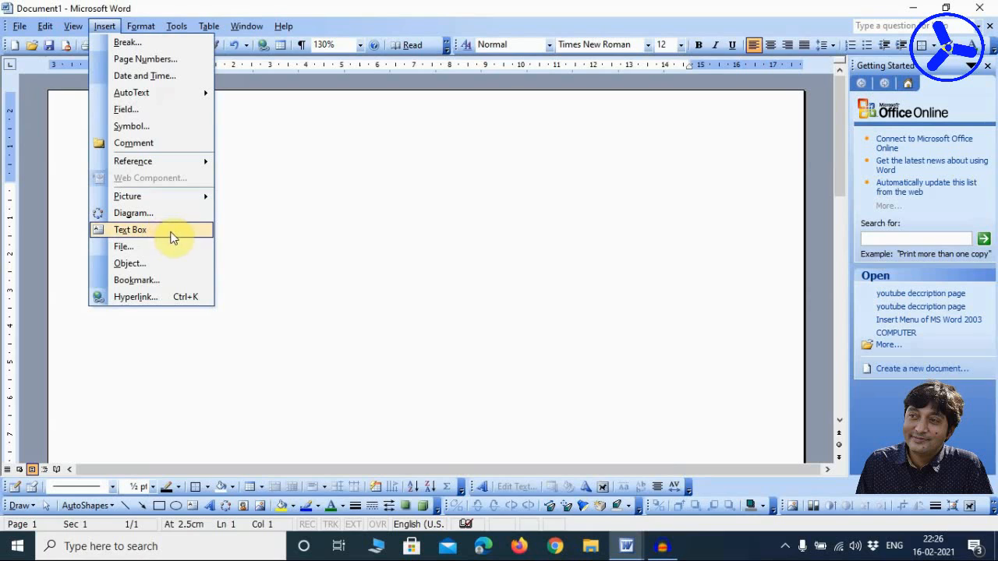
- Insert a drawing canvas holding two text boxes side by side, a small one and a taller one to its right
click(171, 234)
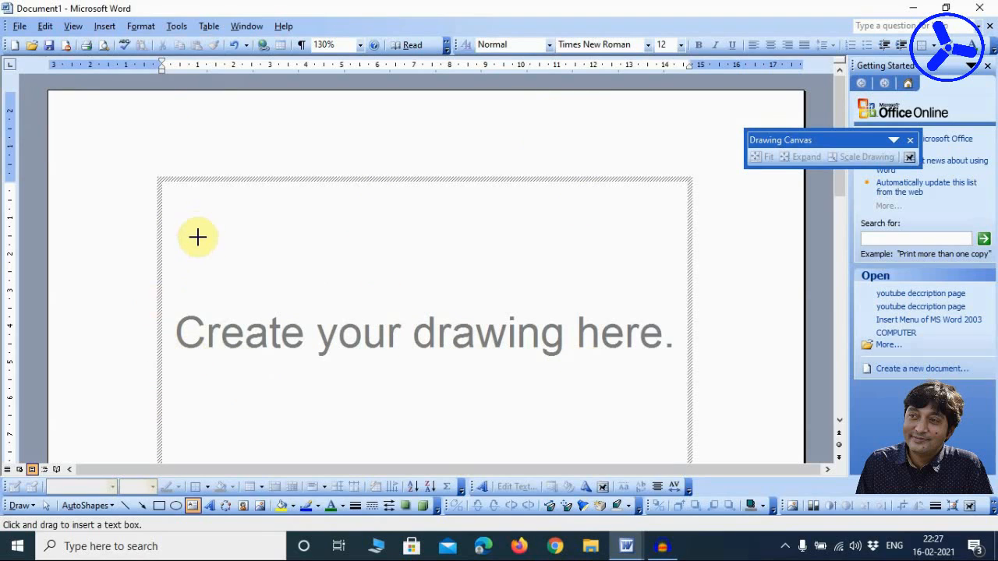
mouse_move(200, 217)
mouse_down()
mouse_move(247, 287)
mouse_move(330, 308)
mouse_up()
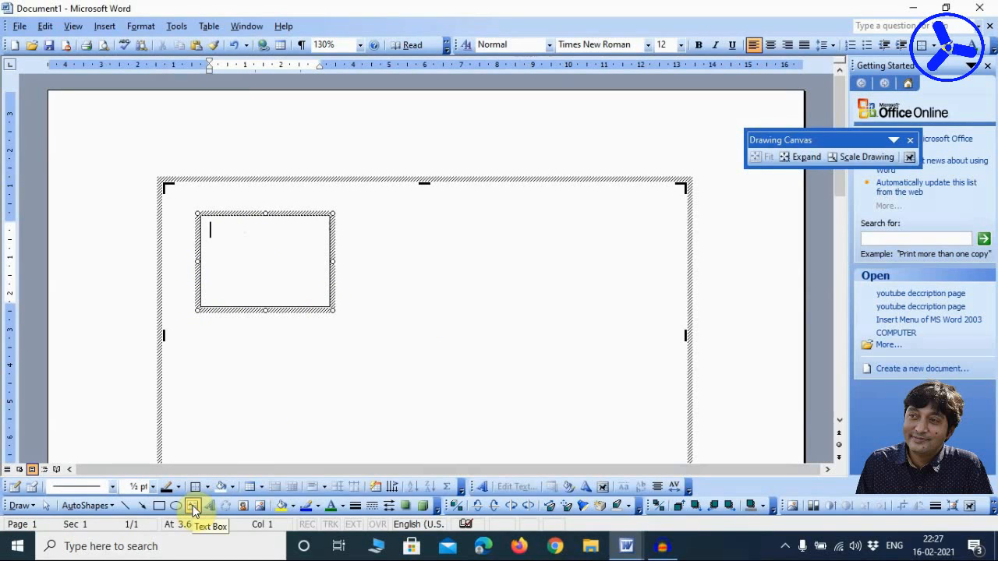
click(101, 27)
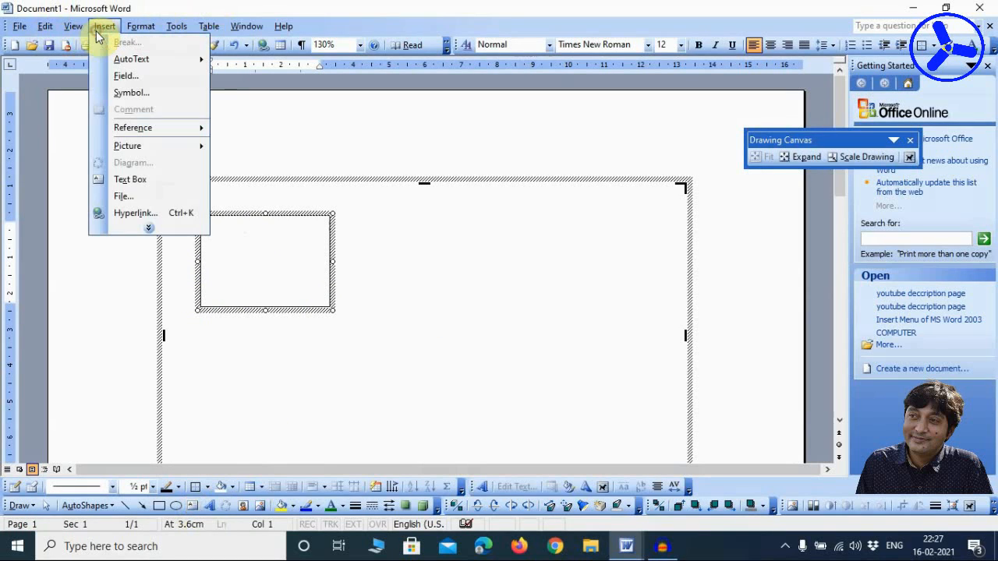
click(130, 179)
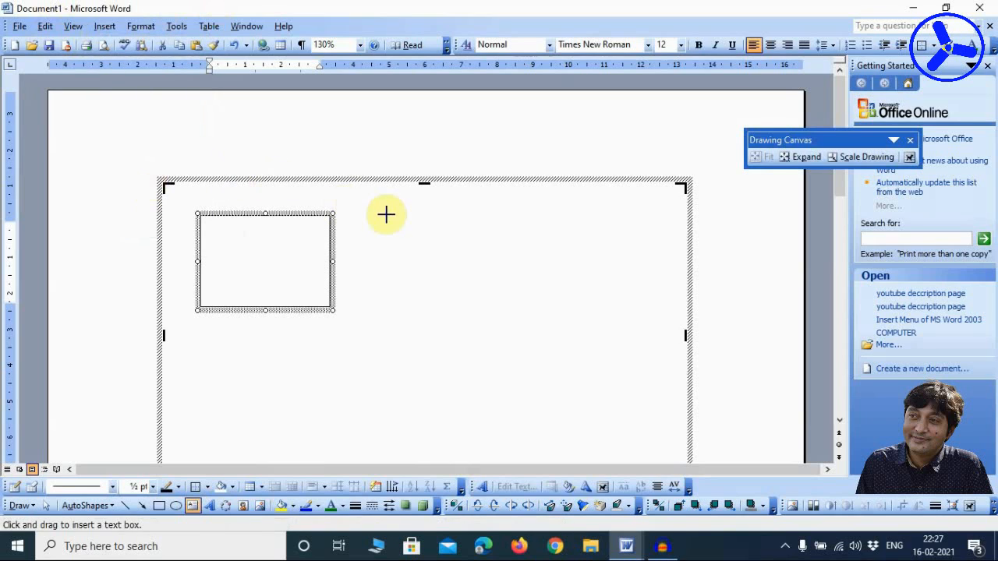
drag(390, 216, 535, 387)
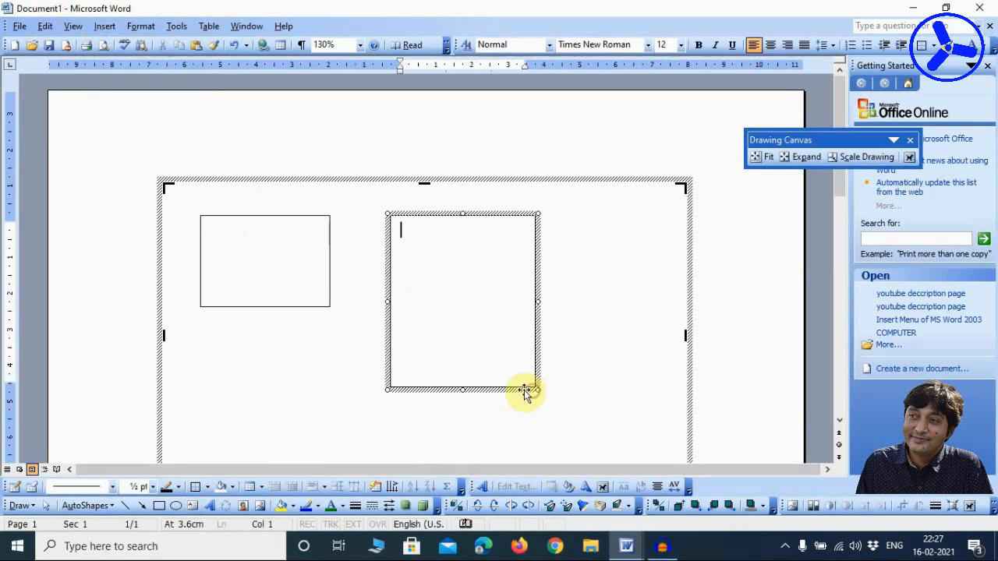
- Draw a third text box inside the drawing canvas, below the small text box
click(105, 26)
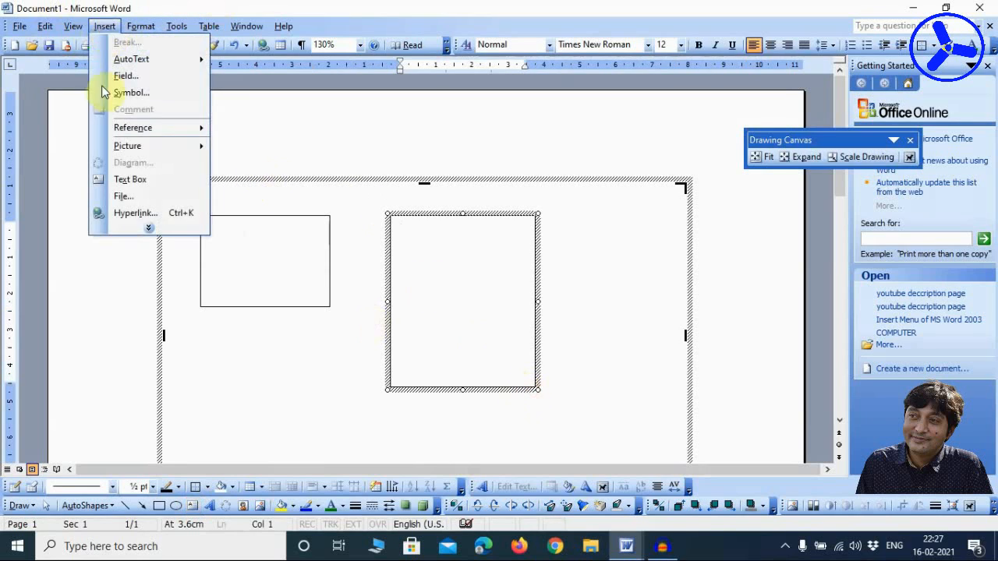
click(129, 176)
scroll(619, 276, down, 2)
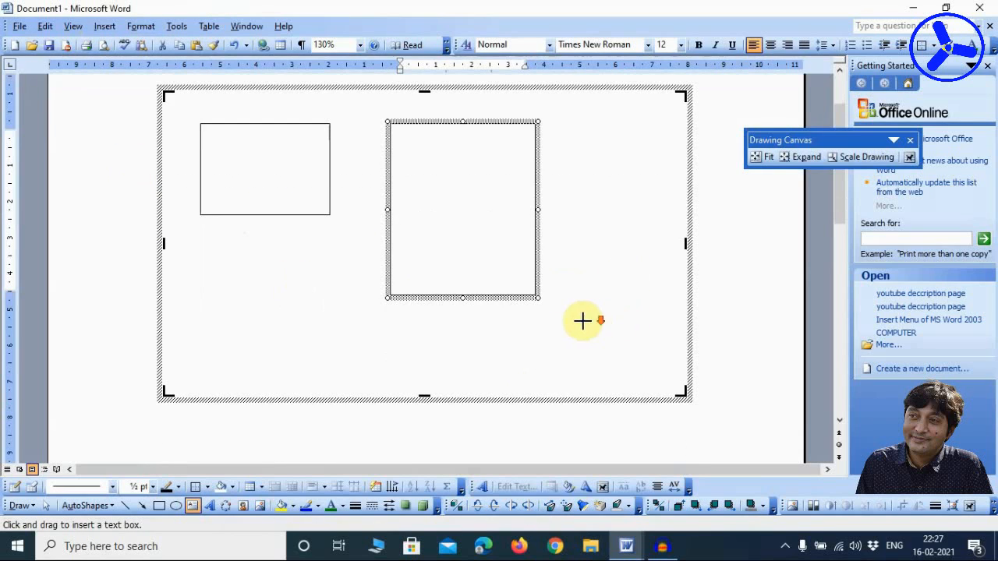
drag(224, 277, 355, 366)
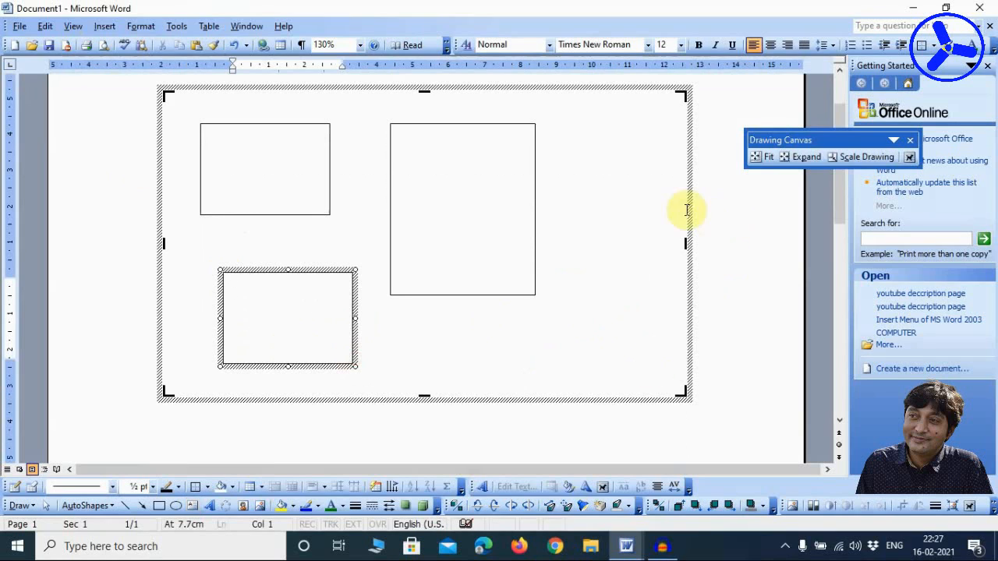
- Fit the drawing canvas to its text boxes, then expand it and widen it to about 13 cm
click(562, 182)
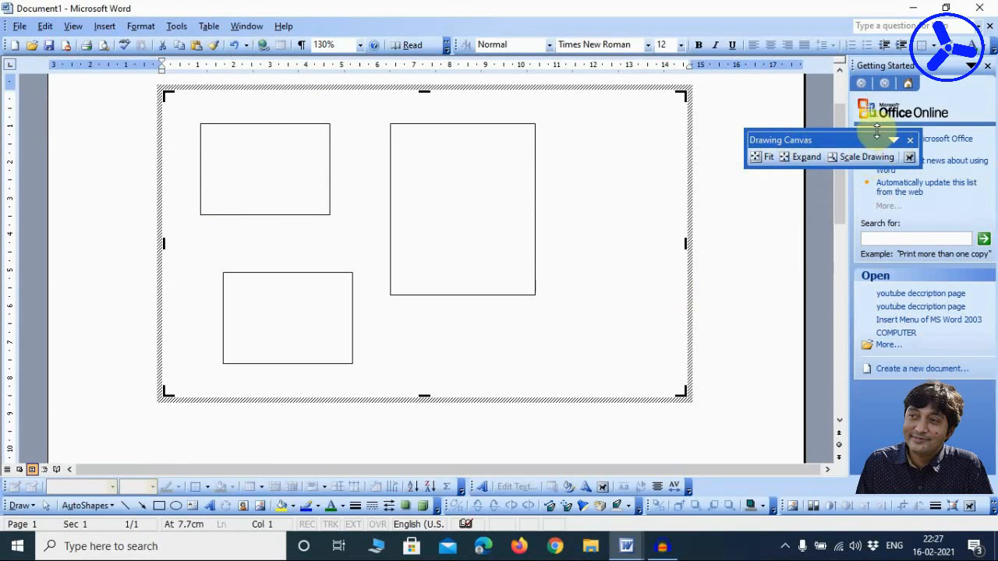
click(763, 158)
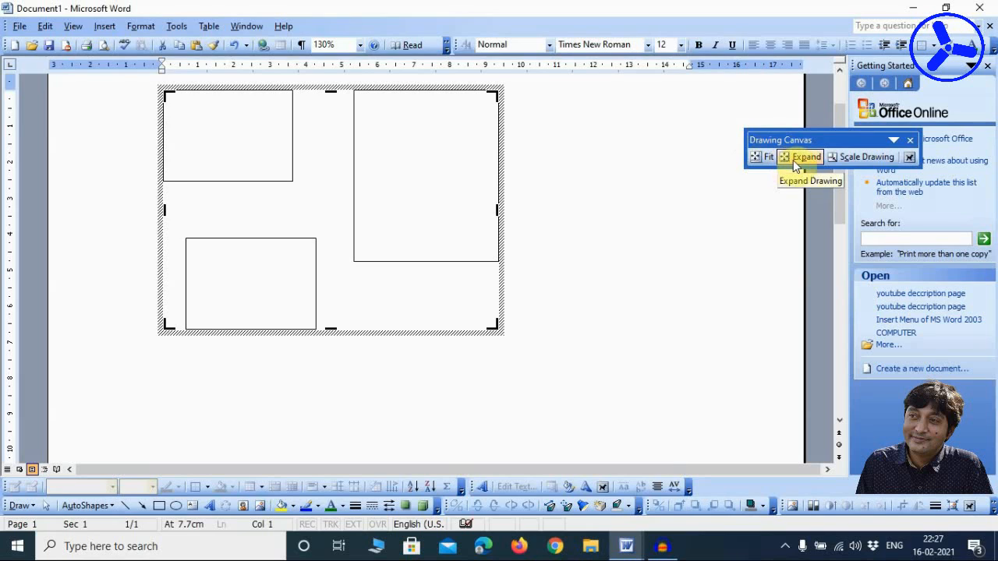
click(787, 158)
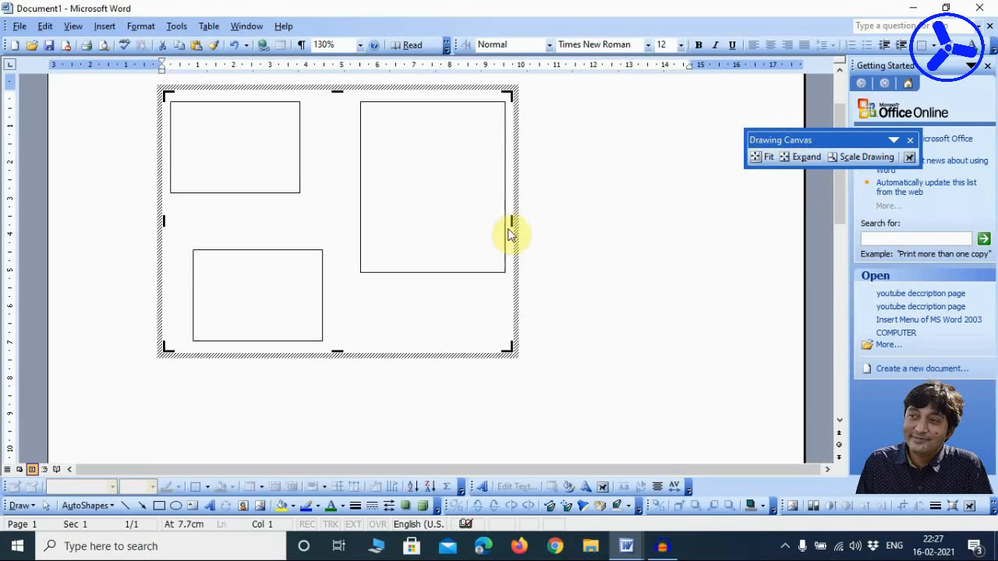
drag(512, 220, 633, 222)
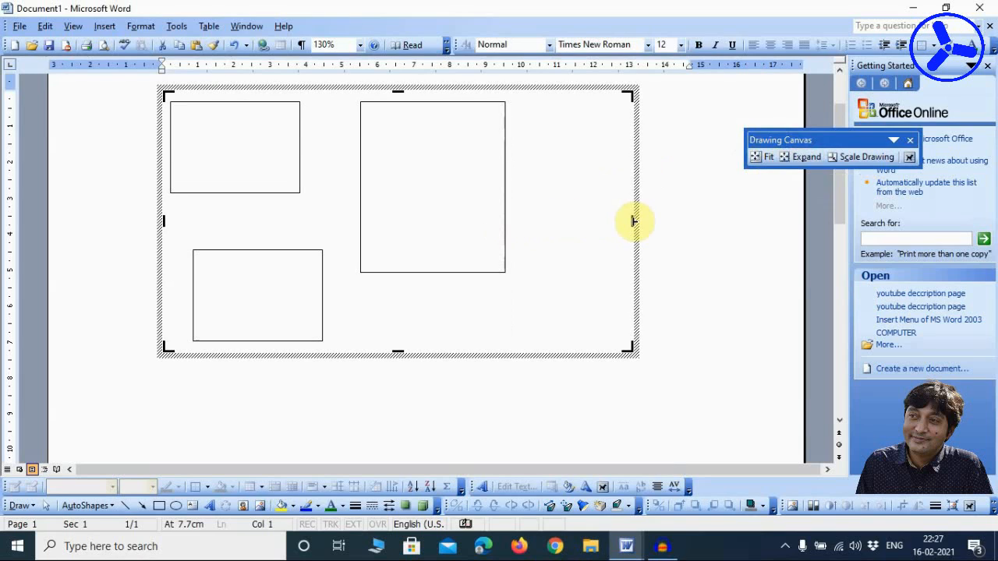
- Fit the drawing canvas to its contents, then expand it and enlarge it to about 13.4 cm wide from its lower-right corner
click(763, 158)
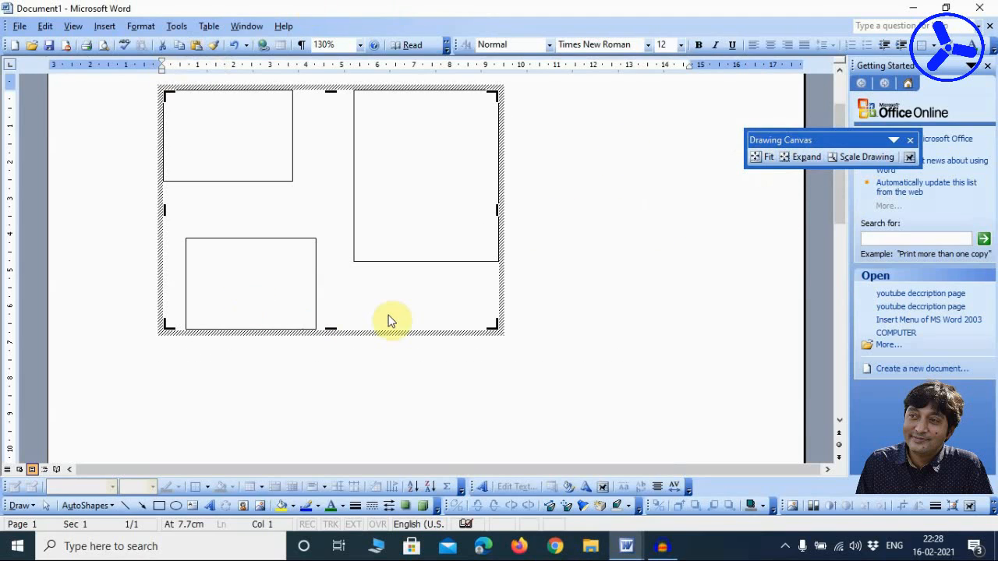
click(812, 162)
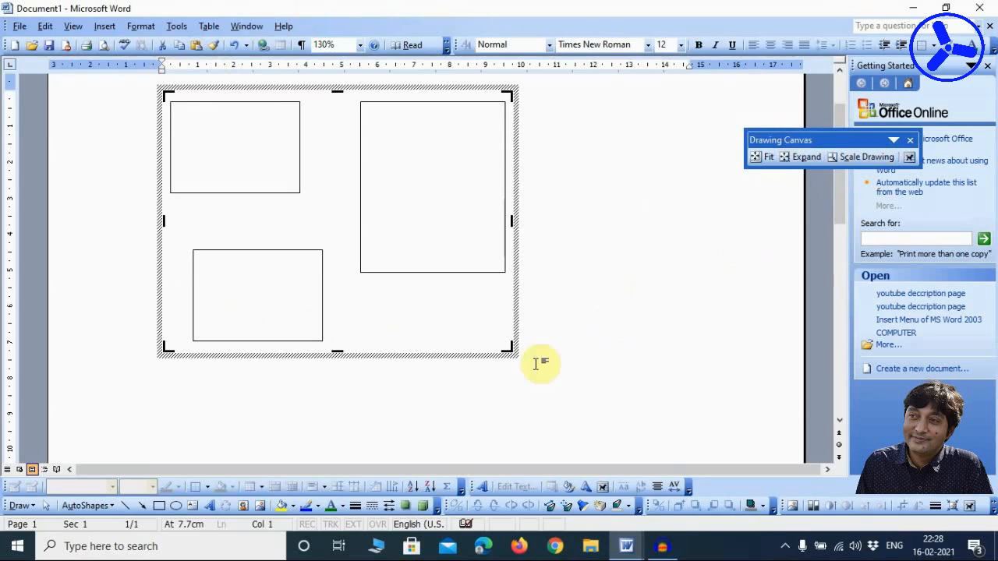
drag(507, 347, 641, 407)
- Turn on Scale Drawing and resize the canvas with its text boxes down to about 10 cm wide
click(867, 160)
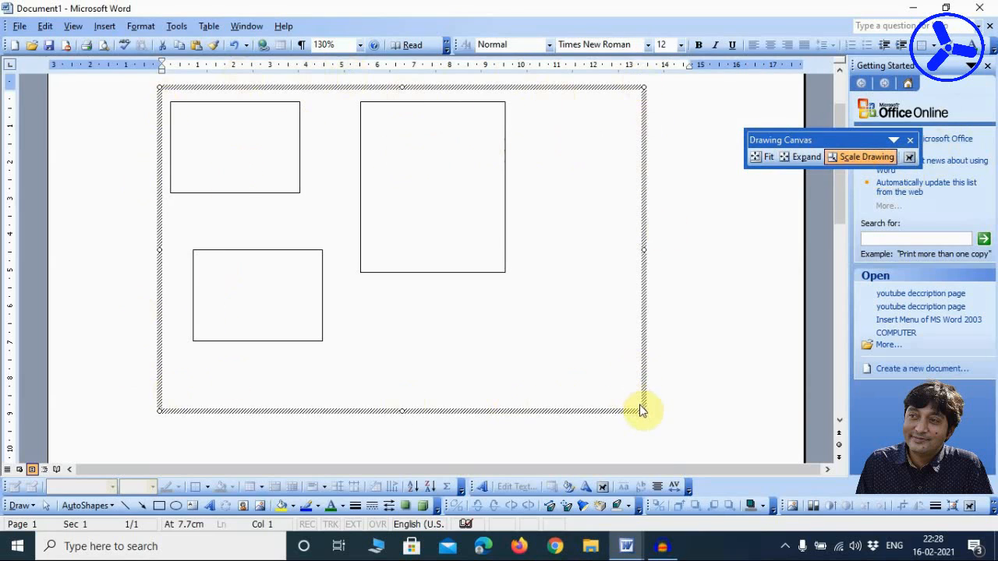
mouse_move(641, 411)
mouse_down()
mouse_move(697, 431)
mouse_move(702, 399)
mouse_up()
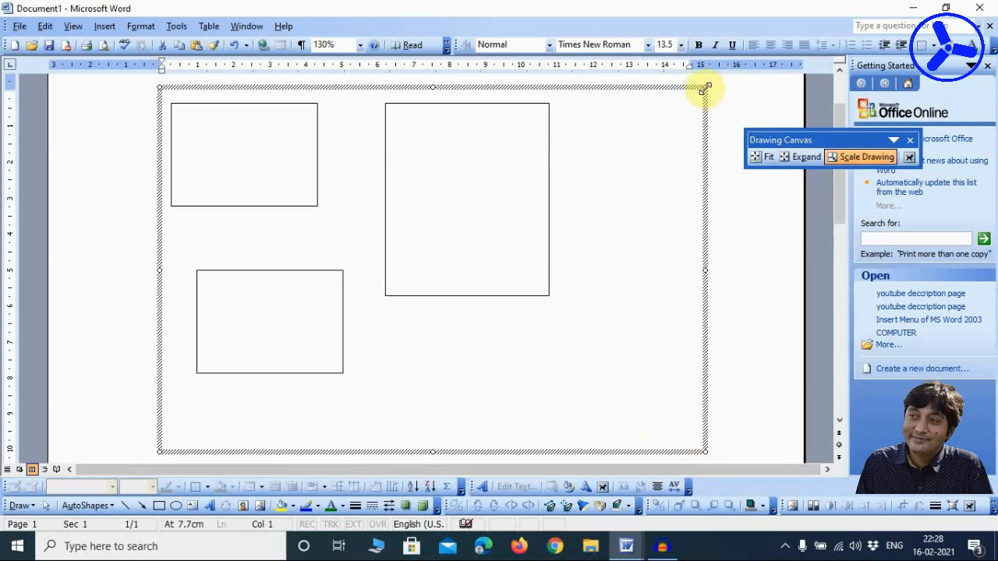
drag(705, 89, 621, 140)
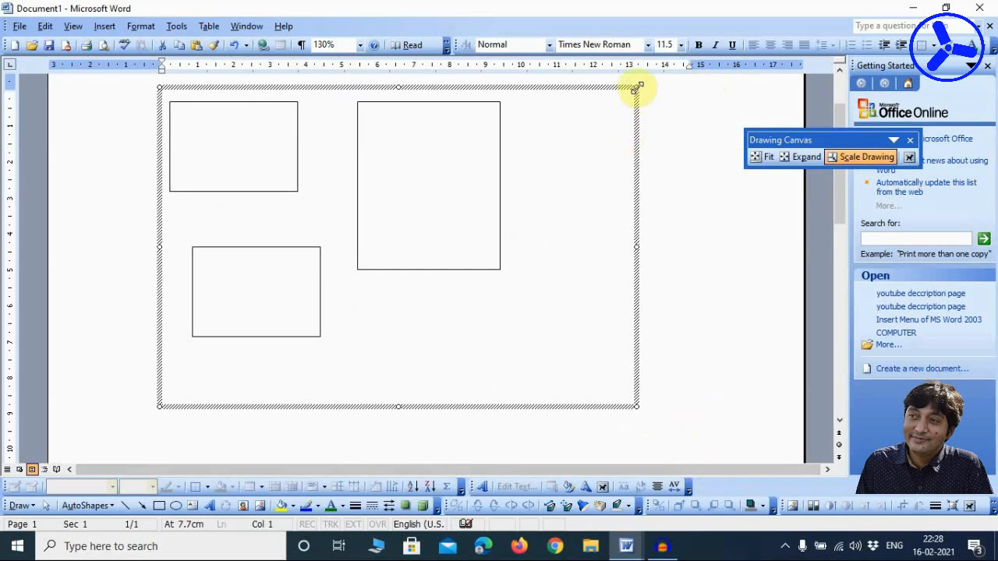
drag(520, 159, 520, 159)
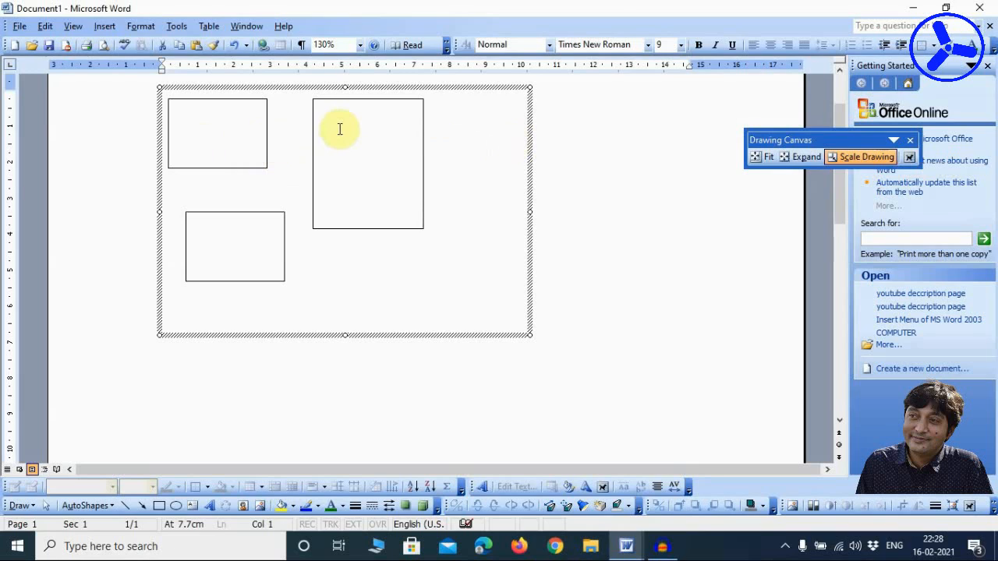
- Look over the text wrapping options available for the drawing canvas
click(912, 158)
click(912, 158)
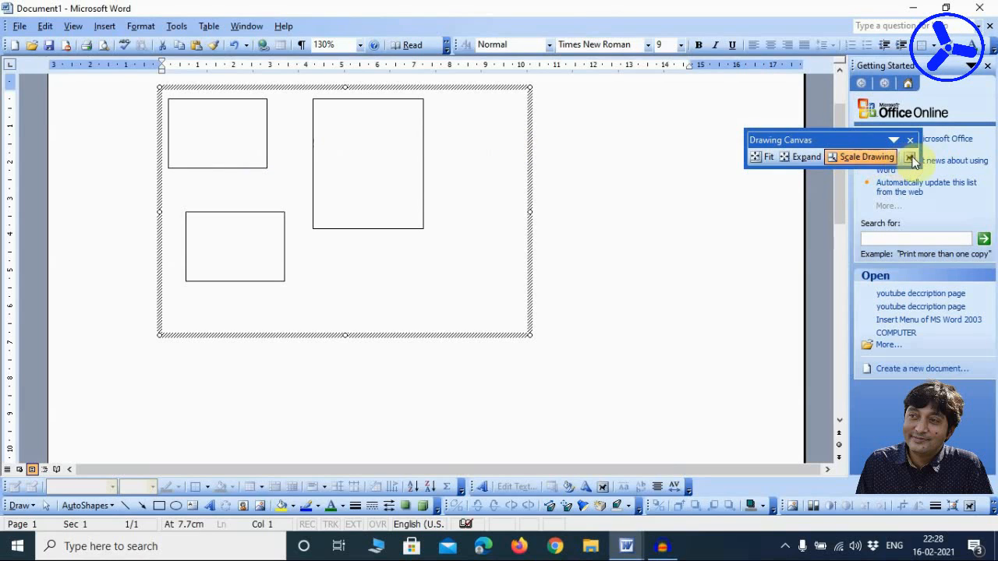
click(912, 158)
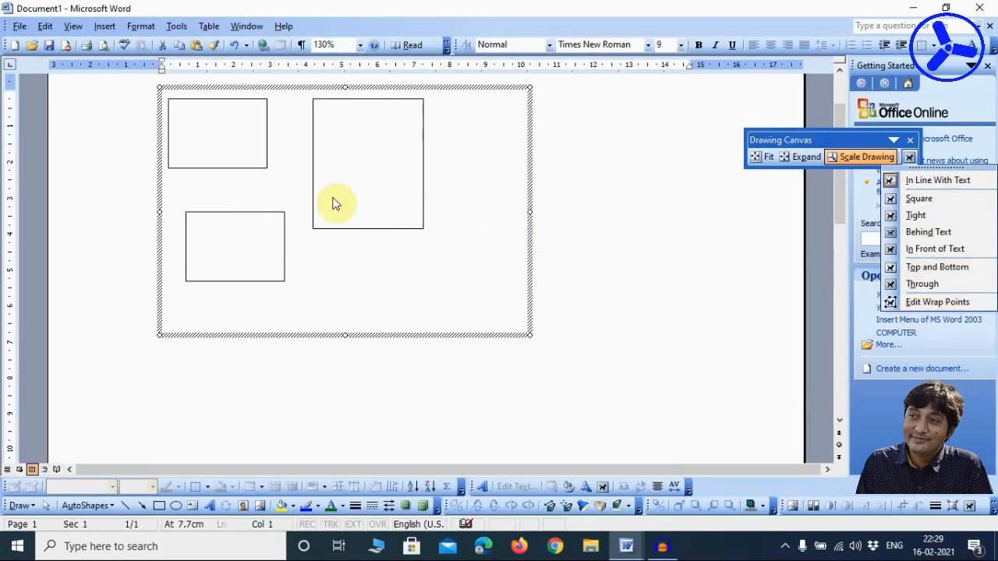
click(173, 374)
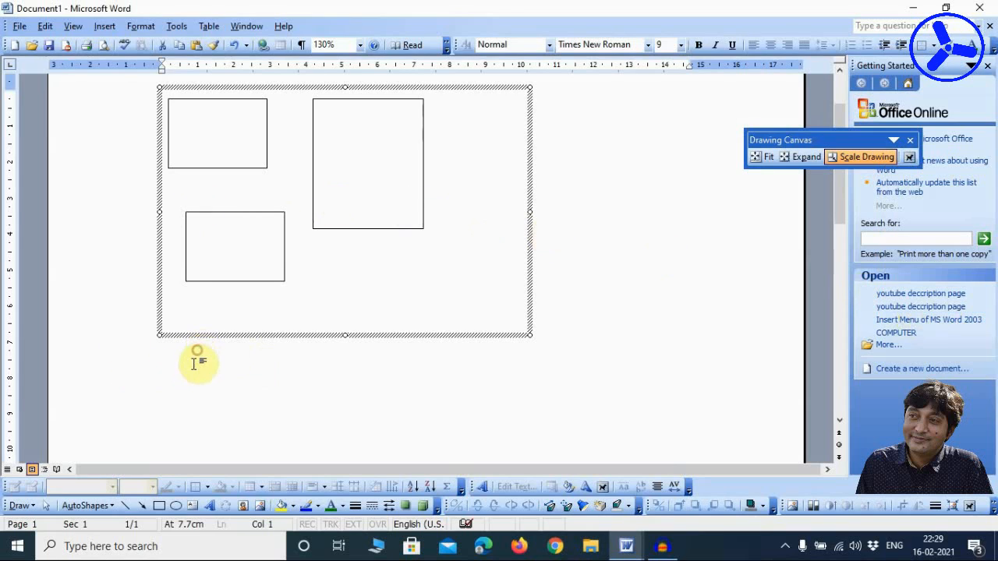
- Generate sample paragraphs below the drawing canvas with =RAND()
click(195, 363)
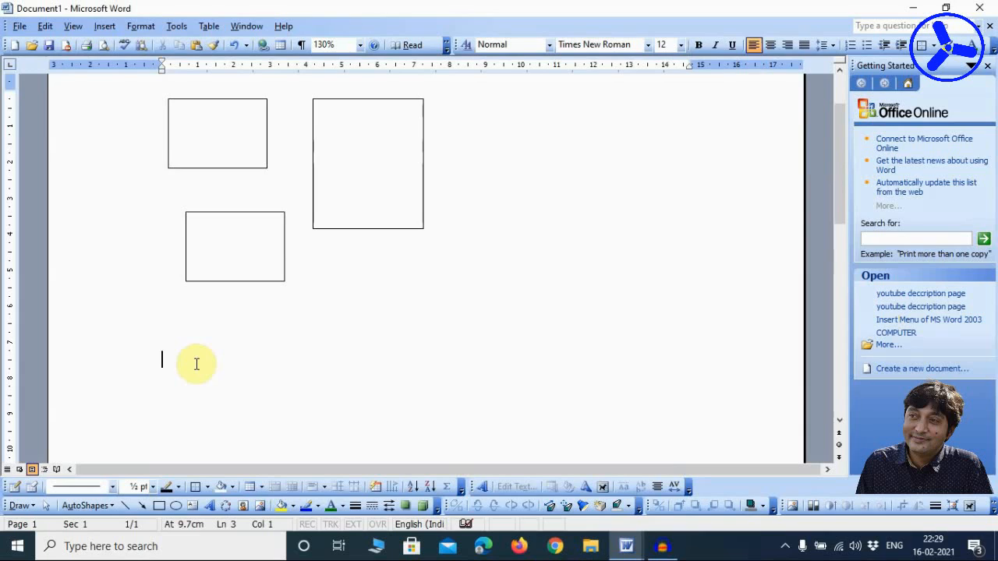
text(=)
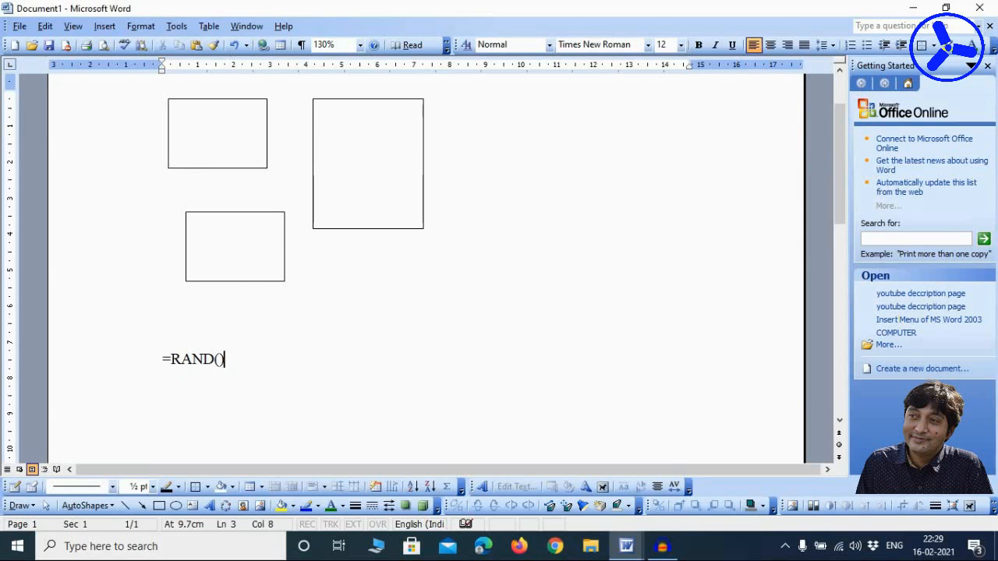
text(RAND())
key(Return)
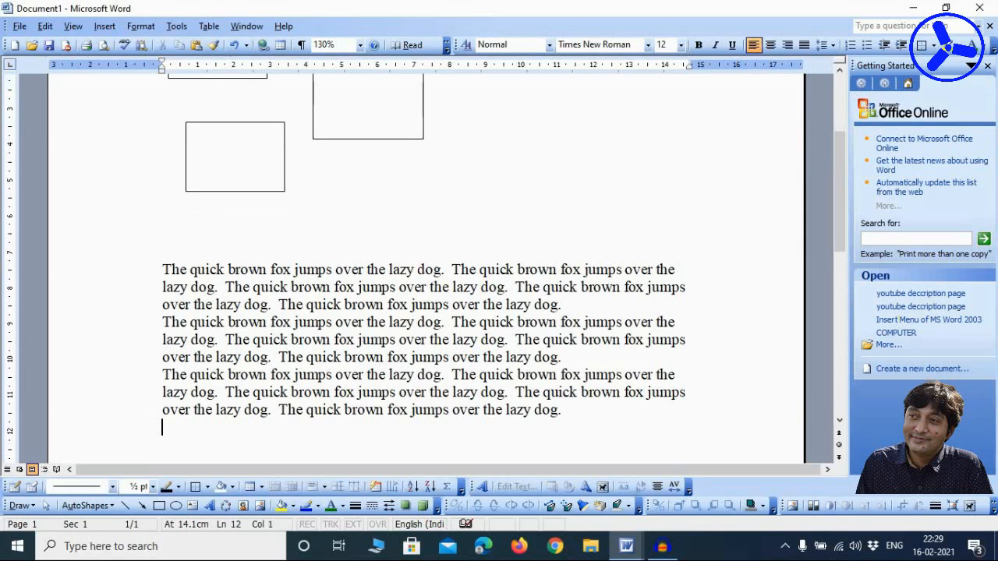
- Select the drawing canvas and set its text wrapping to Square
click(197, 167)
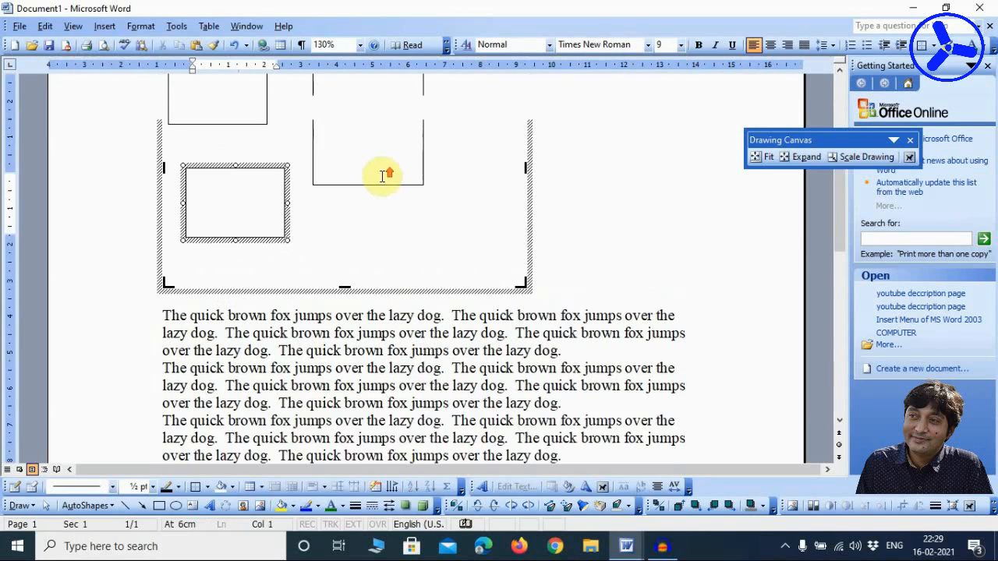
scroll(383, 177, up, 2)
click(327, 134)
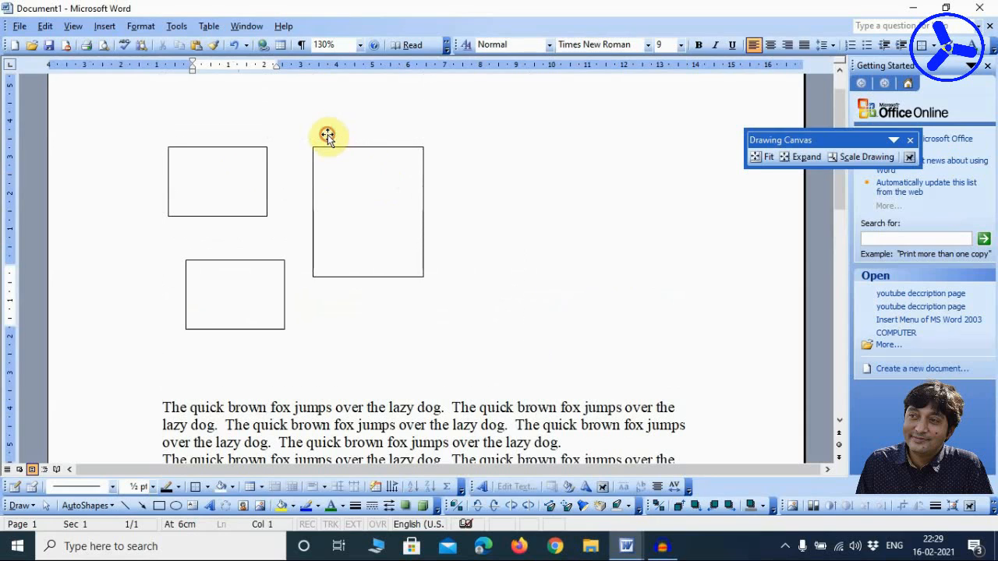
click(911, 158)
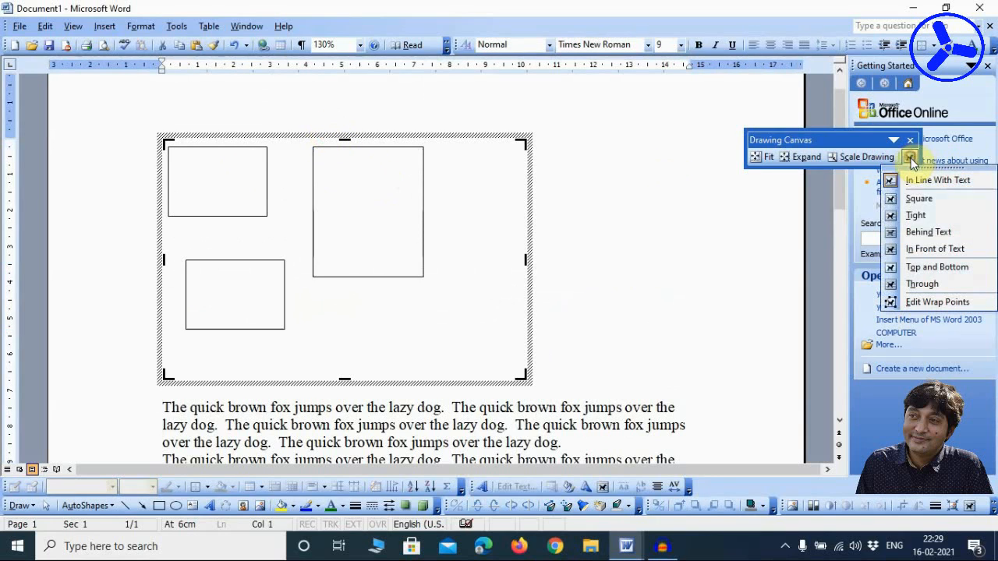
click(919, 201)
scroll(590, 330, down, 1)
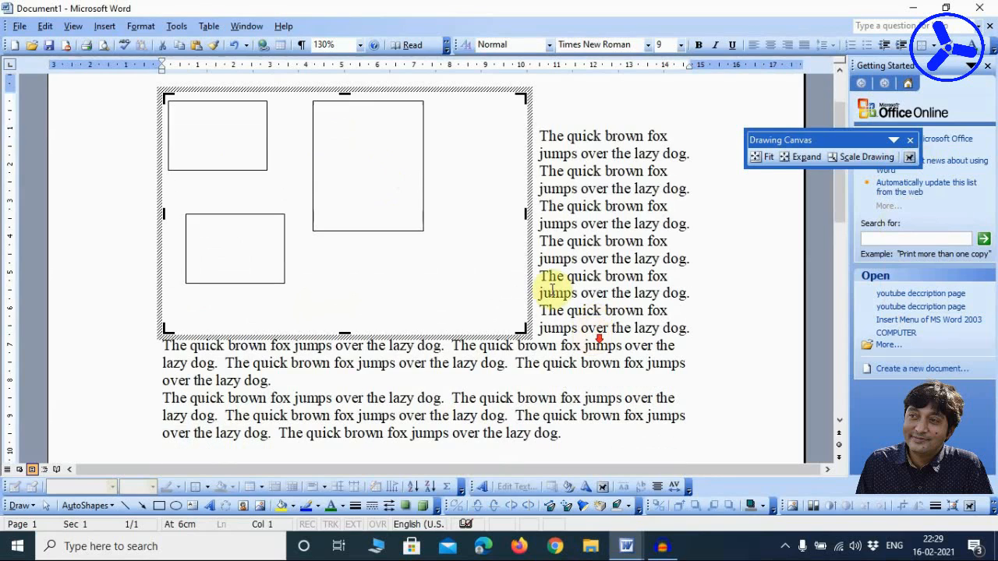
- Try Tight and then Behind Text wrapping on the drawing canvas
click(909, 158)
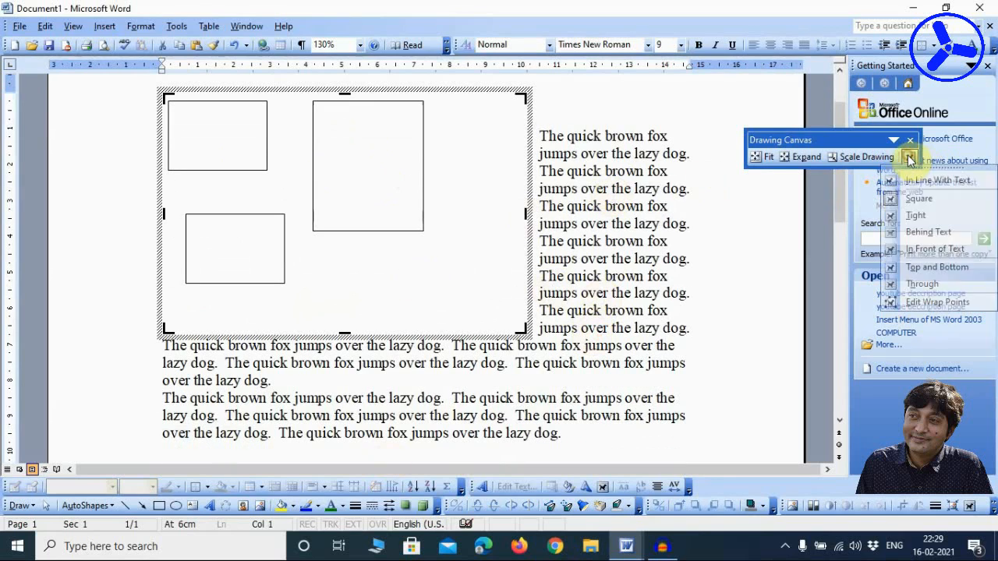
click(918, 216)
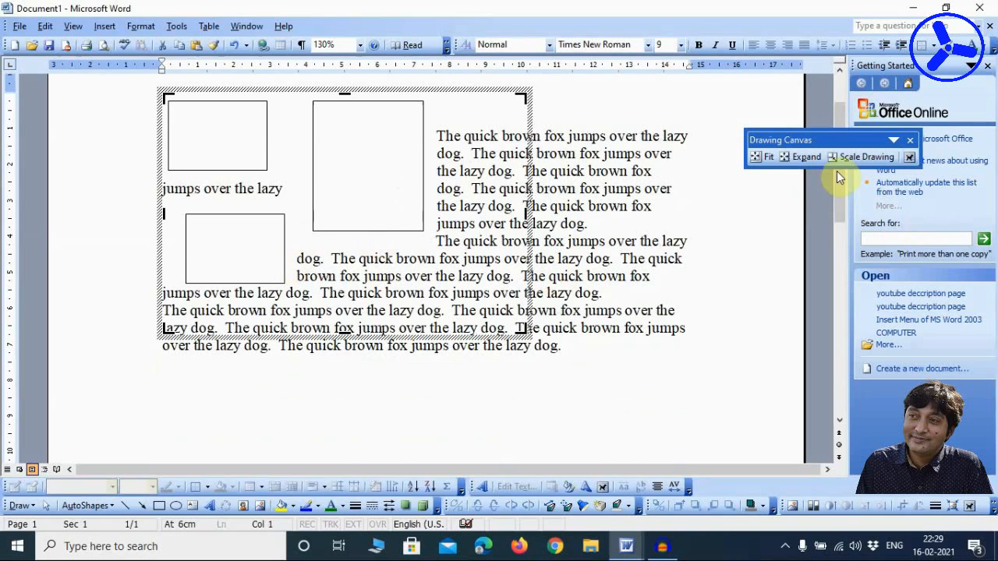
click(909, 158)
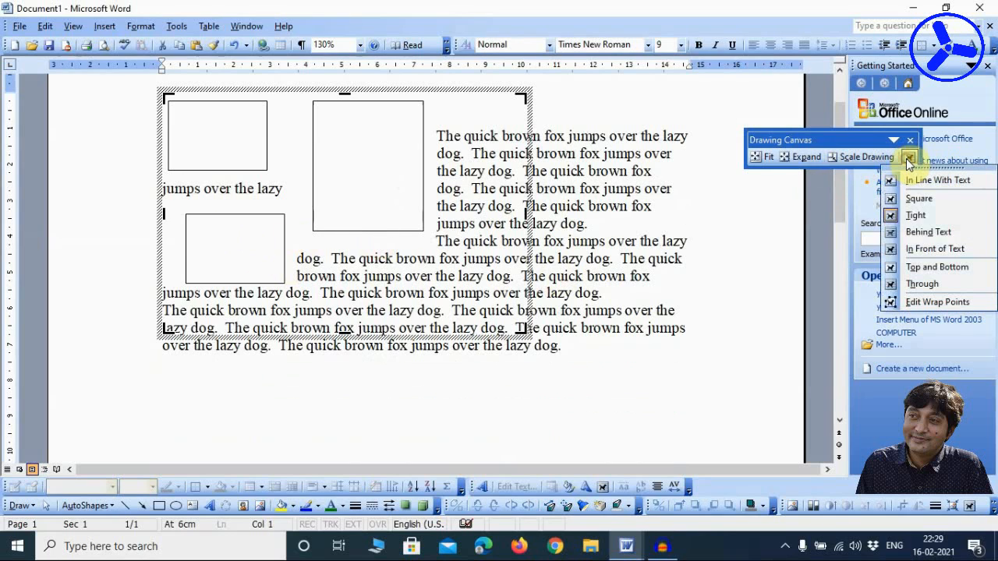
click(921, 233)
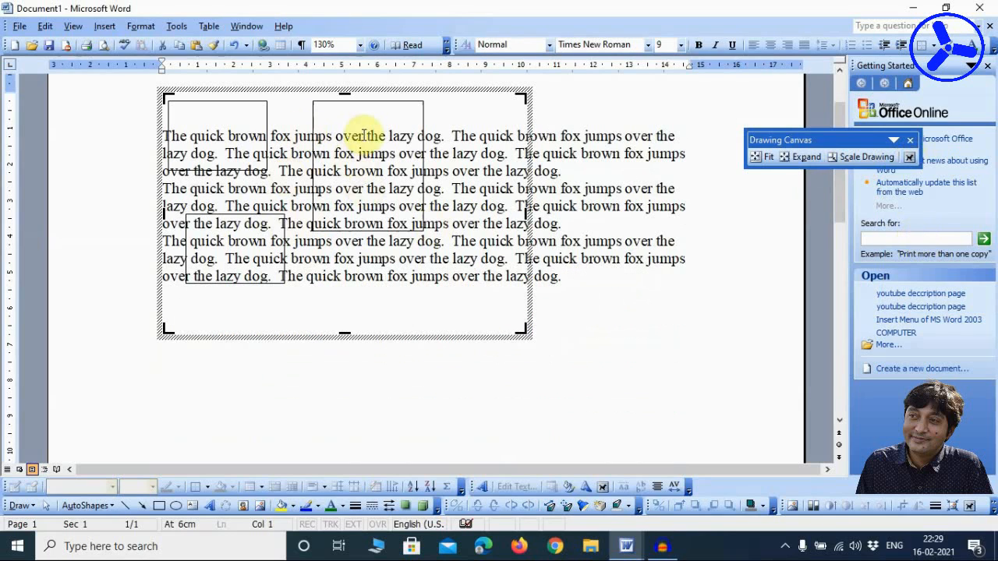
- Set the drawing canvas's text wrapping to In Front of Text
click(909, 157)
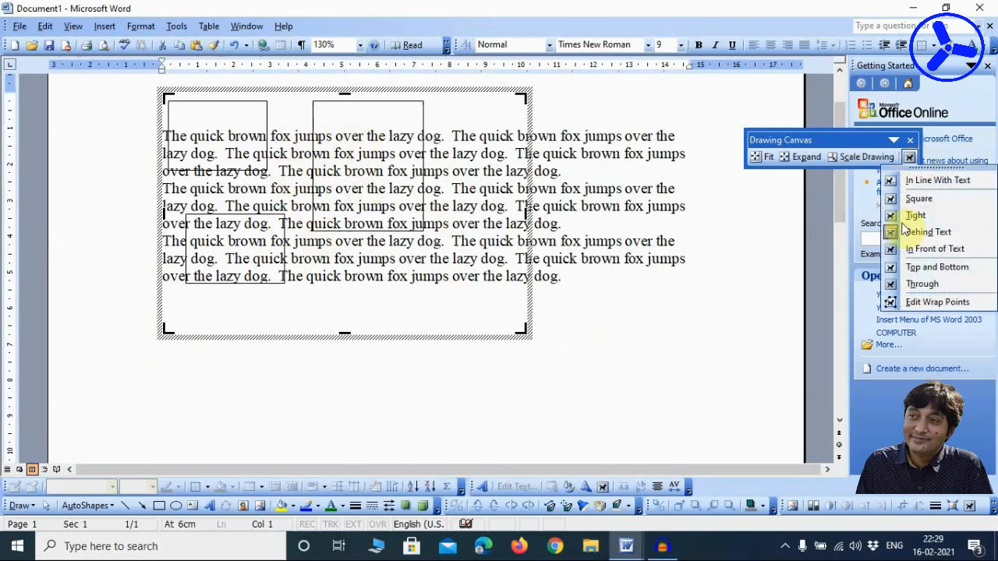
click(932, 250)
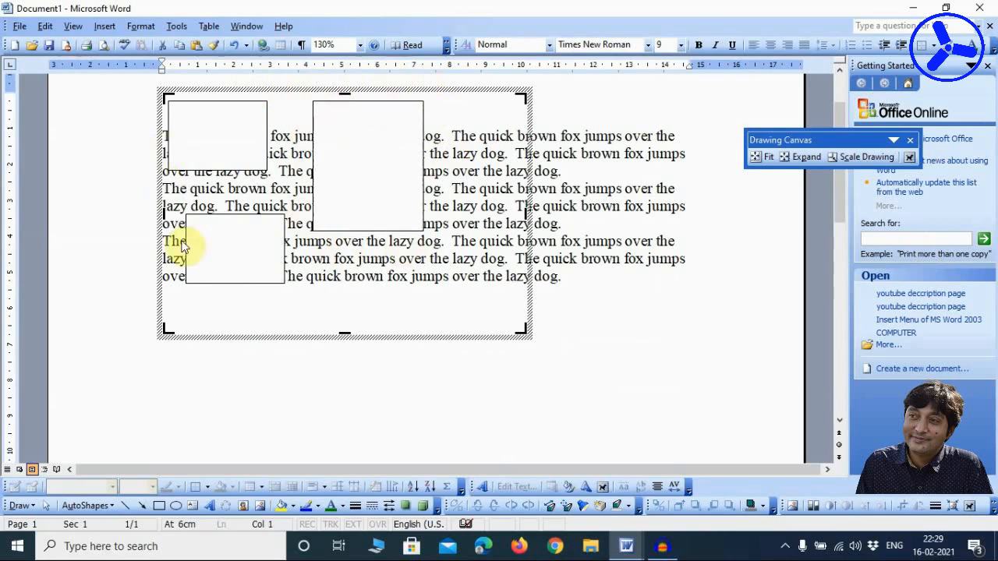
- Set the drawing canvas's text wrapping to Top and Bottom and check how the paragraphs flow around it
click(909, 158)
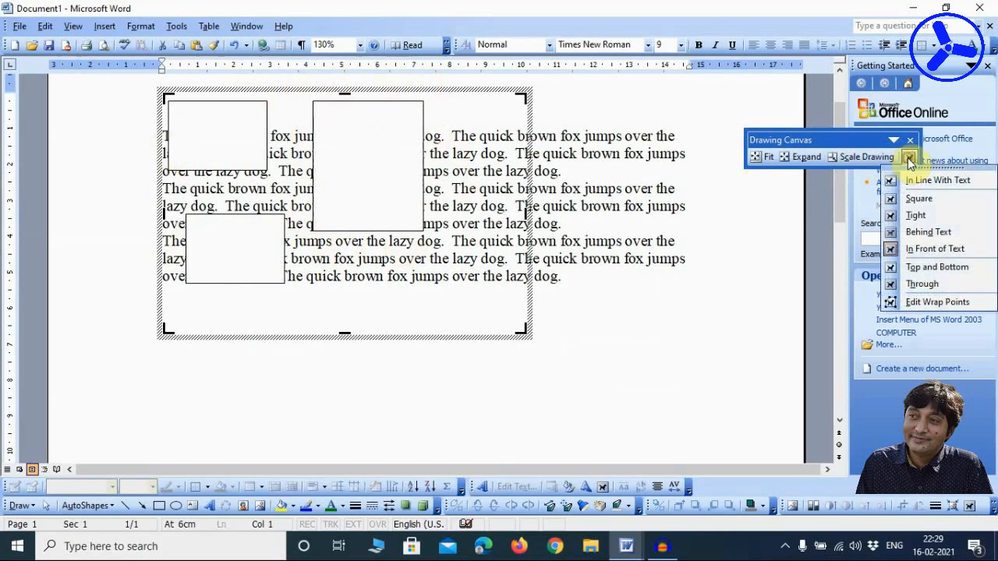
click(909, 269)
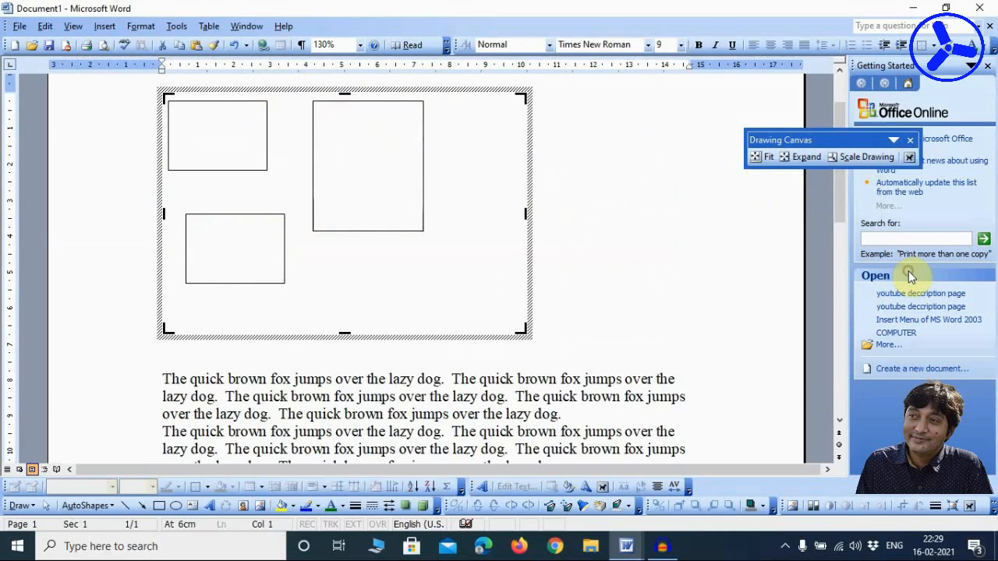
scroll(382, 312, up, 3)
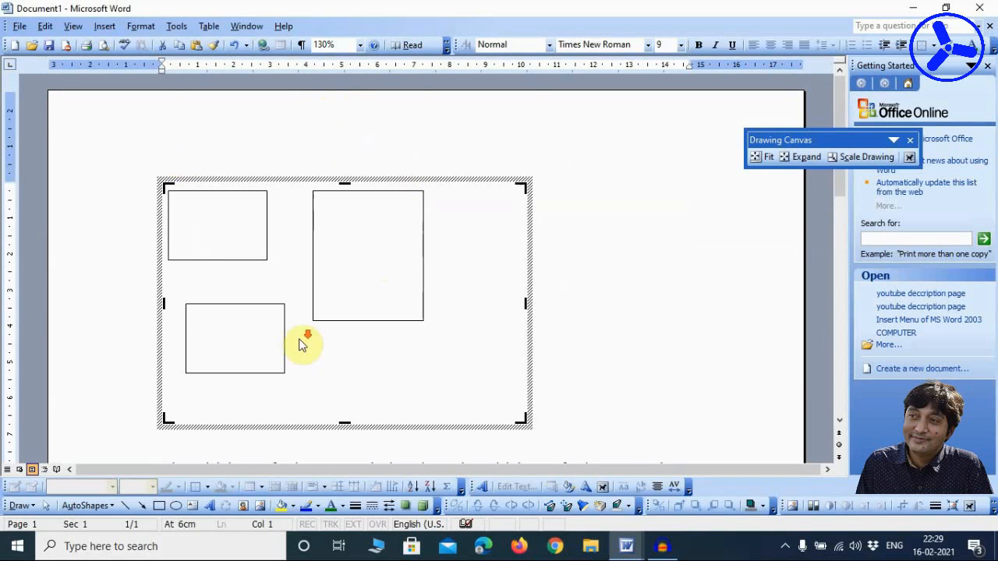
scroll(257, 339, down, 3)
scroll(272, 340, up, 3)
- Set the canvas's text wrapping to Through and pull the wrap points at the tall text box's two right corners outward
click(908, 157)
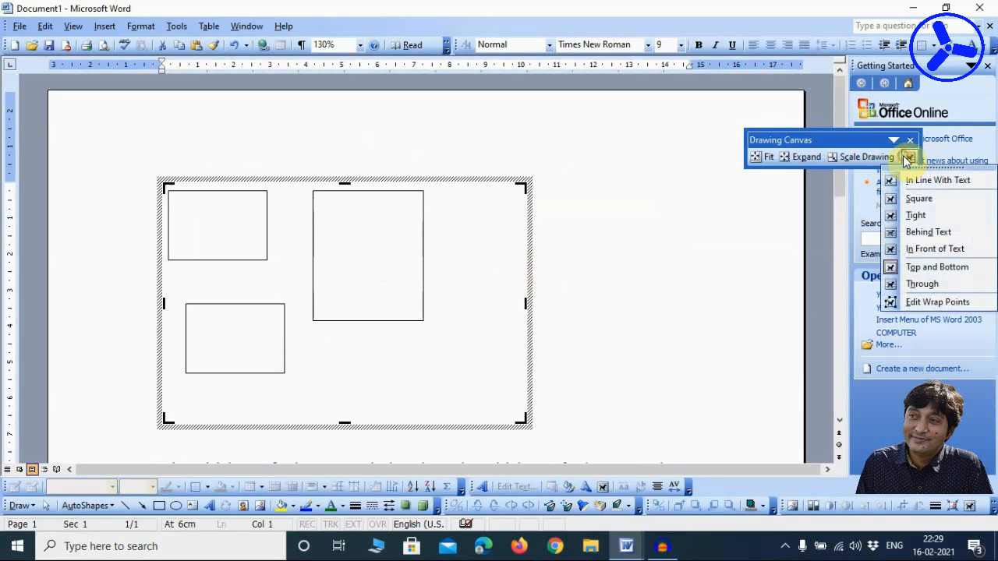
click(919, 285)
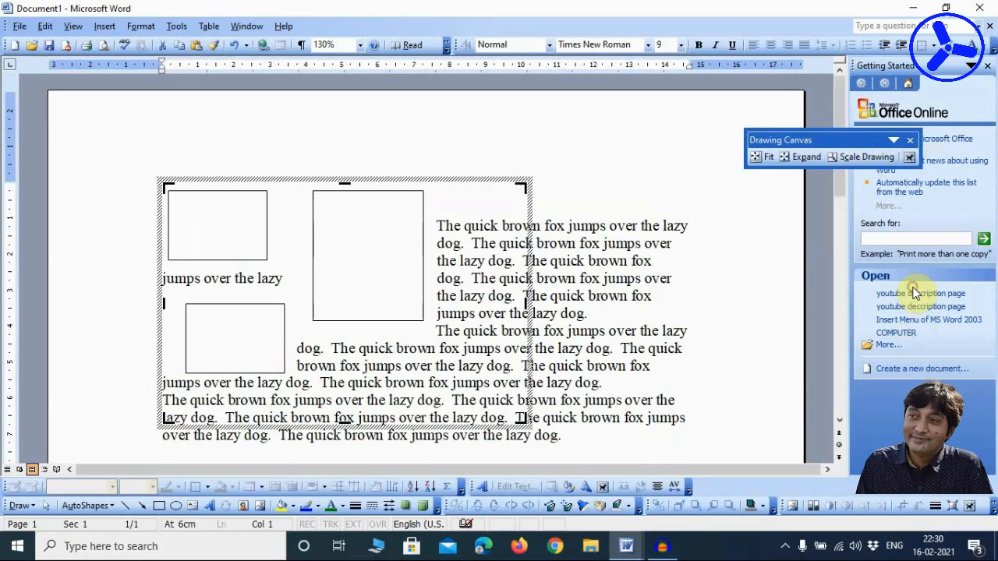
click(909, 157)
click(941, 303)
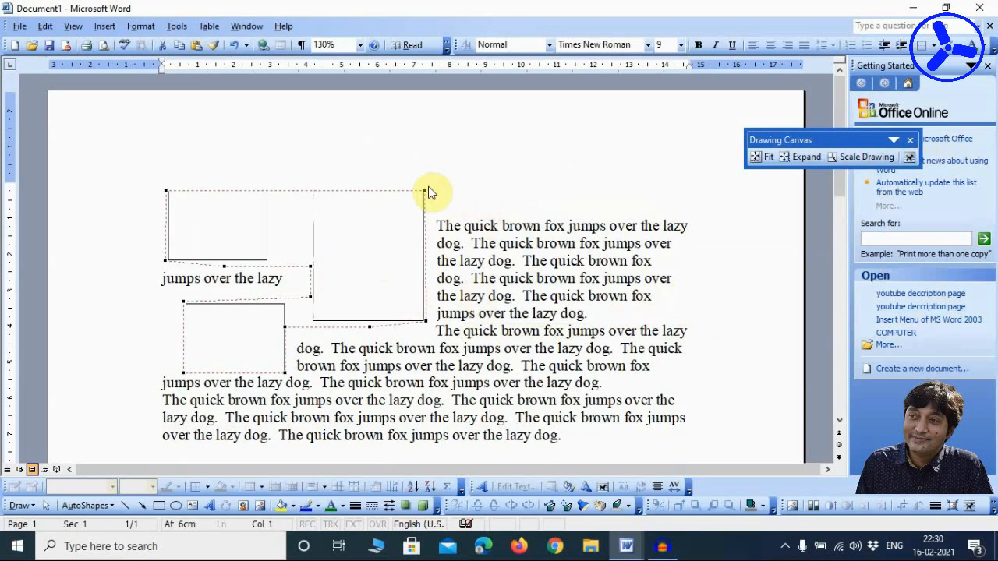
drag(425, 189, 659, 163)
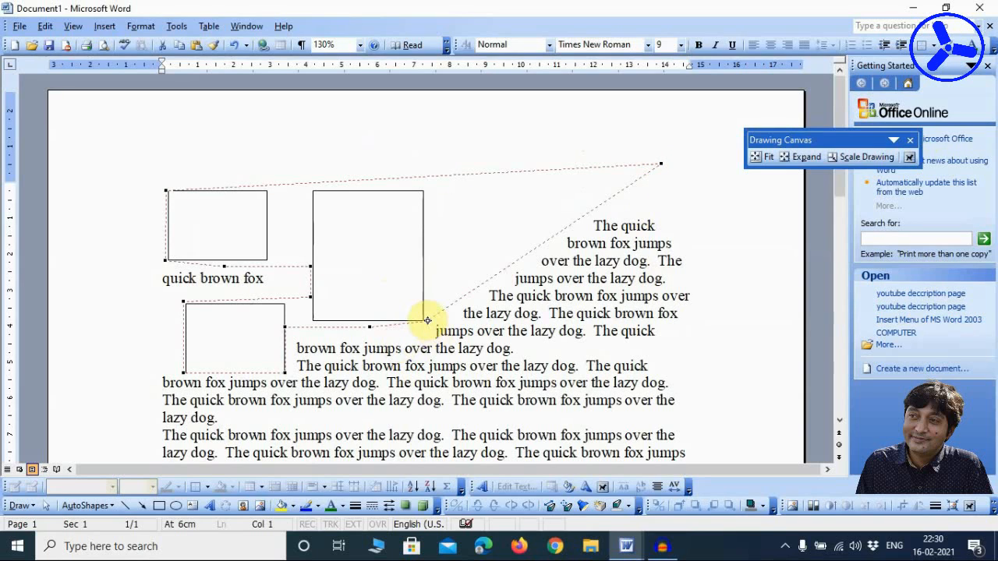
drag(428, 322, 488, 382)
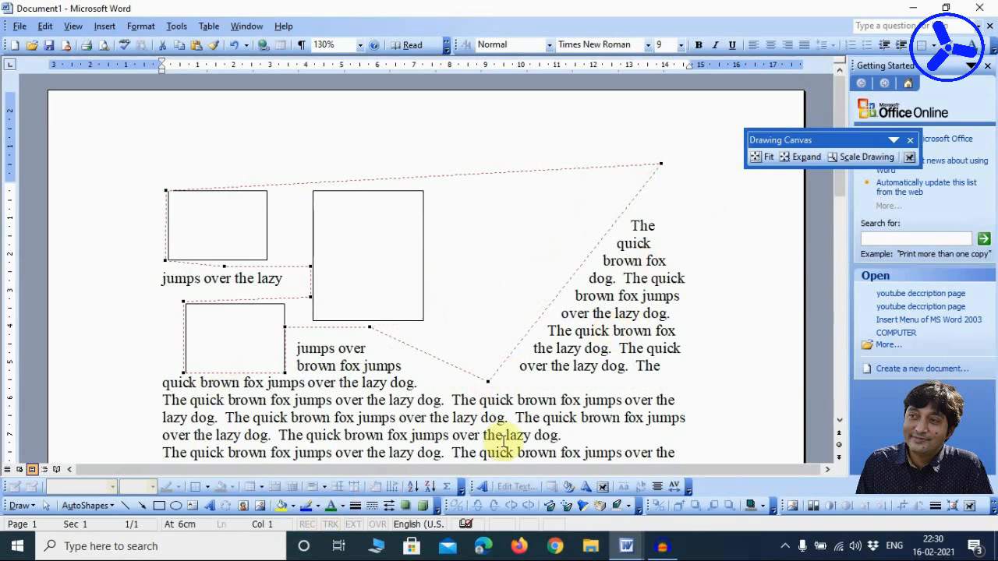
- Delete the document's entire content, including the sample paragraphs and the drawing canvas
click(24, 405)
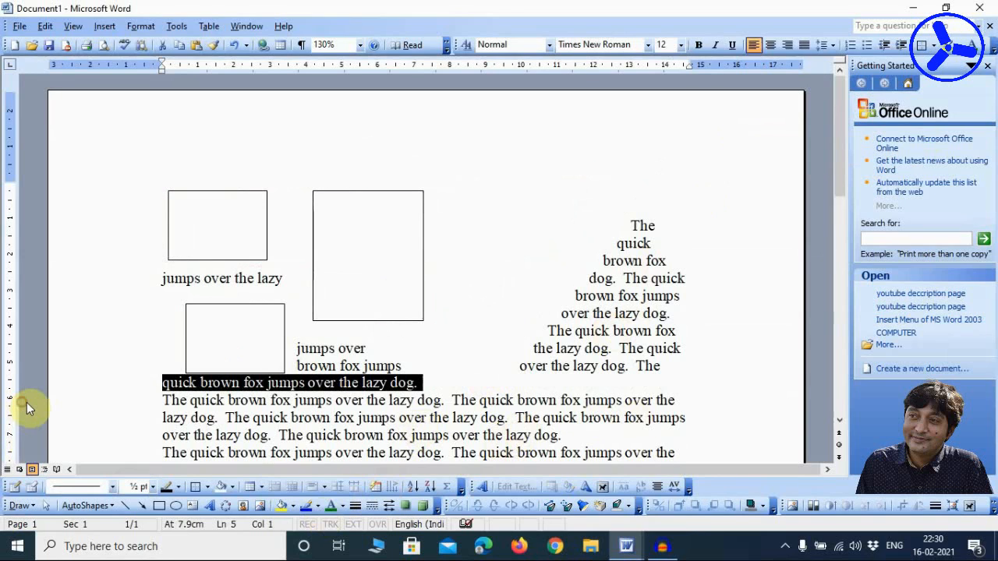
key(ctrl+a)
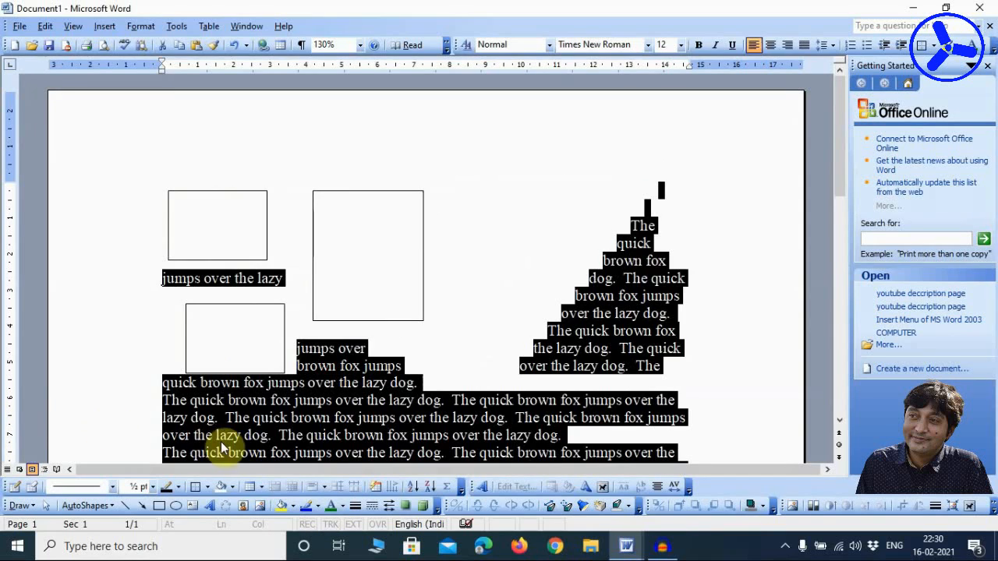
key(Delete)
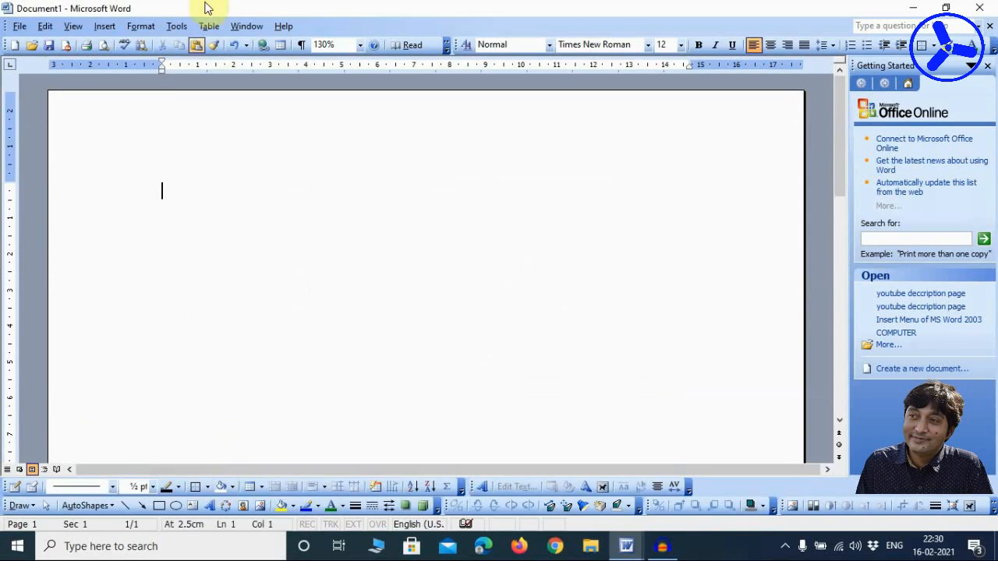
- Insert a text box about 3 cm wide and 3.5 cm tall outside the drawing canvas and enter PHOTO on its second line
click(104, 26)
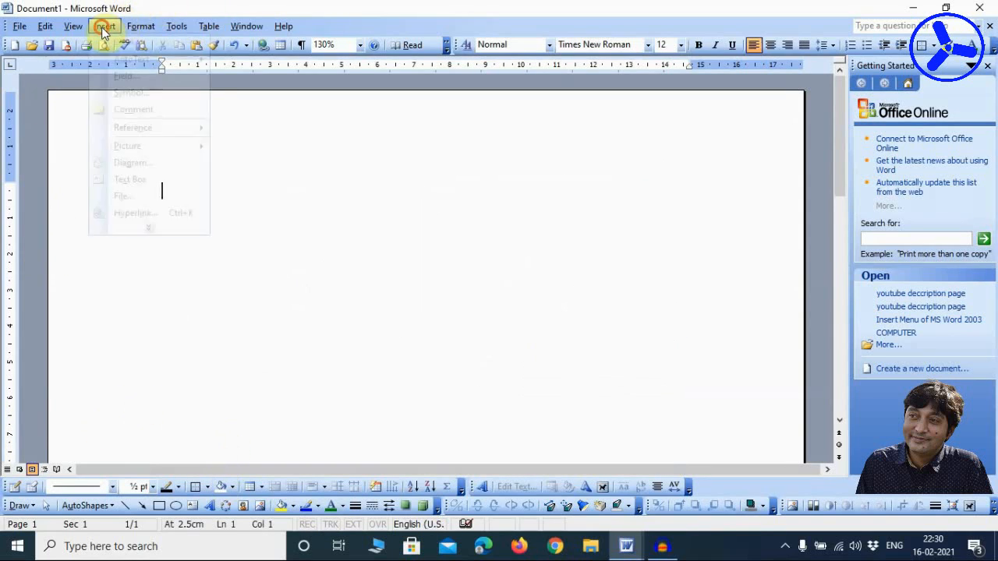
click(149, 231)
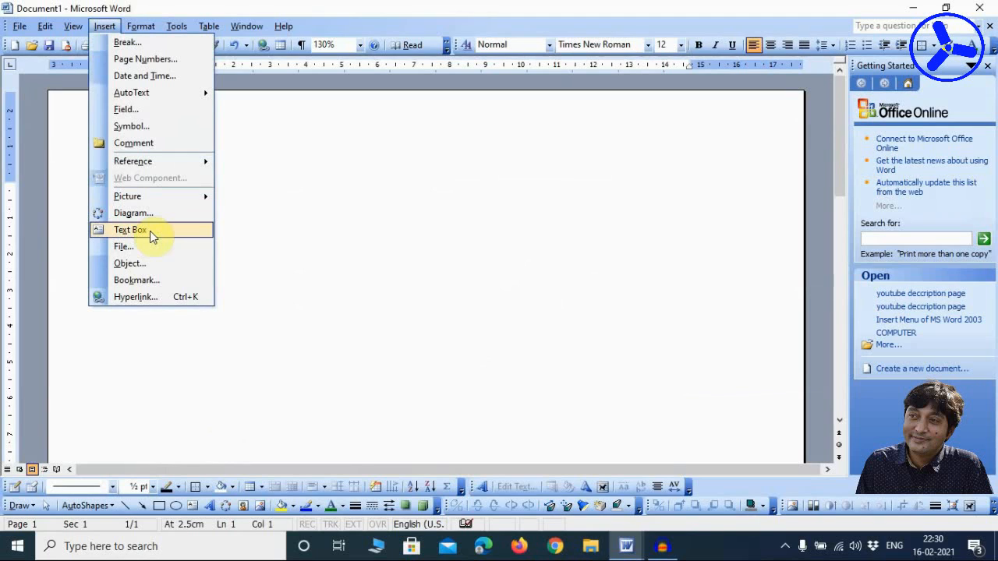
click(150, 231)
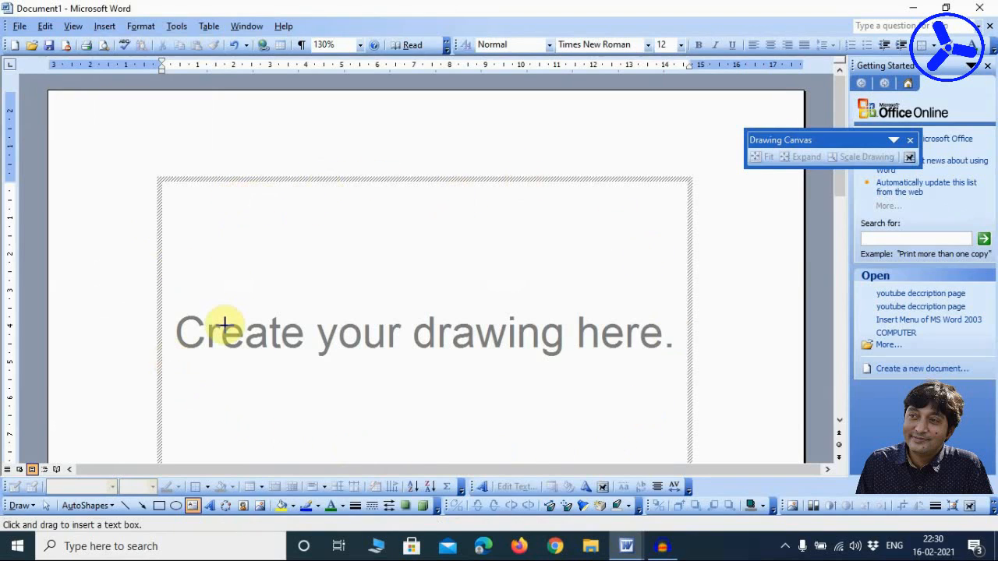
mouse_move(246, 147)
mouse_down()
mouse_move(276, 216)
mouse_move(390, 260)
mouse_move(351, 269)
mouse_up()
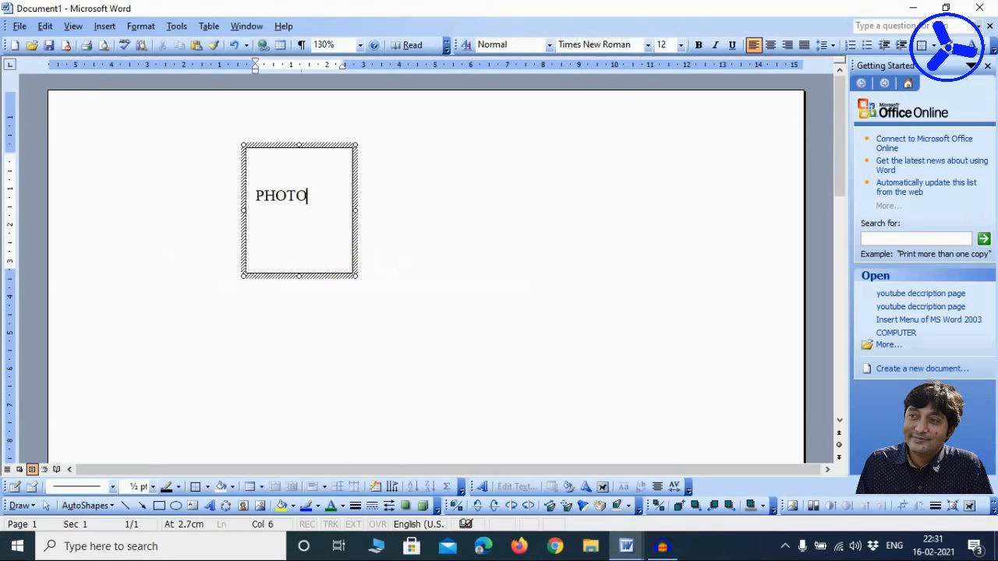
- Centre the word PHOTO horizontally in the text box and add a blank line above it
click(772, 47)
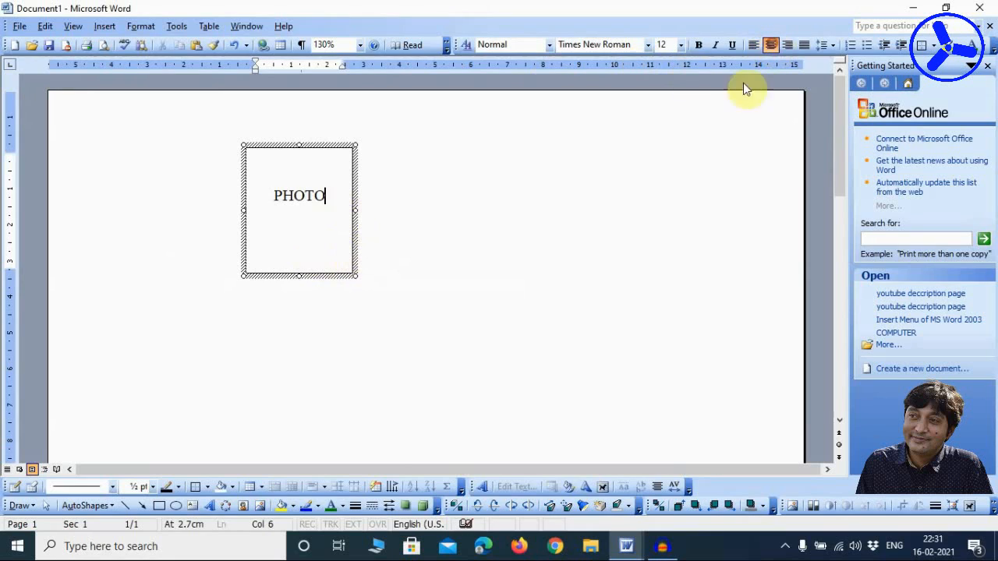
click(296, 172)
key(Return)
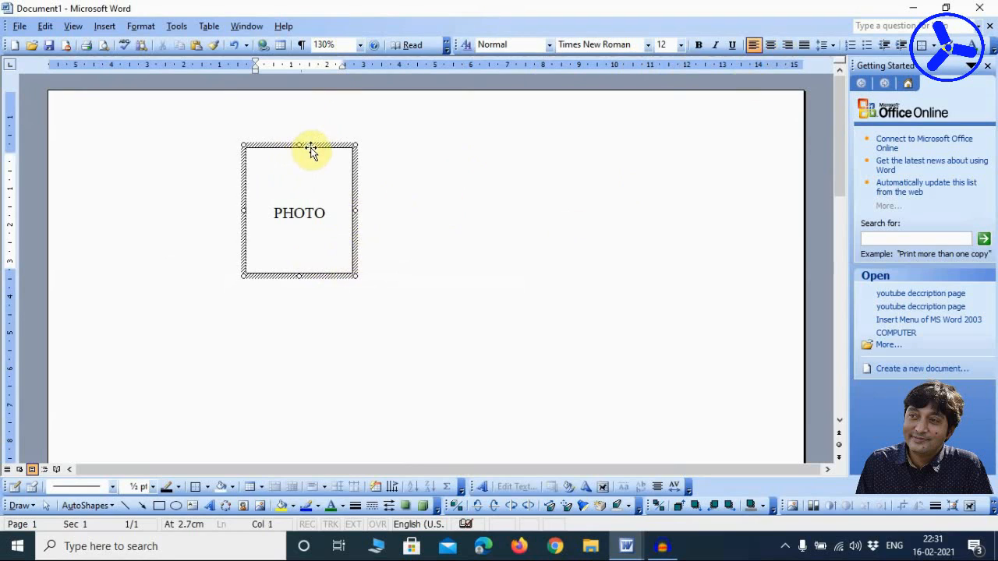
- Move the PHOTO text box to the page's upper-right area, then delete it
drag(310, 150, 683, 172)
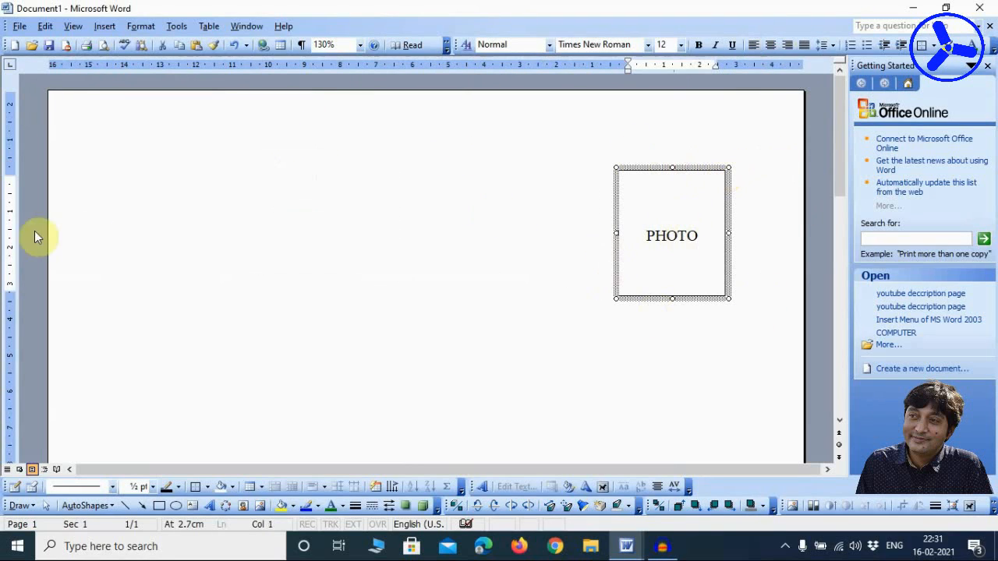
click(127, 227)
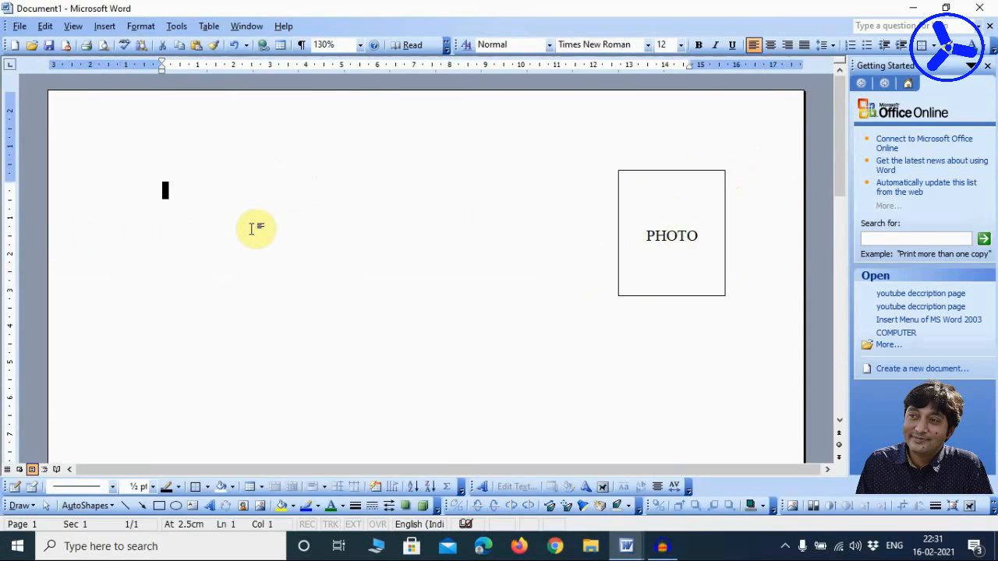
click(712, 173)
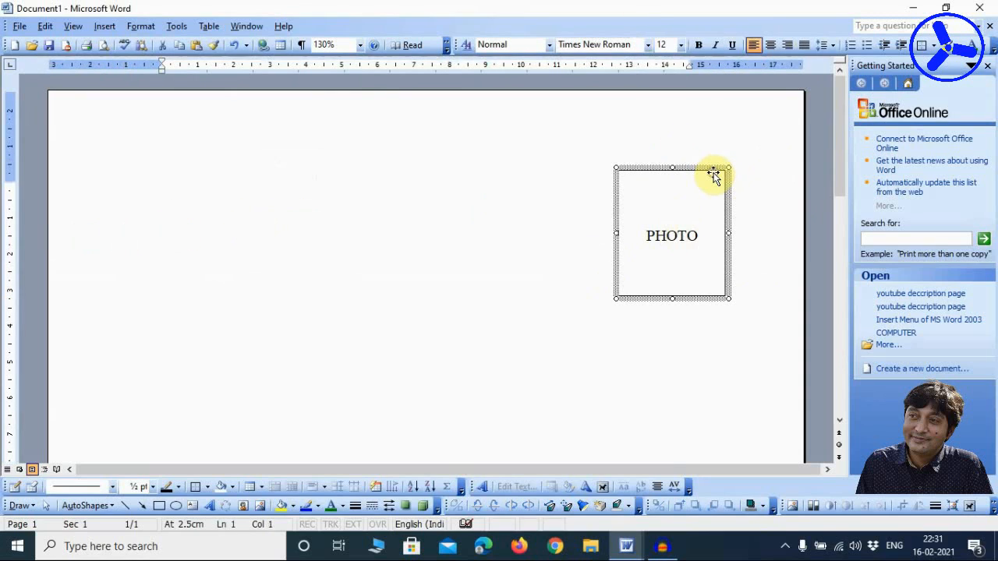
key(Delete)
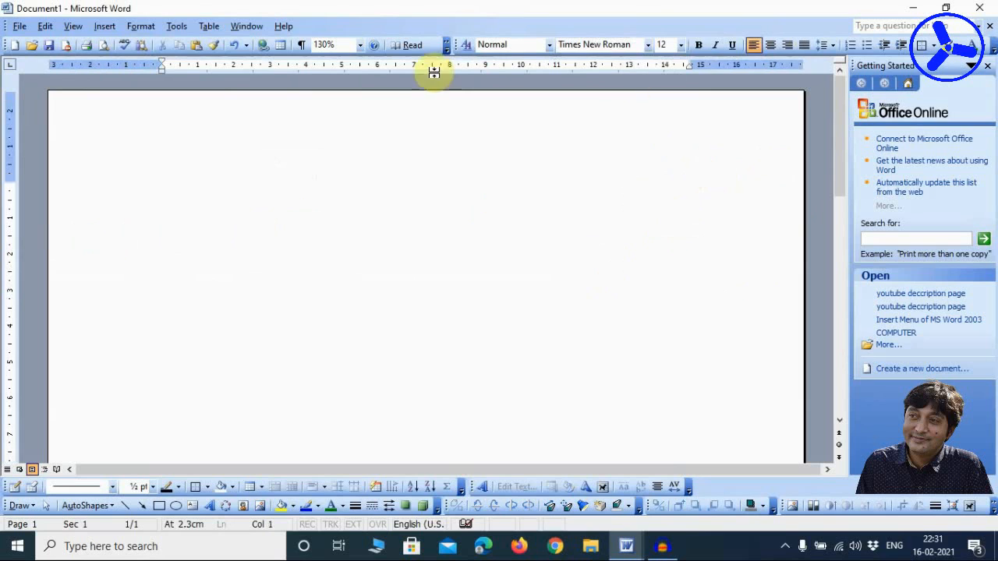
- Insert an empty text box about 4 cm wide and 4 cm tall near the top of the page
click(94, 29)
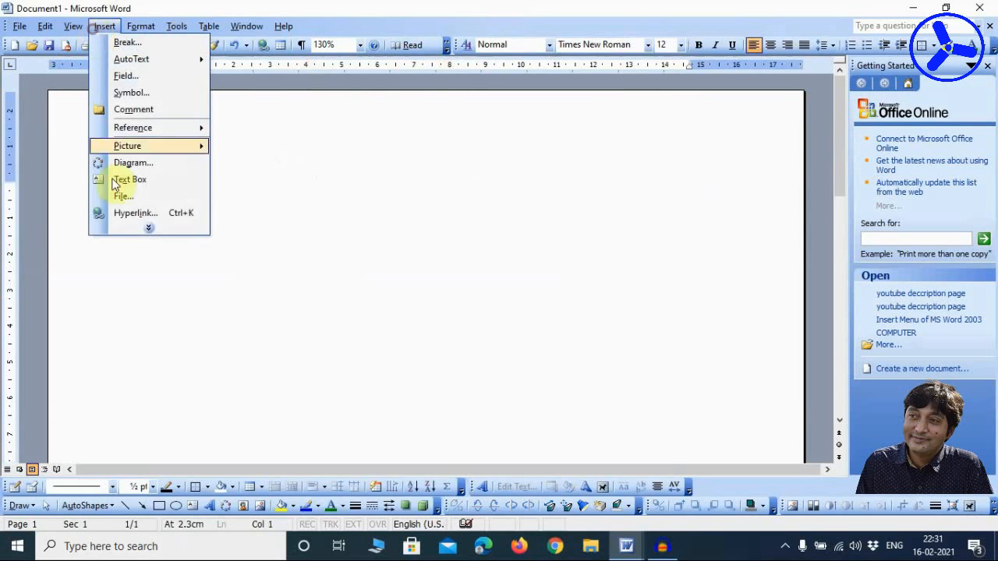
click(159, 182)
mouse_move(418, 148)
mouse_down()
mouse_move(514, 262)
mouse_move(561, 297)
mouse_up()
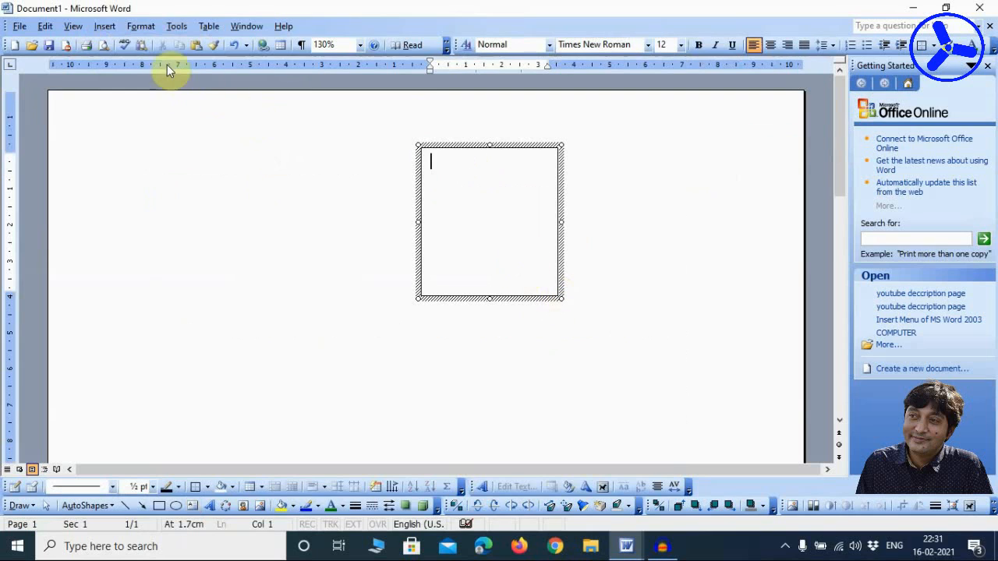
- Insert the picture _DSC0159 from the birthday photo folder on the Desktop into the text box
click(105, 29)
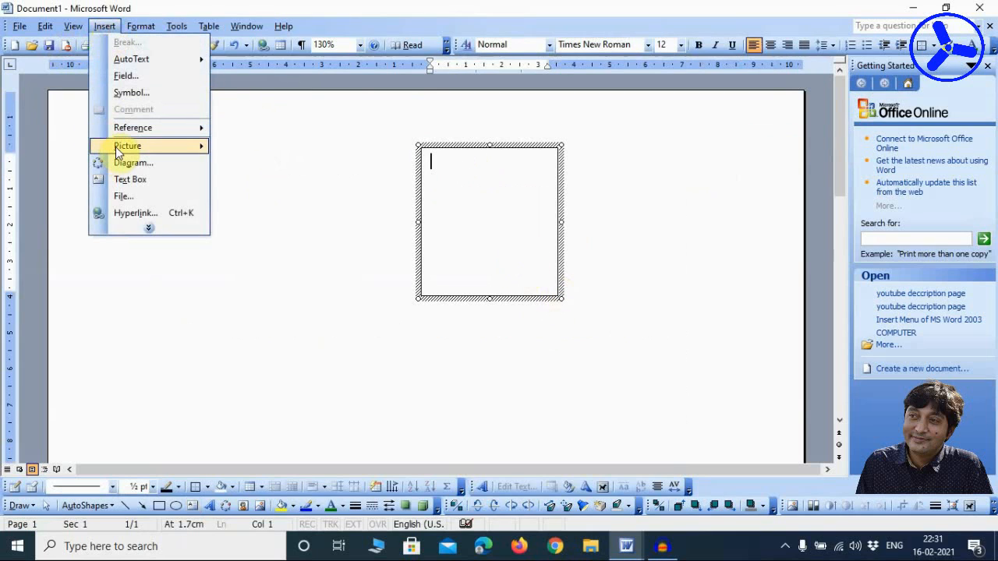
mouse_move(125, 146)
click(279, 162)
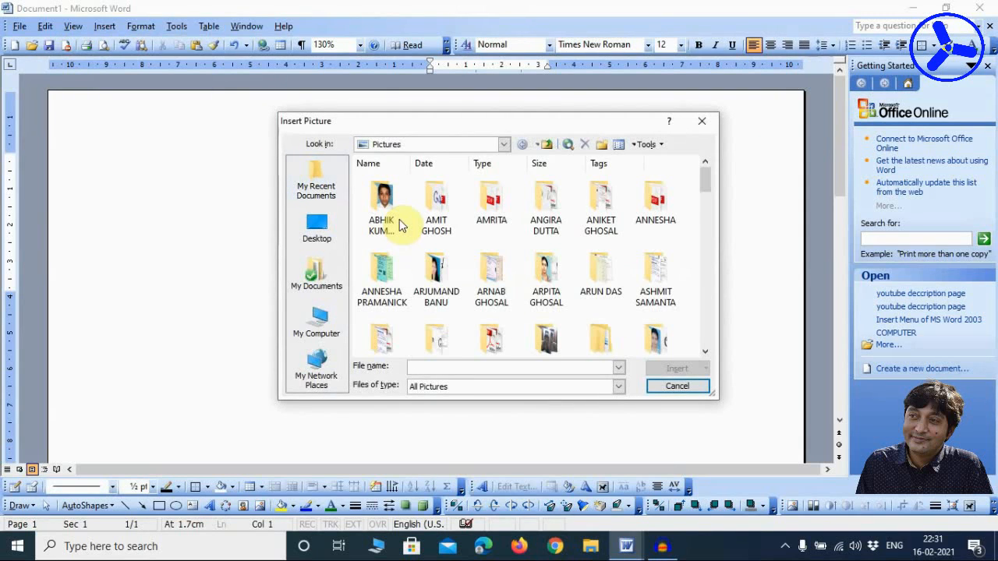
click(321, 234)
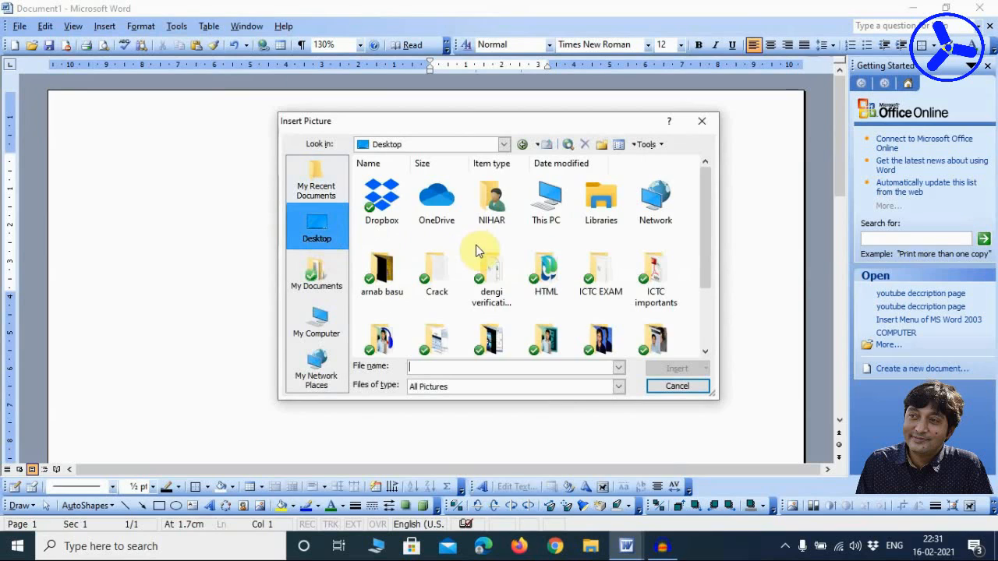
click(591, 335)
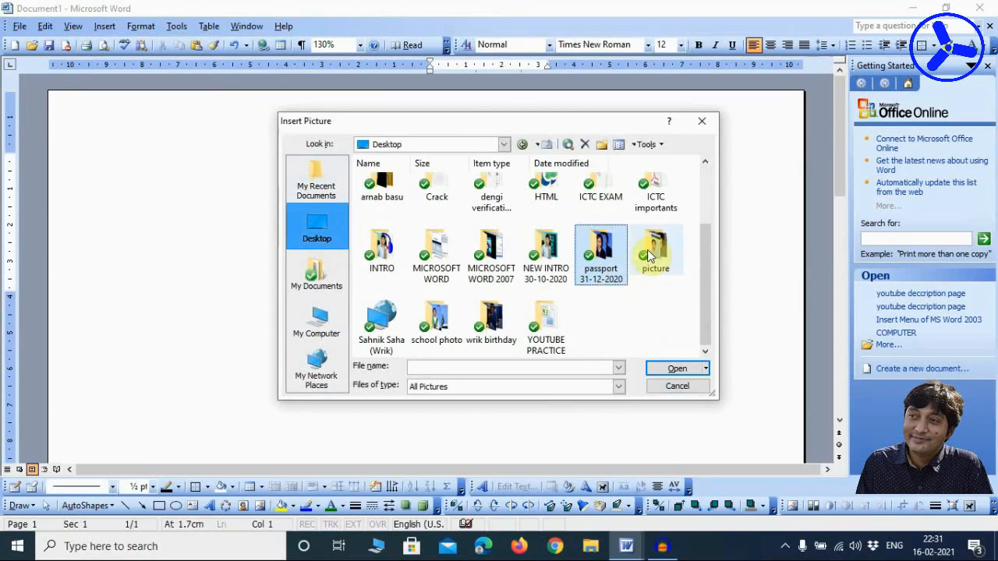
mouse_move(607, 260)
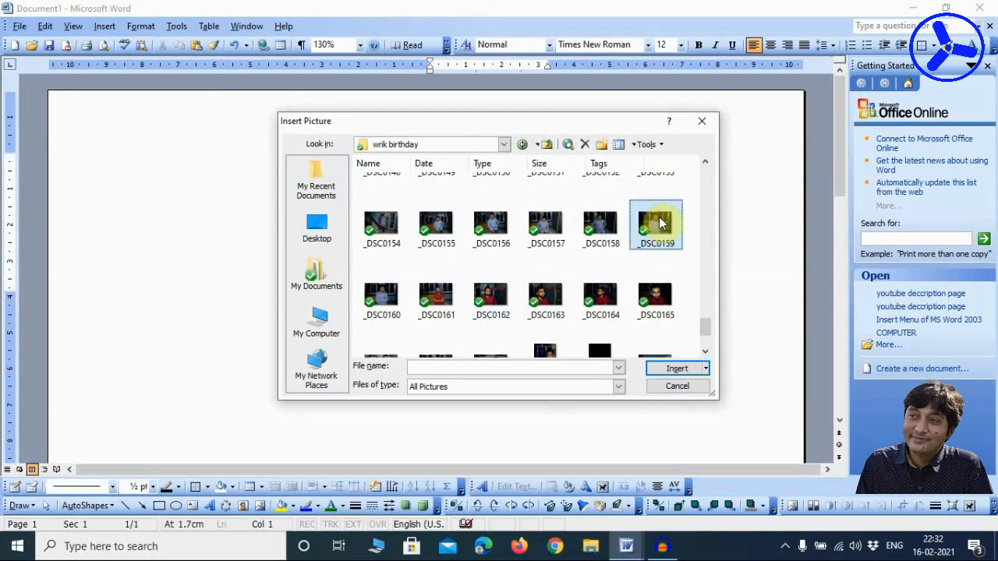
click(659, 223)
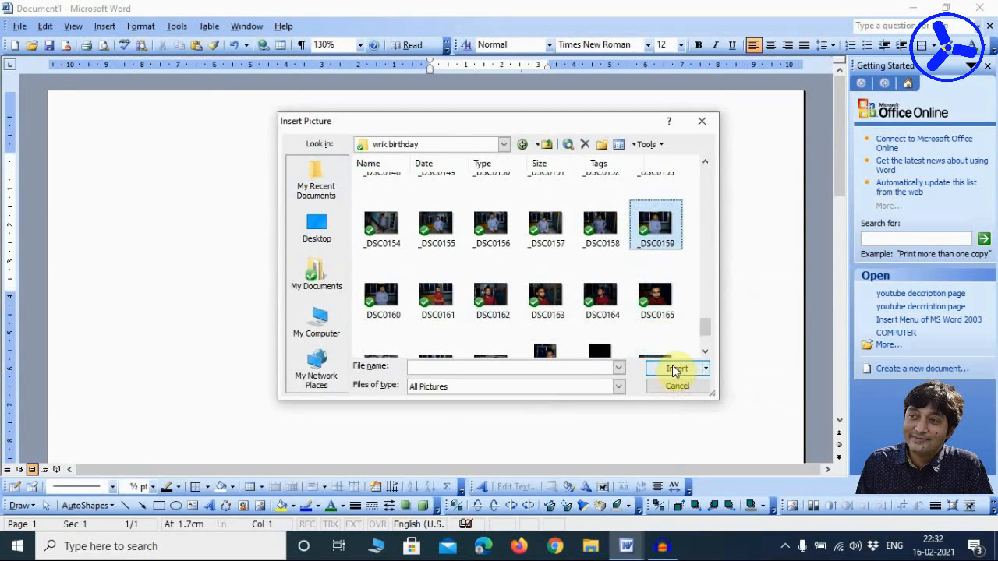
click(676, 371)
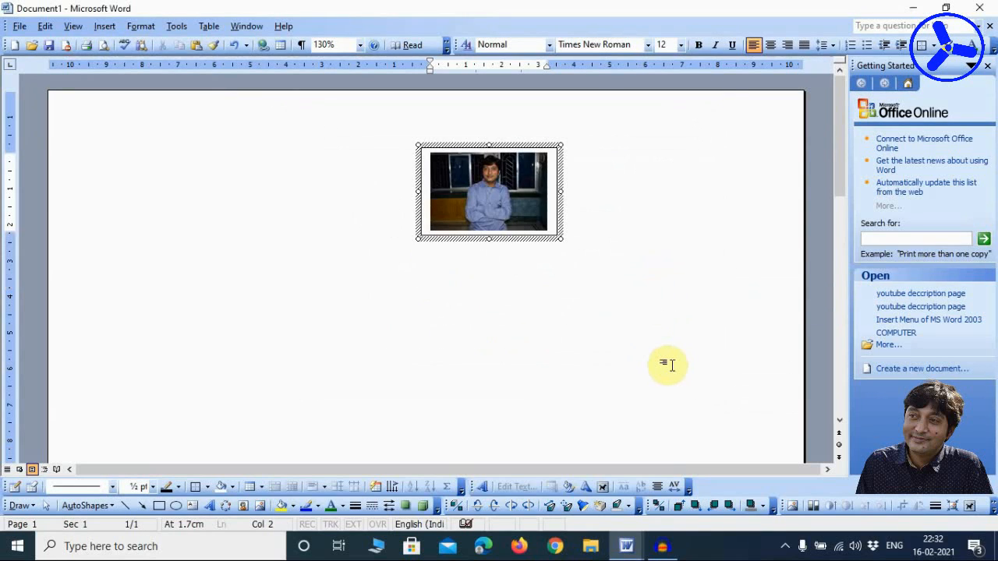
- Crop the picture's right, left and bottom edges closely around the person's head and upper body
click(499, 205)
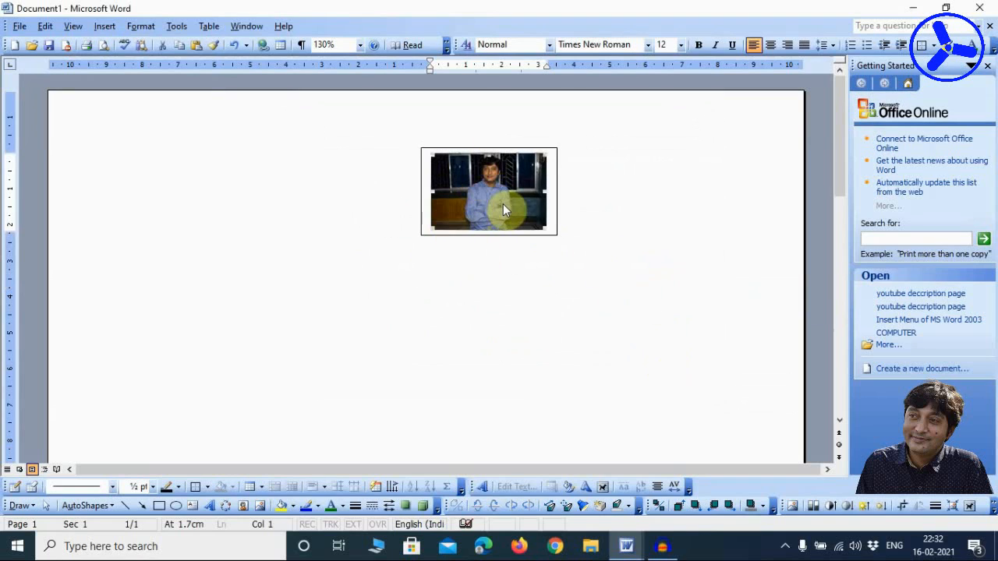
click(902, 507)
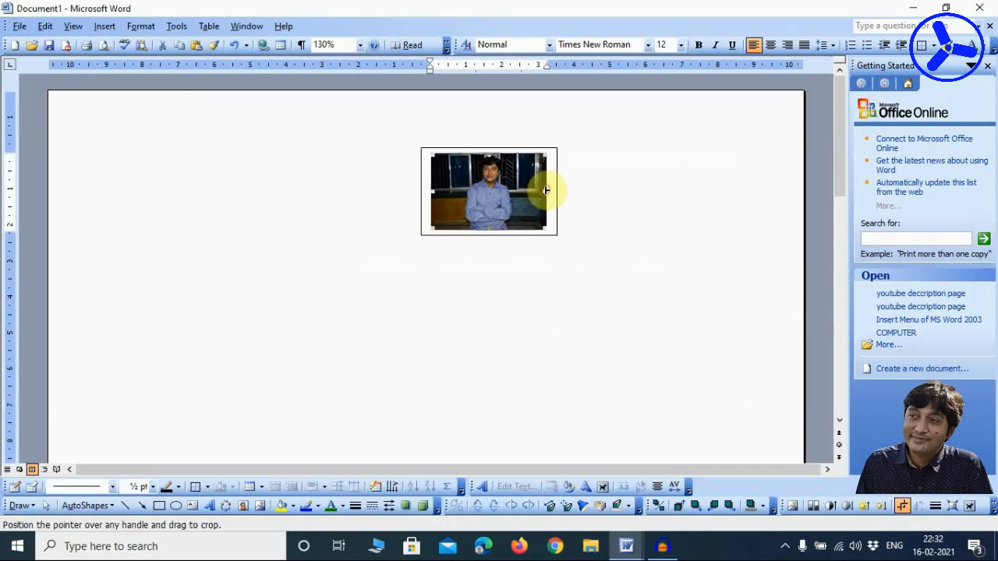
drag(545, 190, 511, 191)
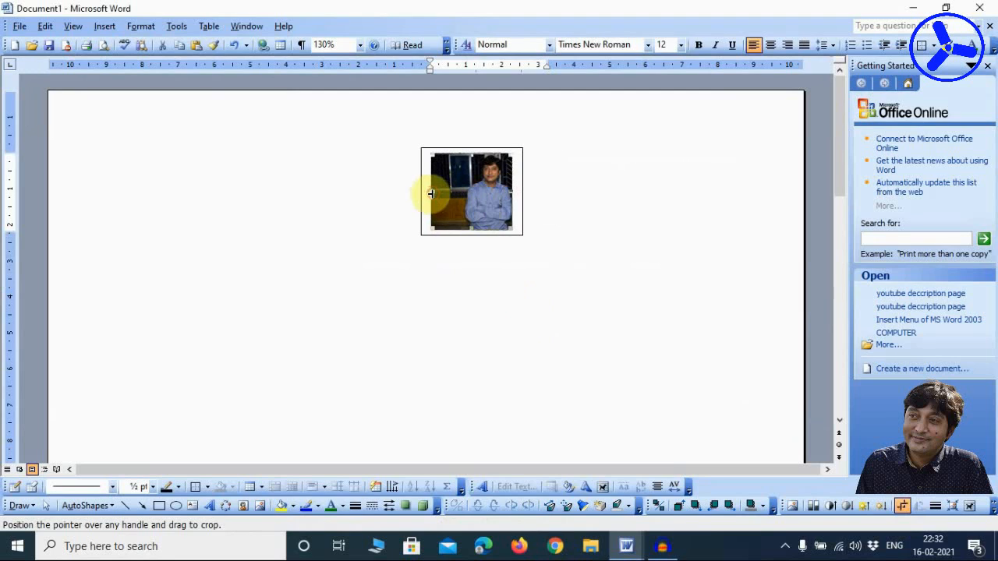
drag(433, 194, 464, 201)
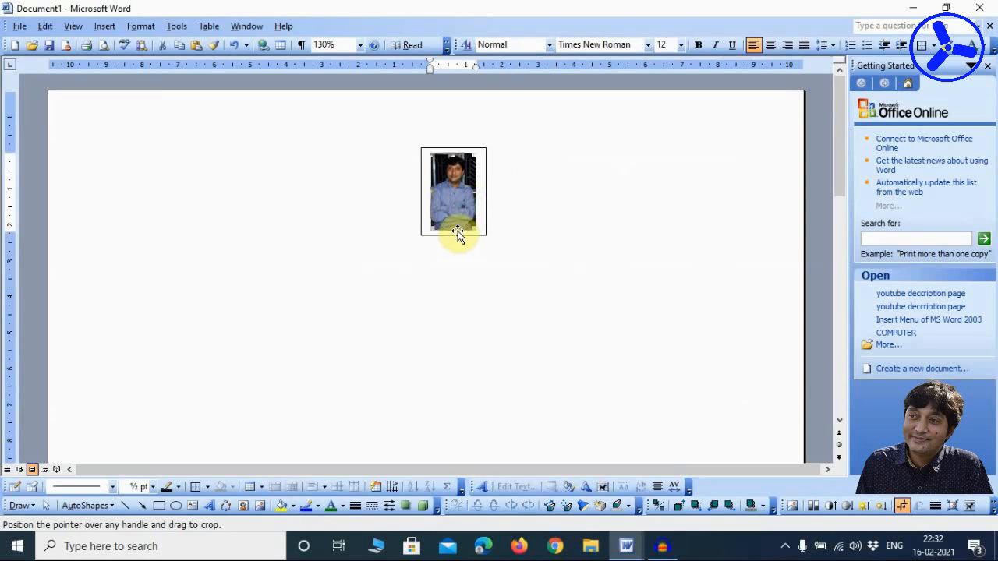
drag(453, 231, 454, 209)
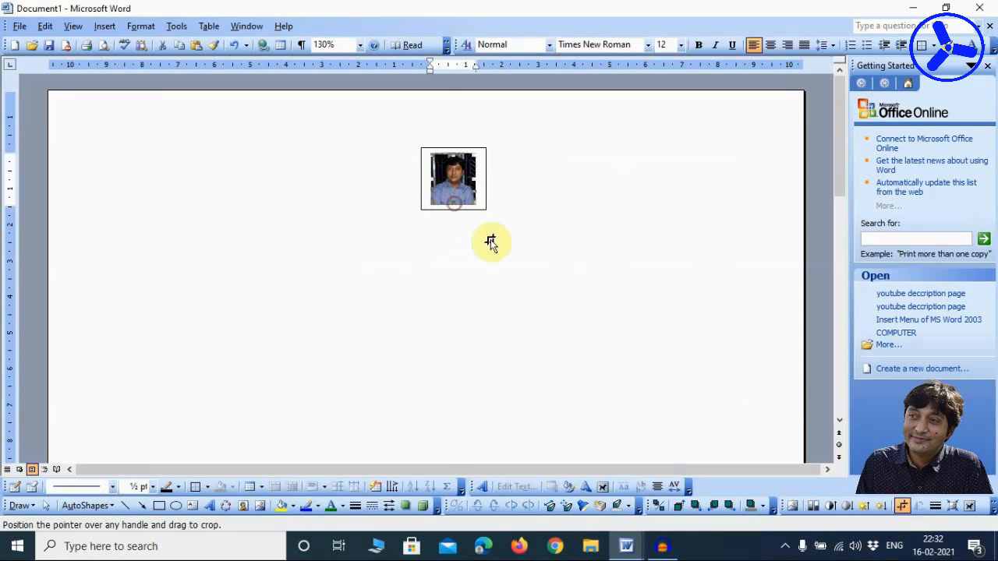
- Enlarge the photo's text box to about 7 cm wide, and scale the picture up to fill it at about 6 cm wide
click(503, 147)
click(482, 156)
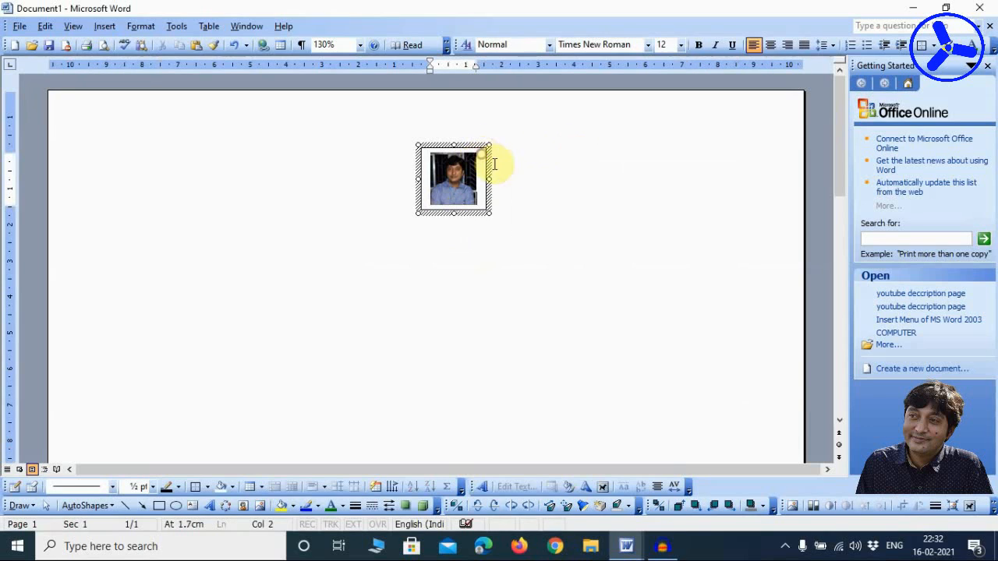
mouse_move(489, 212)
mouse_down()
mouse_move(646, 324)
mouse_move(674, 388)
mouse_up()
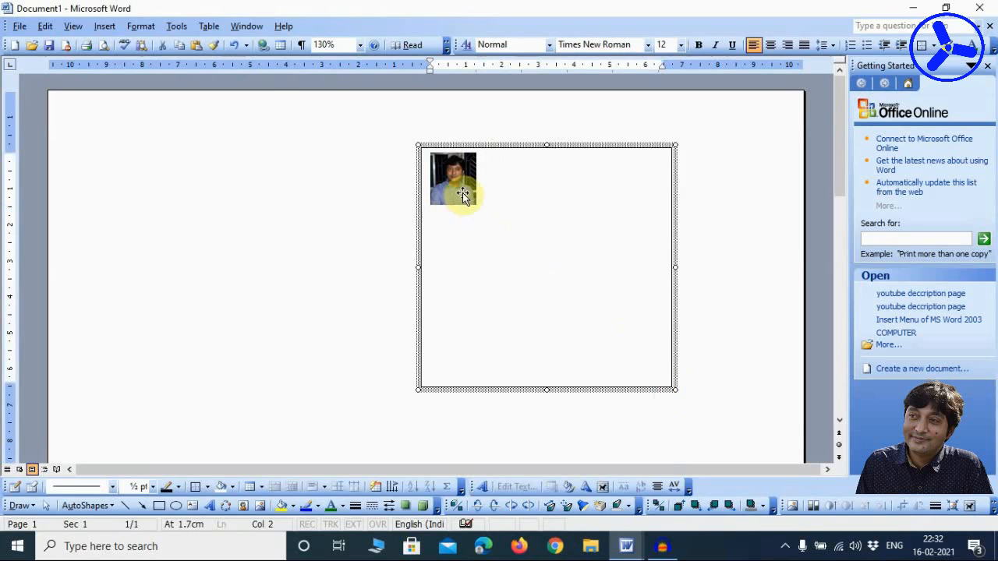
click(463, 192)
drag(475, 204, 656, 382)
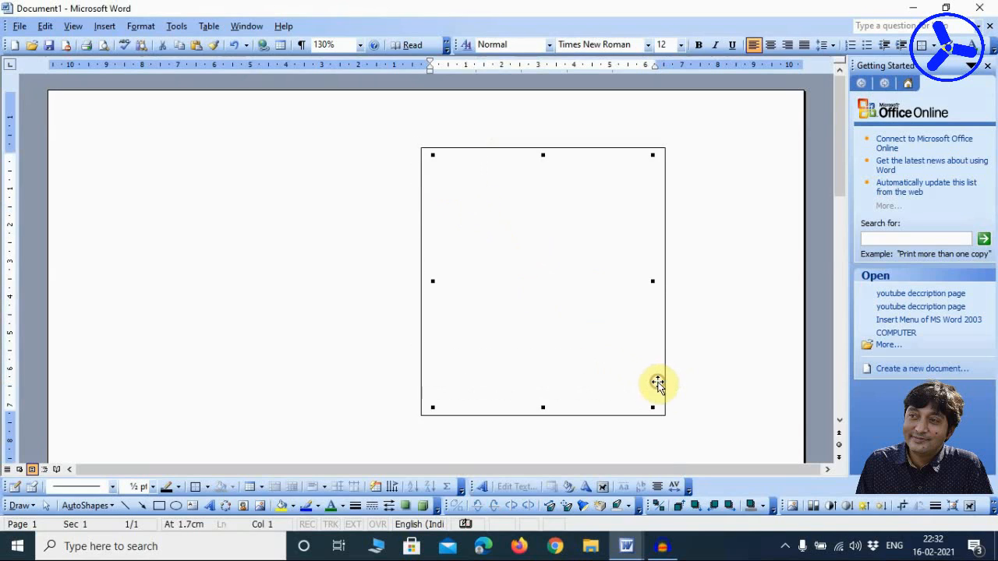
click(704, 297)
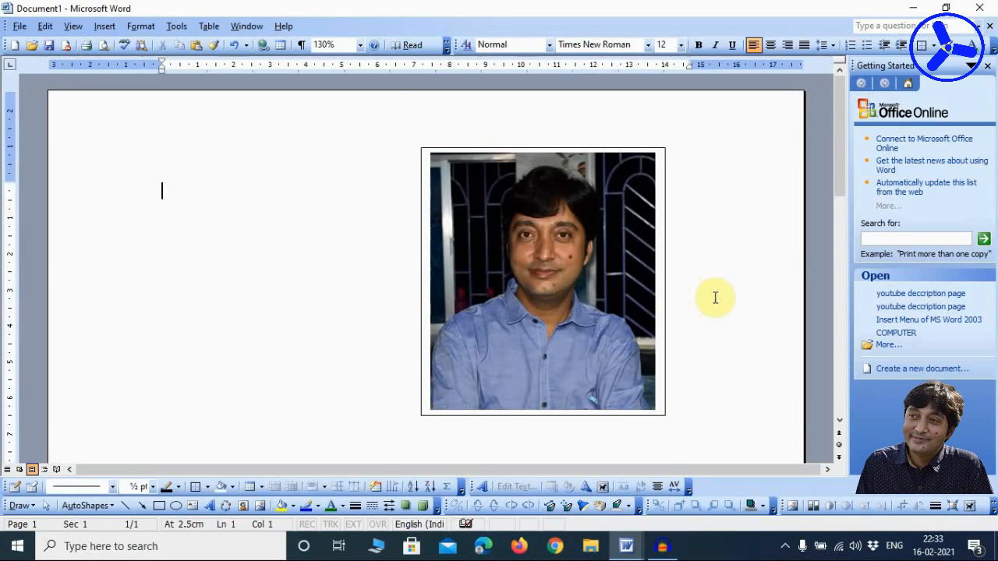
- Move the photo text box slightly to the left on the page, then delete it together with its picture
click(487, 149)
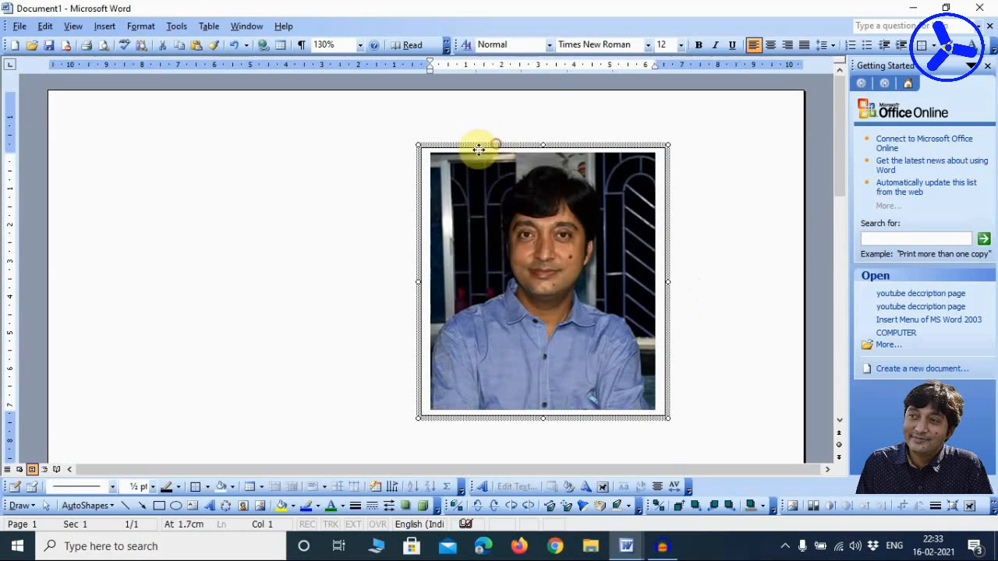
drag(476, 147, 396, 144)
key(Delete)
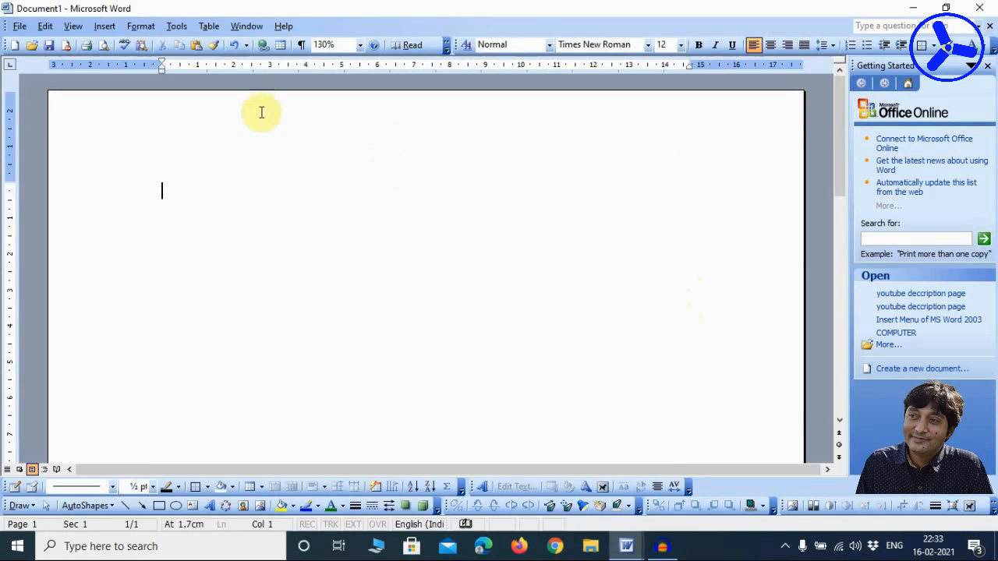
- Insert three empty text boxes: about 4 × 4.5 cm at the page's upper left, 5.5 × 5.5 cm at upper right, and 4 × 2.5 cm below
click(103, 28)
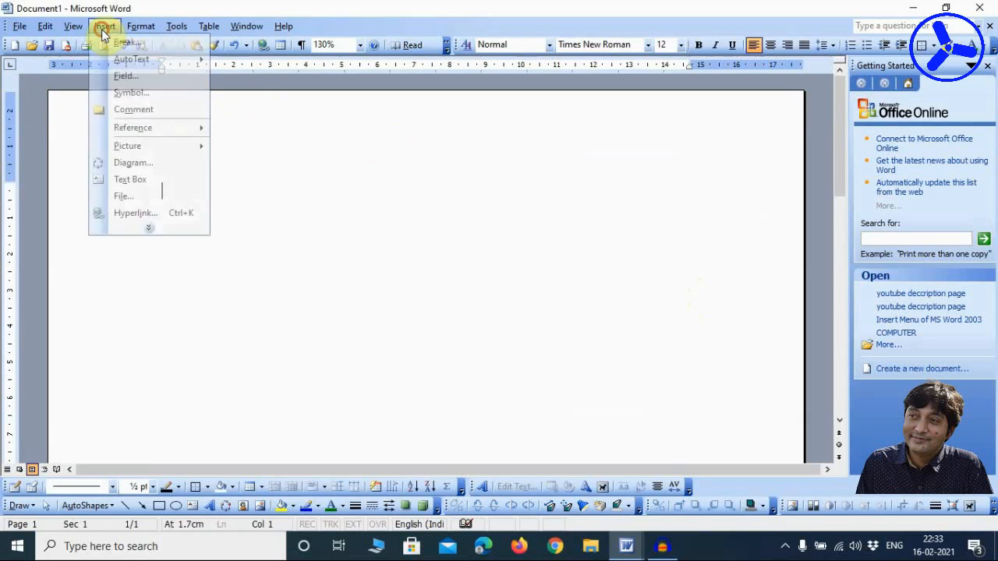
click(121, 181)
mouse_move(170, 148)
mouse_down()
mouse_move(241, 265)
mouse_move(307, 307)
mouse_up()
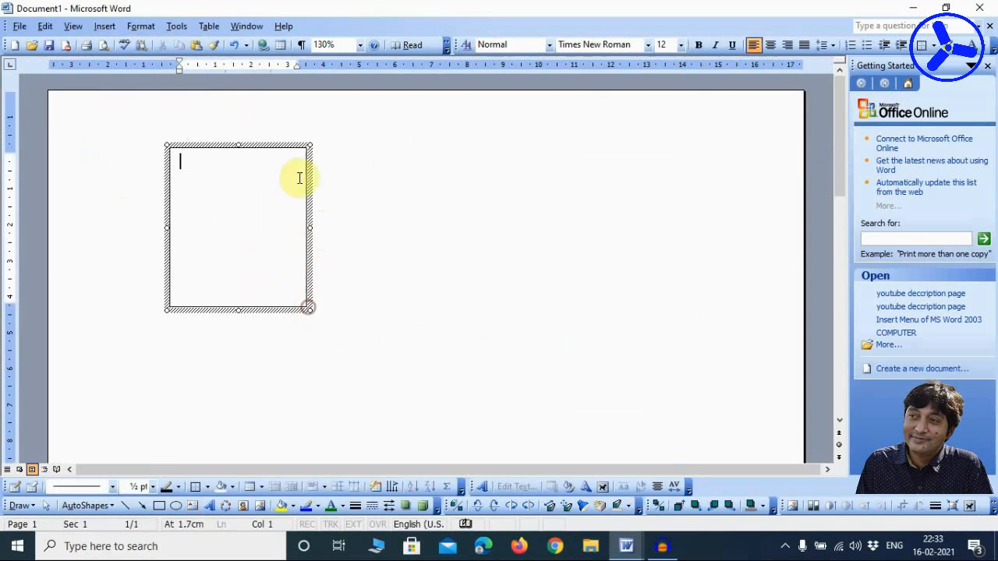
click(102, 27)
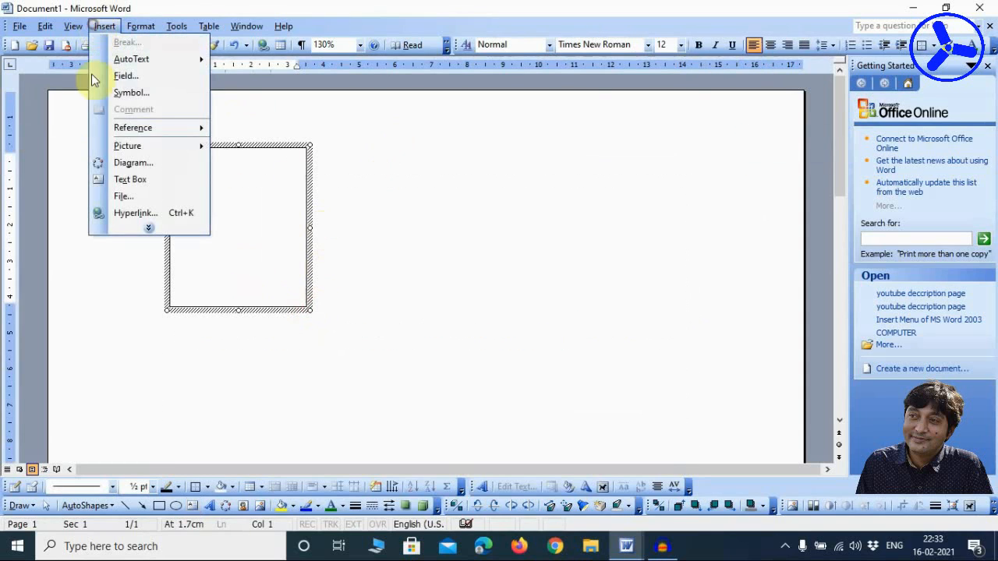
click(131, 187)
drag(433, 157, 637, 364)
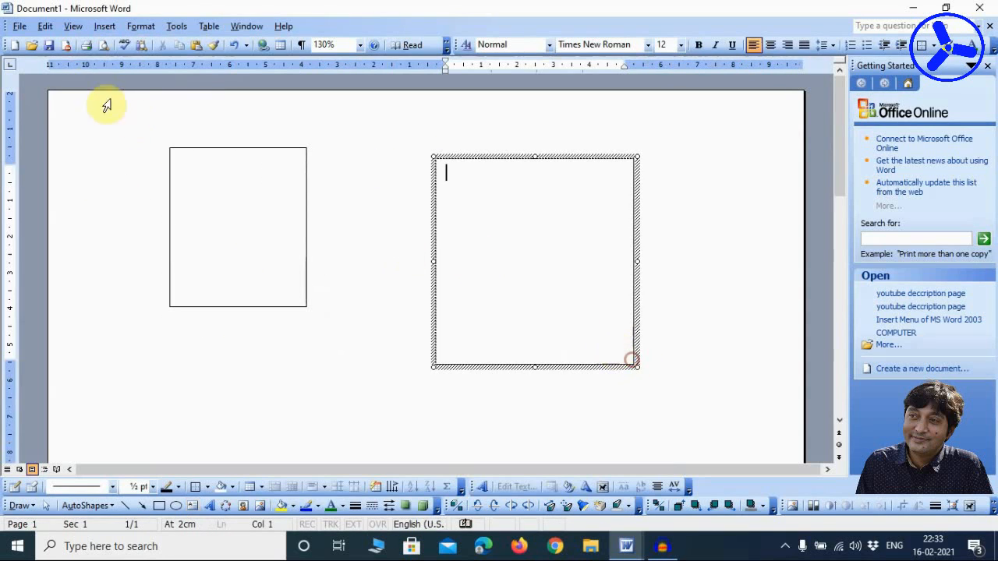
click(104, 27)
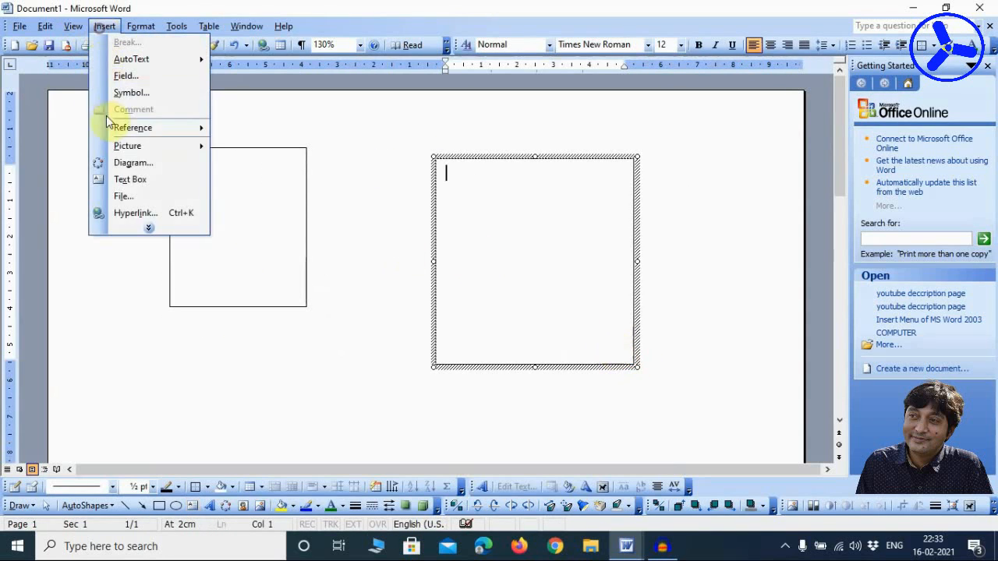
click(119, 180)
drag(229, 350, 385, 445)
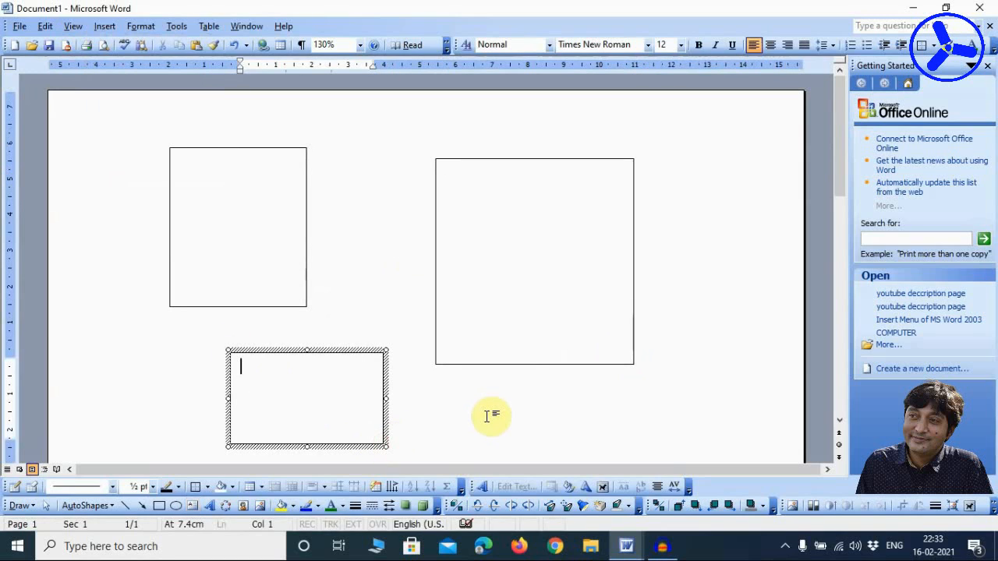
- Select all three text boxes together and group them into one object
key(shift)
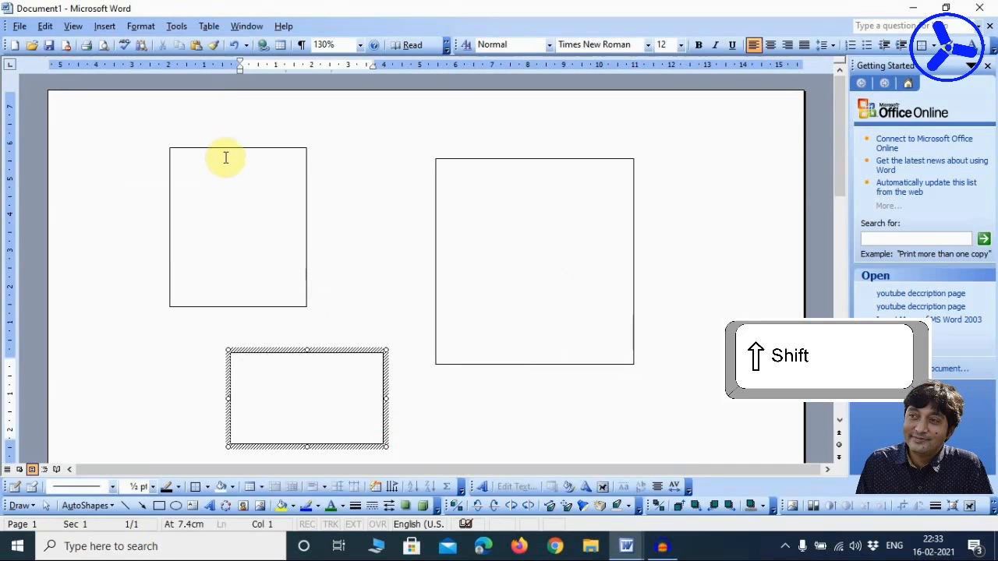
shift+click(224, 155)
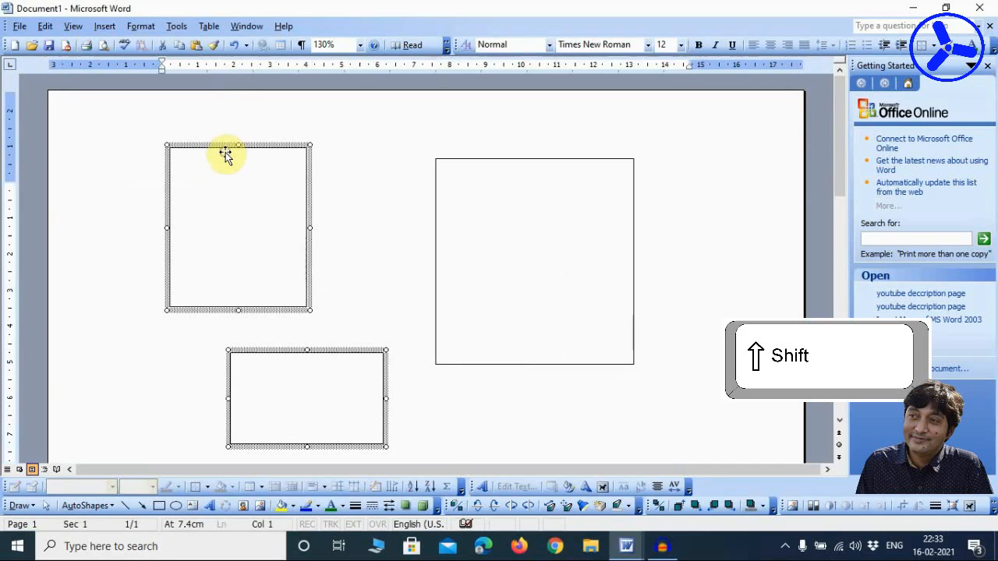
shift+click(509, 161)
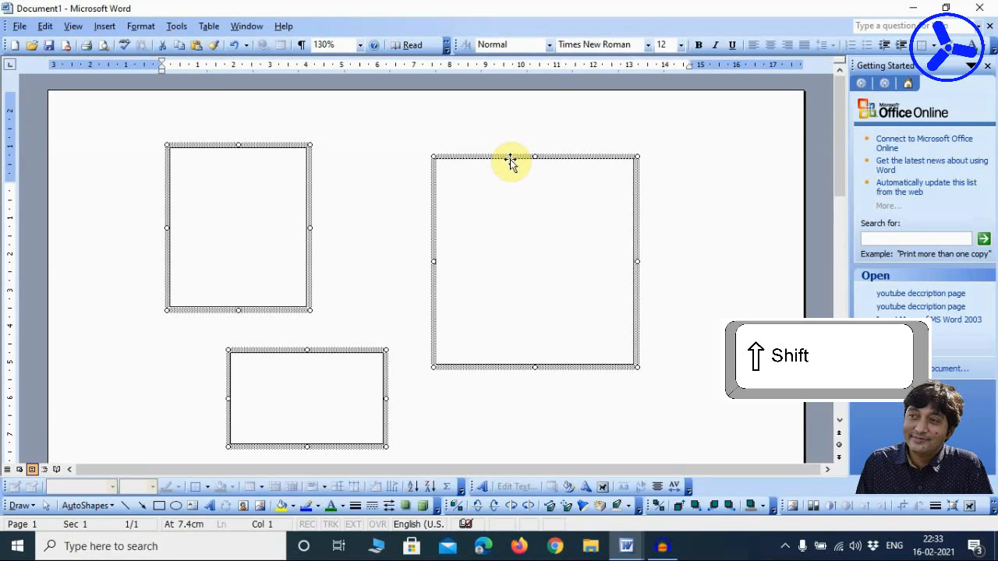
shift+right_click(510, 161)
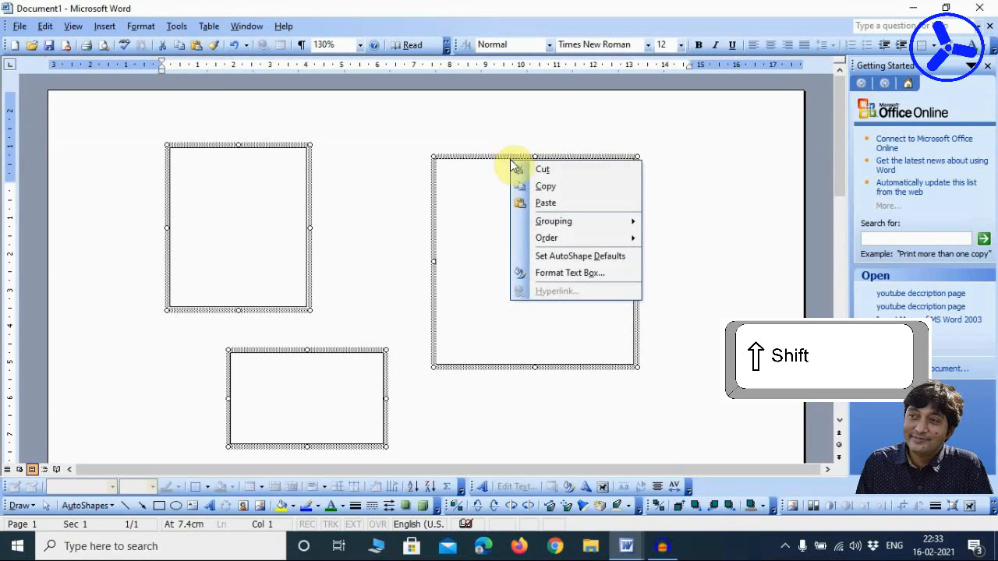
mouse_move(545, 226)
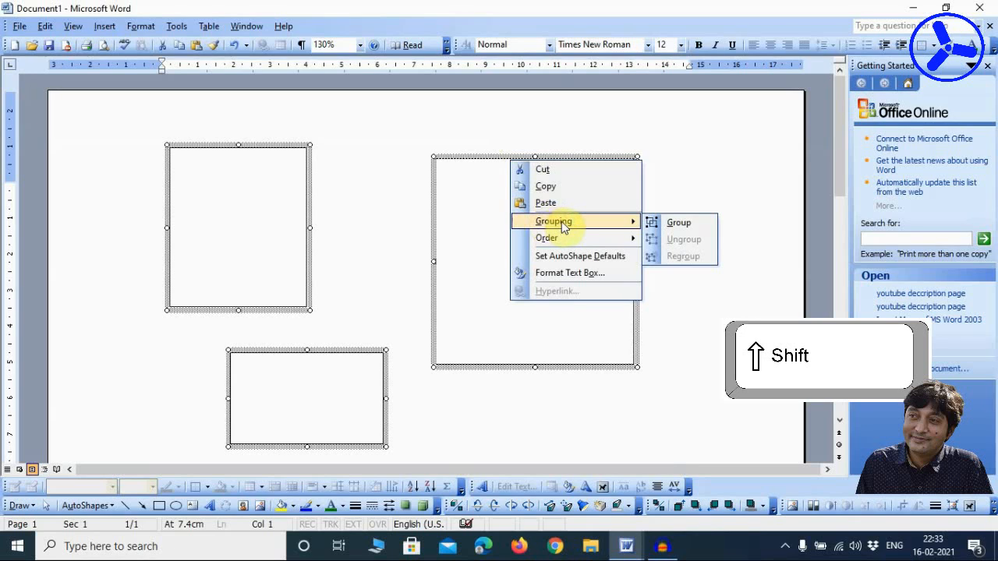
click(677, 224)
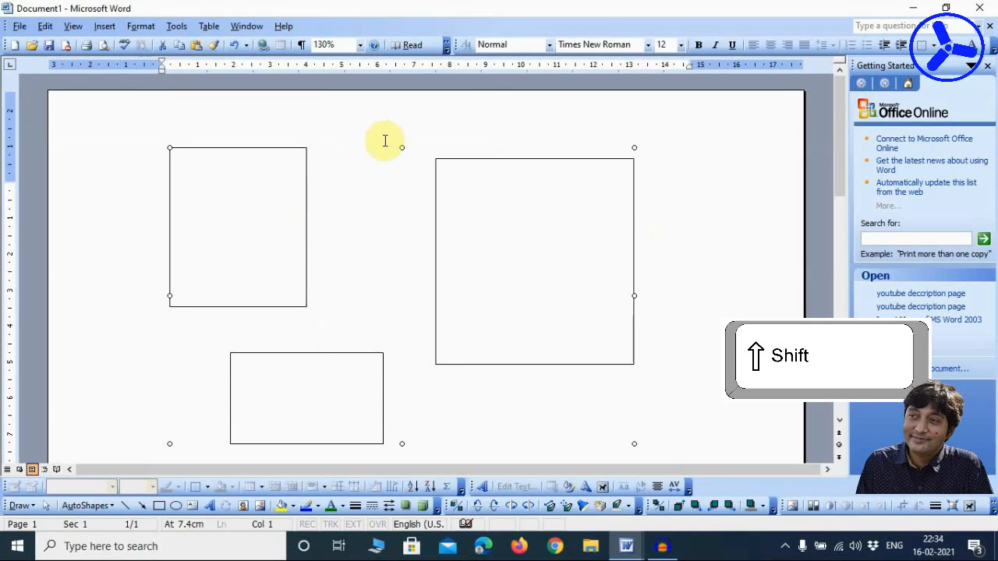
- Move the group slightly down and left, then shrink it from its upper-right corner and enlarge it again to about 13 × 8 cm
click(471, 183)
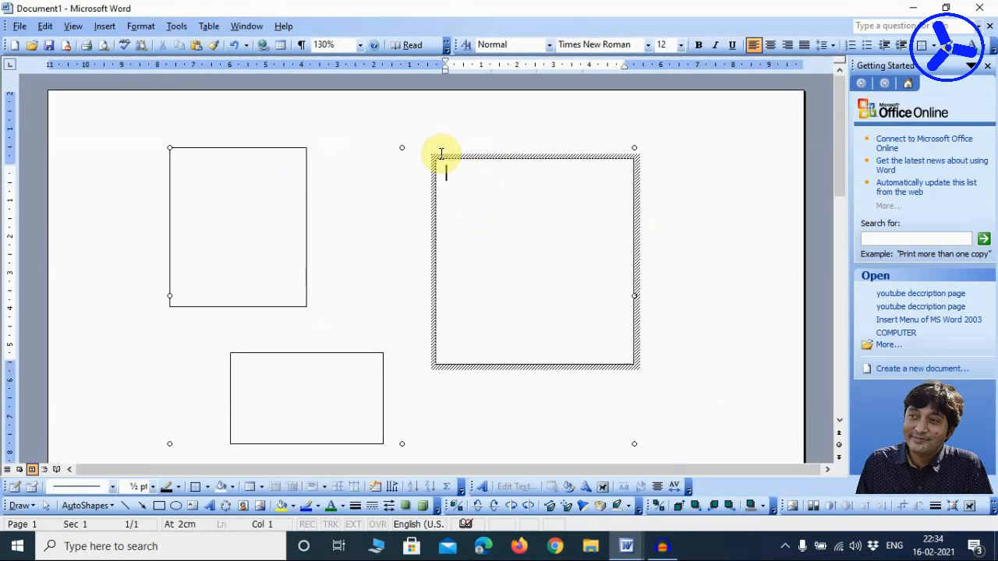
drag(449, 155, 430, 169)
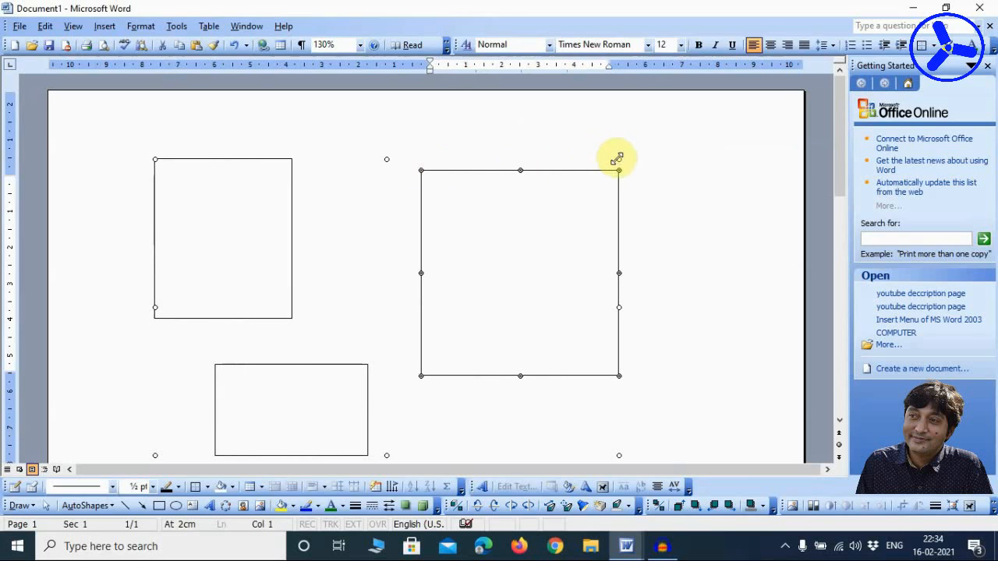
drag(618, 159, 392, 248)
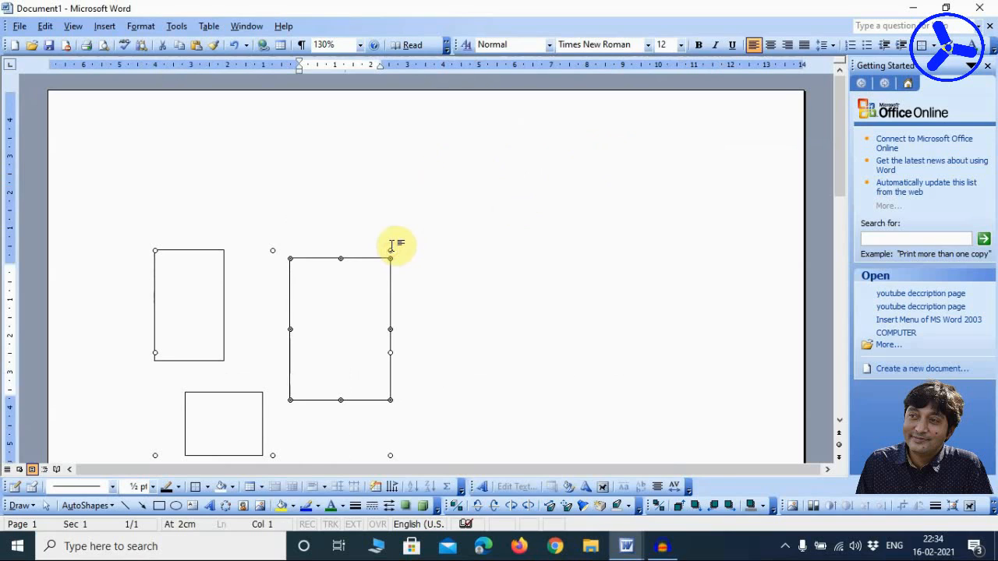
drag(391, 250, 626, 170)
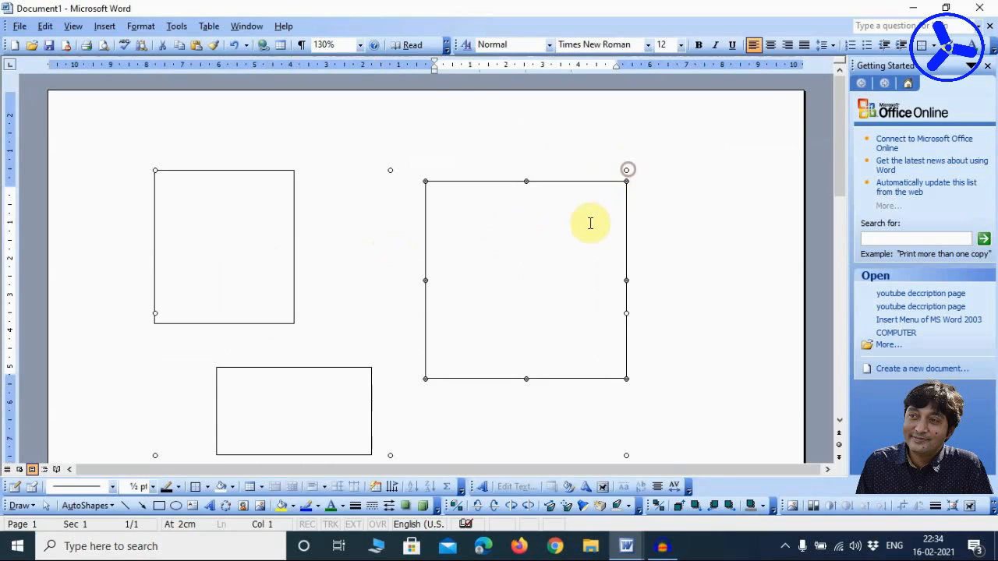
- Ungroup the three text boxes and clear the selection
right_click(233, 171)
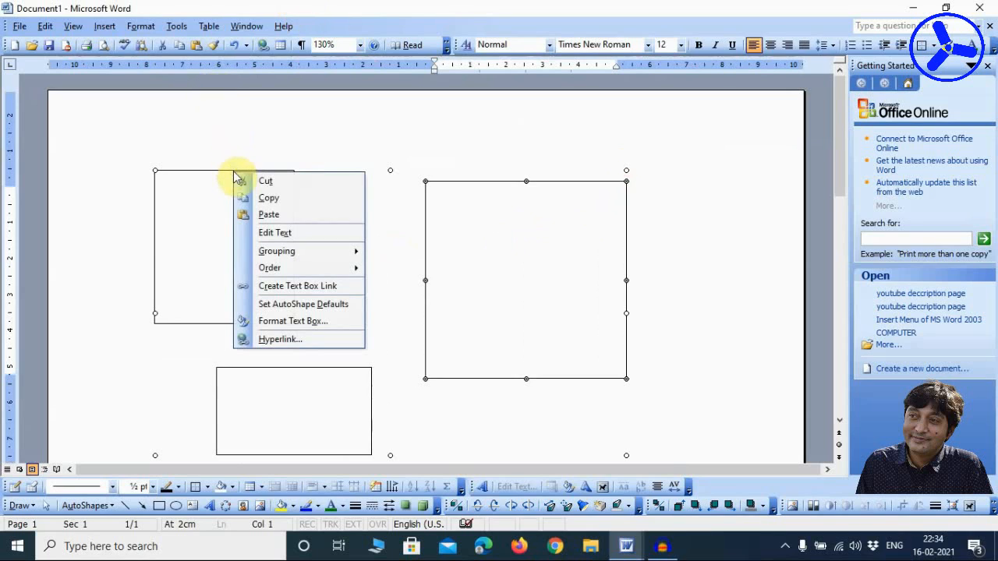
mouse_move(315, 258)
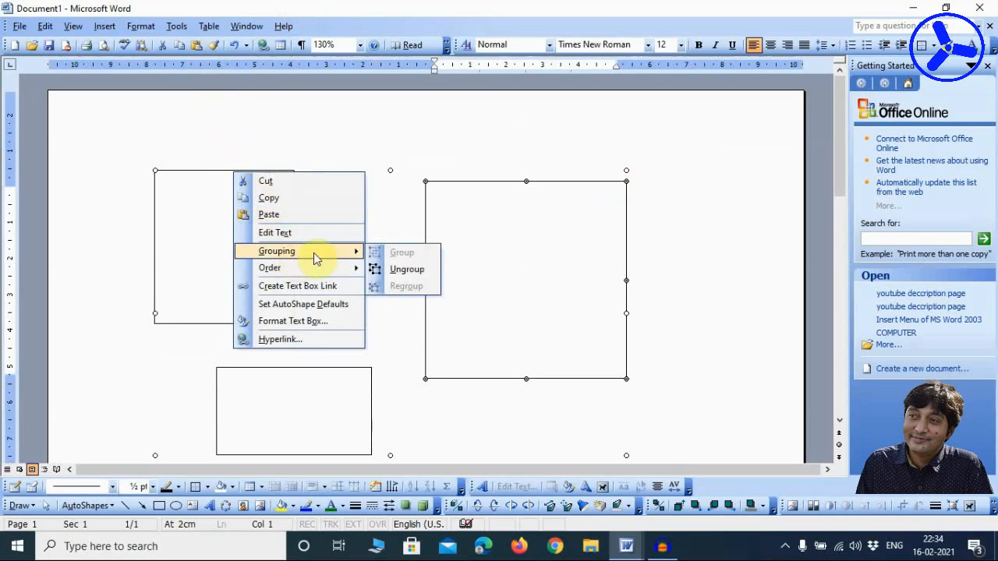
click(402, 270)
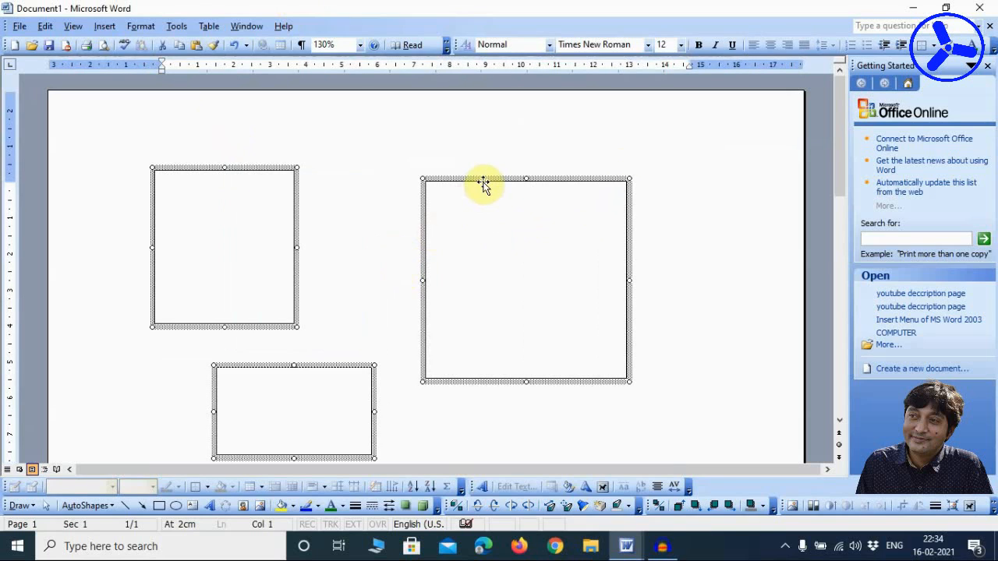
click(401, 201)
- Move the large text box and the small lower one separately, each slightly up and to the right on the page
click(475, 182)
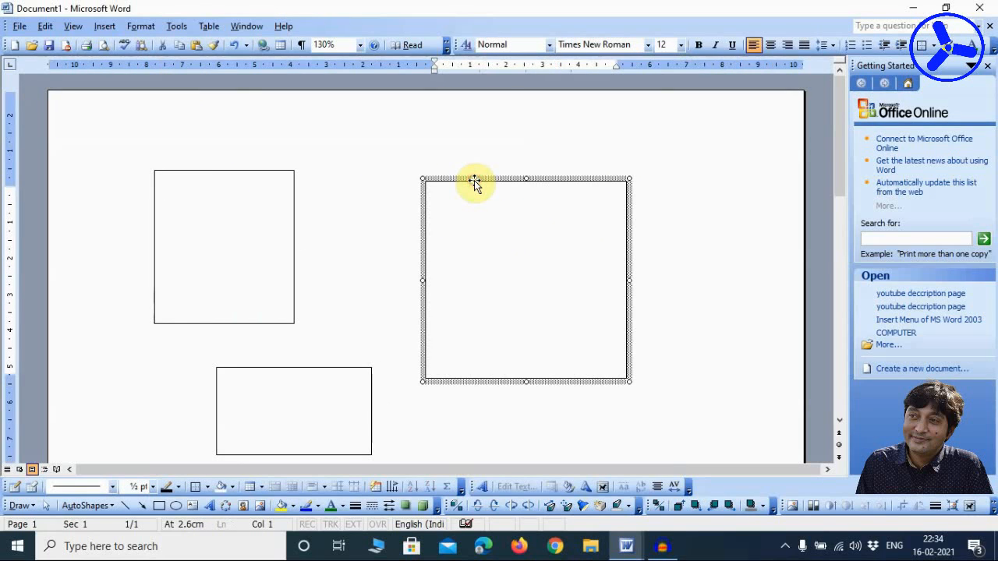
mouse_move(474, 183)
mouse_down()
mouse_move(584, 140)
mouse_move(518, 165)
mouse_up()
click(315, 364)
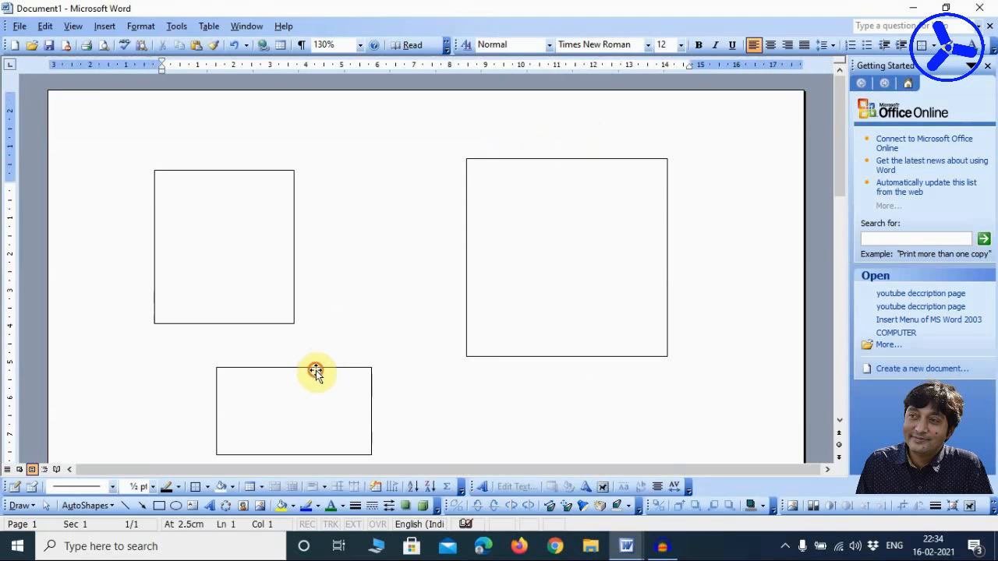
click(315, 372)
drag(316, 367, 377, 352)
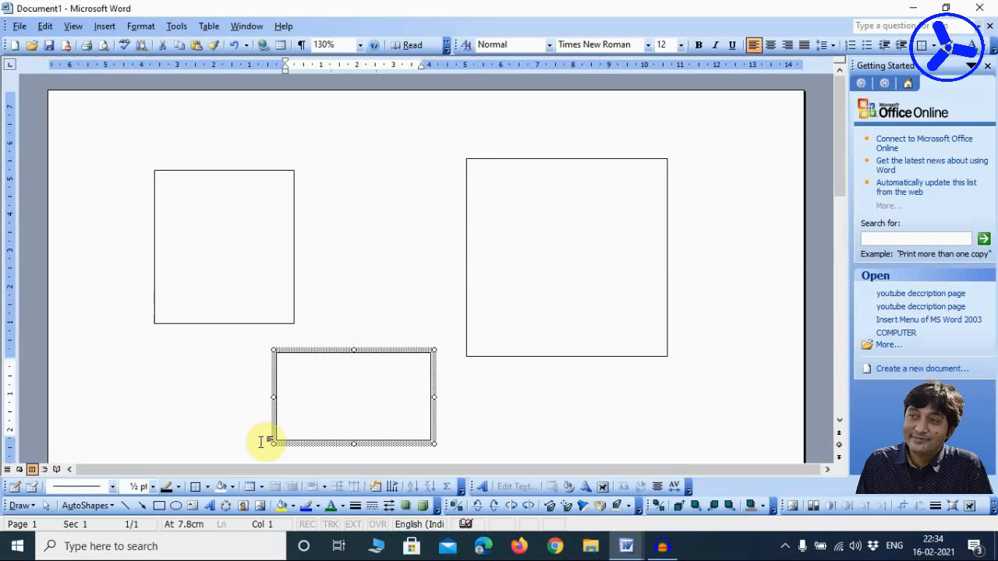
- Cut the large text box from the page and paste it back
click(553, 158)
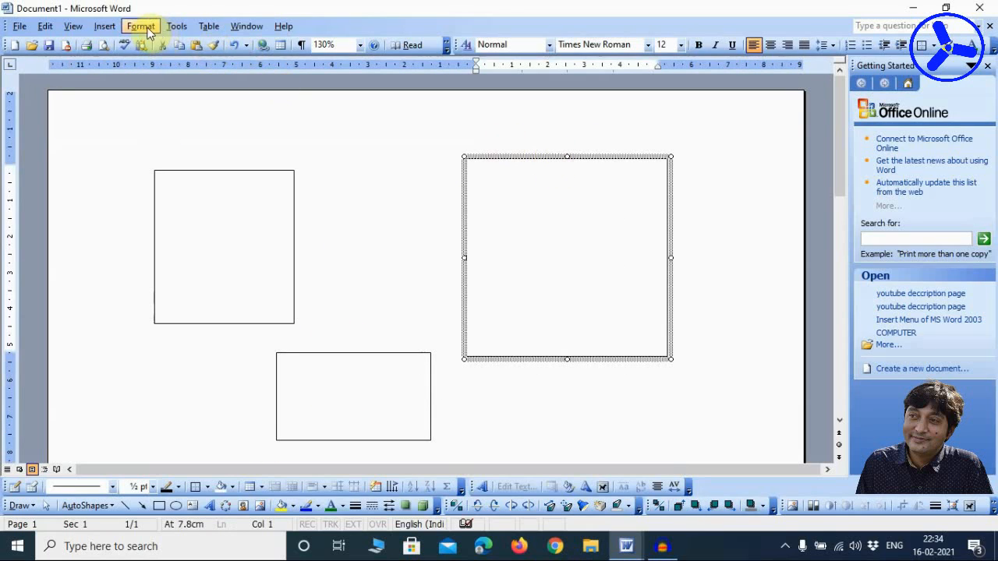
right_click(517, 158)
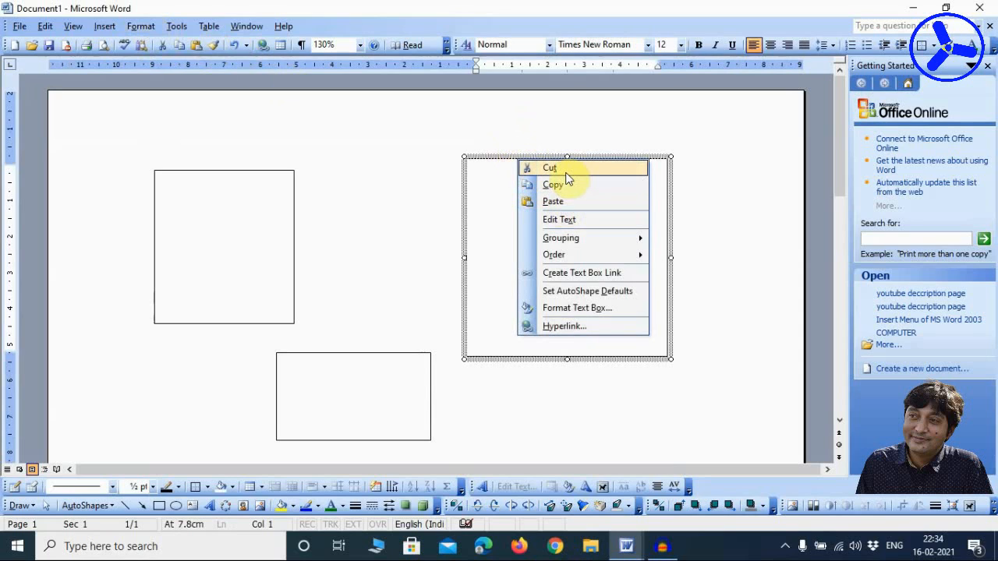
click(549, 168)
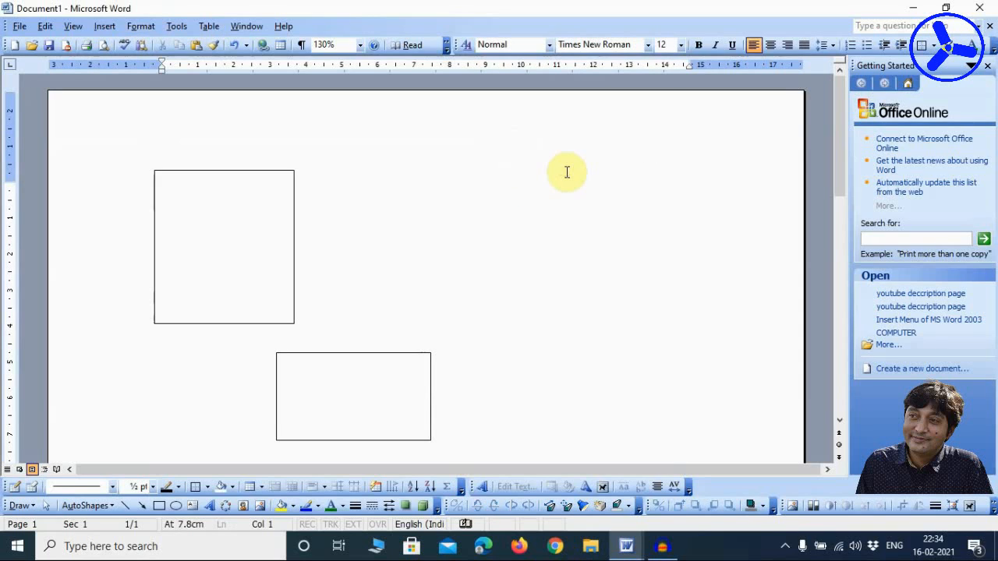
right_click(428, 187)
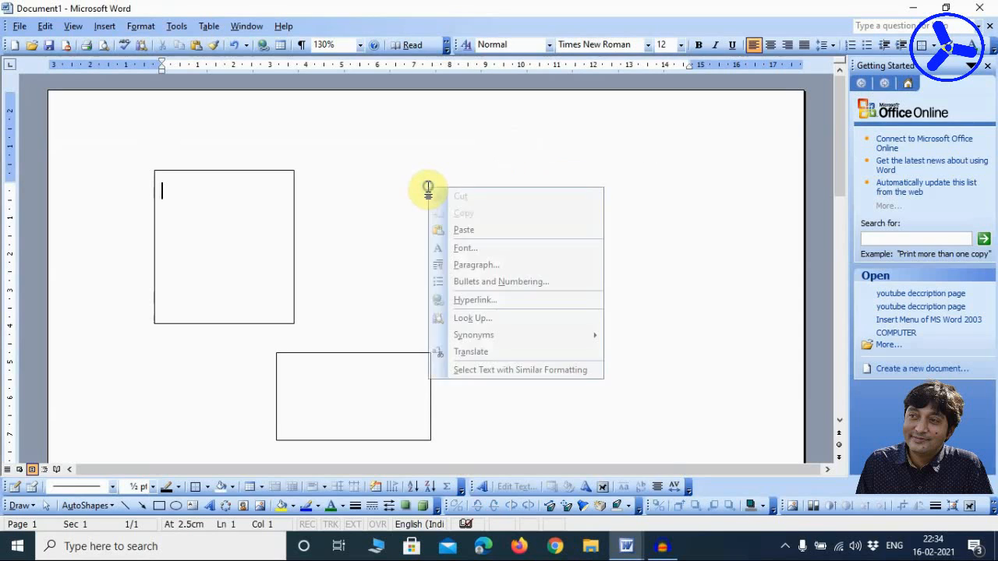
click(457, 228)
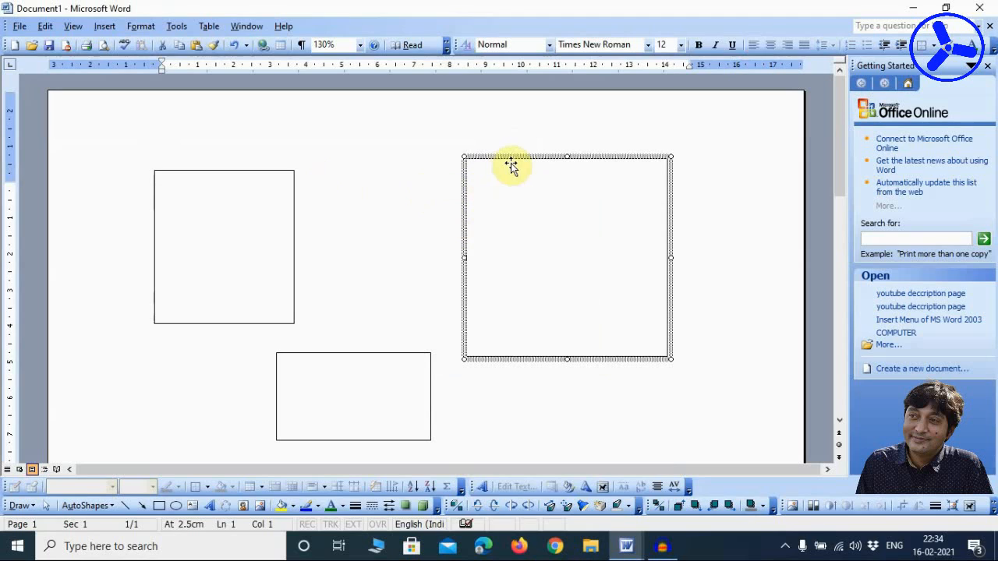
- Fill the large text box with sample text using =RAND() and extend the box downward to show more of it
click(505, 187)
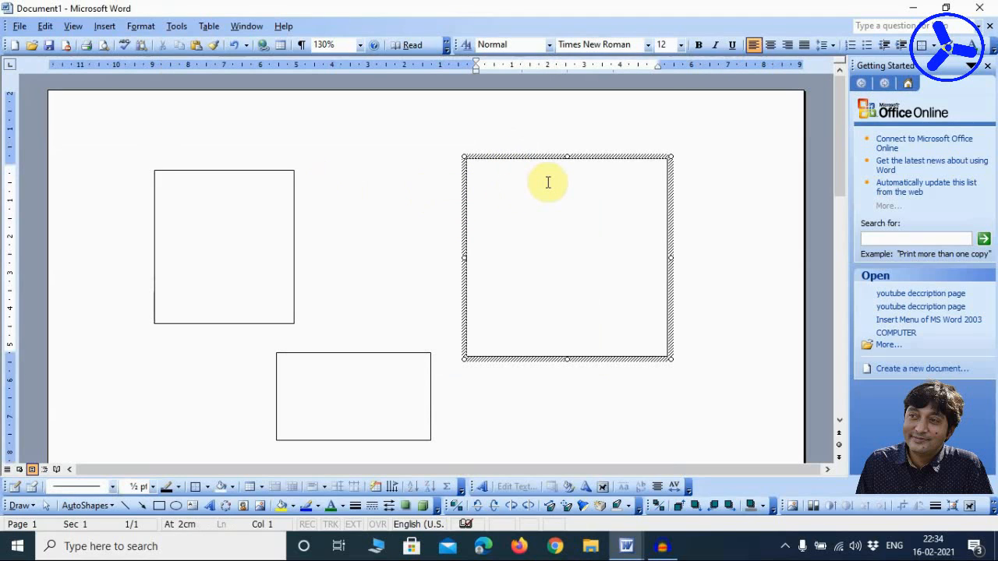
text(=RAND)
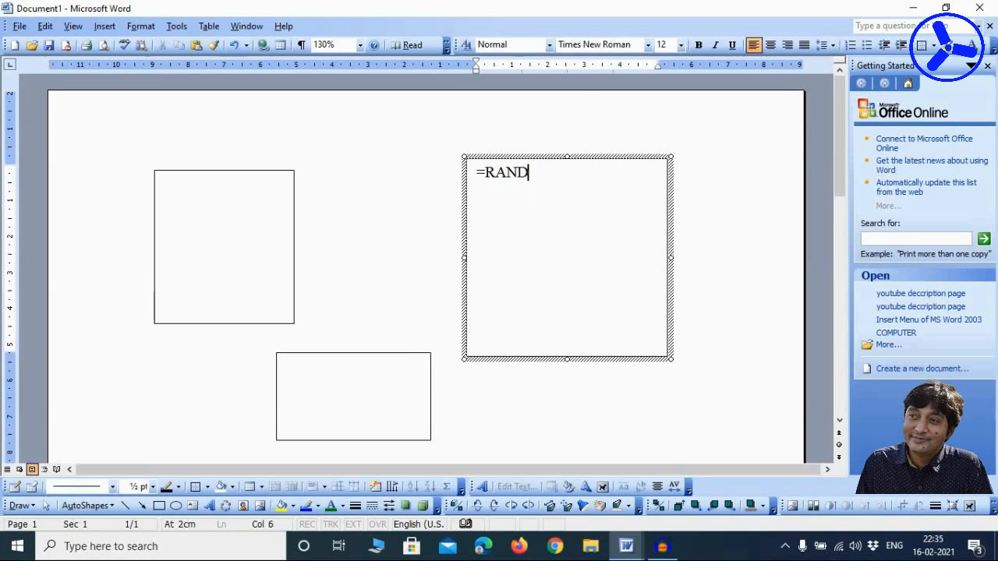
text(())
key(Return)
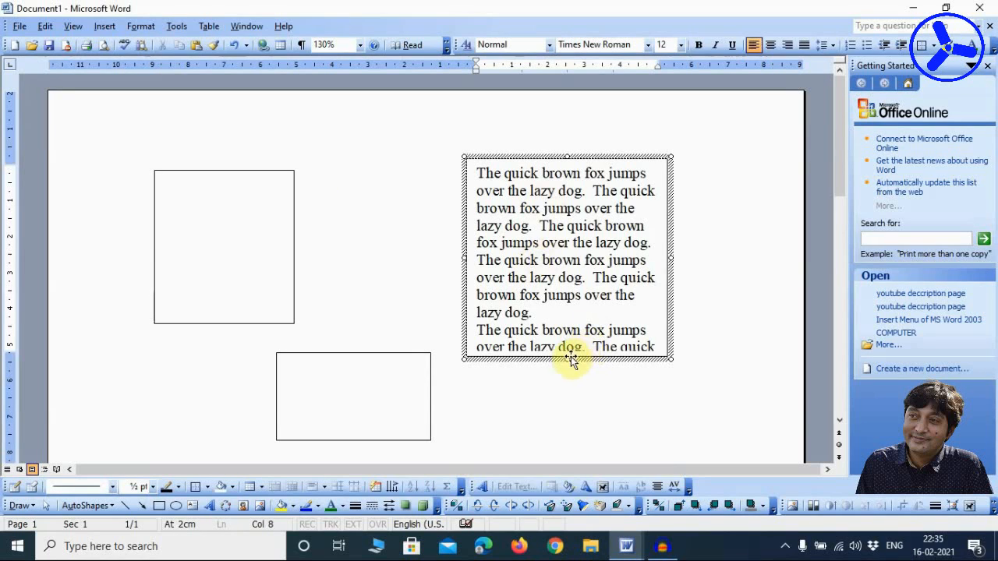
drag(568, 357, 566, 455)
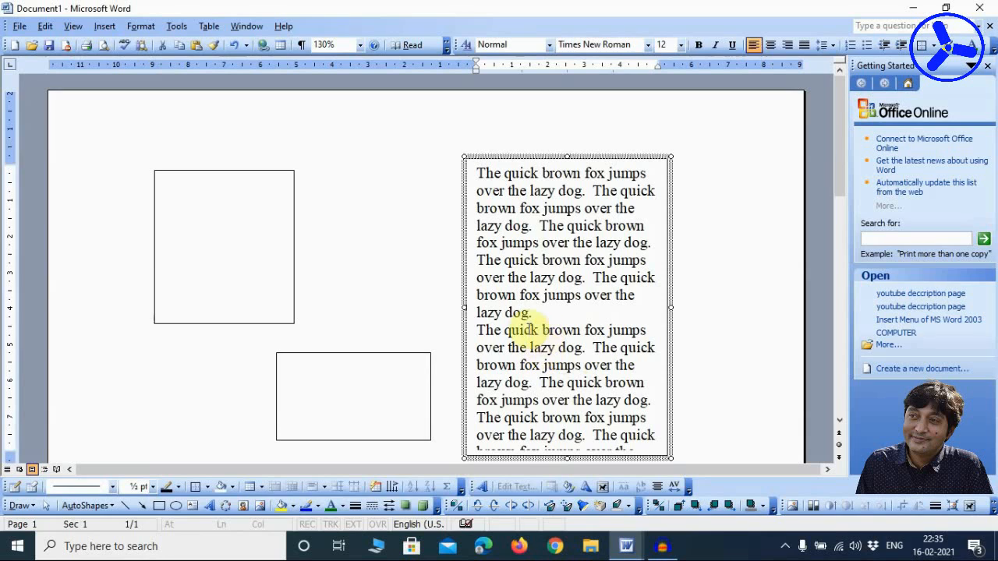
- Delete all the sample text after the first paragraph in the large text box and shorten the box to fit the remaining text
click(477, 331)
drag(477, 331, 515, 520)
scroll(512, 516, up, 3)
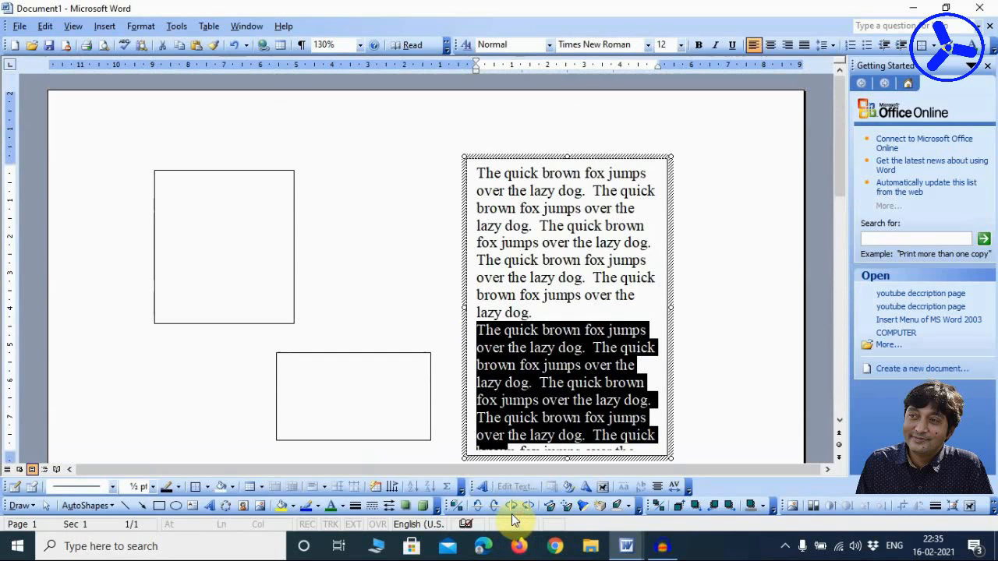
key(Delete)
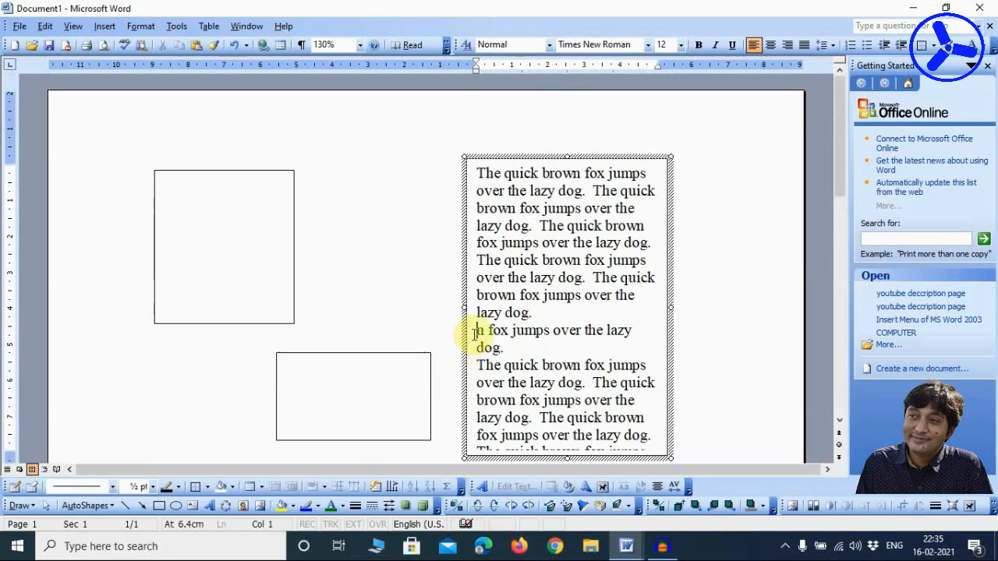
drag(474, 333, 521, 429)
key(Delete)
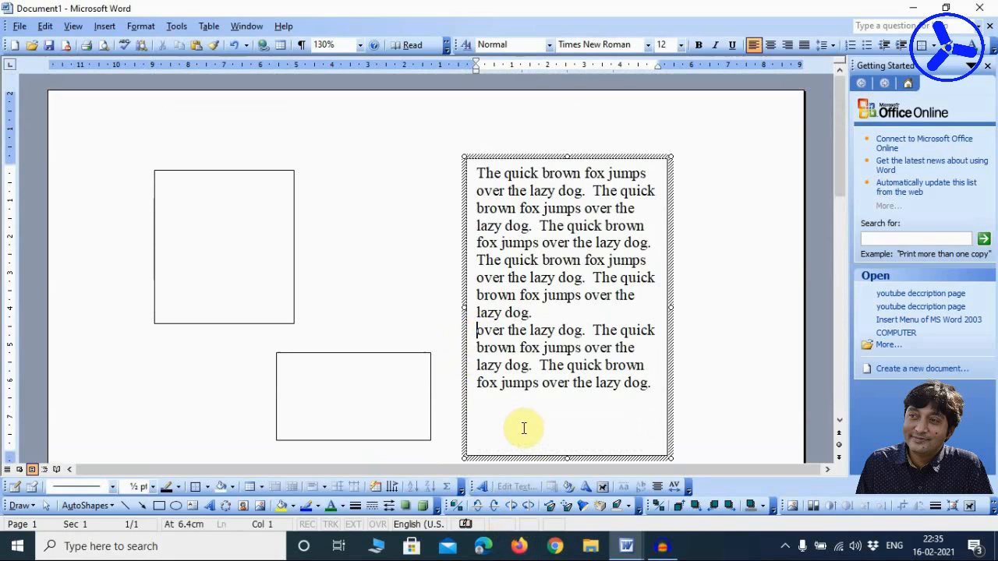
drag(476, 330, 646, 382)
key(Delete)
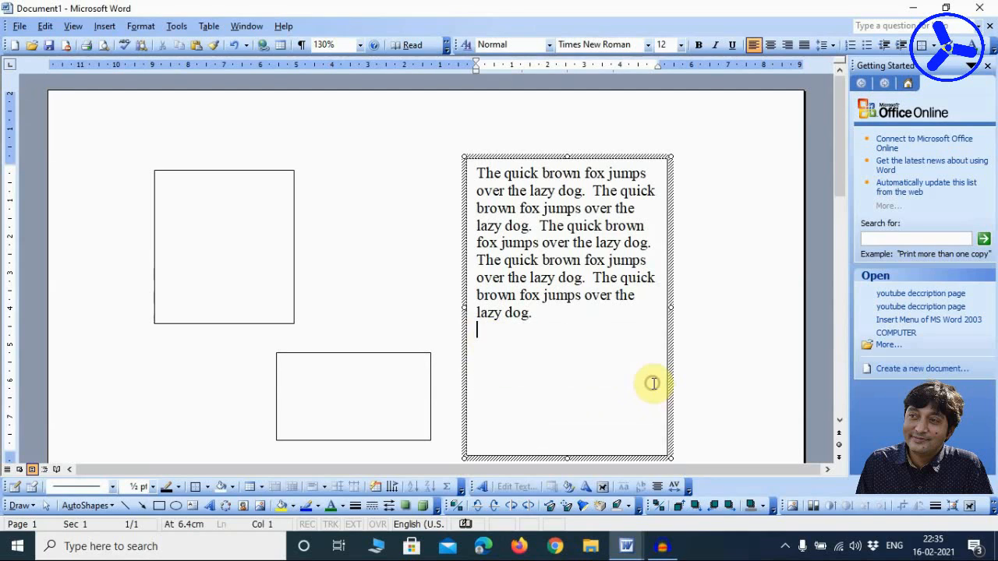
drag(567, 459, 564, 335)
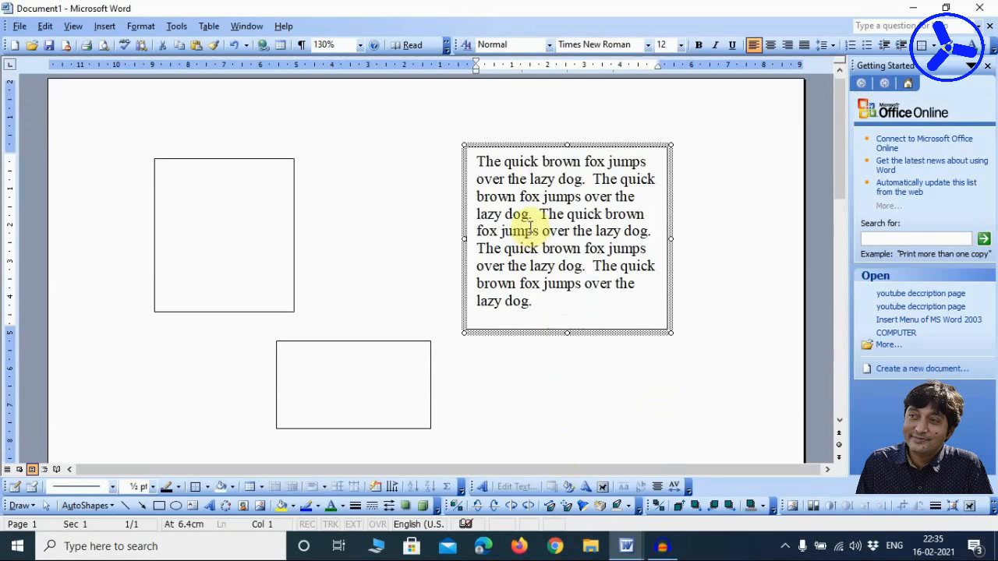
- Edit the large text box's text, inserting ZBCZC before "over" in the fifth line
right_click(546, 147)
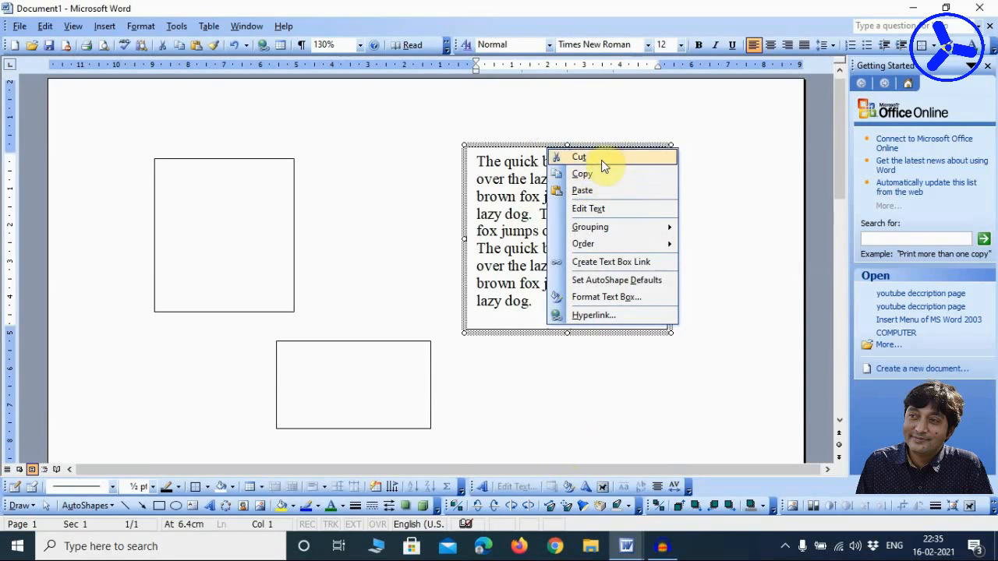
click(599, 212)
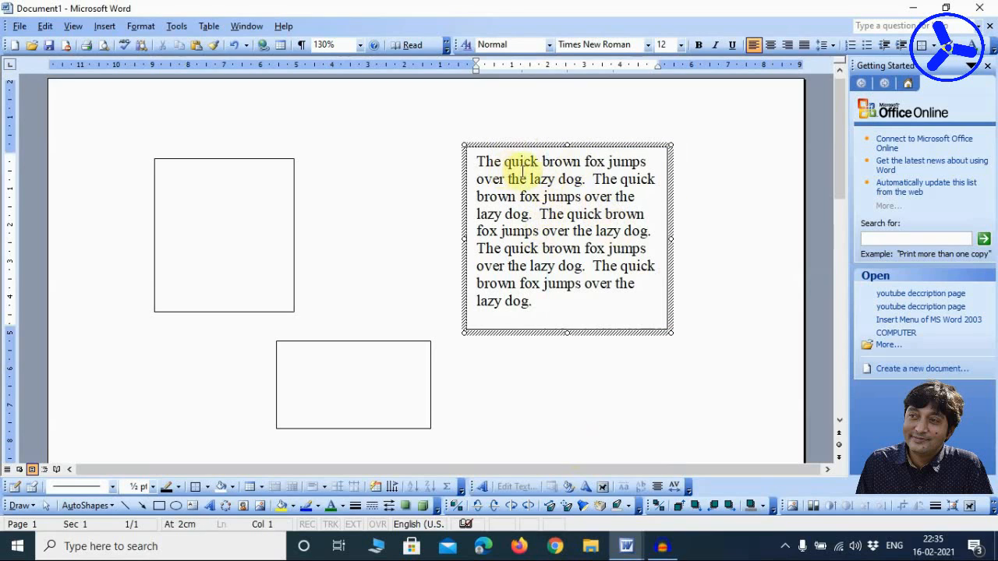
click(542, 231)
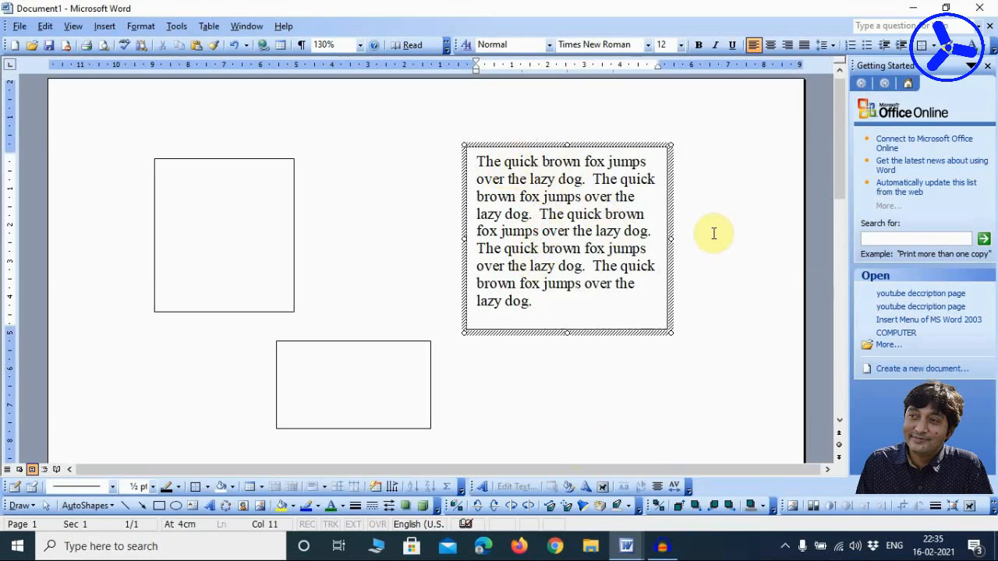
text(ZBCZC)
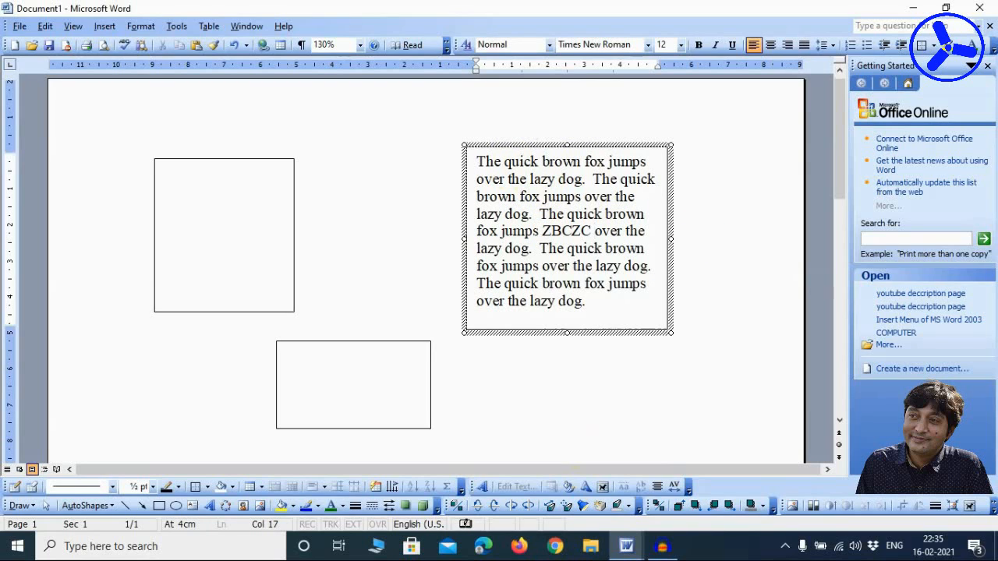
- Regroup the previously ungrouped text boxes, starting from the text-filled box
click(619, 145)
right_click(618, 146)
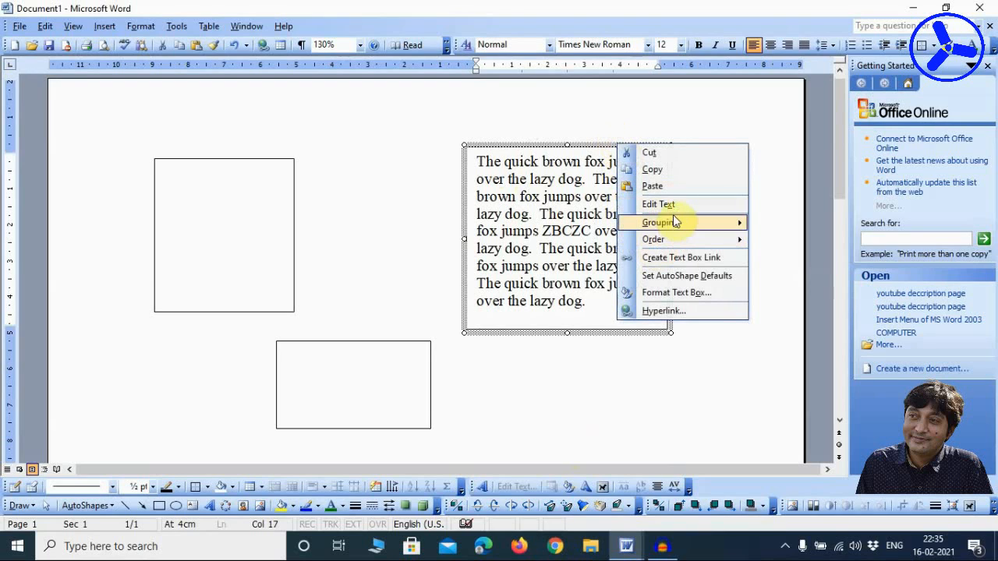
mouse_move(675, 224)
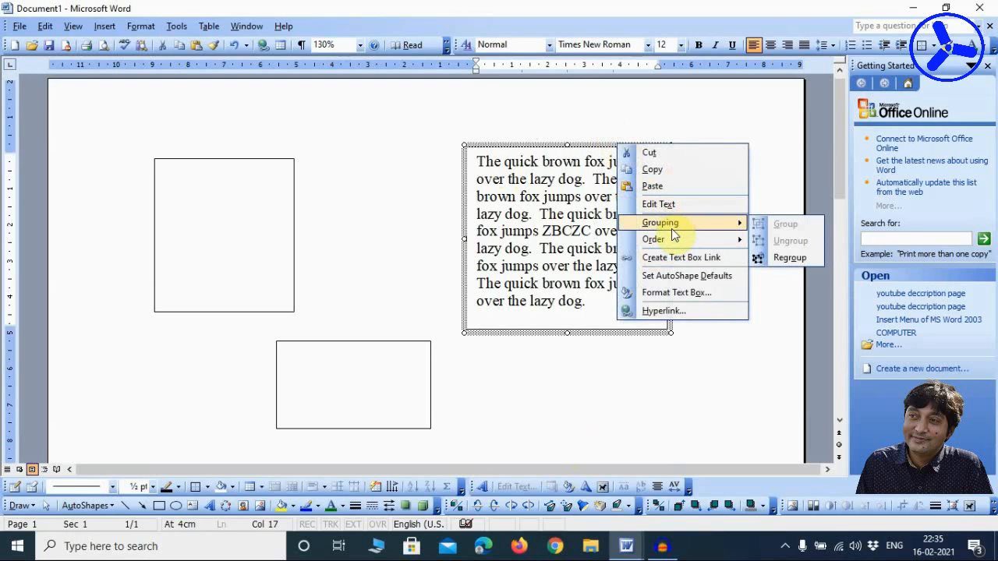
click(776, 262)
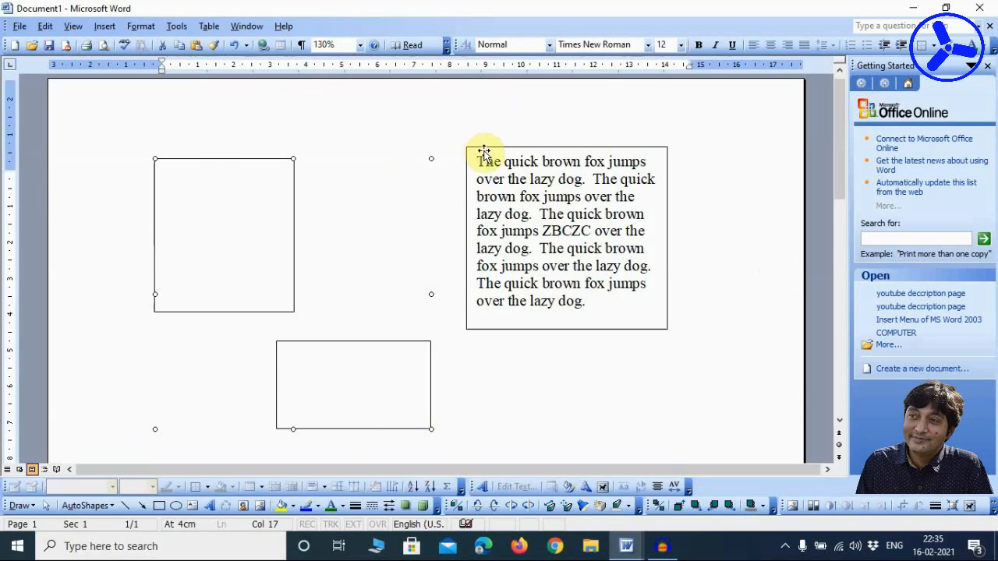
- Move the text-filled box up and right, then move the grouped pair down-left and back up to the right
mouse_move(483, 150)
mouse_down()
mouse_move(495, 133)
mouse_move(570, 125)
mouse_up()
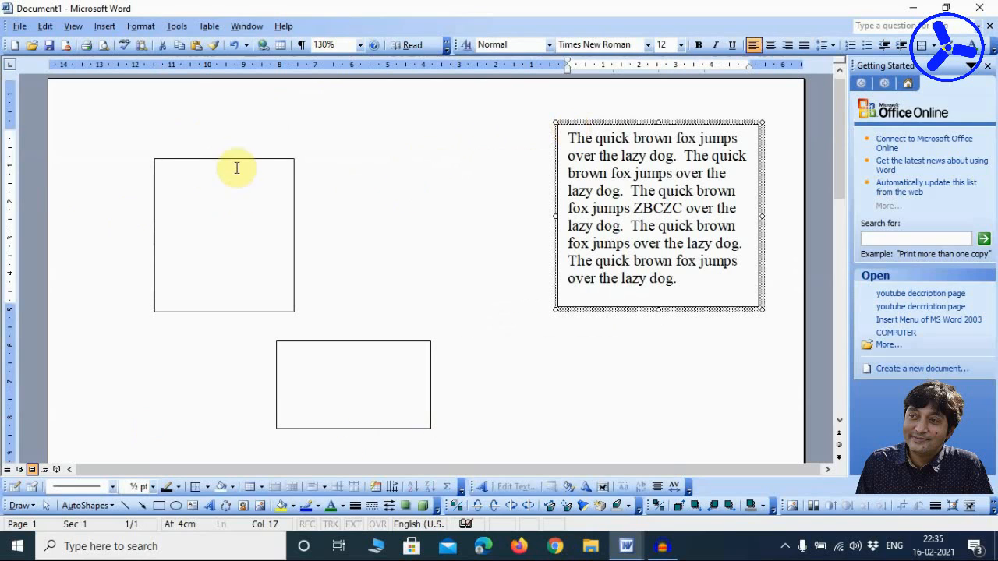
drag(234, 163, 185, 190)
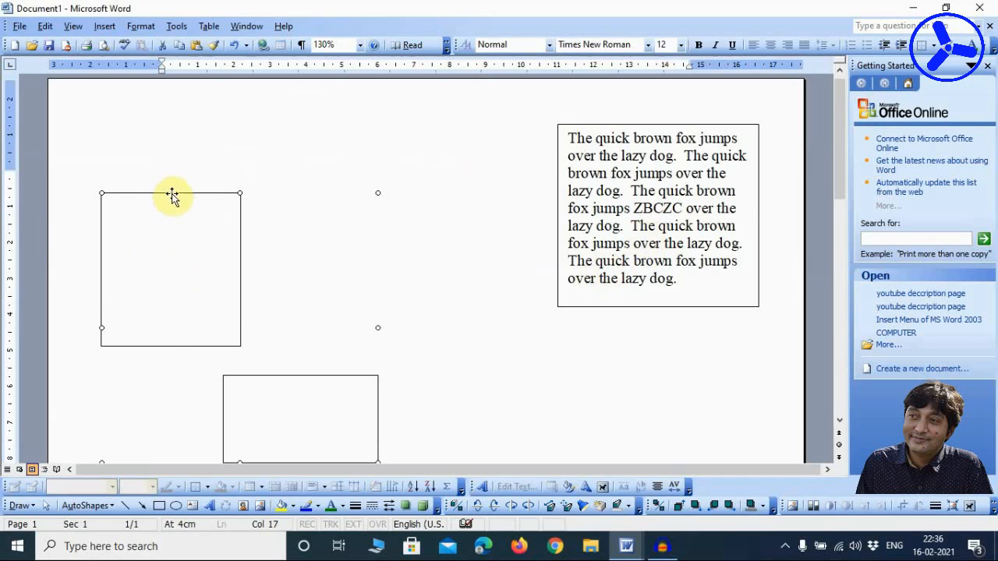
drag(171, 195, 270, 160)
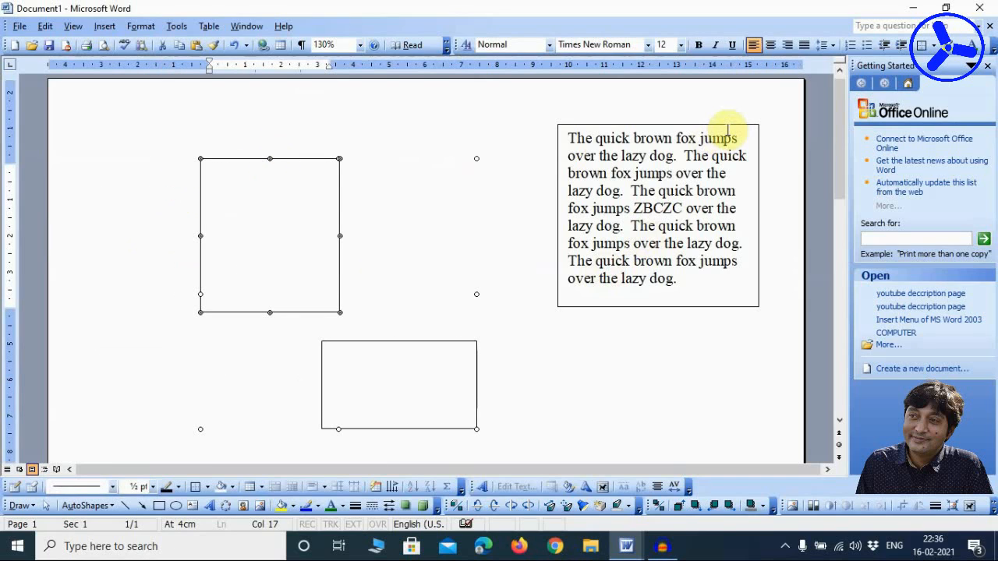
- Clear all the text boxes from the page
key(ctrl+a)
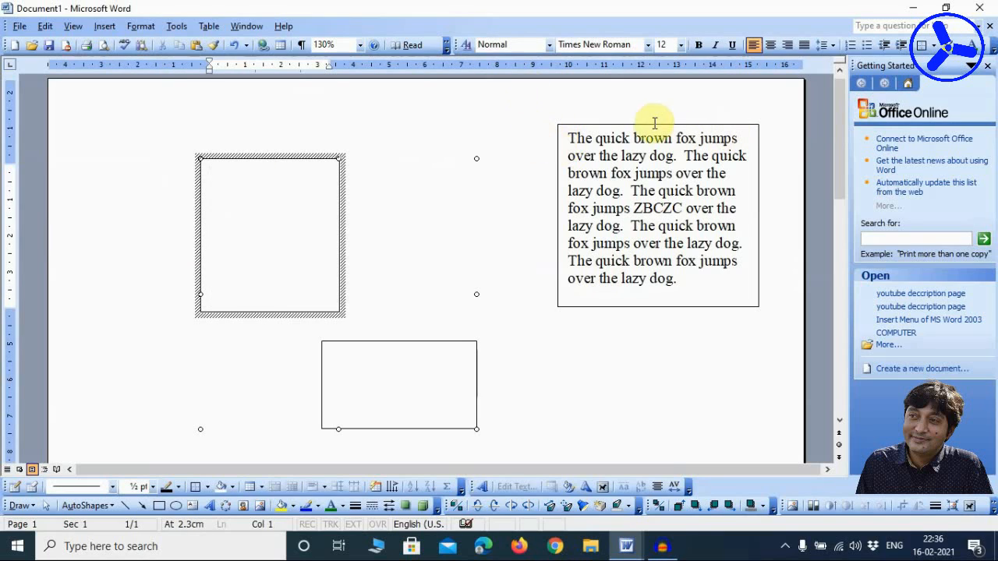
click(653, 125)
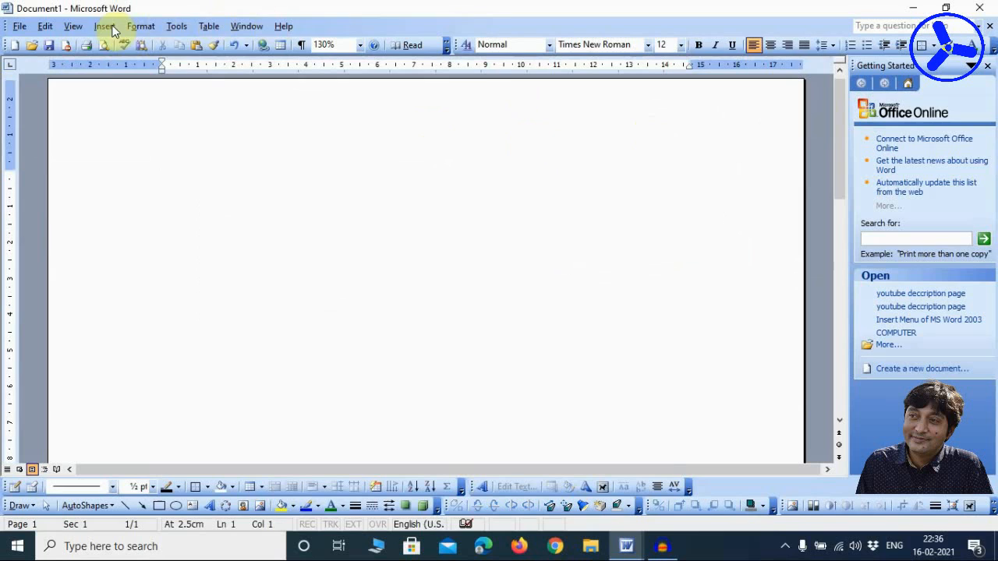
- Draw three text boxes outside the canvas: a tall one, a nearly square one beside it, and a wide one below the square one
click(104, 25)
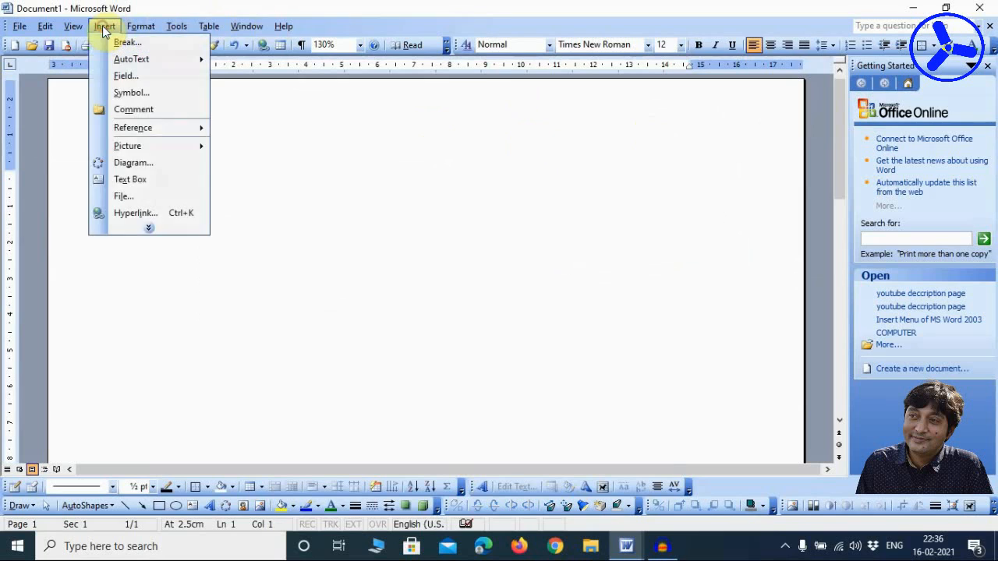
click(115, 178)
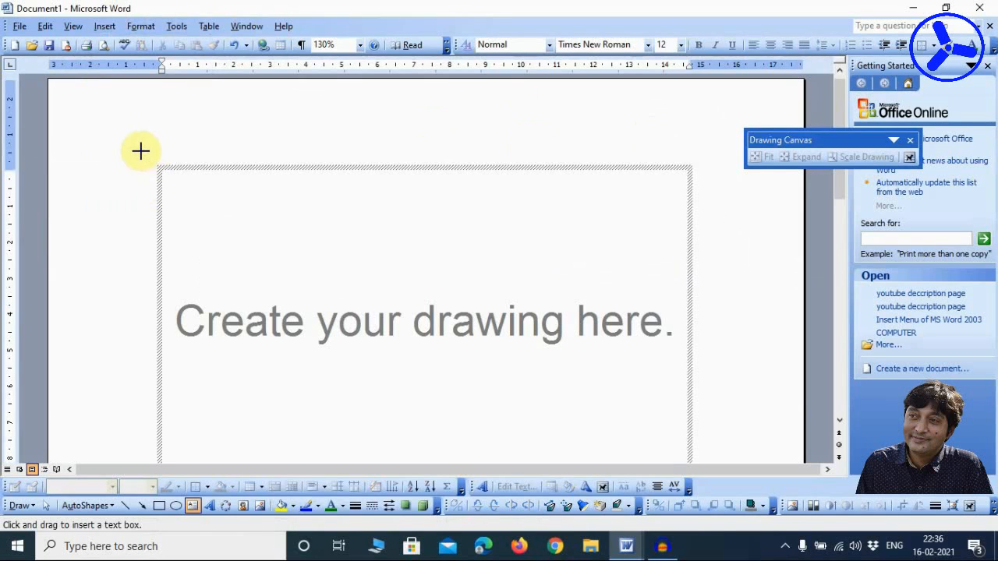
mouse_move(139, 149)
mouse_down()
mouse_move(192, 303)
mouse_move(279, 341)
mouse_up()
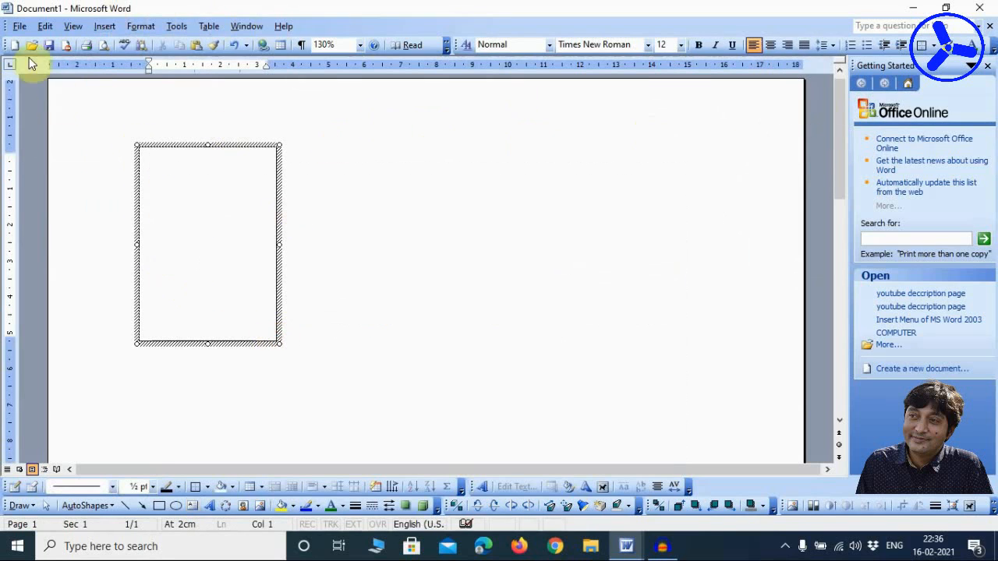
click(191, 506)
drag(360, 136, 549, 318)
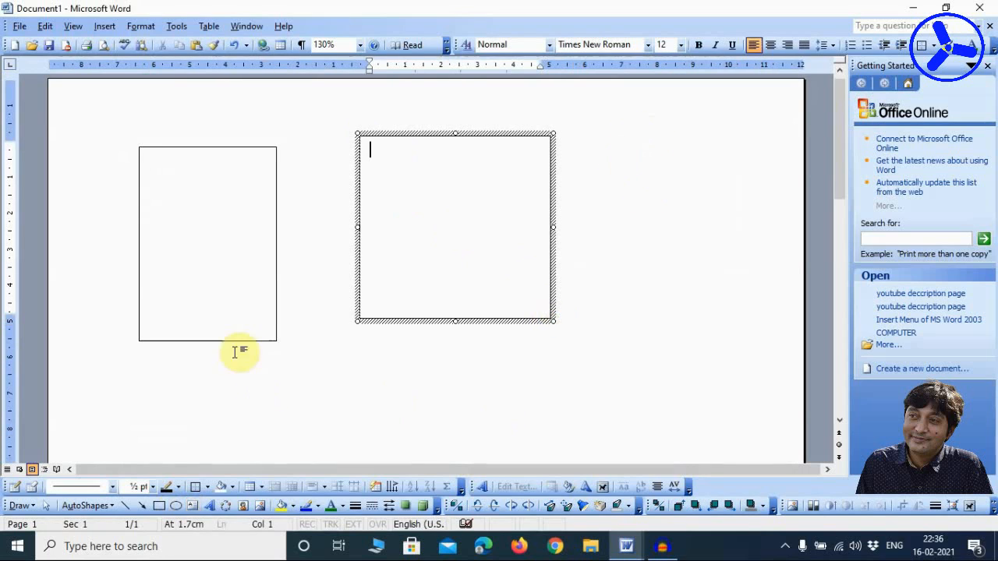
click(191, 506)
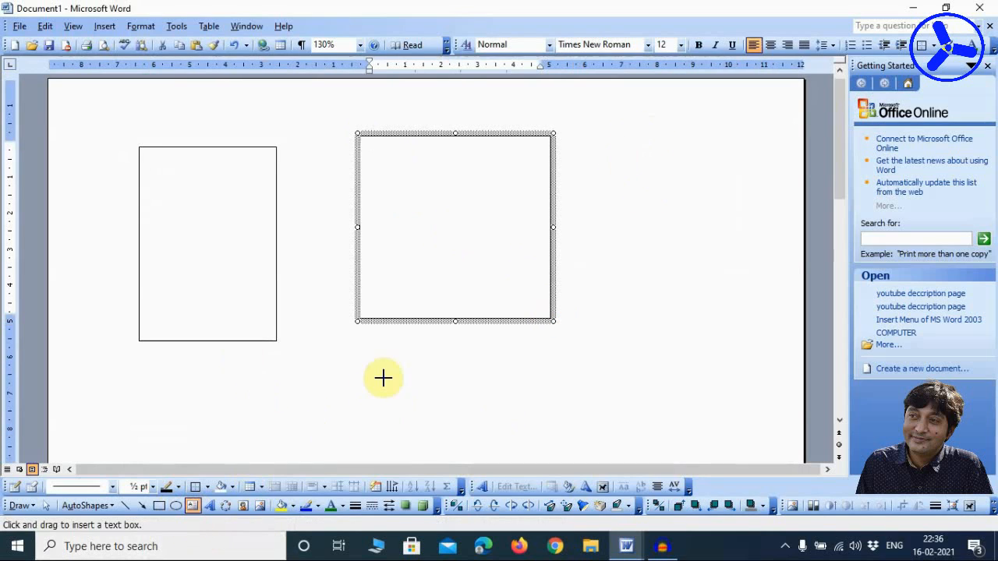
drag(376, 352, 718, 443)
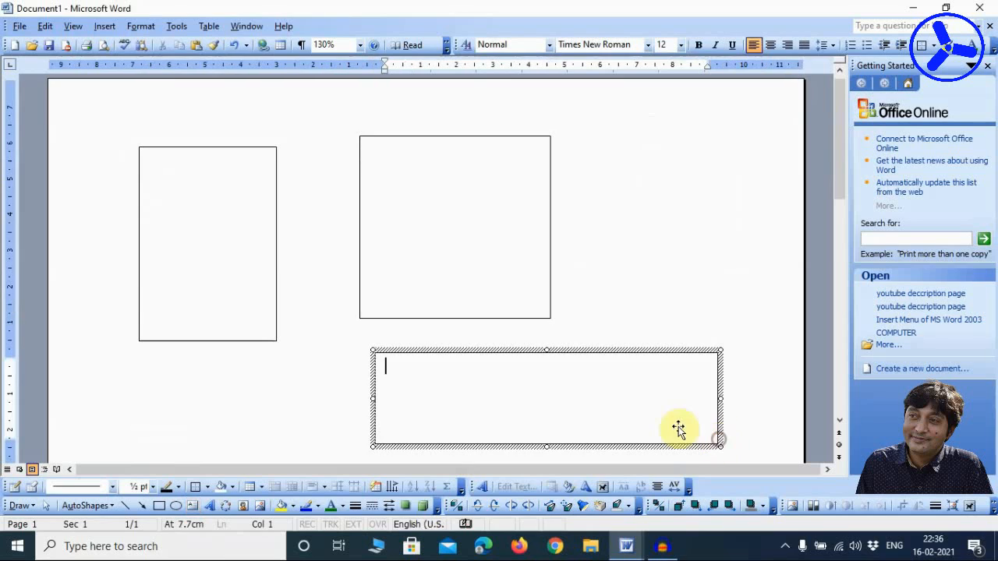
- Review the Grouping and Order options for the tall text box without applying any
click(173, 180)
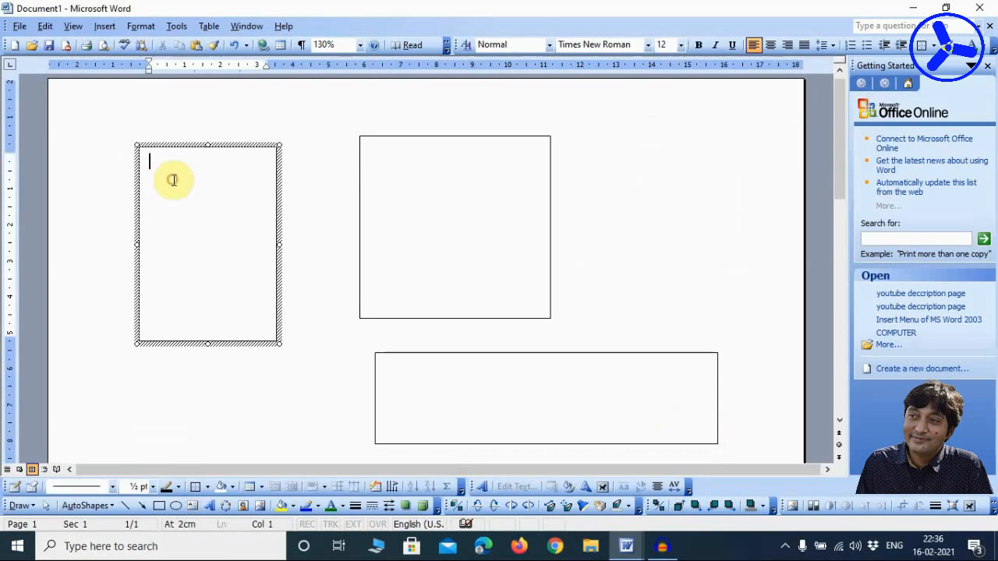
right_click(236, 146)
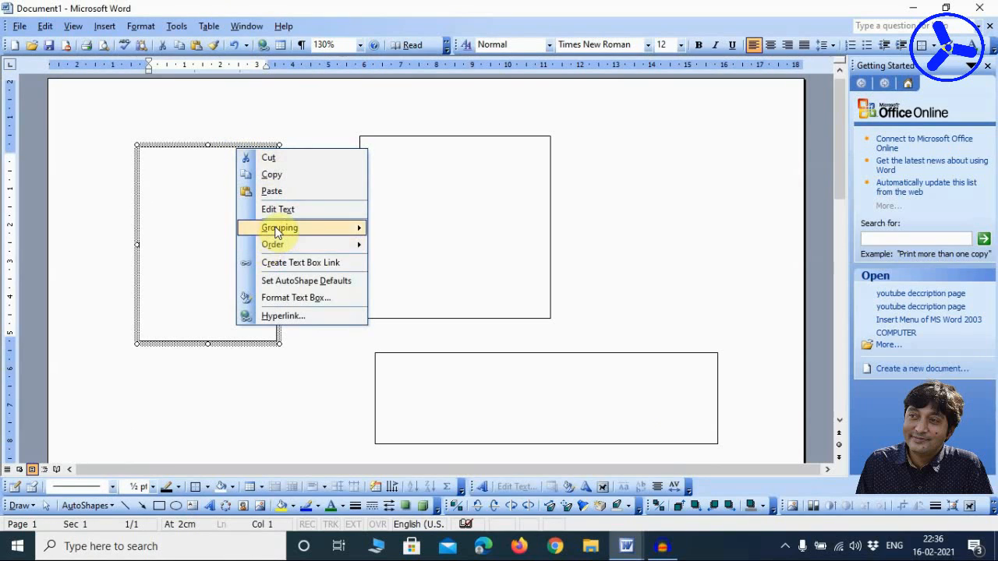
mouse_move(277, 231)
mouse_move(278, 248)
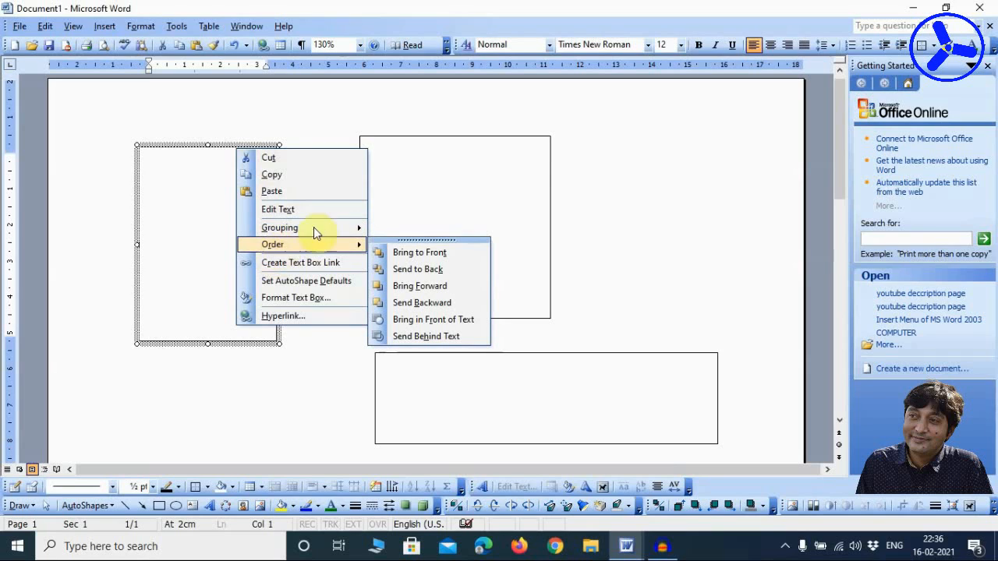
click(321, 118)
- Move the tall text box so it overlaps the nearly square one, and send it to the back
click(252, 147)
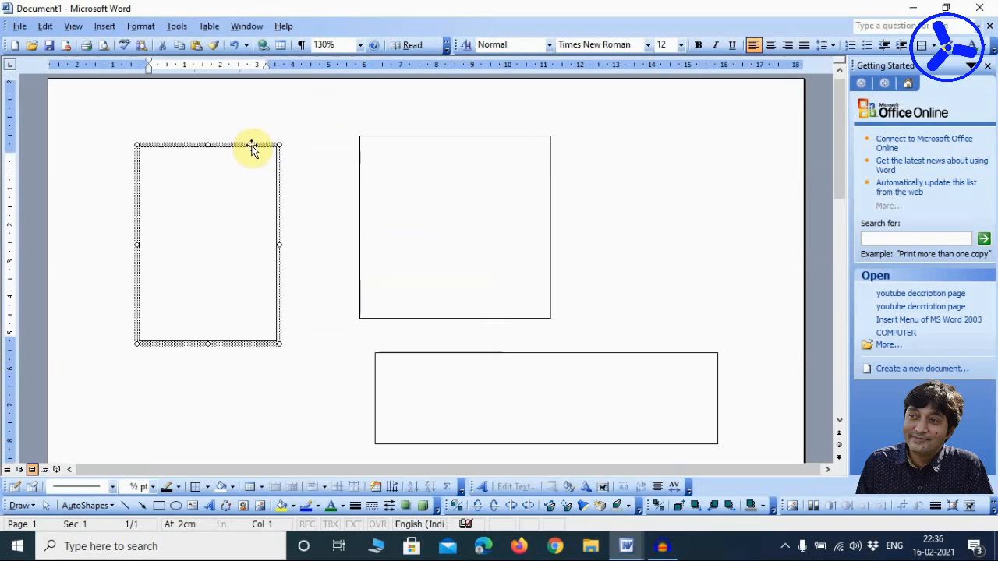
drag(252, 146, 397, 113)
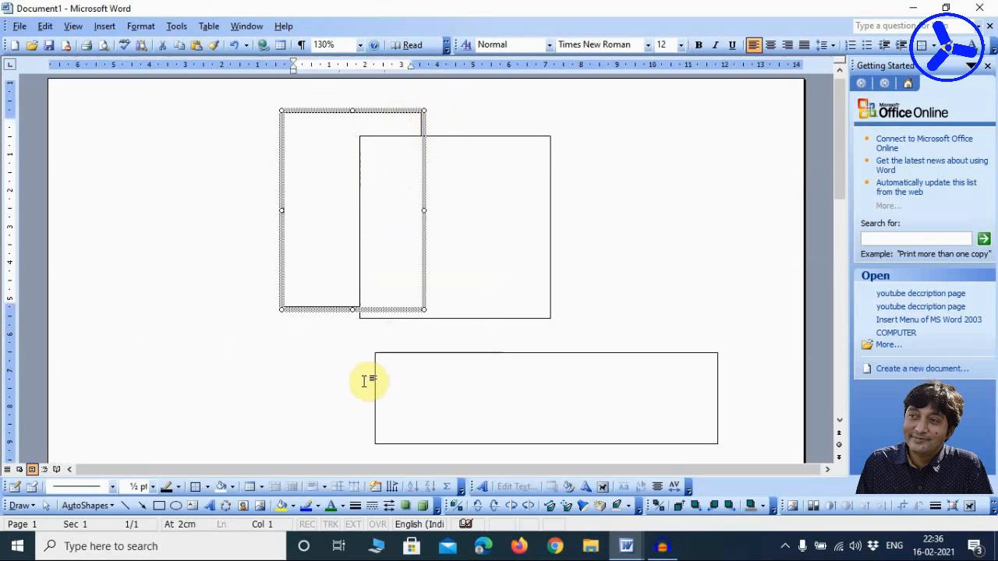
right_click(404, 115)
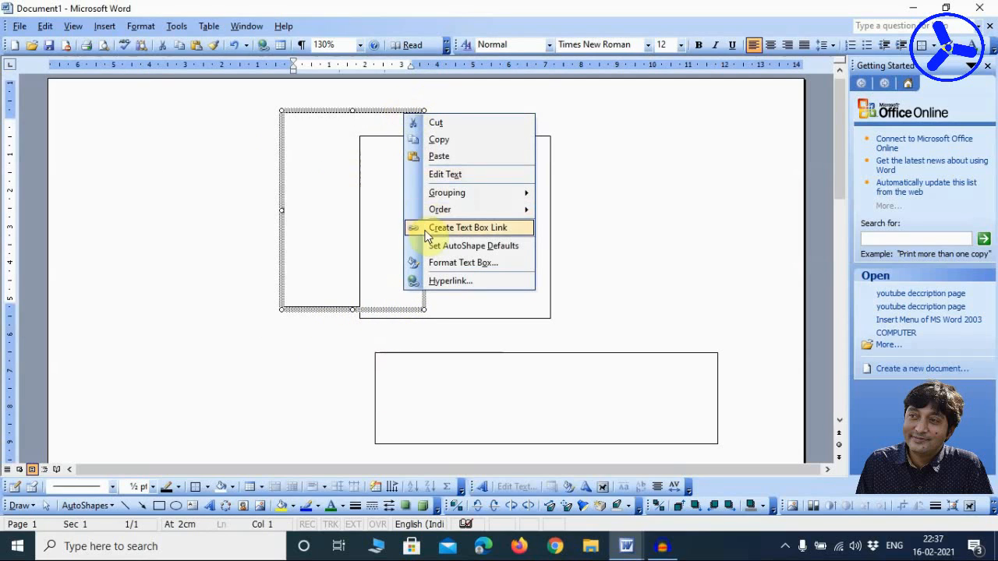
mouse_move(450, 215)
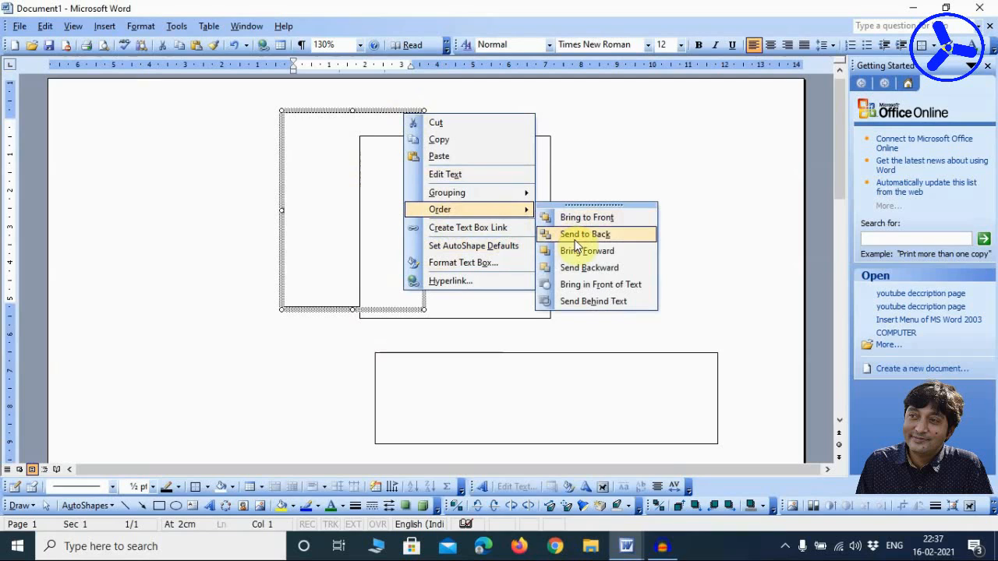
click(574, 233)
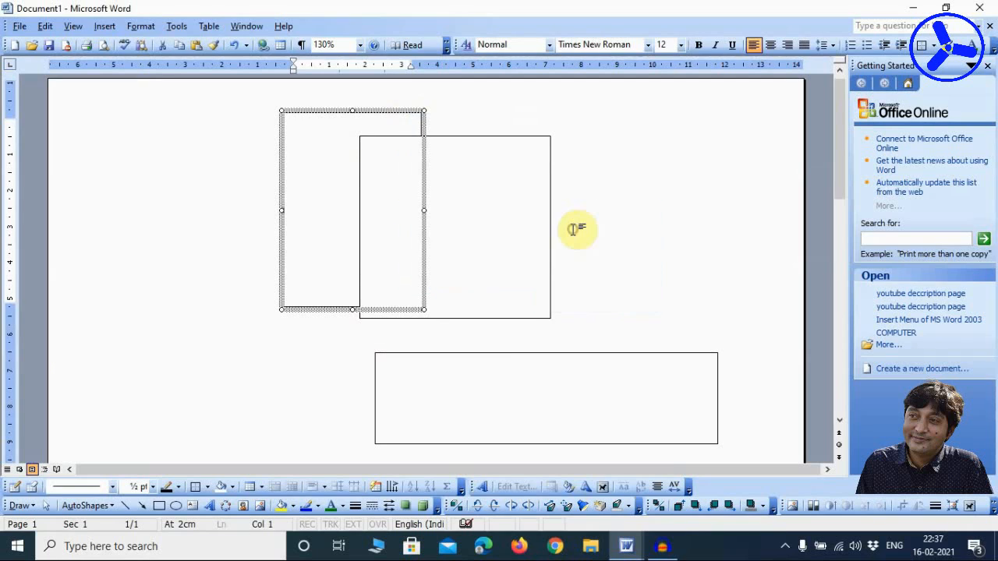
- Fill the tall text box with lines of random sample capitals, starting with OLIEASRILUIO and ending with OSDU
right_click(395, 116)
click(331, 123)
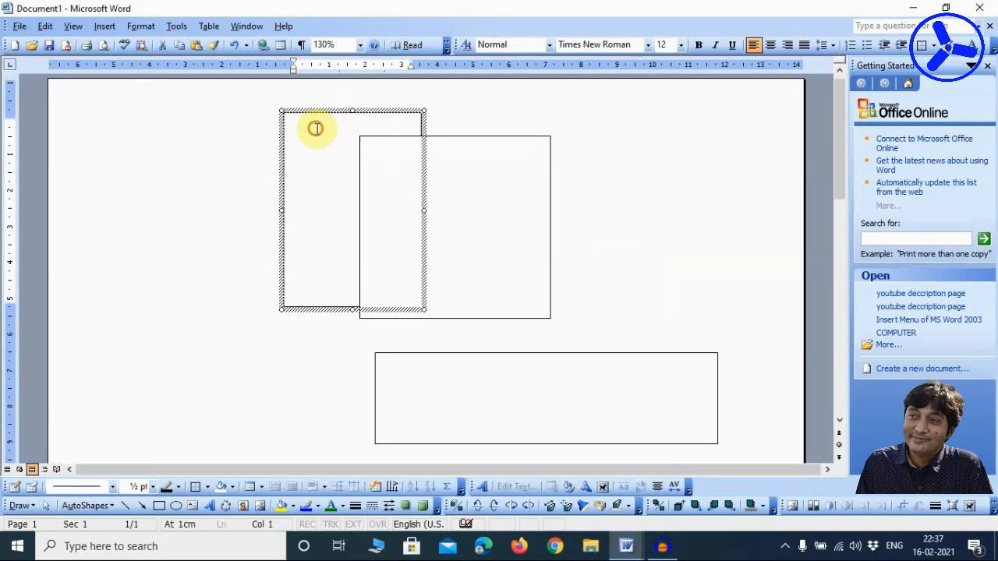
text(OLIEASRILUIOWUIOADOASIDU)
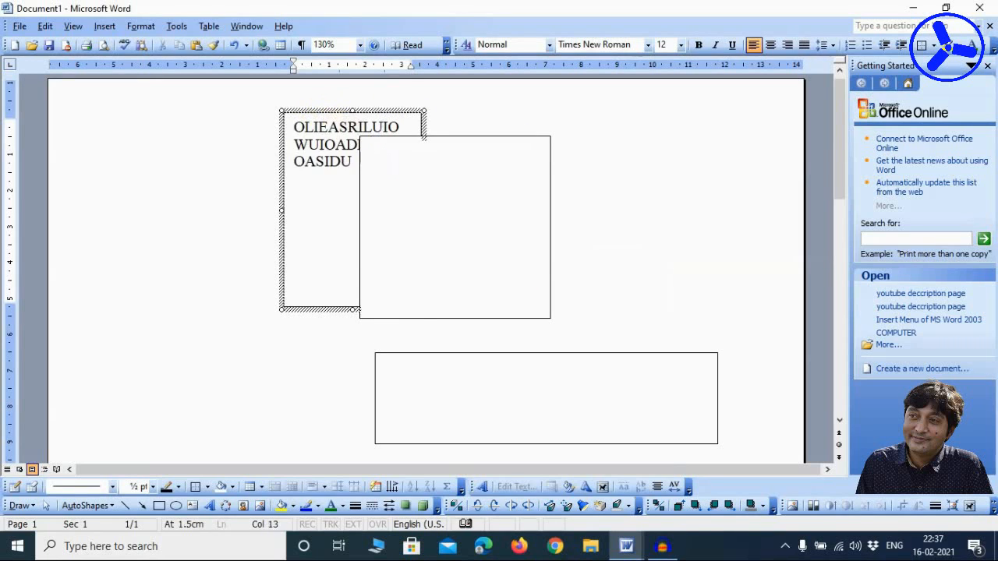
text(IOAUSDOAIOSDUIIOASUDOUDIOUASOSDU)
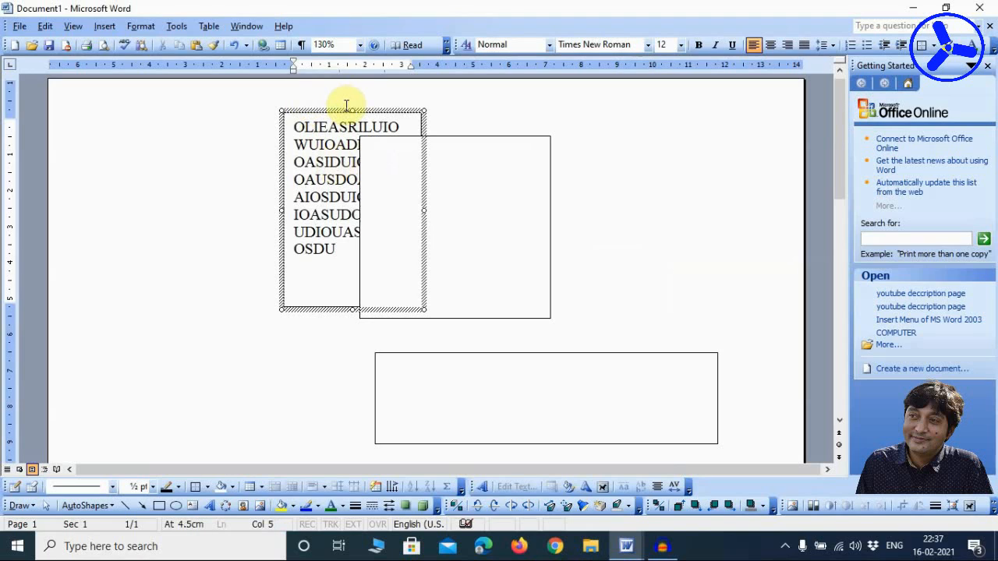
- Move the tall text box slightly right so it overlaps more of the nearly square one, and bring it to the front
drag(346, 115, 424, 112)
right_click(423, 111)
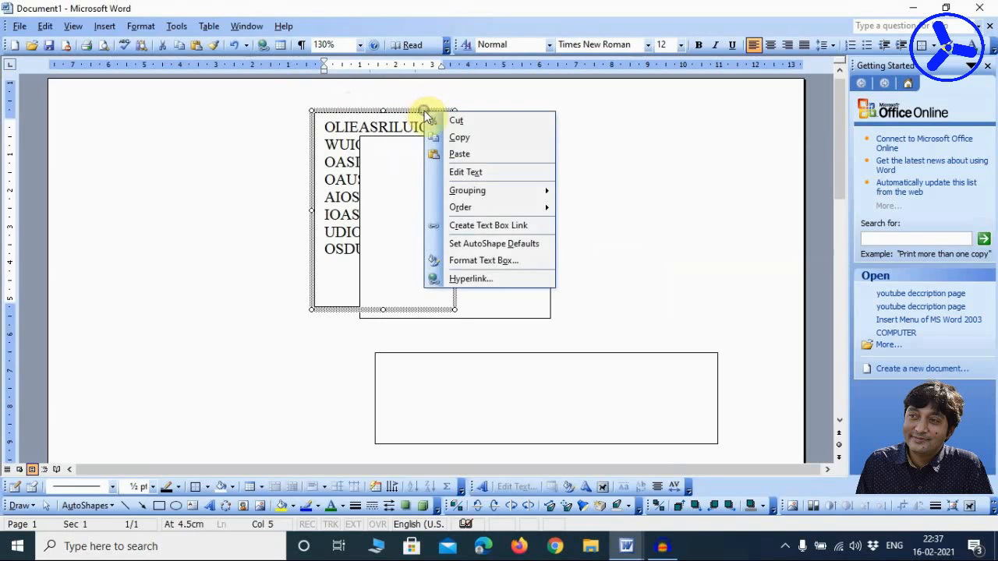
mouse_move(490, 210)
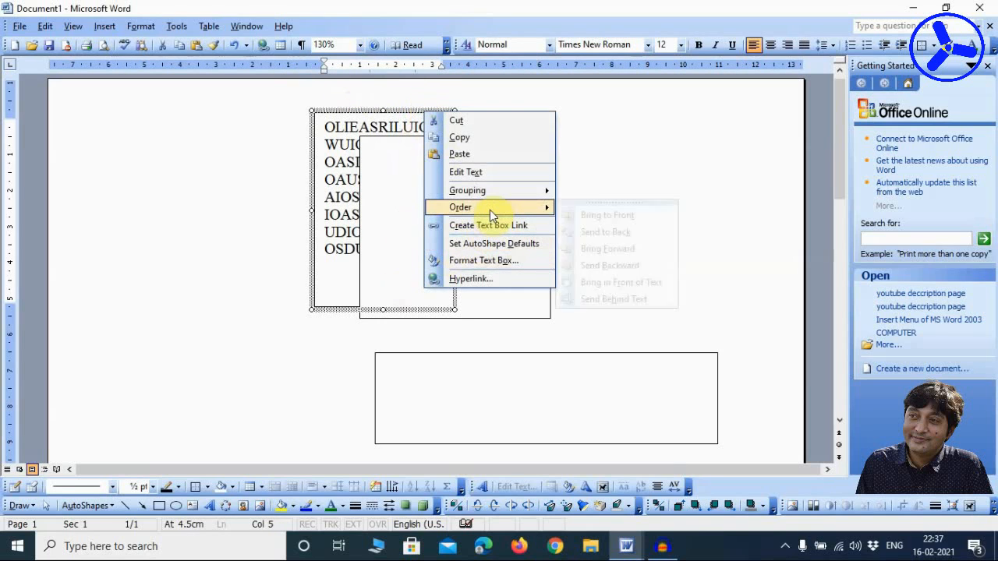
click(617, 217)
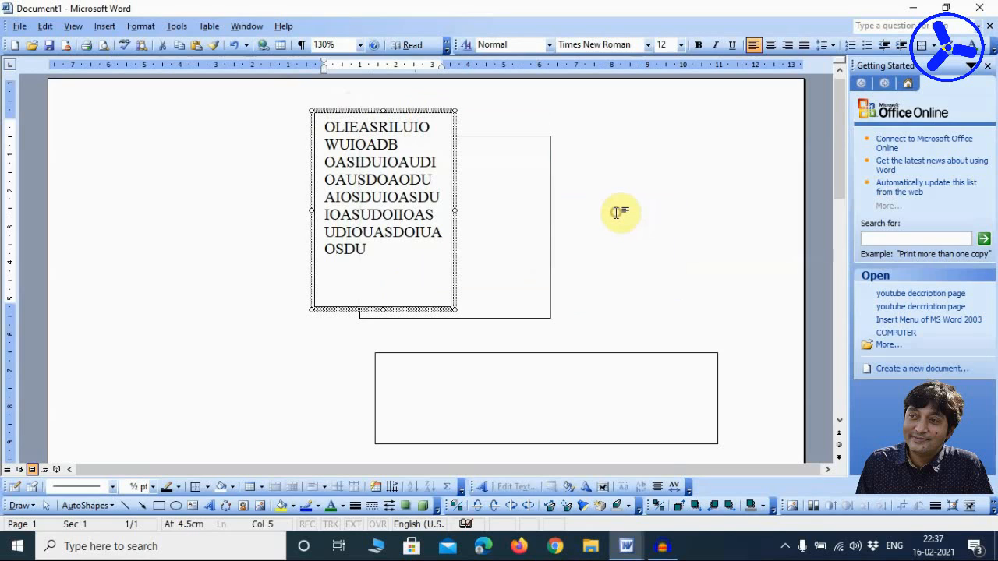
- Send the tall text box to the back, behind the nearly square one
right_click(425, 116)
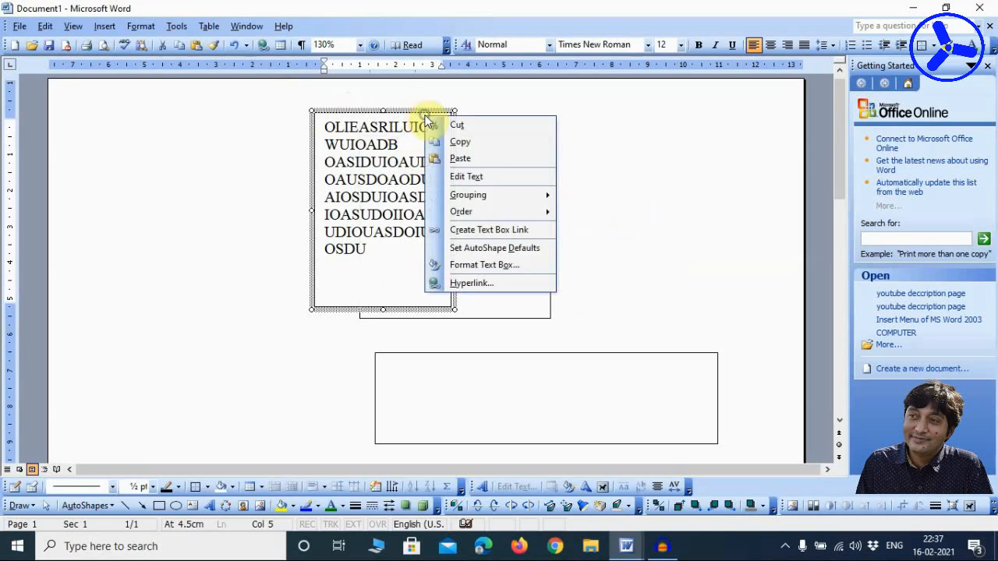
mouse_move(468, 211)
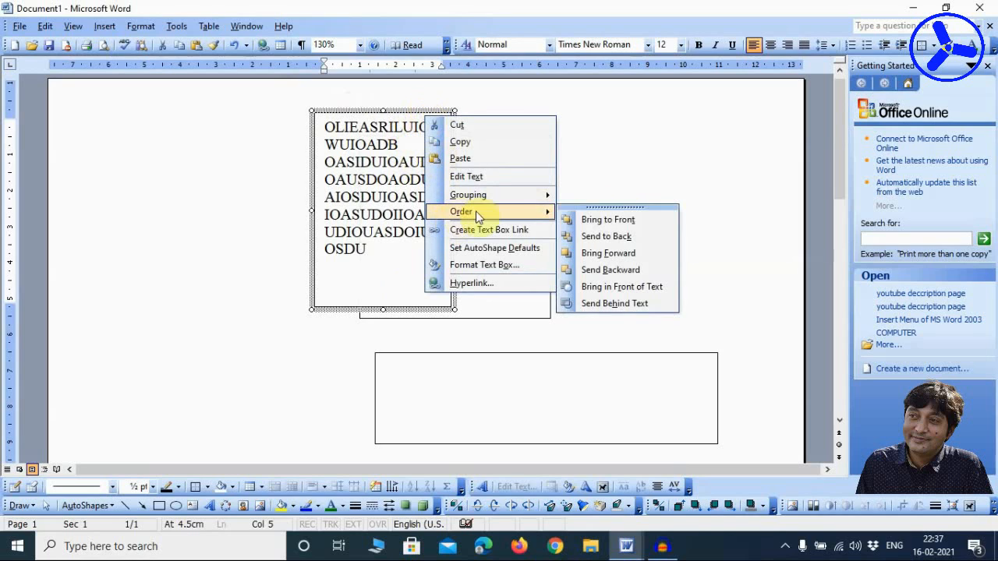
click(612, 237)
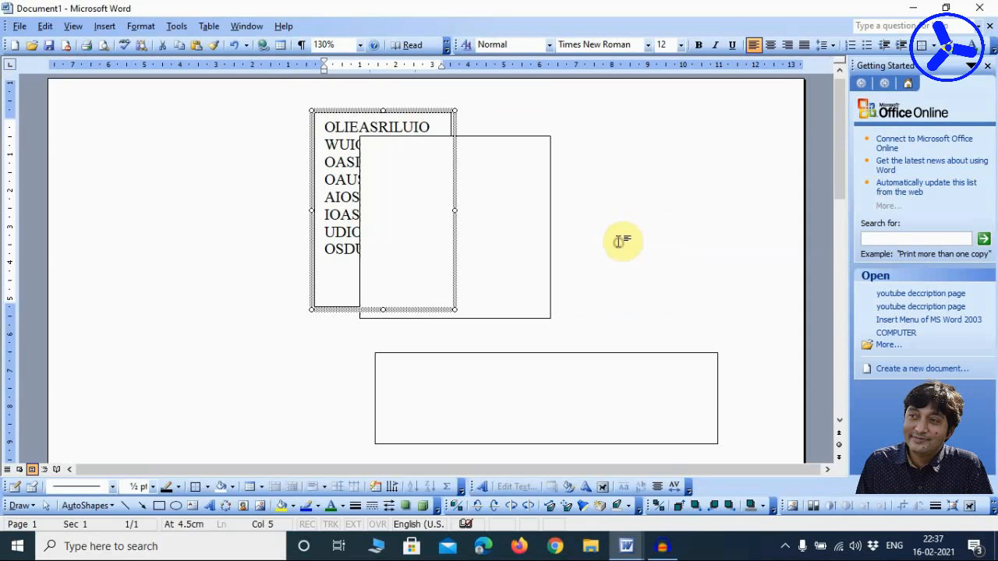
- Bring the tall text box forward one level, and send it backward one level again
right_click(428, 115)
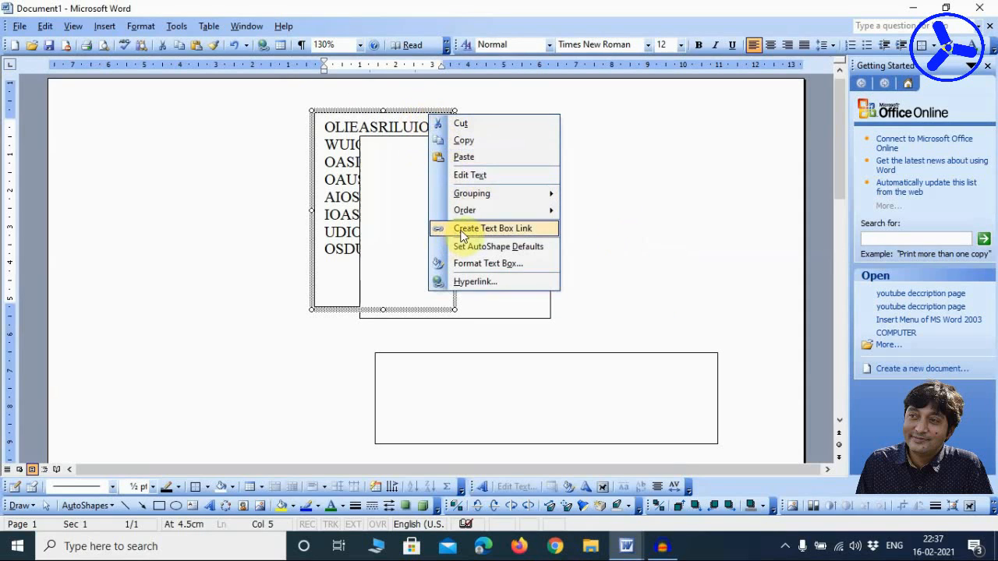
mouse_move(471, 217)
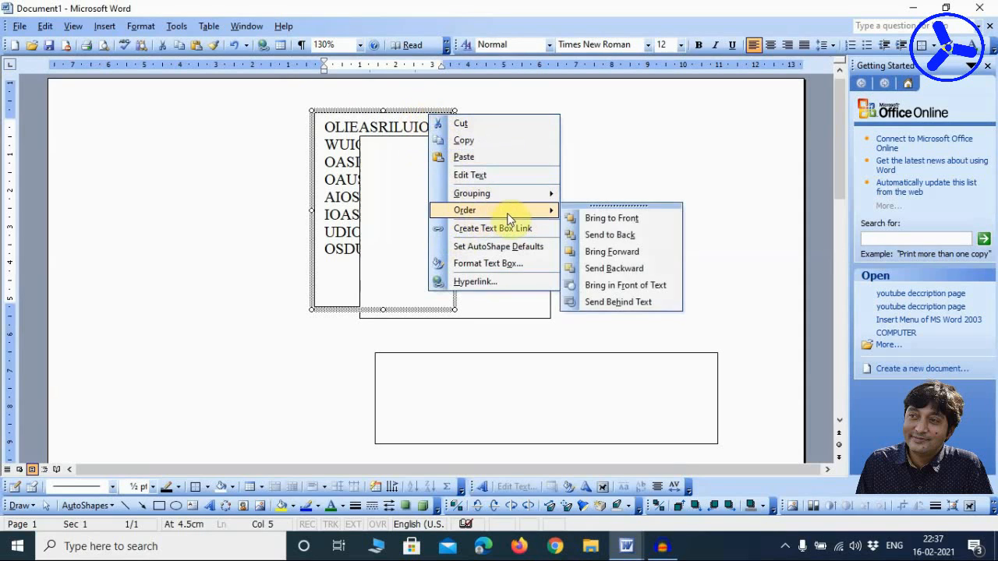
click(628, 252)
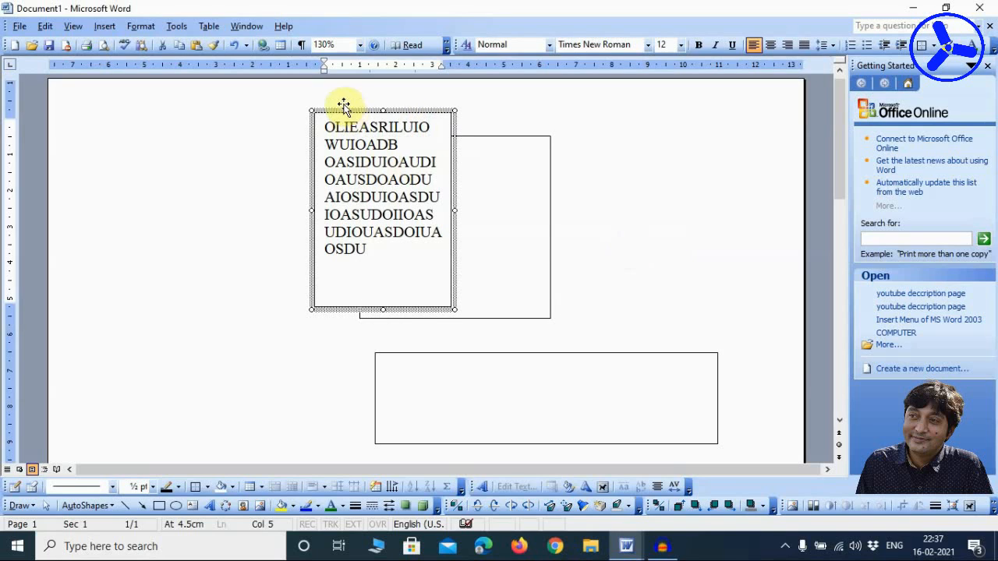
right_click(394, 114)
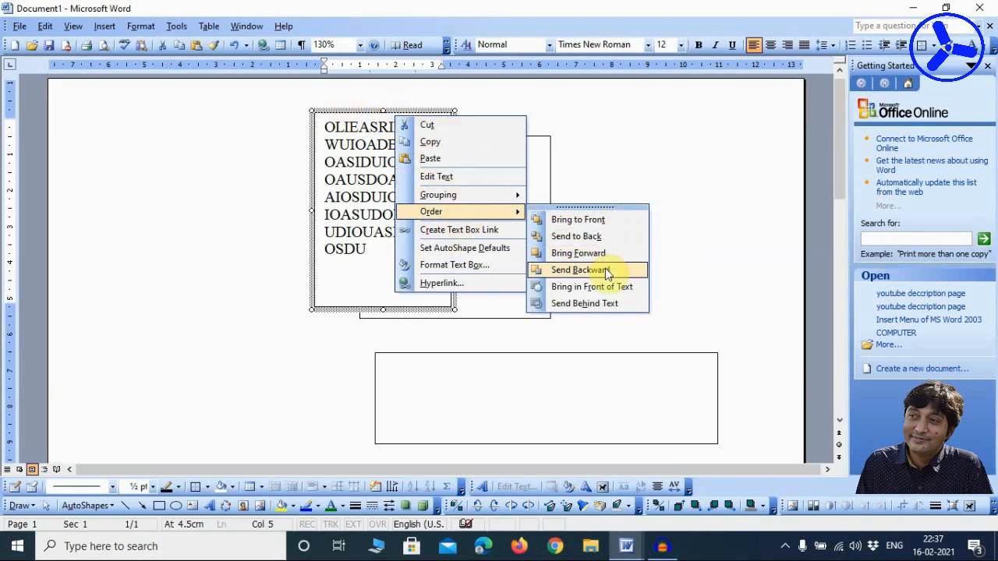
click(607, 270)
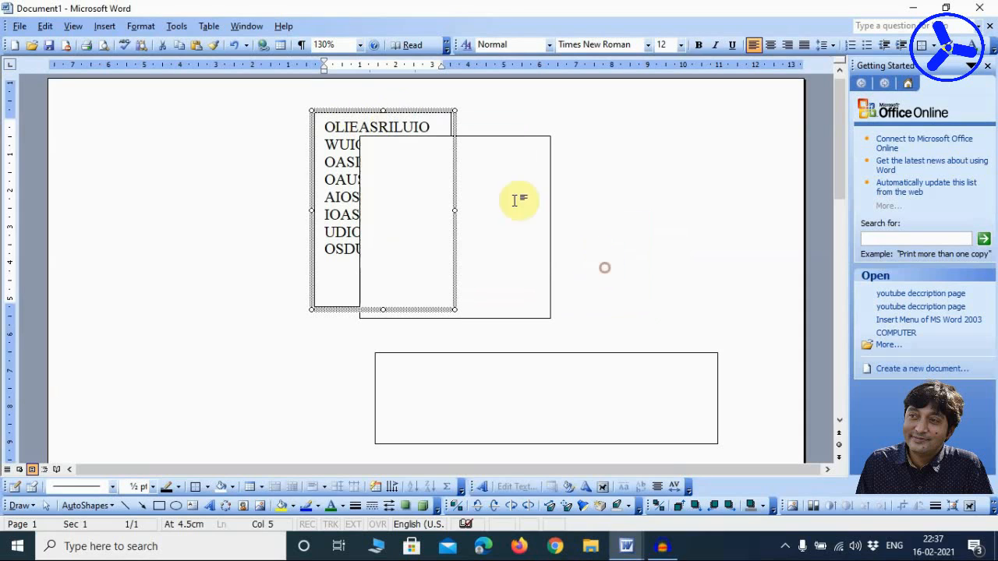
- Apply the Bring in Front of Text order to the tall text box
right_click(433, 115)
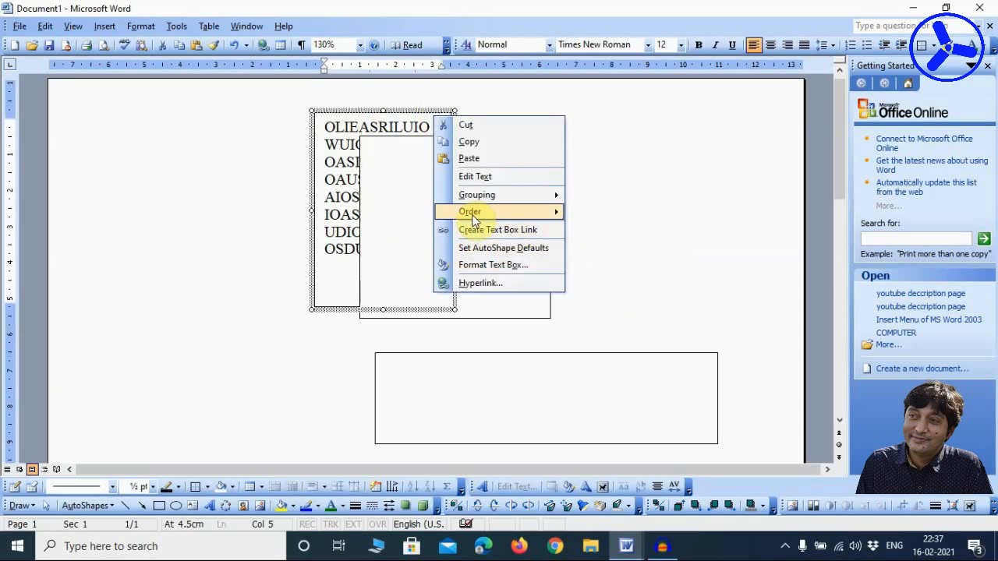
mouse_move(470, 211)
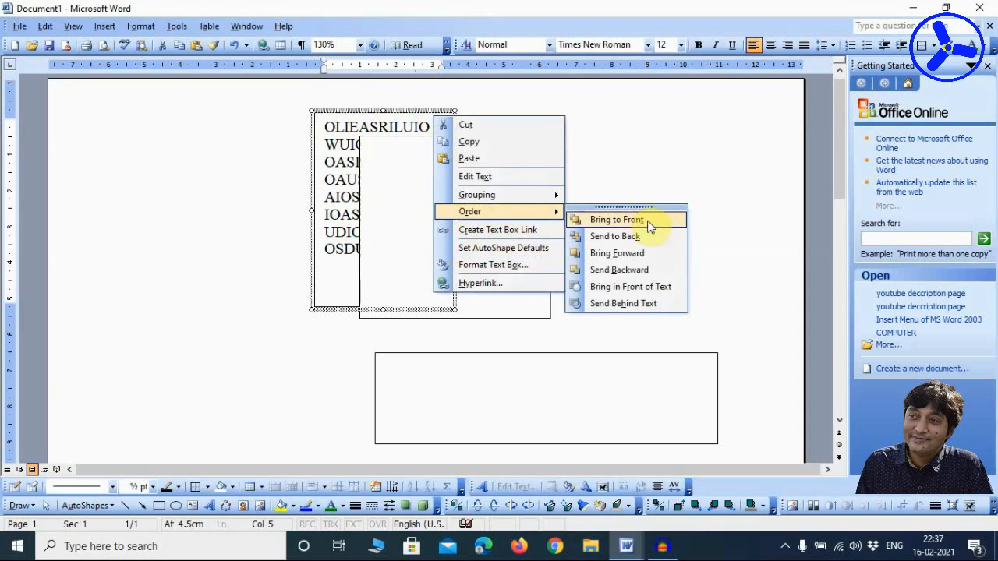
click(630, 289)
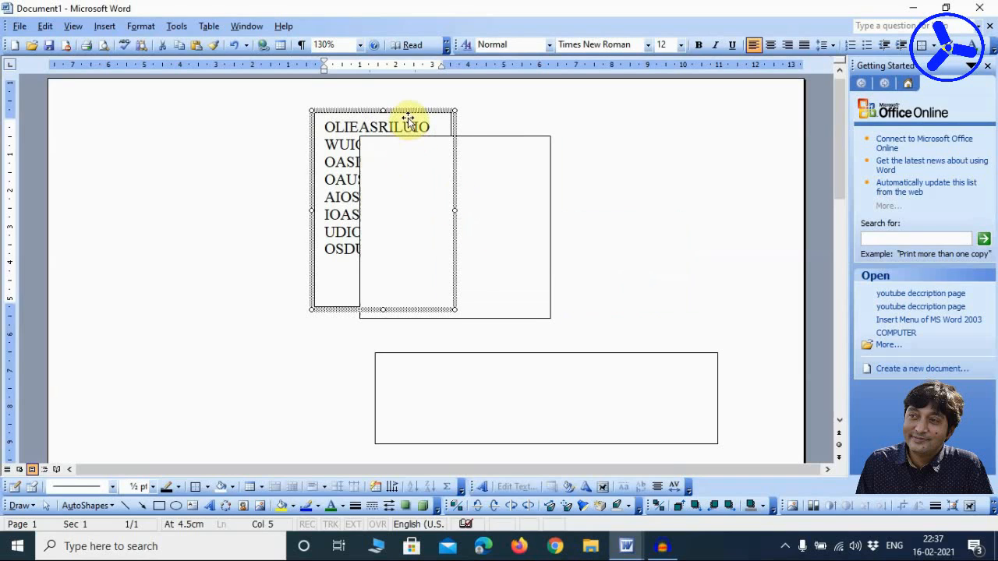
- Move the tall text box down to overlap both other boxes, and send it behind text
drag(409, 114, 423, 170)
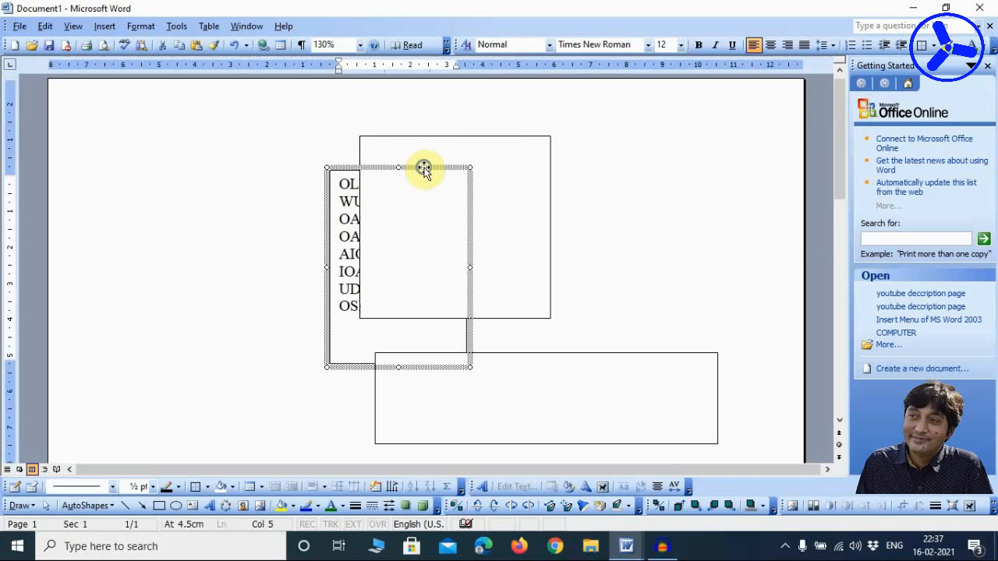
right_click(423, 170)
mouse_move(481, 264)
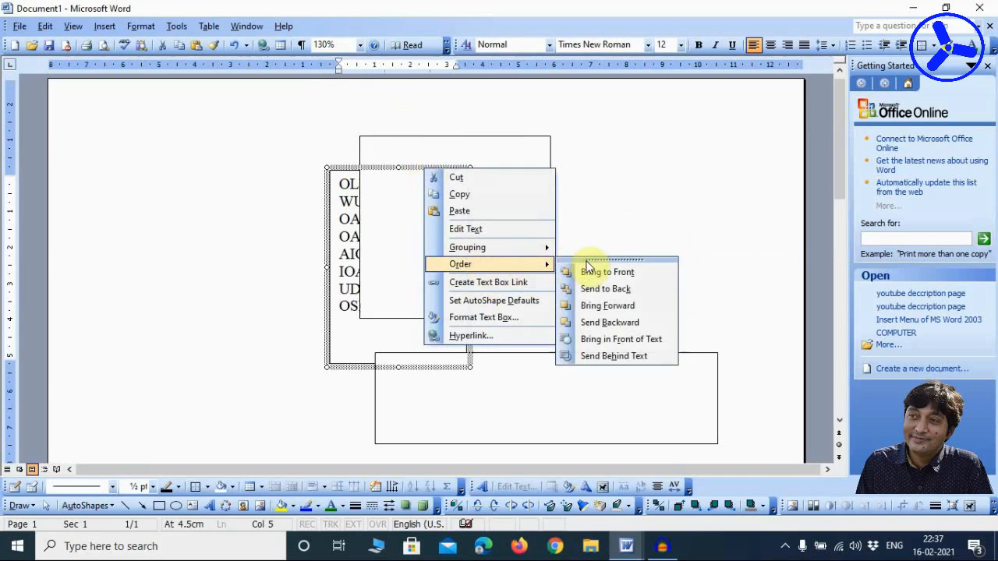
click(595, 355)
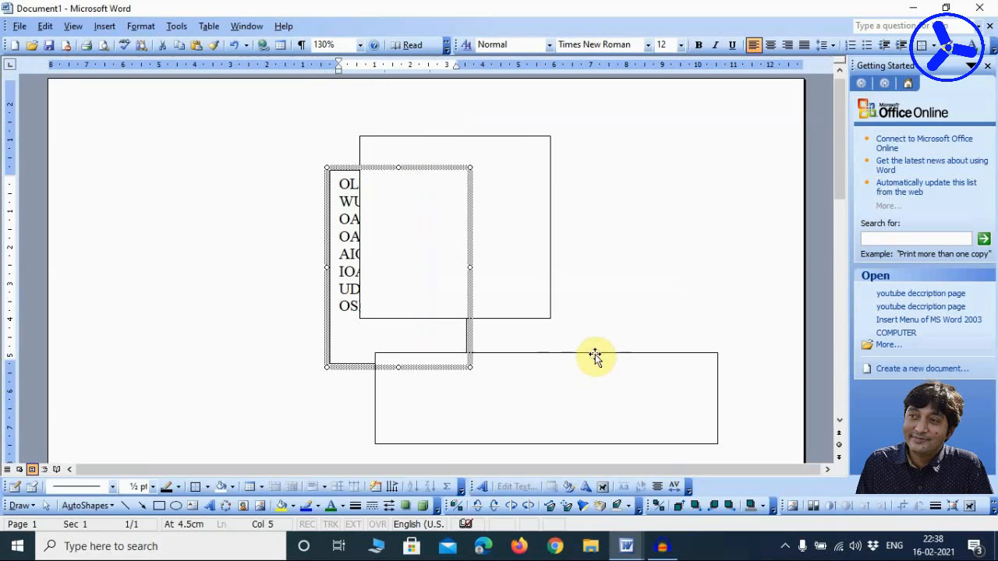
- Move the tall text box up and left, clear of the wide one, and send it to the back
drag(346, 167, 323, 144)
right_click(343, 148)
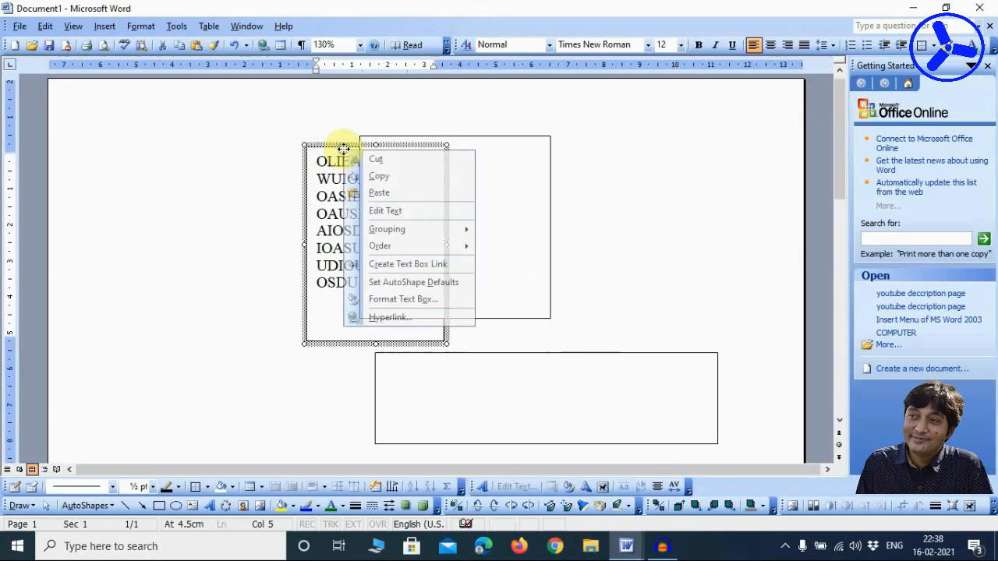
mouse_move(411, 247)
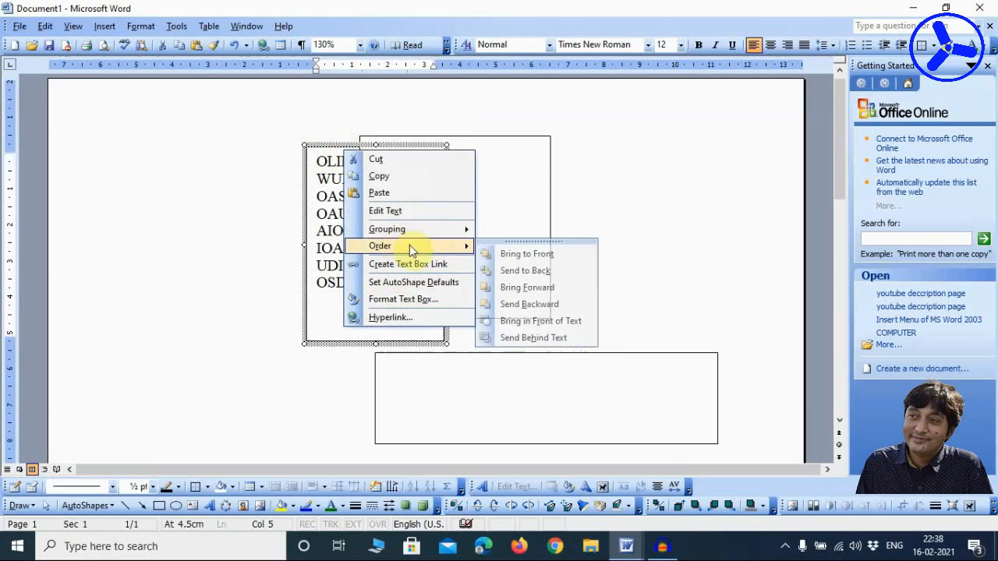
click(516, 269)
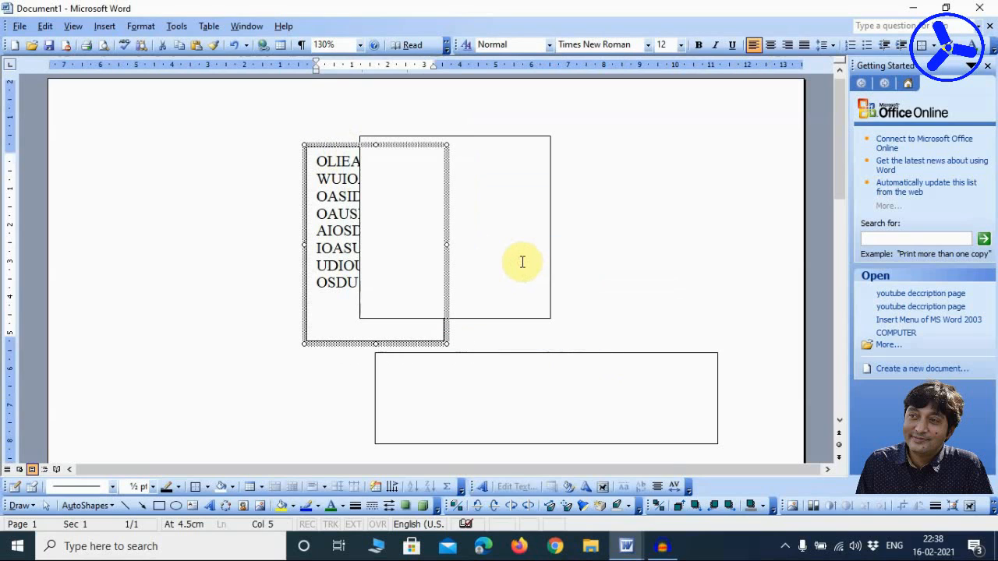
- Bring the tall text box forward one level above the nearly square one
right_click(352, 146)
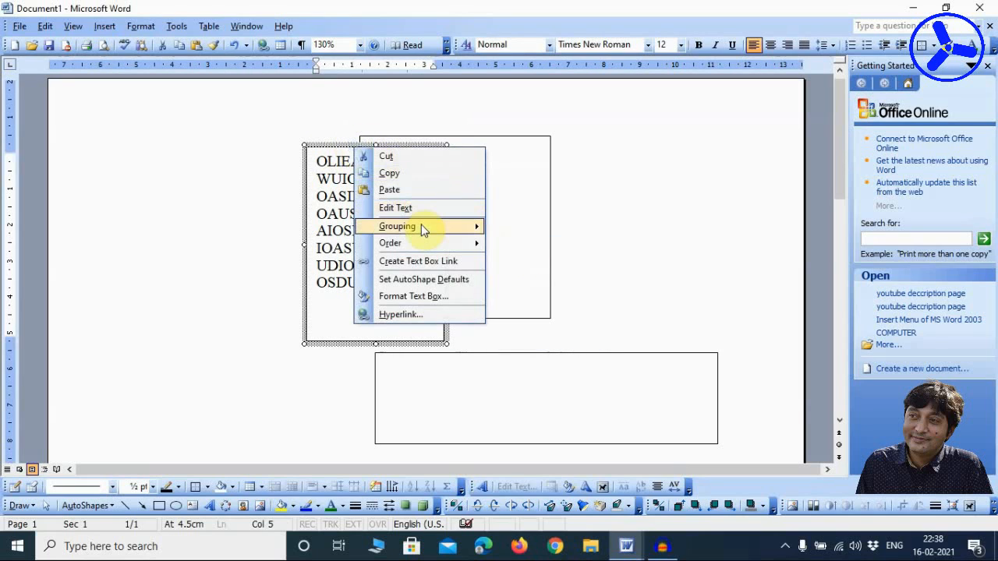
mouse_move(418, 245)
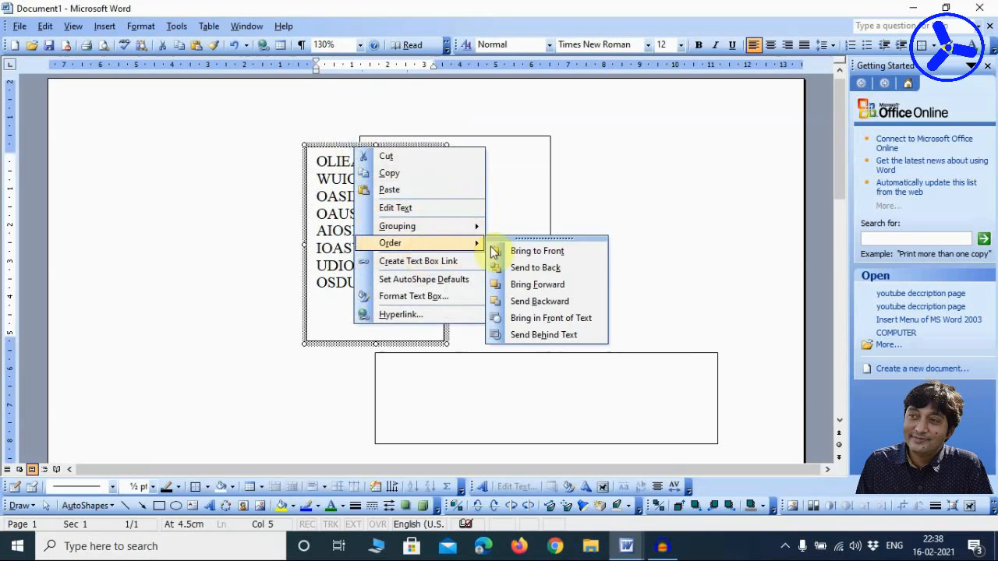
click(528, 285)
- Move the tall text box left so it only slightly overlaps the nearly square one, and bring it in front of text
drag(349, 146, 297, 146)
right_click(305, 145)
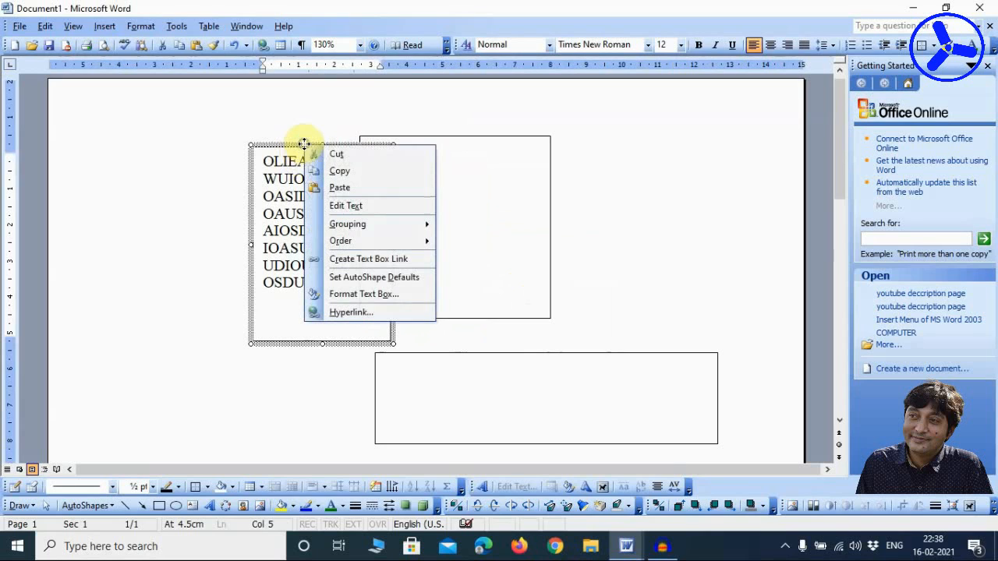
mouse_move(358, 243)
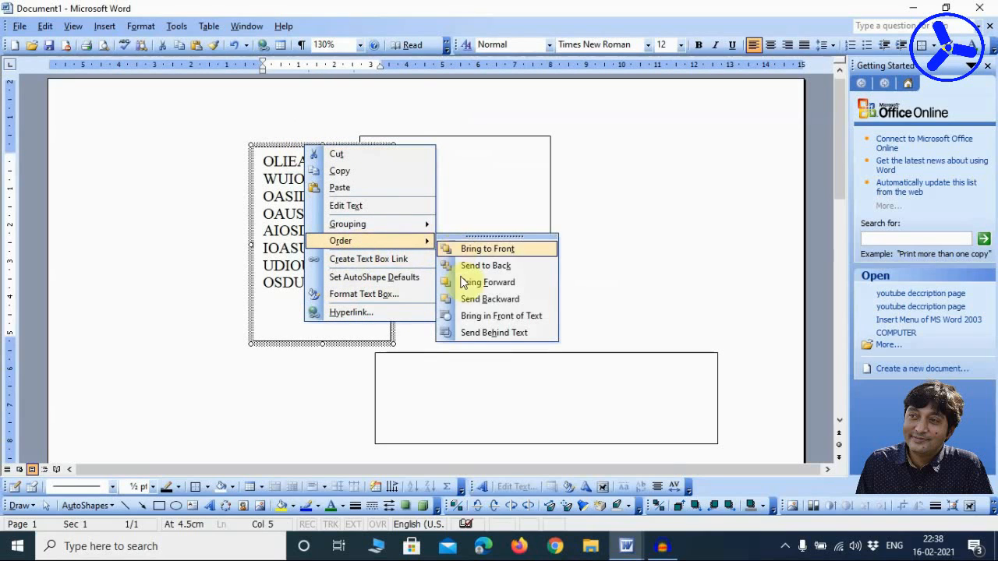
click(471, 316)
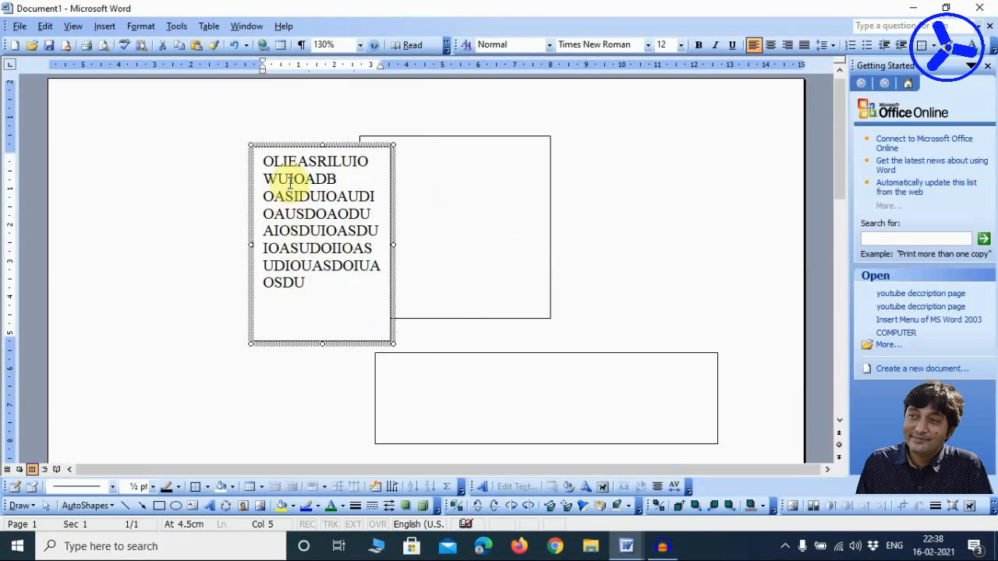
- Delete the filled tall text box and draw an empty tall one outside the canvas, left of the nearly square box
key(Delete)
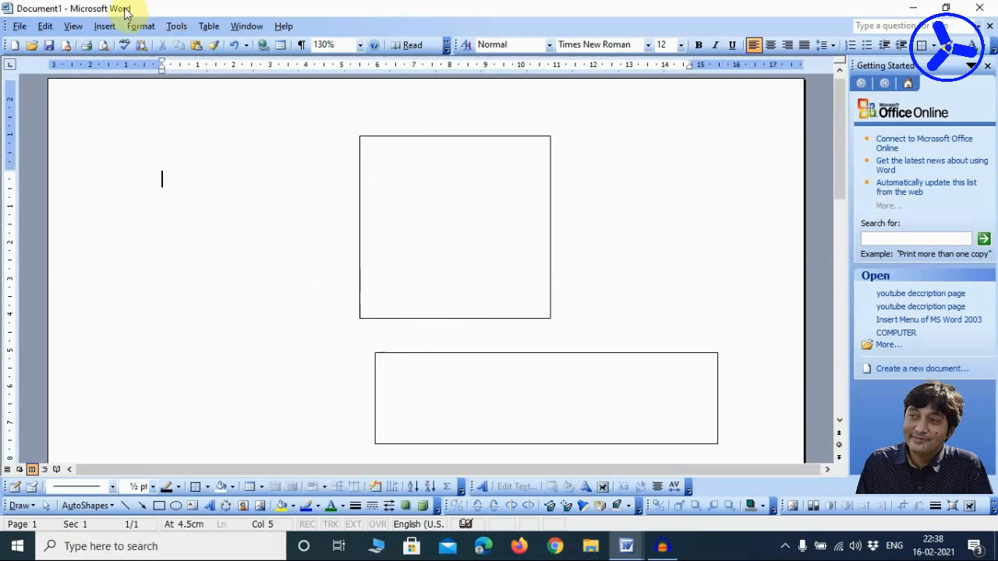
click(109, 26)
click(126, 178)
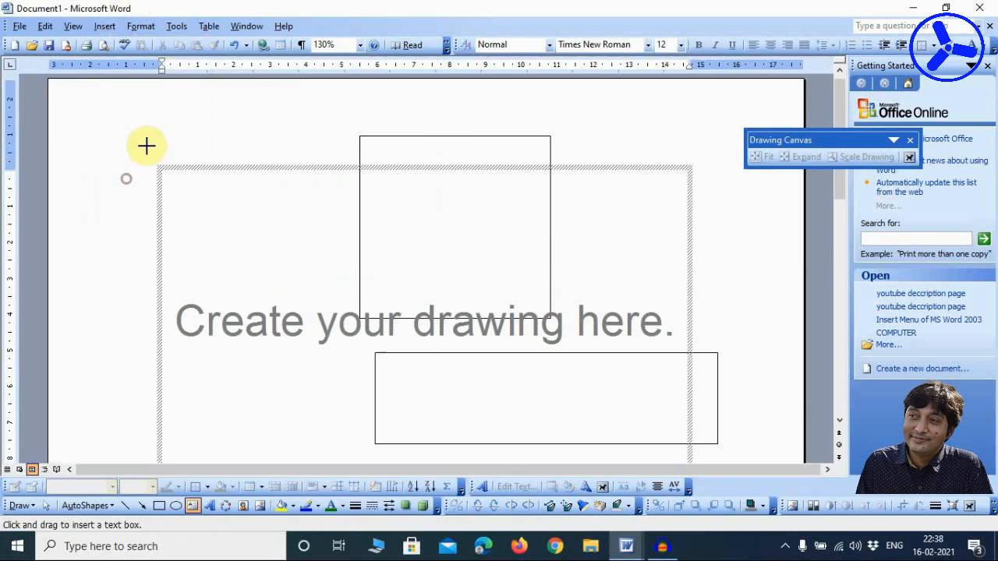
mouse_move(137, 122)
mouse_down()
mouse_move(252, 319)
mouse_move(273, 321)
mouse_up()
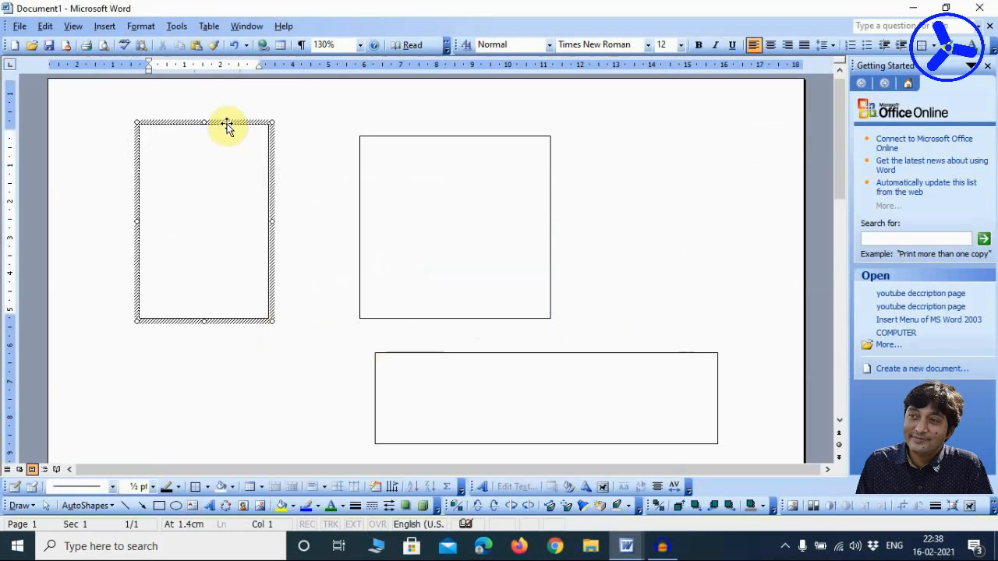
- Review the commands available for the new tall text box without applying any
click(226, 124)
right_click(226, 124)
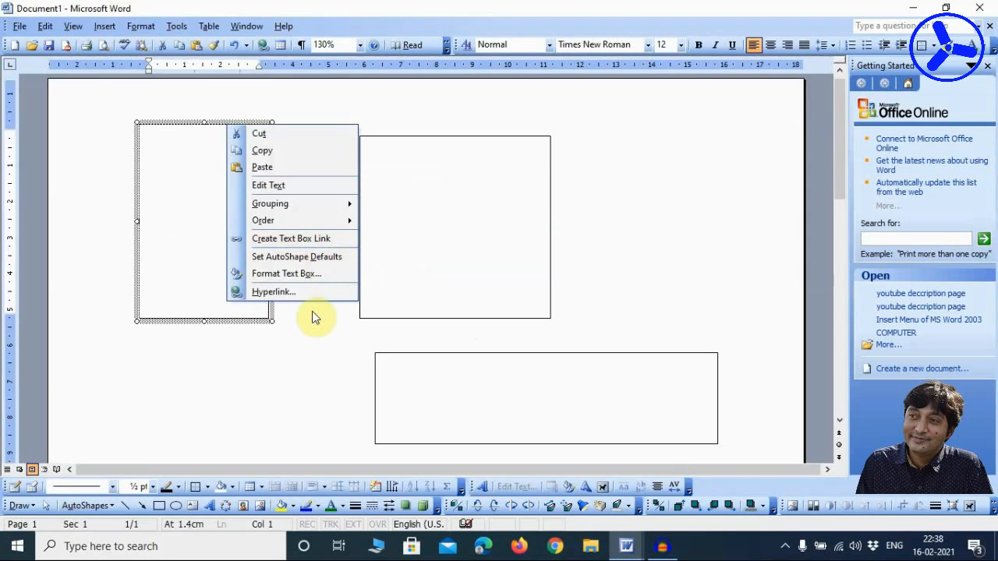
click(288, 397)
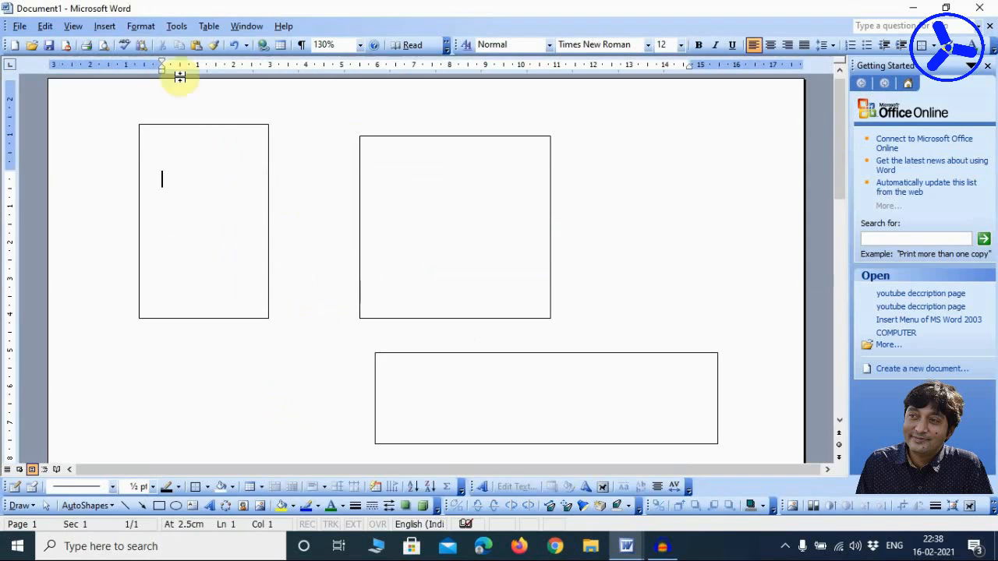
- Draw a small landscape text box outside the canvas, in the free space right of the nearly square one
click(104, 27)
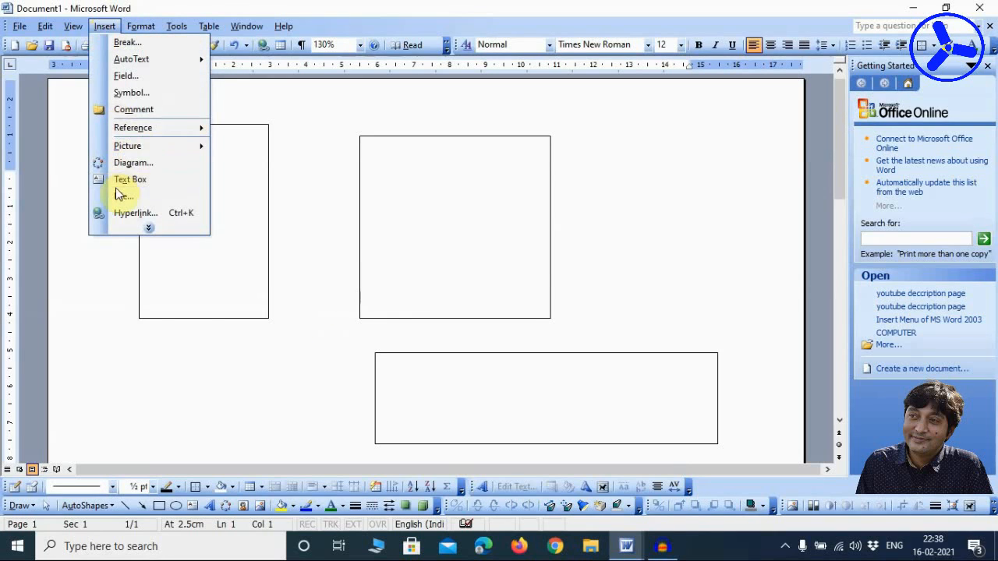
click(125, 180)
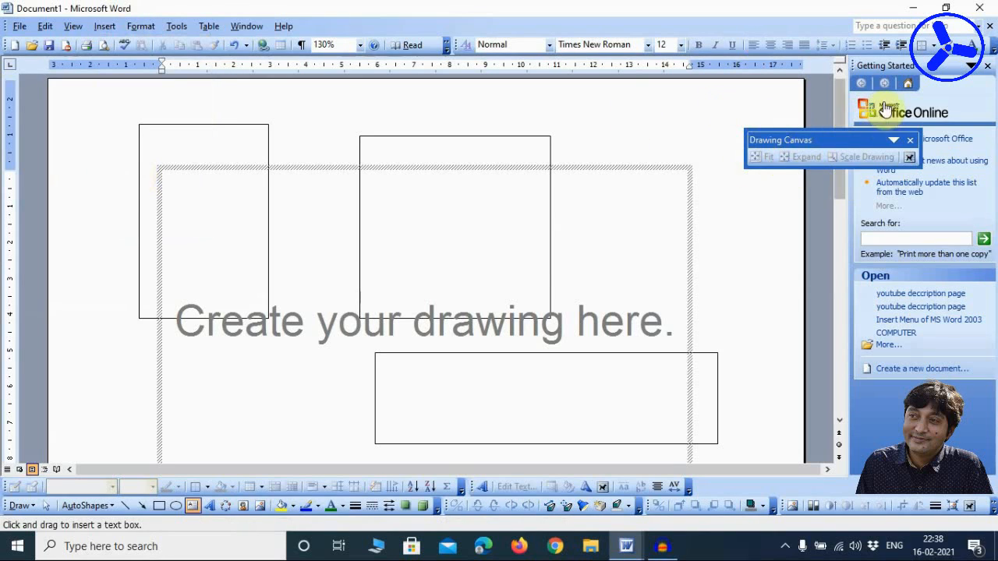
drag(603, 125, 767, 242)
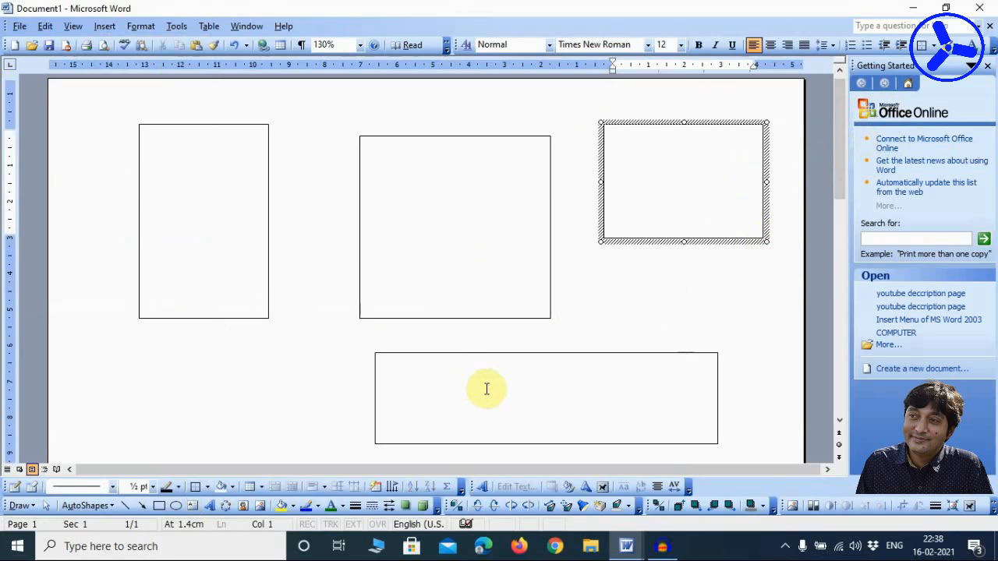
- Delete all the text boxes from the page
key(ctrl+a)
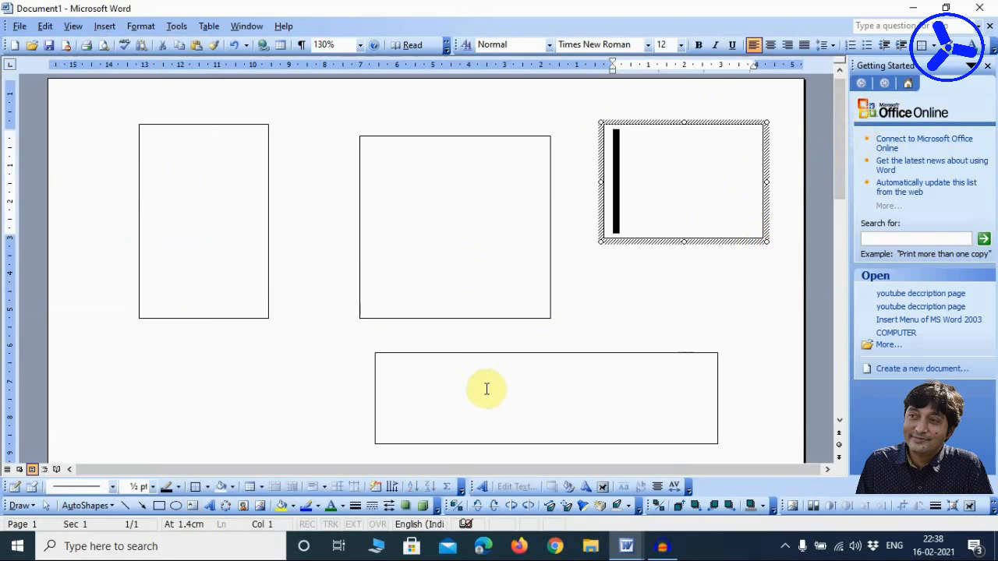
key(Delete)
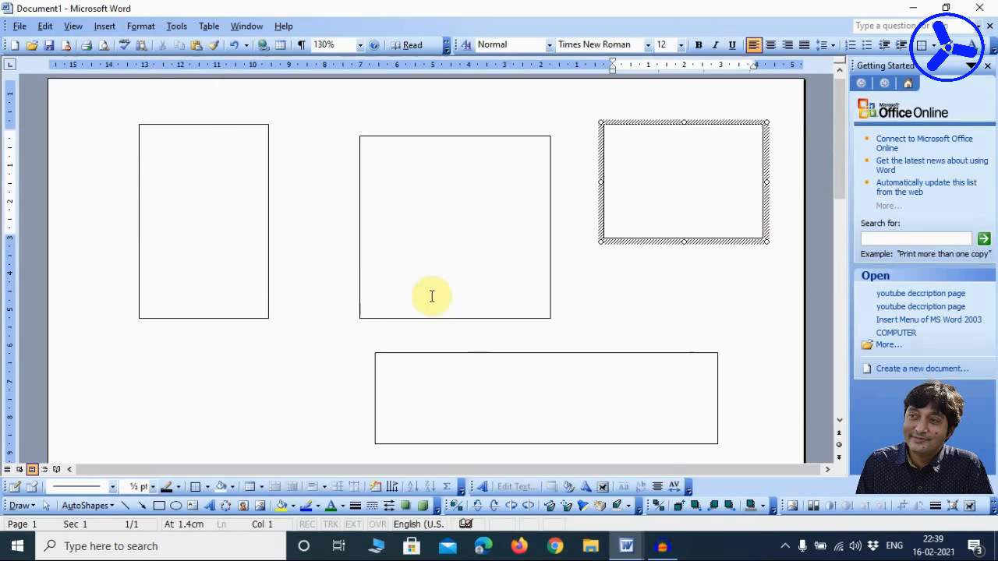
click(542, 107)
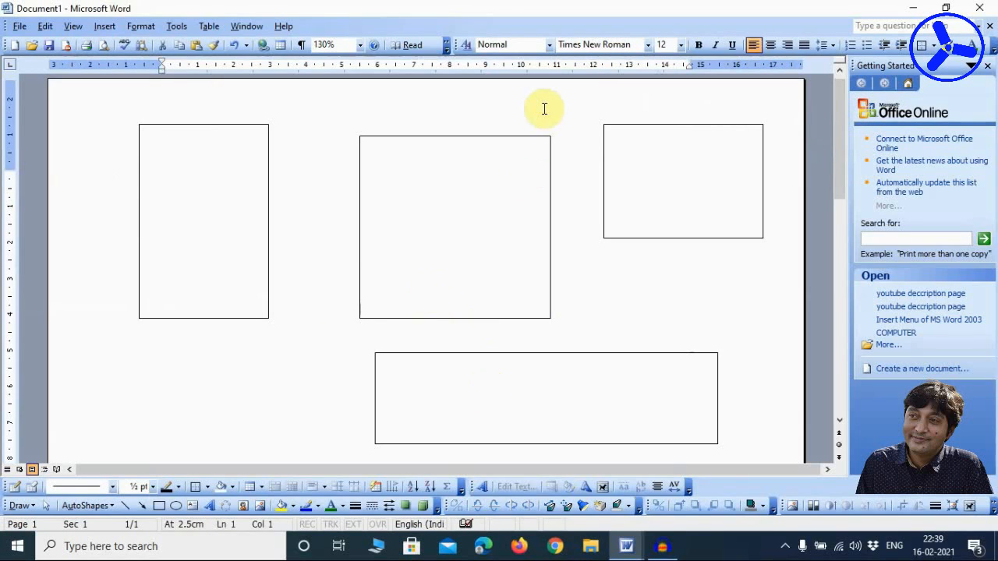
- Draw three empty text boxes outside the canvas: two nearly square ones side by side and a wide one below them
click(98, 28)
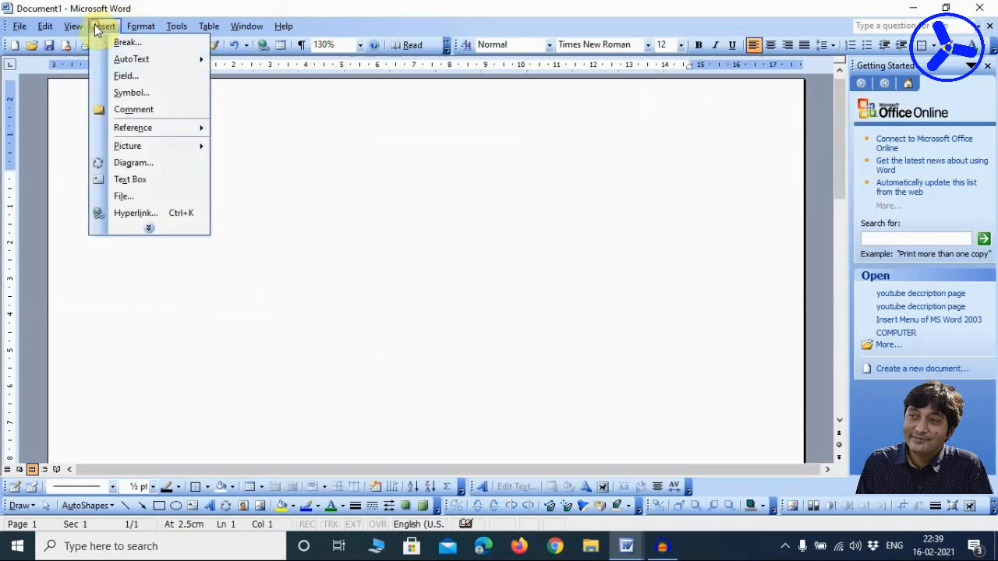
click(123, 180)
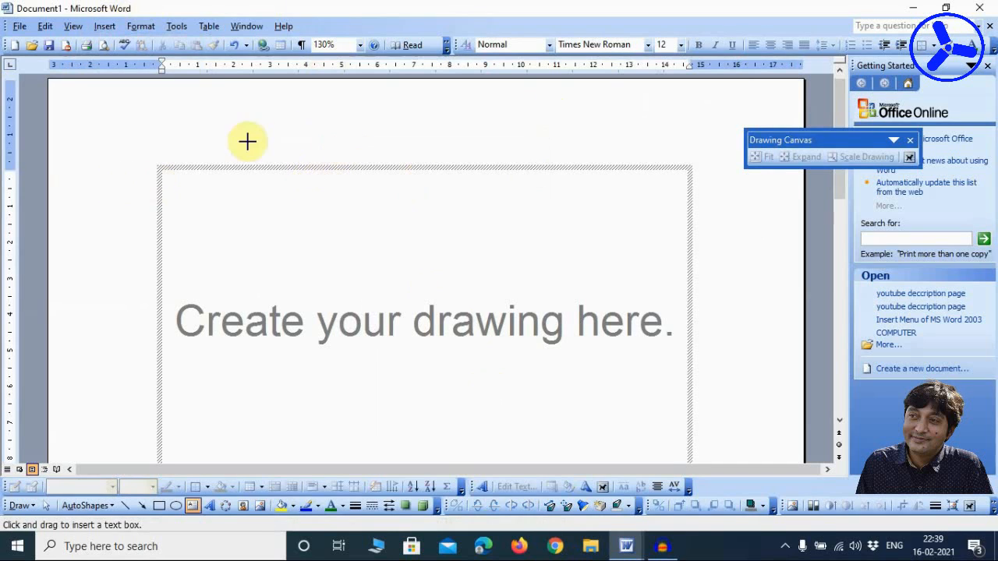
mouse_move(220, 133)
mouse_down()
mouse_move(269, 205)
mouse_move(413, 273)
mouse_move(370, 289)
mouse_move(378, 298)
mouse_up()
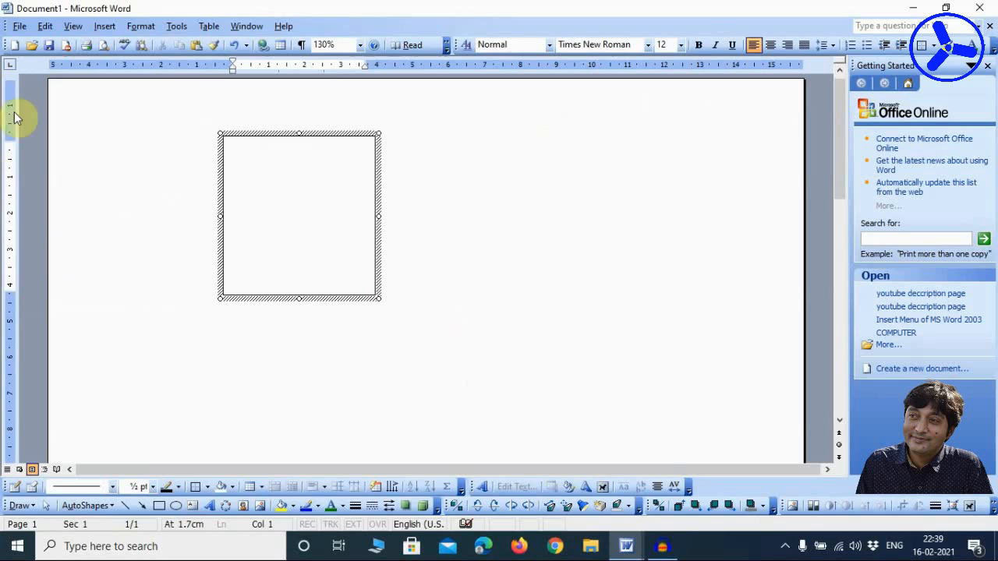
click(104, 26)
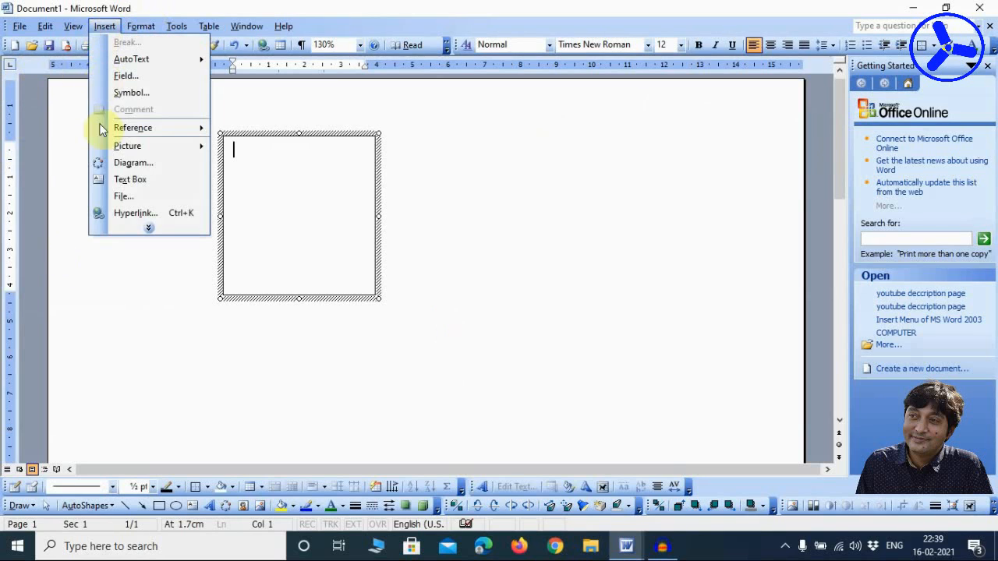
click(135, 179)
drag(474, 125, 638, 296)
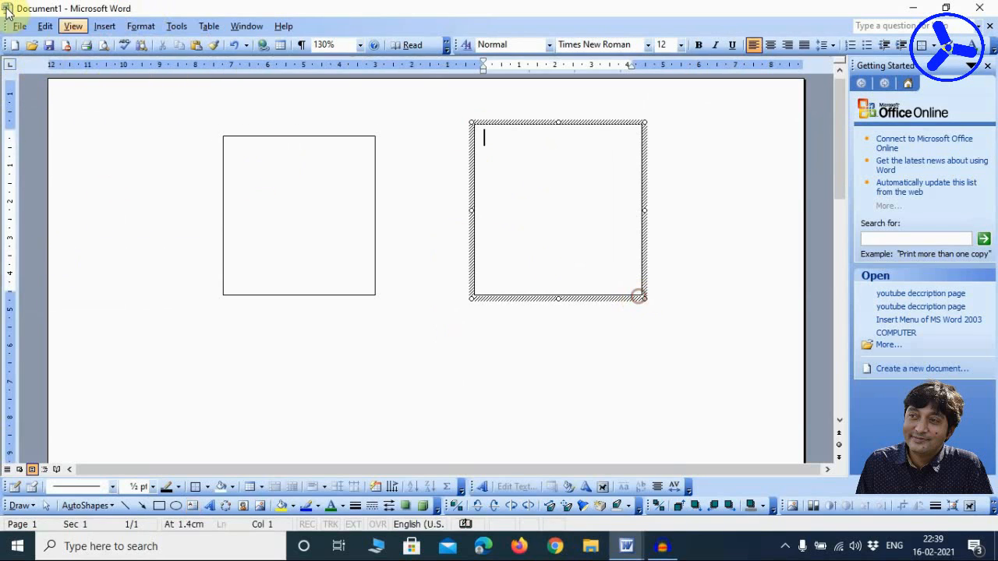
click(99, 28)
click(123, 185)
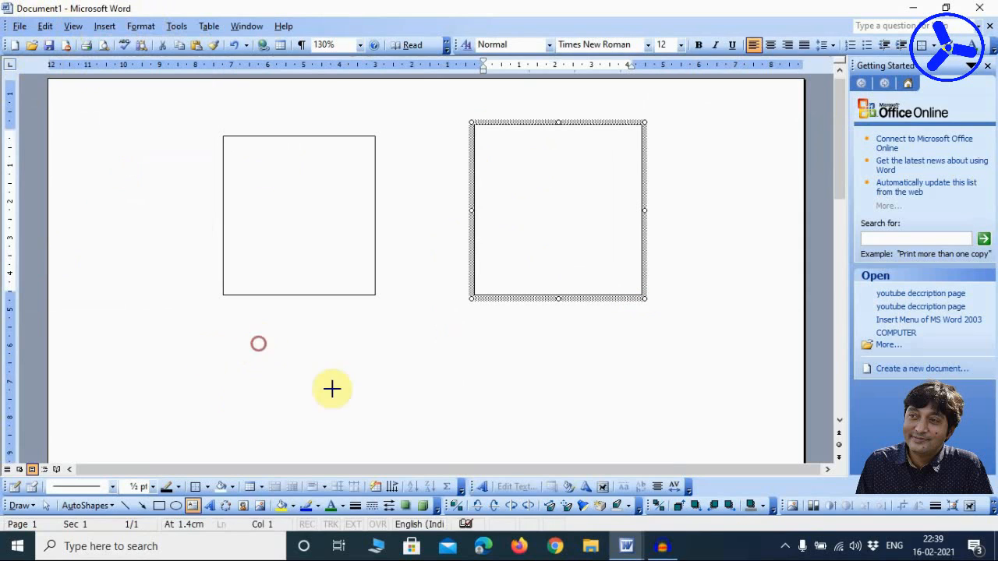
drag(259, 339, 665, 445)
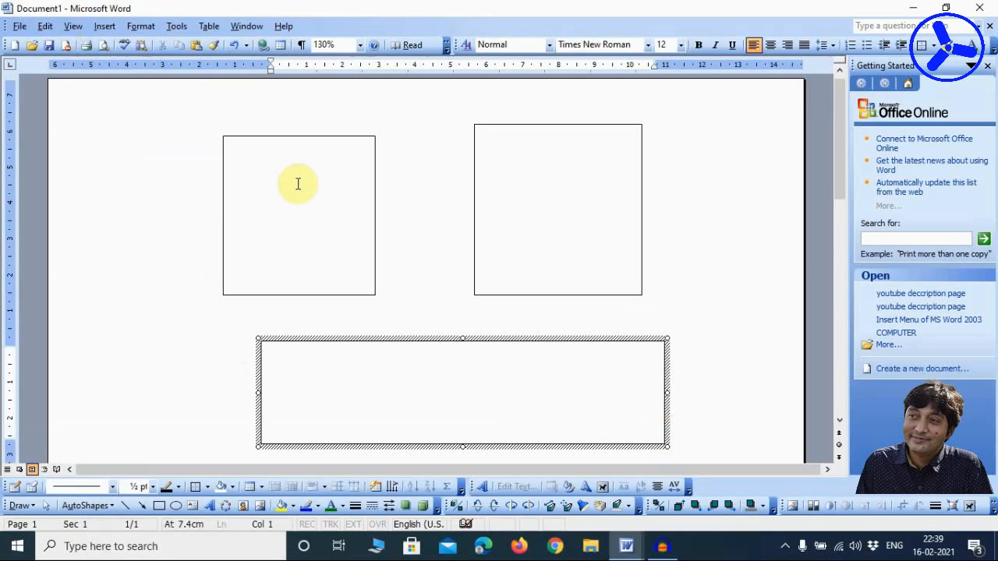
- Create a text box link from the left square box to the right square box
click(258, 167)
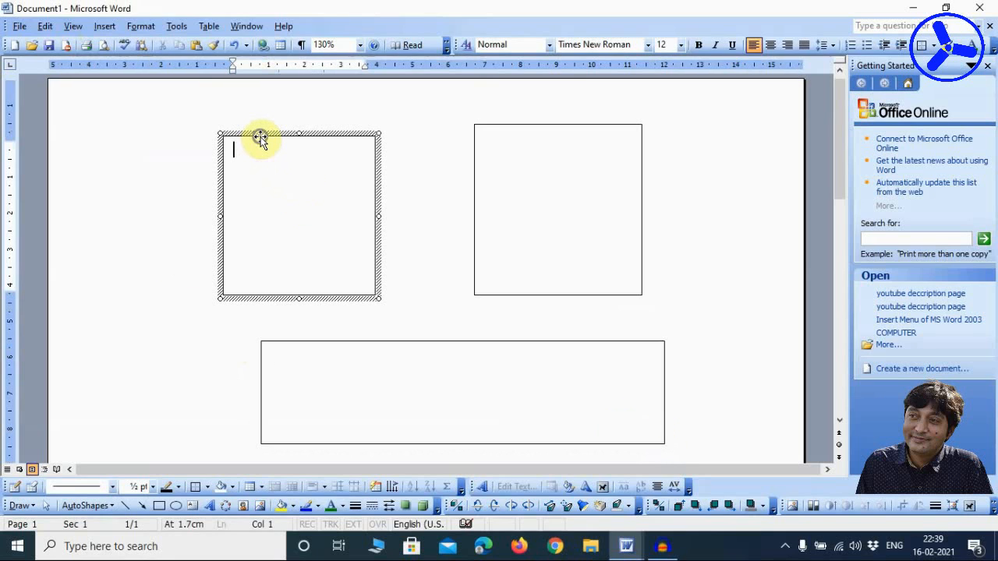
right_click(260, 139)
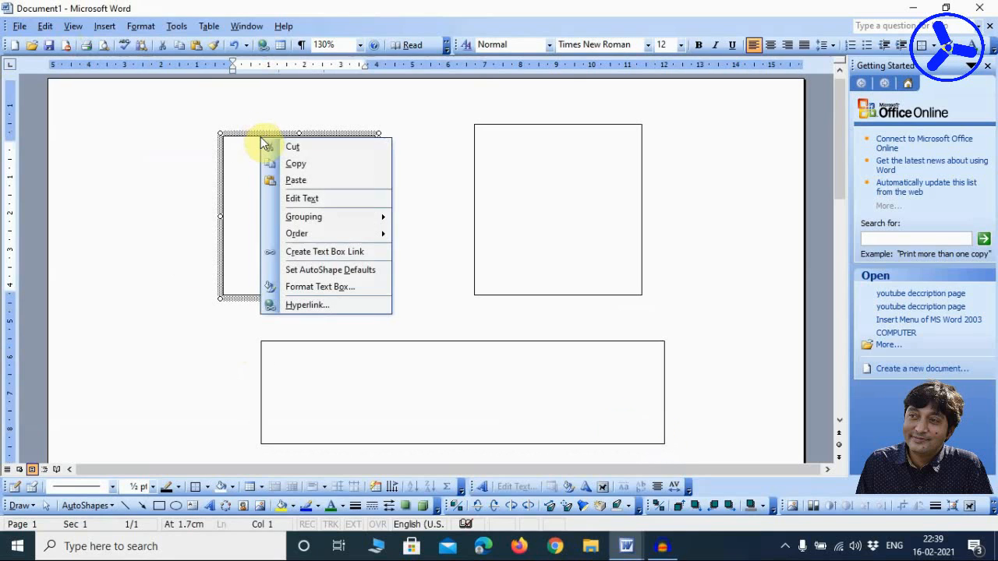
click(328, 252)
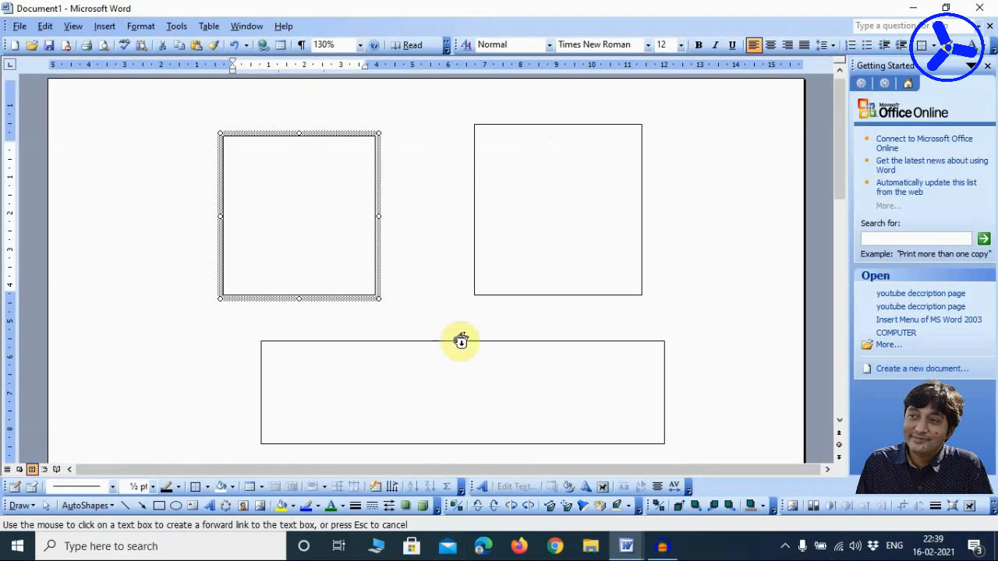
click(528, 196)
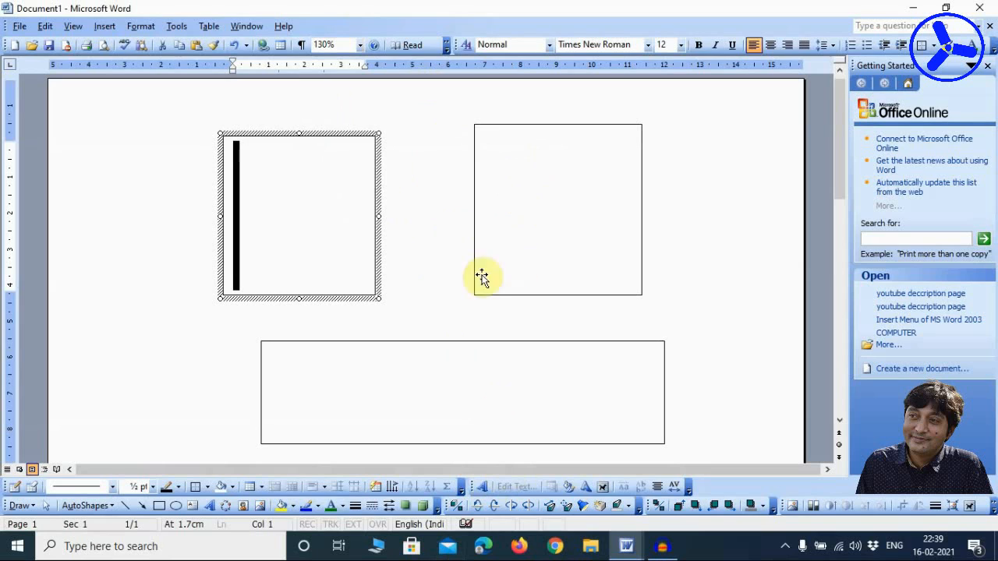
- Create a text box link from the right square box to the wide box below
right_click(533, 125)
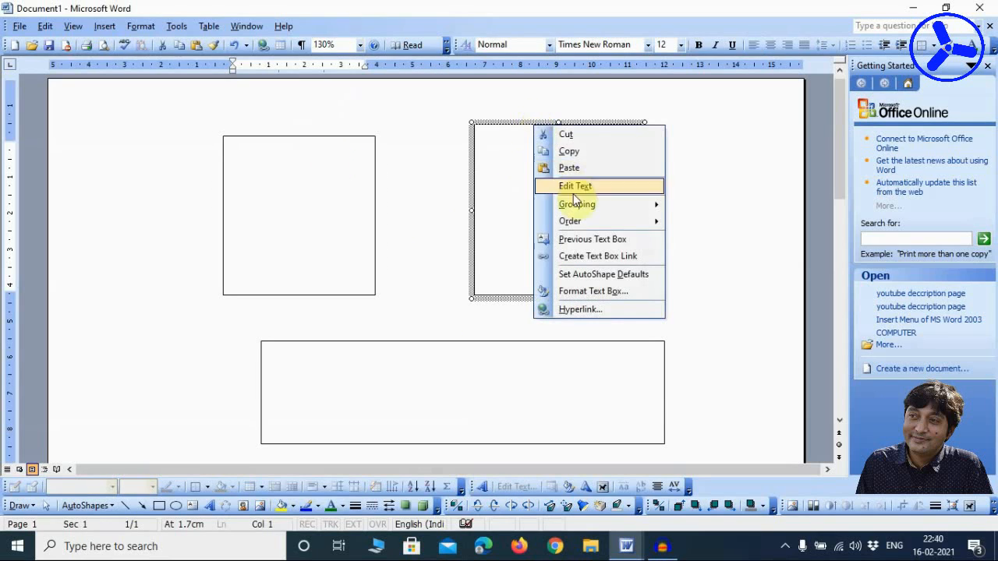
click(577, 258)
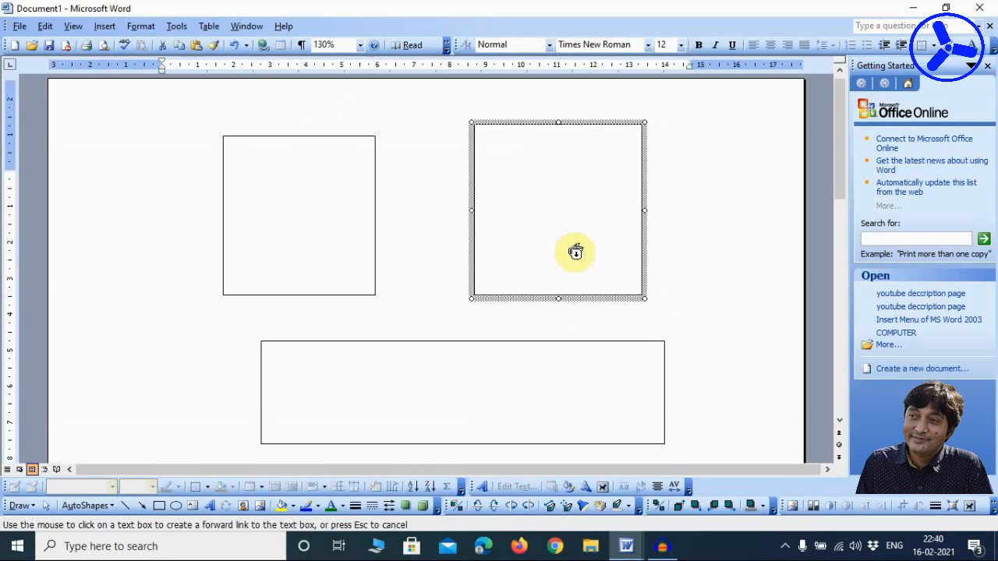
click(453, 363)
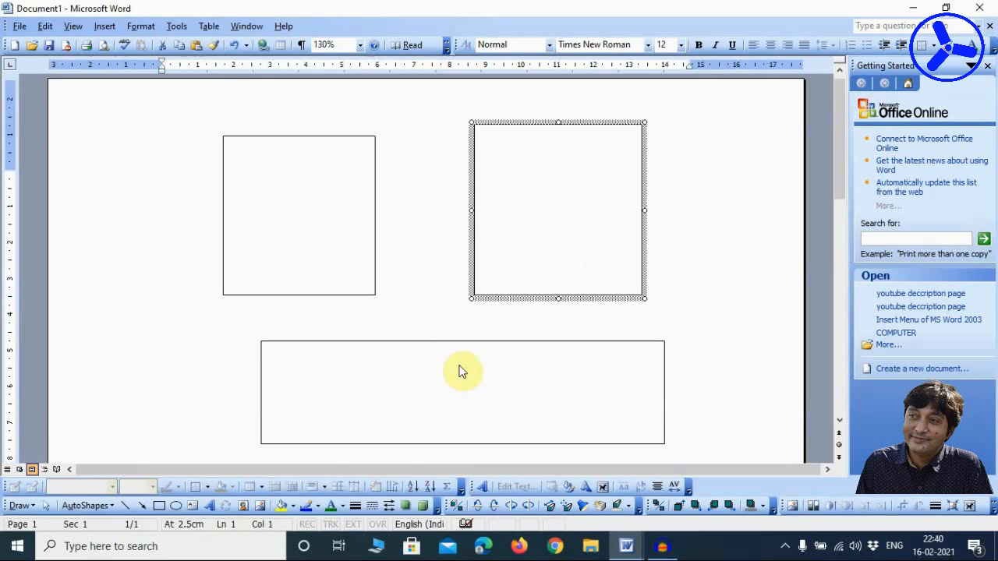
- Fill the linked boxes with sample text by entering =RAND() in the left square box
click(291, 175)
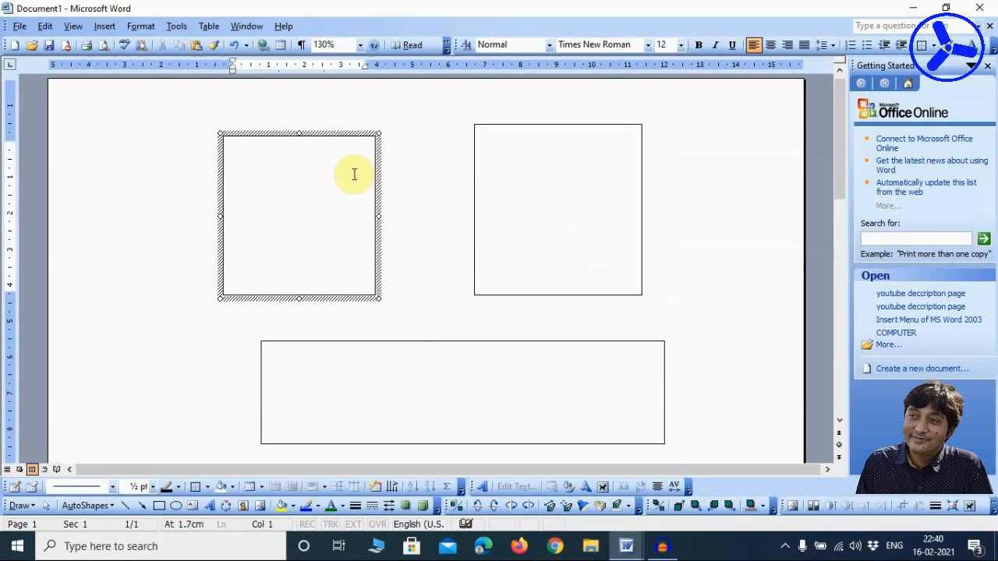
text(=RAND())
key(Return)
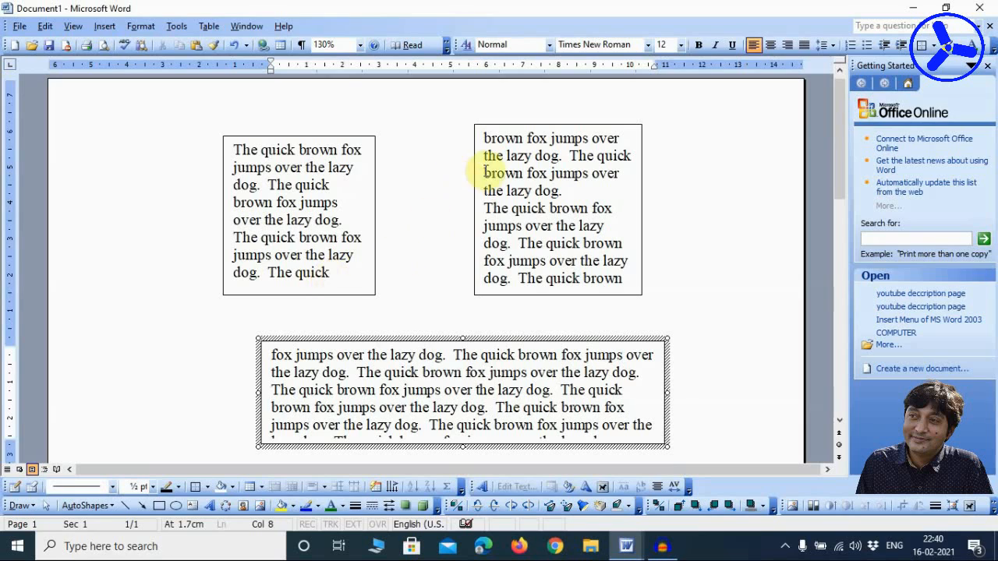
- Increase the wide text box's height just enough to fit all of its flowing text
scroll(501, 323, down, 2)
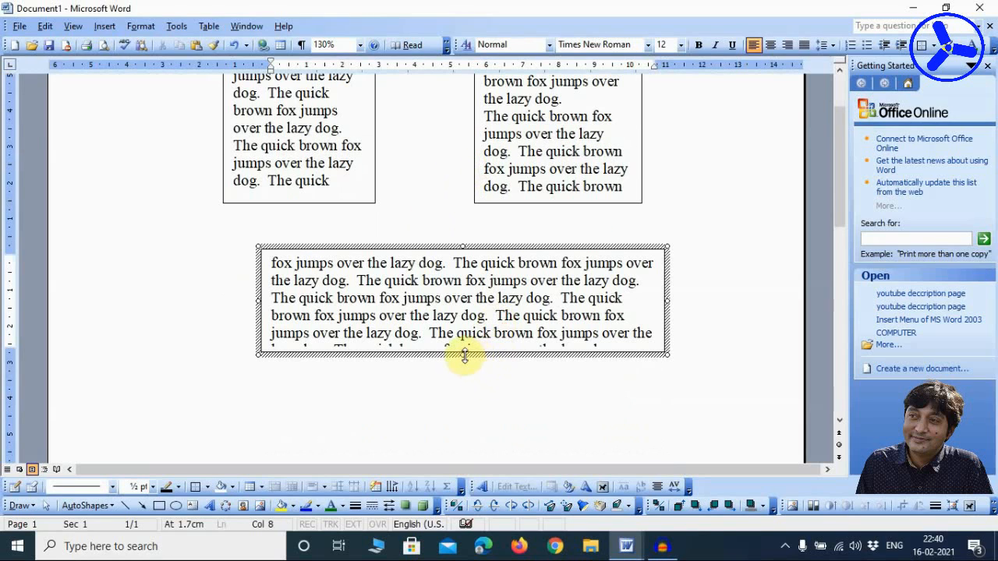
drag(462, 354, 465, 422)
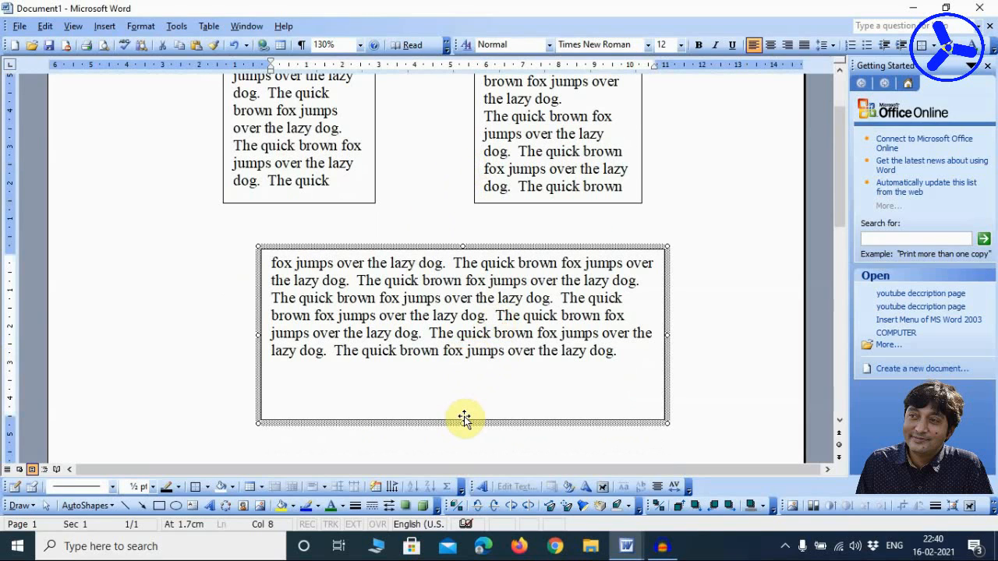
drag(464, 423, 464, 374)
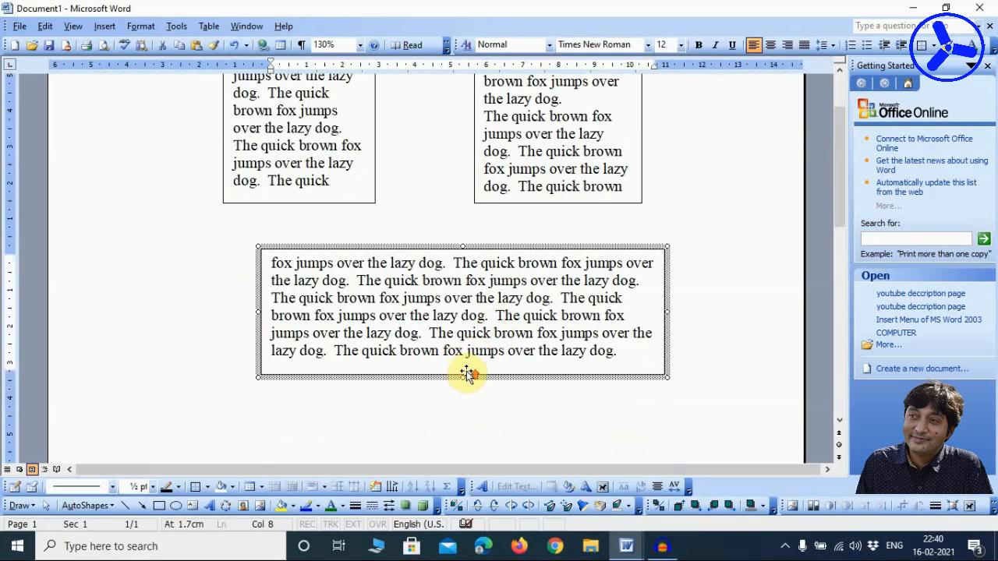
- Jump from the wide box to the previous linked text box, and return to the wide one with Next Text Box
scroll(468, 372, up, 3)
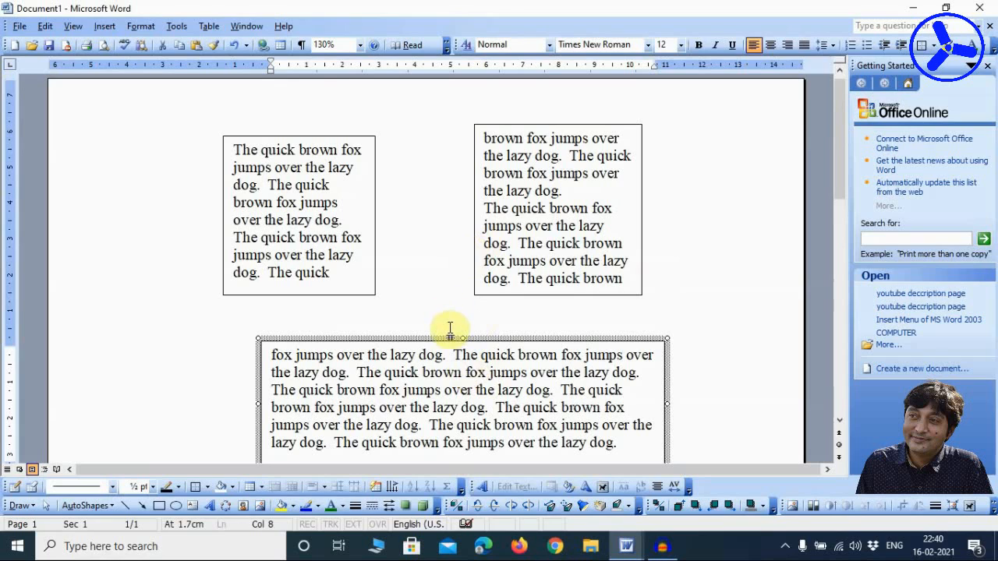
right_click(455, 338)
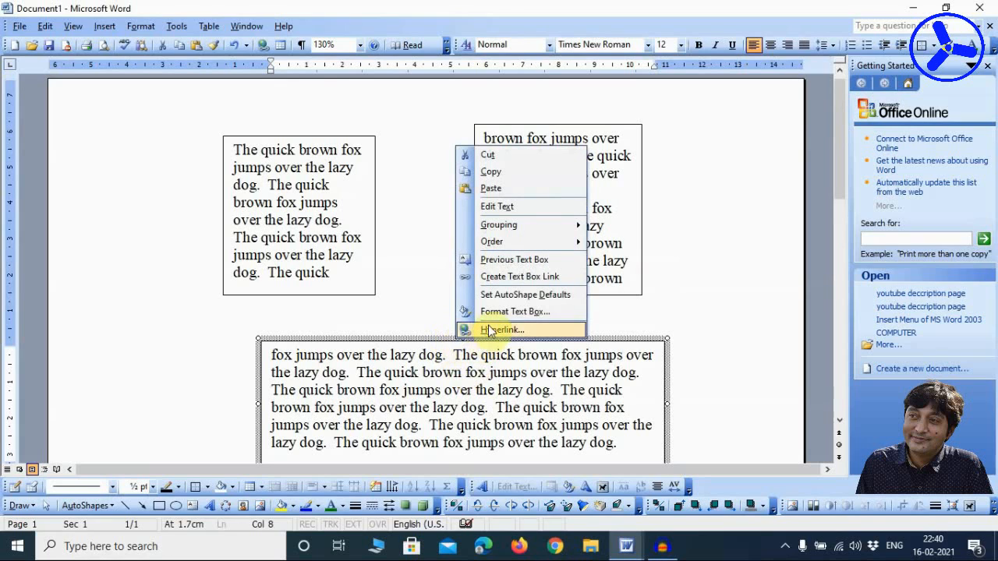
click(510, 261)
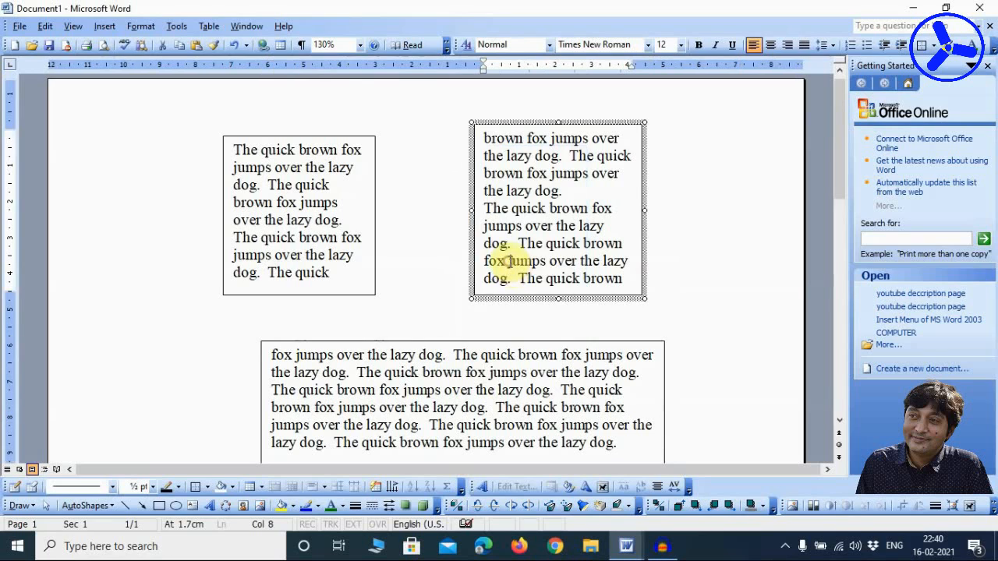
right_click(578, 128)
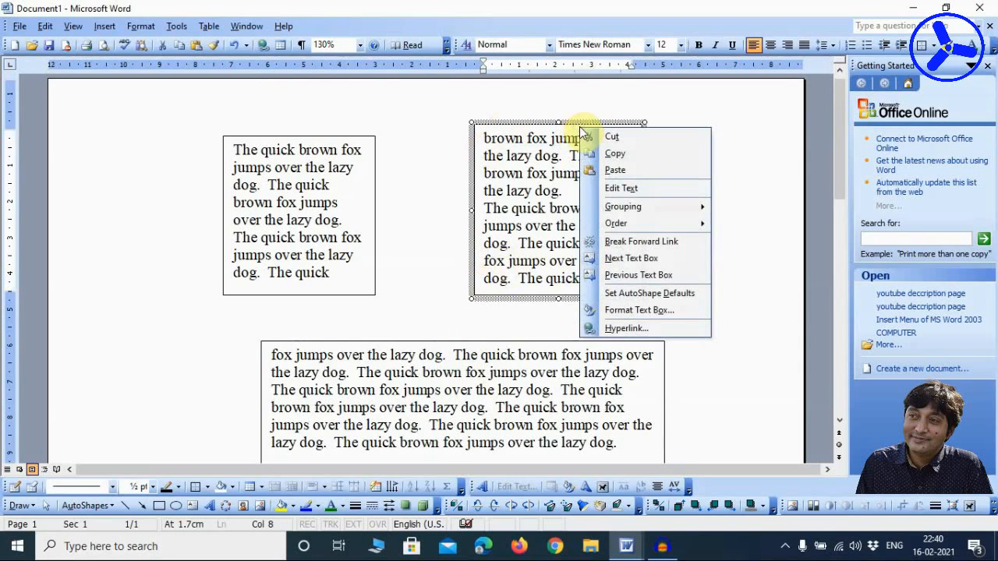
click(621, 260)
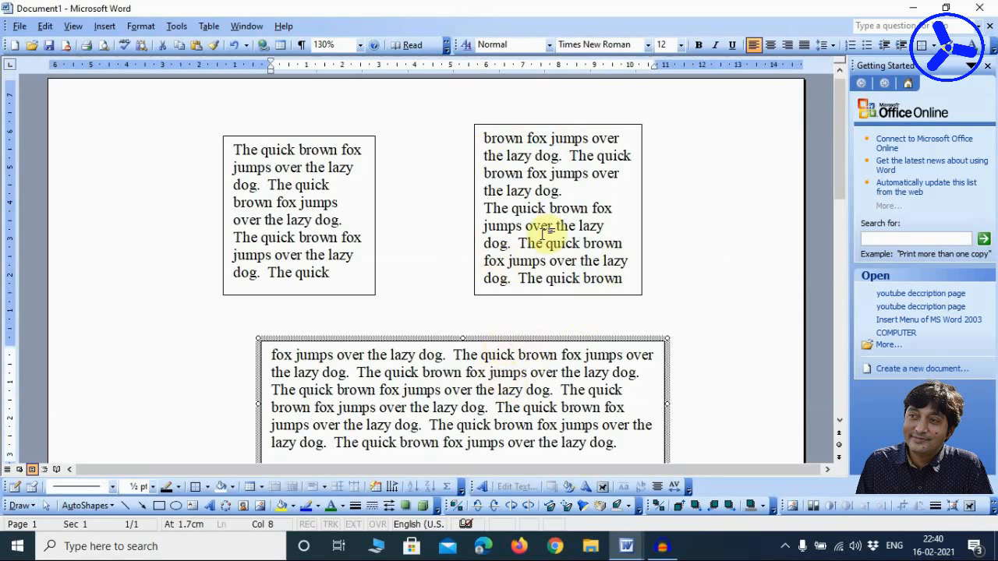
- Review the linking and grouping commands available for the wide text box without applying any
right_click(484, 341)
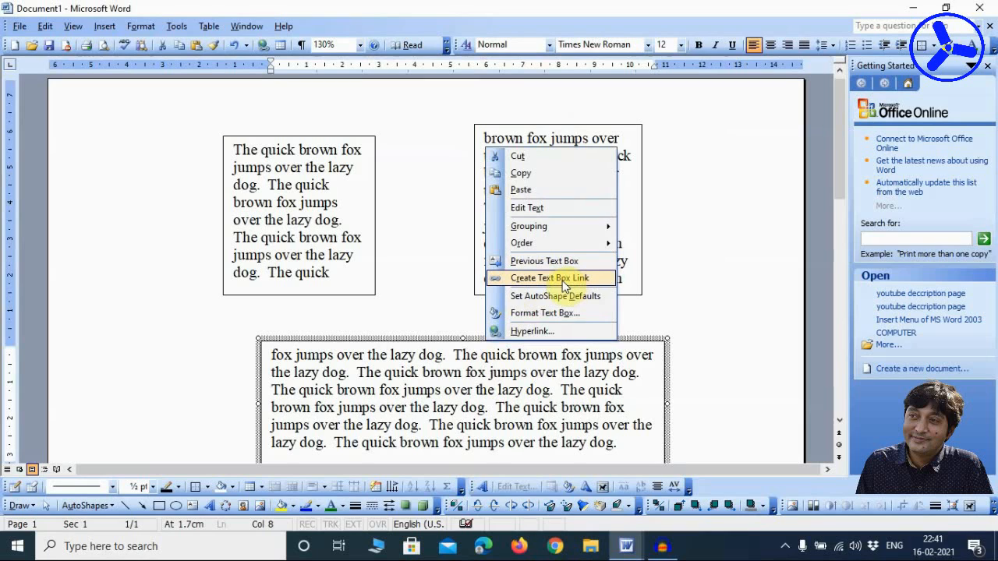
click(567, 400)
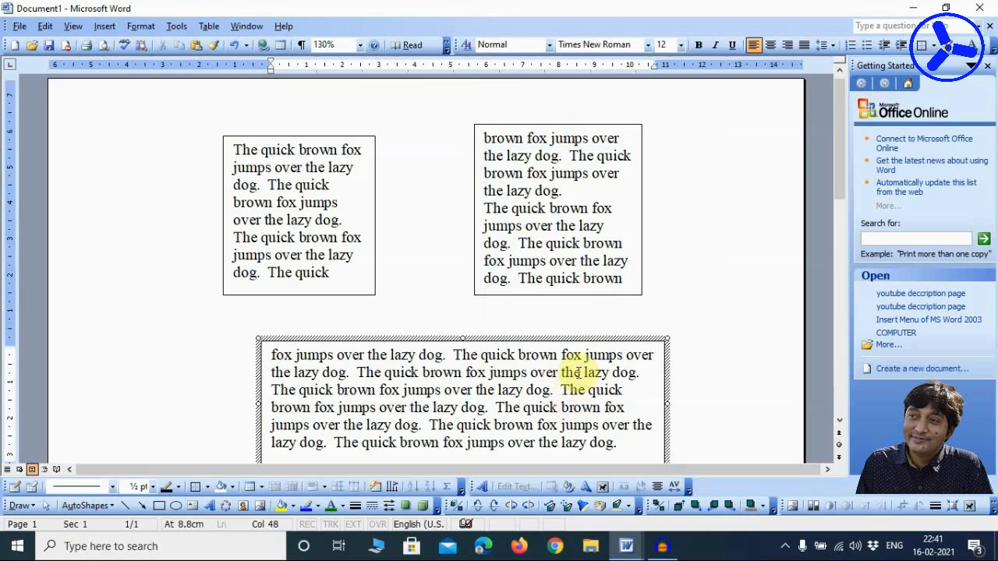
right_click(584, 339)
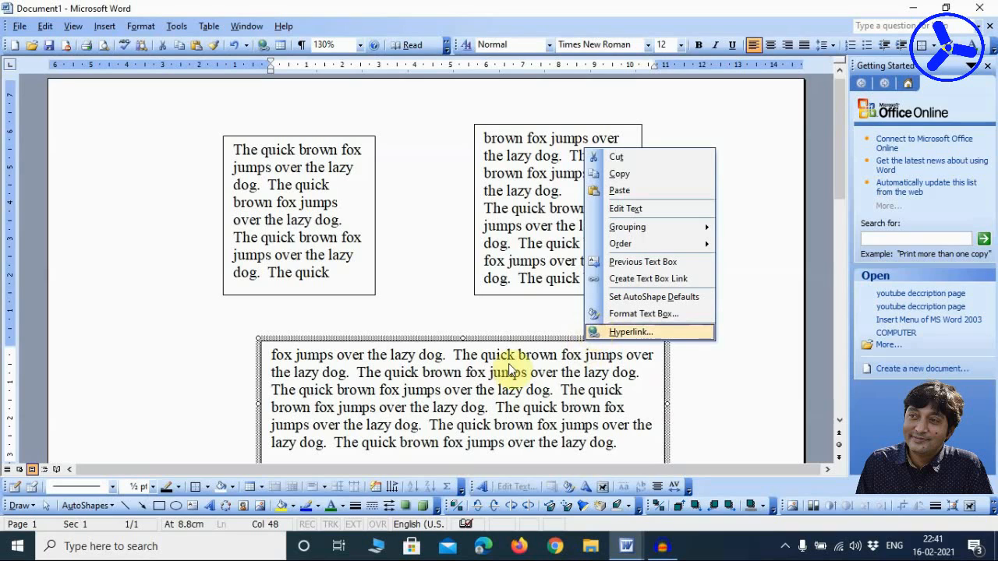
mouse_move(639, 227)
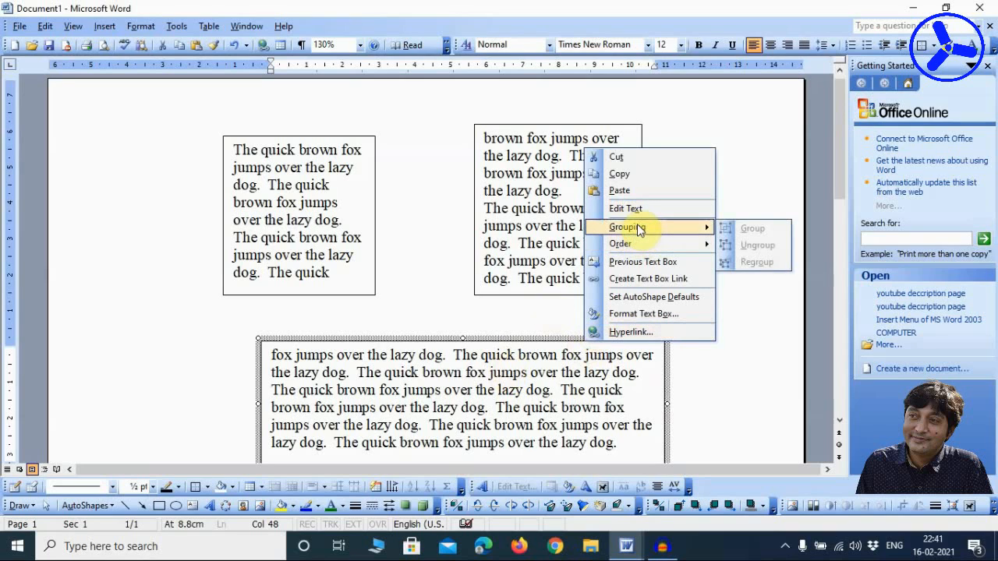
- Delete all the sample text from the three linked text boxes
click(343, 390)
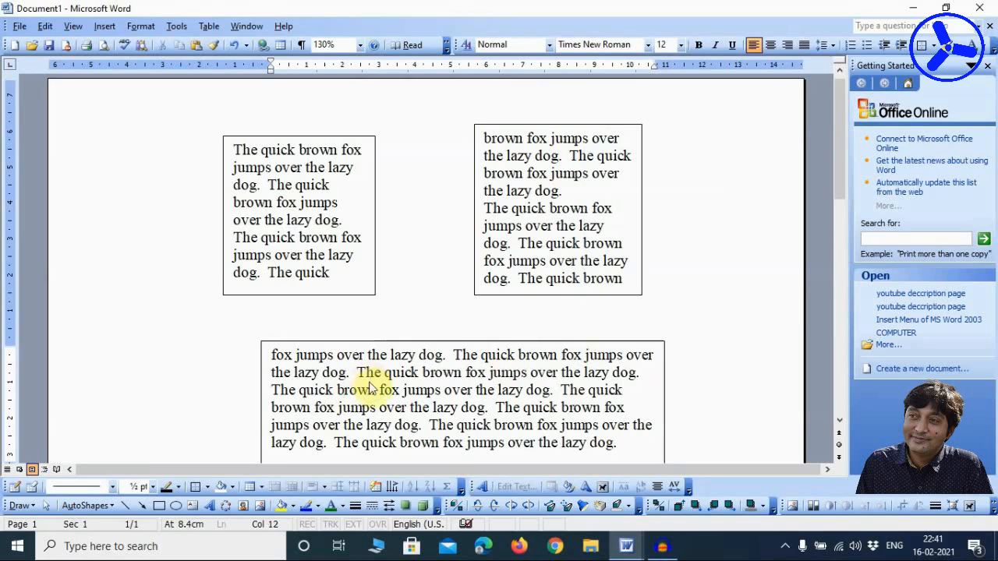
key(ctrl+a)
key(Delete)
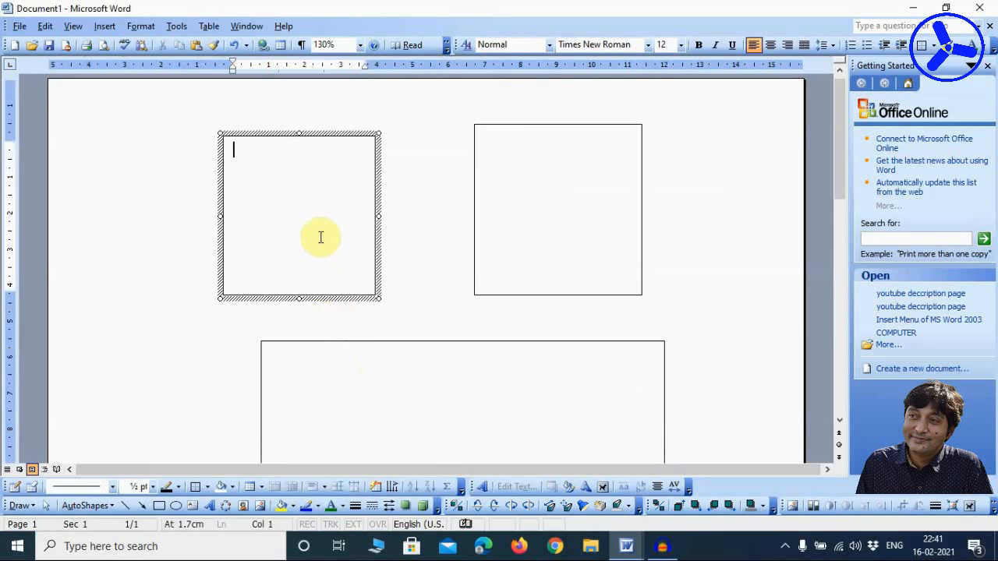
- Go from the wide box to the previous text box and break its forward link
right_click(393, 342)
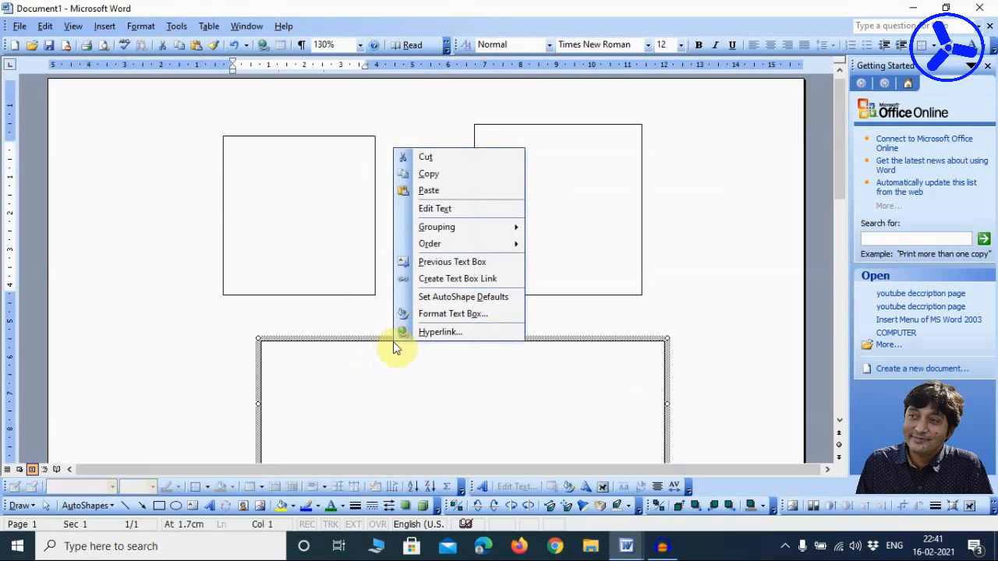
click(425, 262)
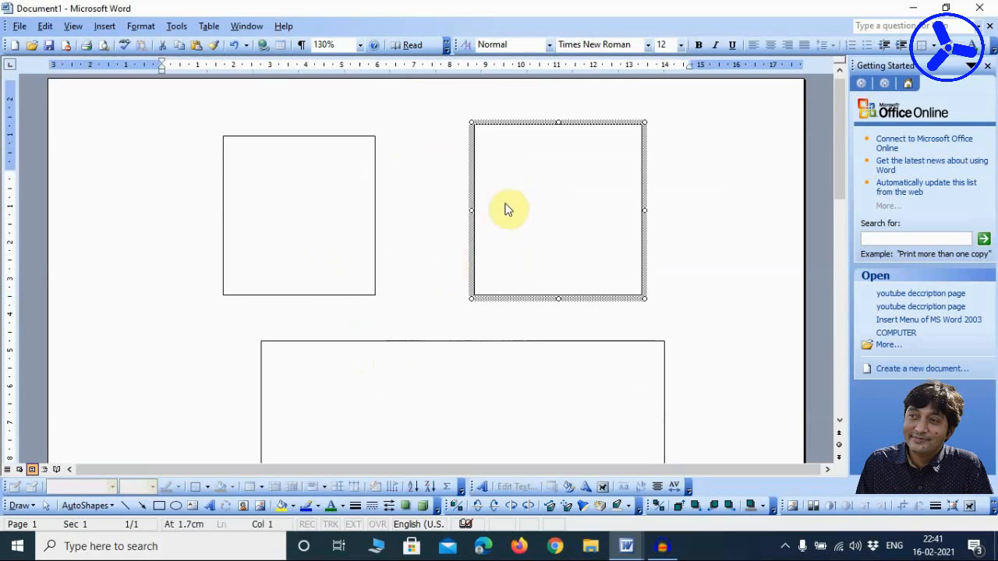
right_click(509, 124)
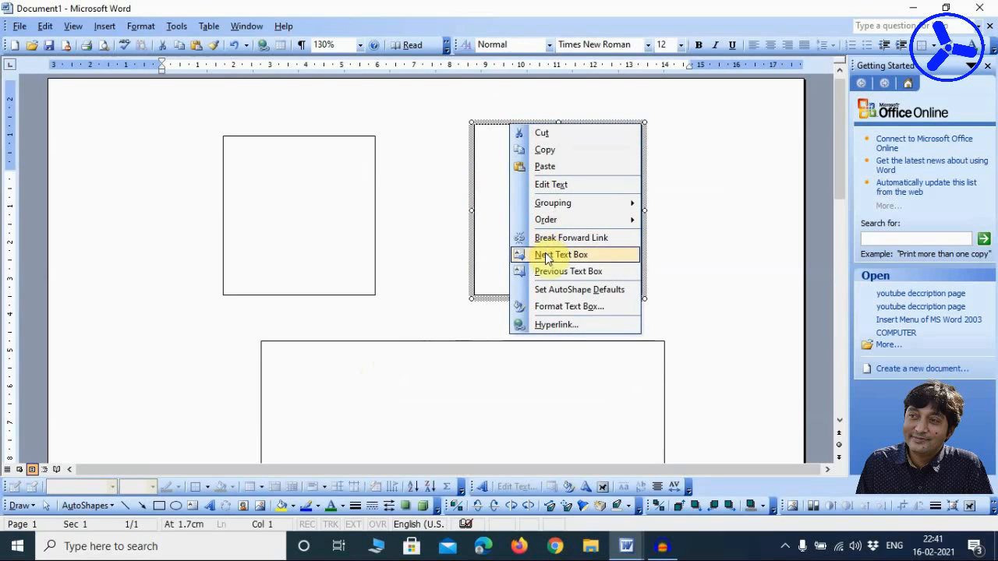
click(583, 240)
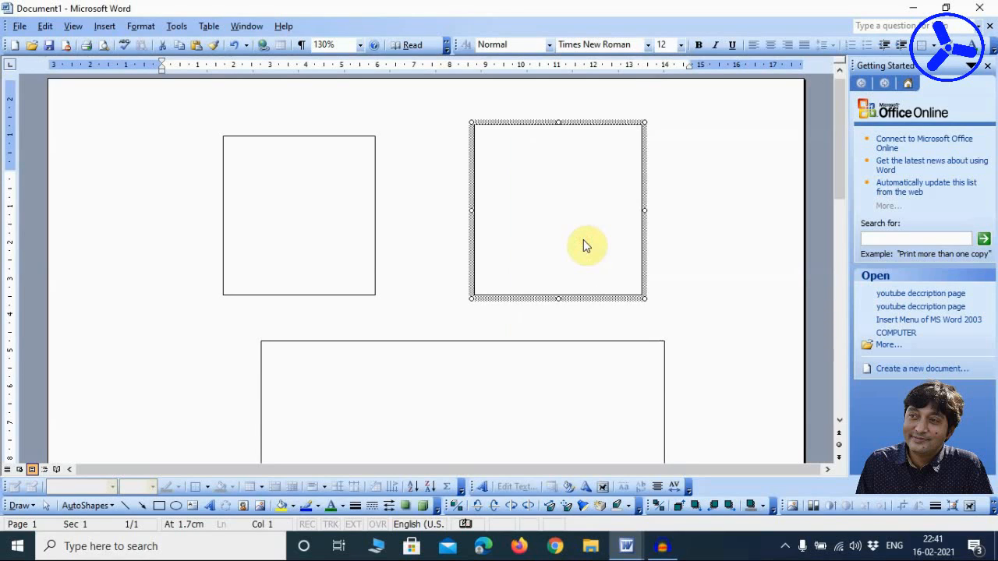
- Fill the first of the two linked text boxes with sample text generated by =RAND()
click(326, 197)
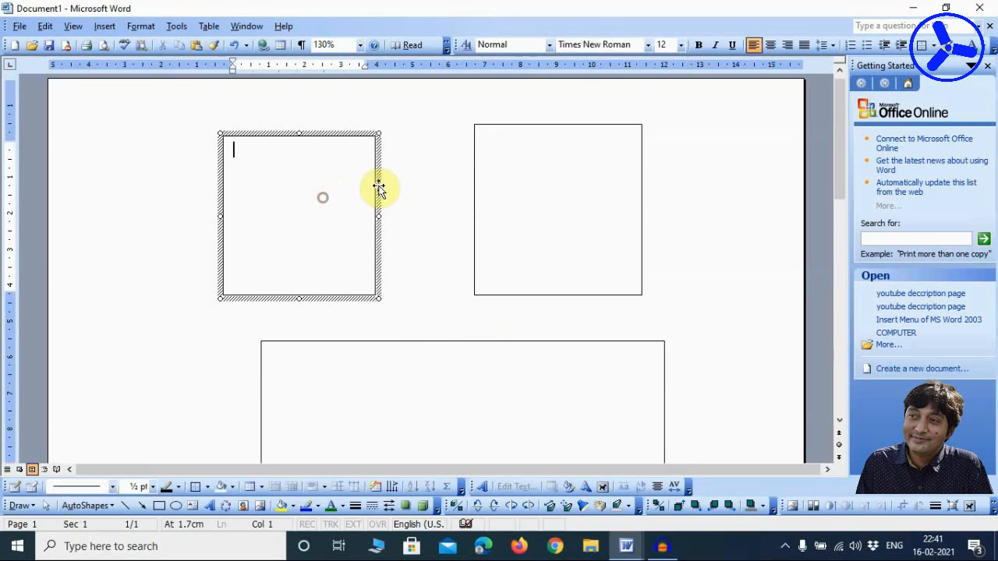
text(=RAND())
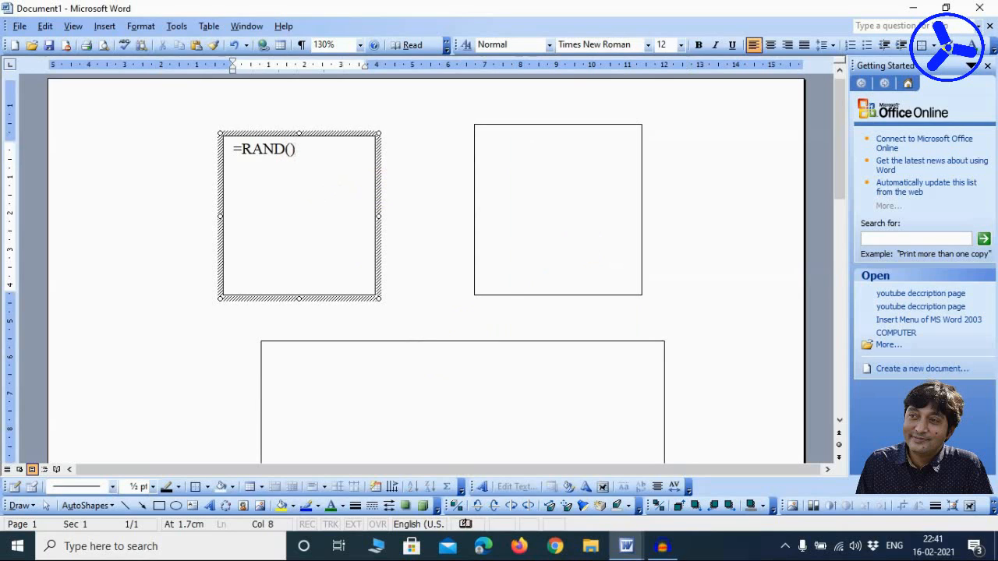
key(Return)
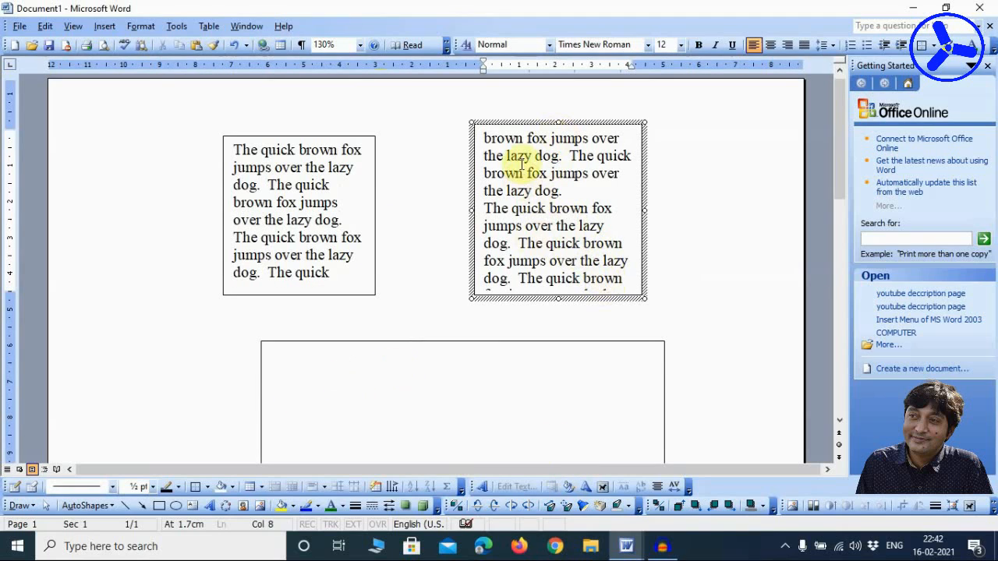
- Delete the displayed overflow text in the second linked text box and try selecting the text that remains in it
drag(483, 138, 522, 390)
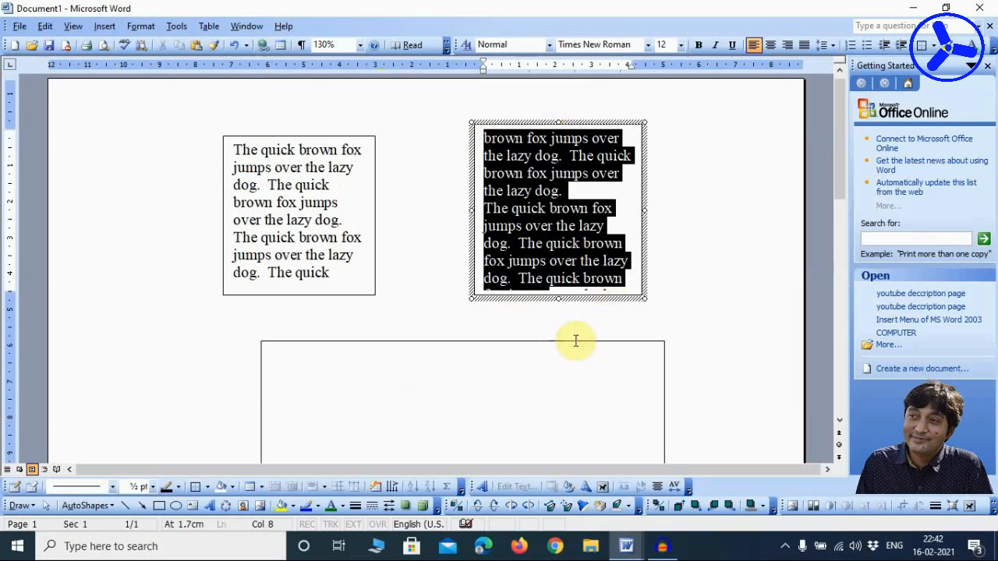
key(Delete)
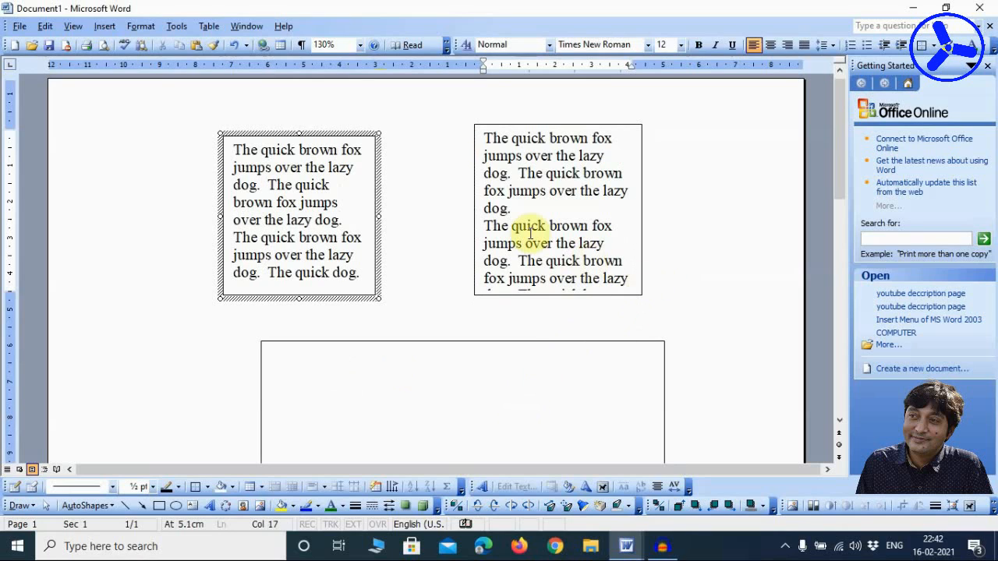
click(488, 137)
drag(488, 138, 584, 383)
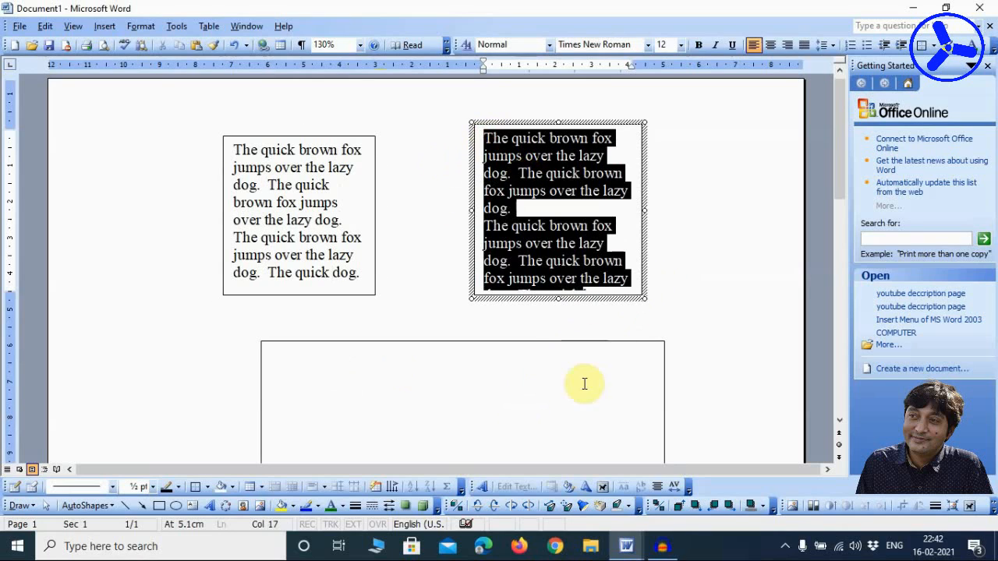
click(517, 188)
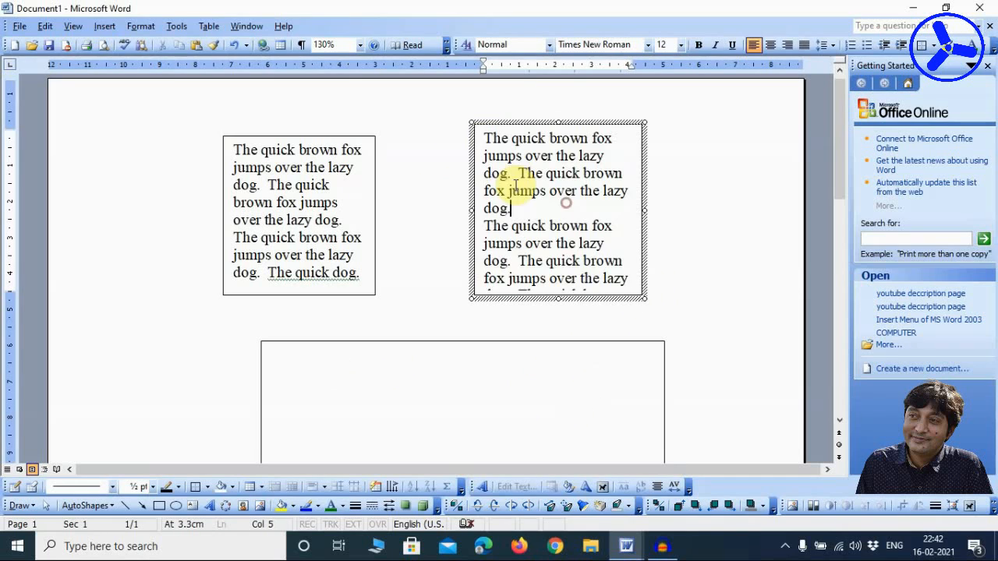
- Break the forward link from the first text box to the second one
click(272, 138)
right_click(274, 141)
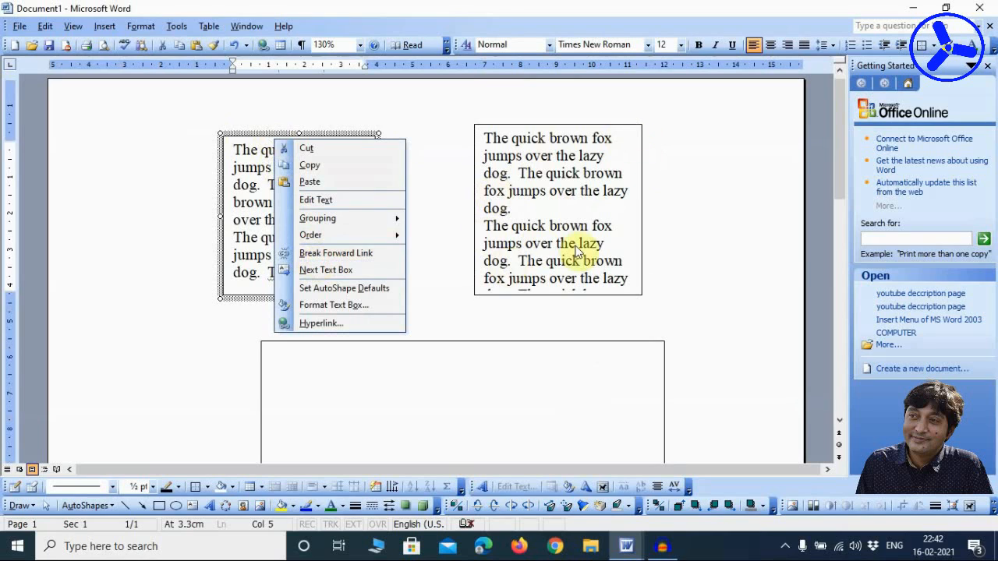
click(312, 253)
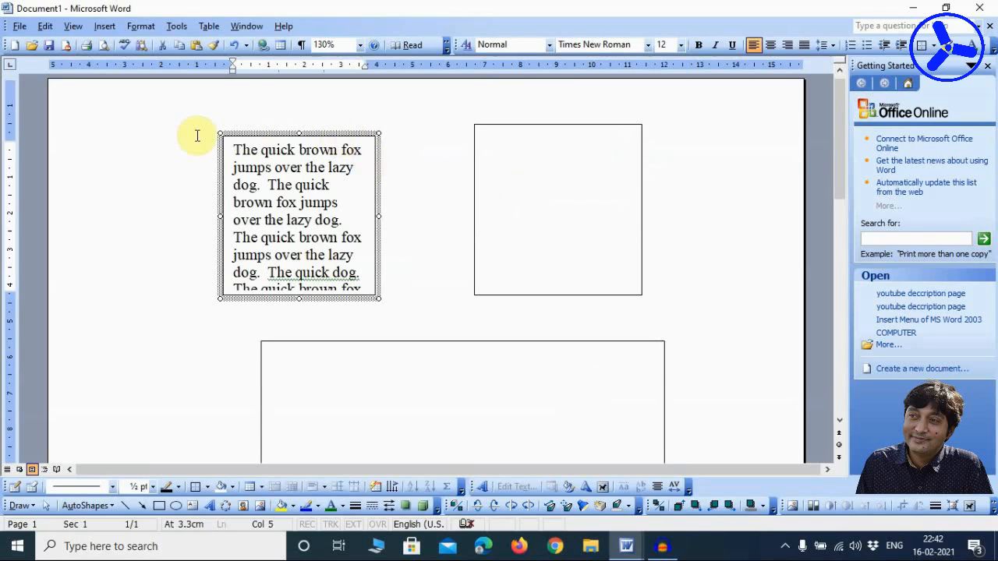
- Enlarge the text box containing the sample text, then delete that whole text box
right_click(284, 139)
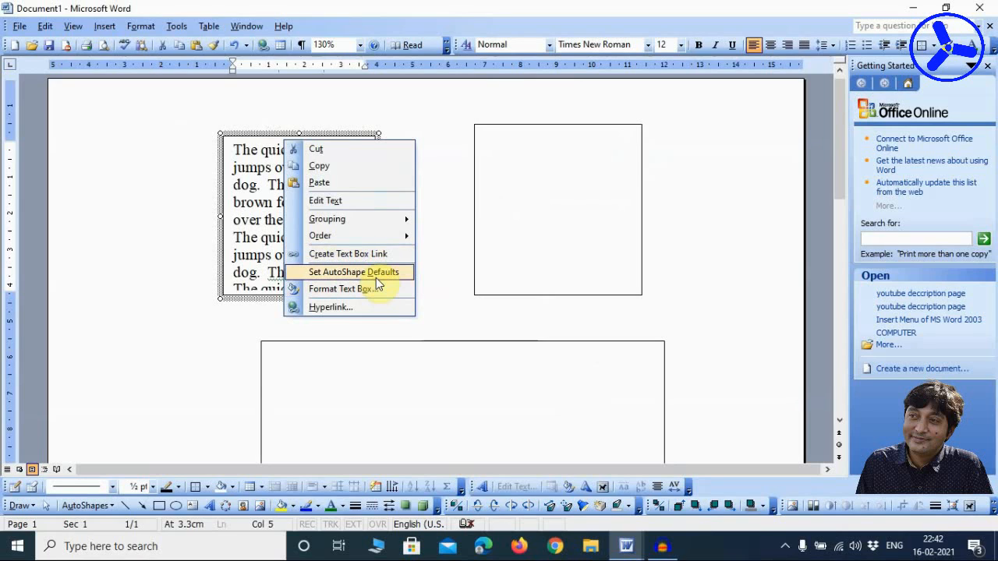
click(376, 278)
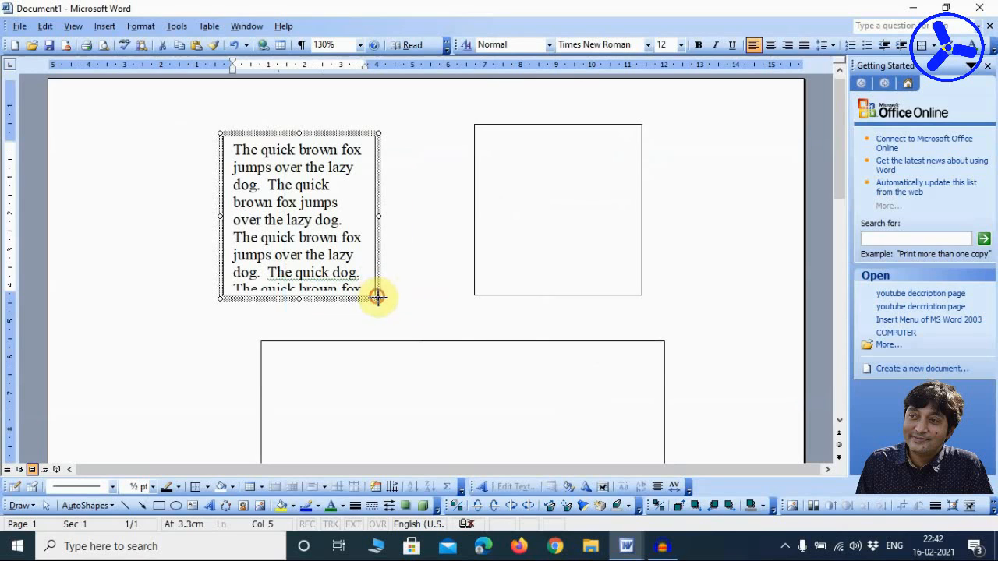
drag(379, 297, 453, 353)
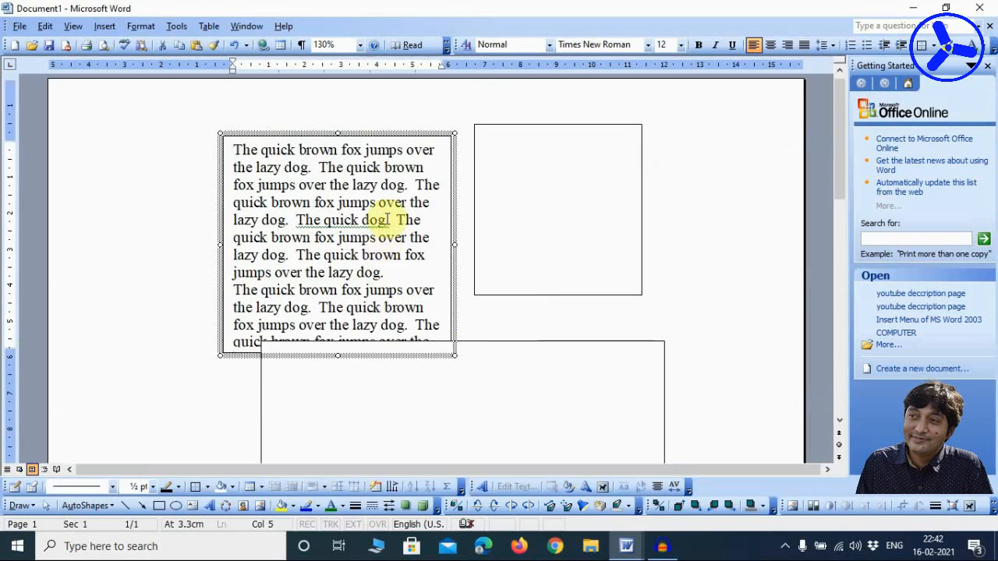
click(369, 136)
key(Delete)
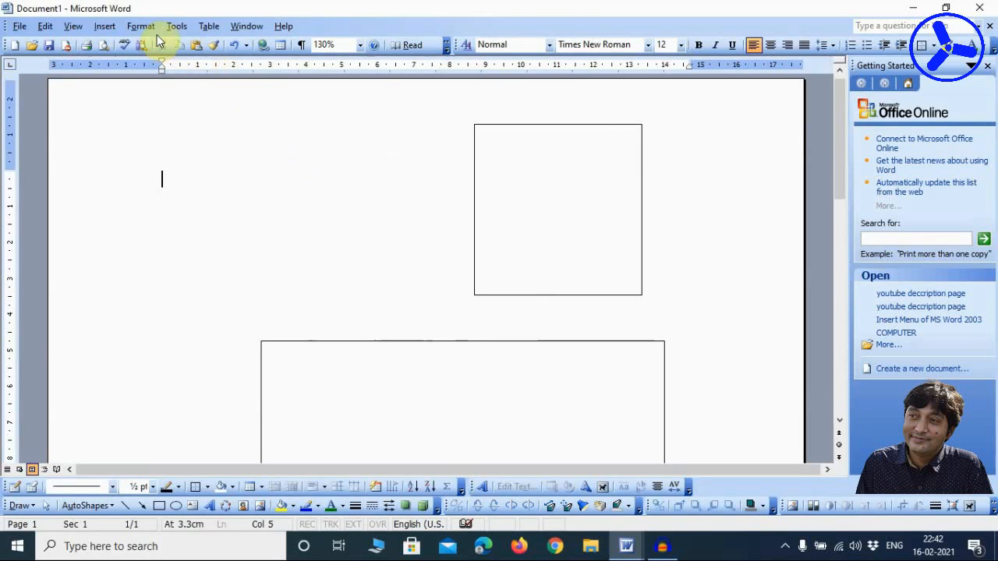
- Give the empty square text box a solid blue fill through its text box formatting
click(513, 125)
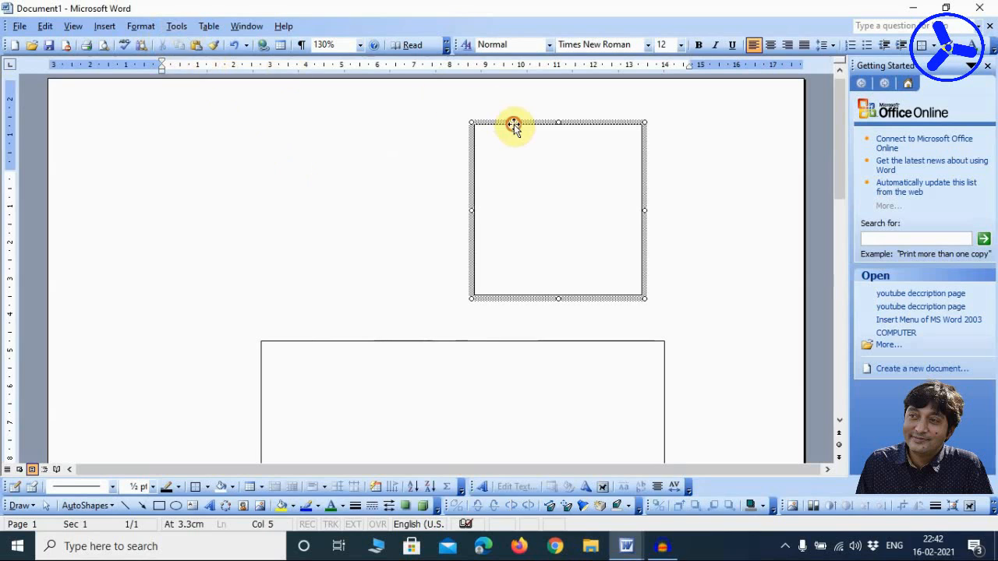
right_click(513, 125)
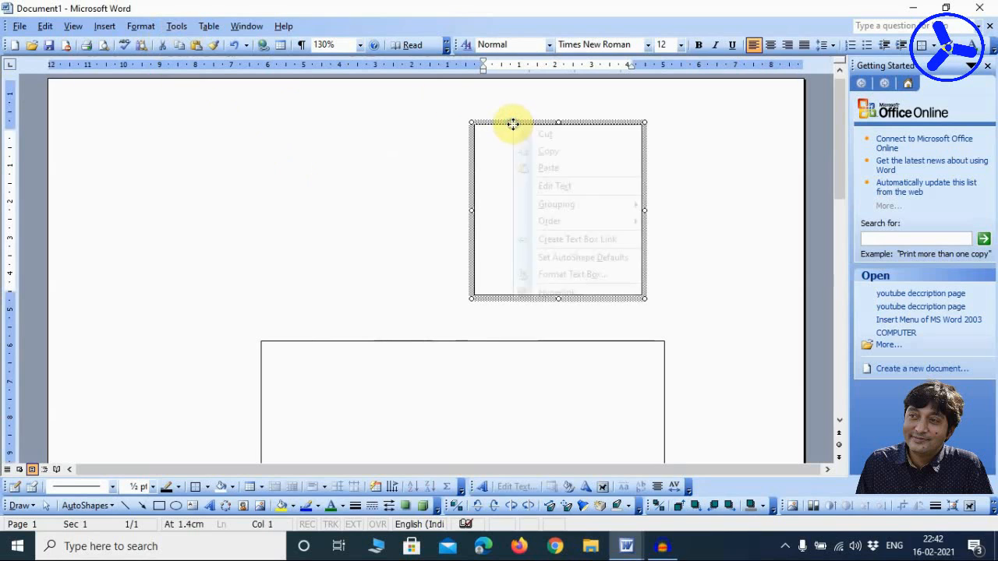
click(611, 278)
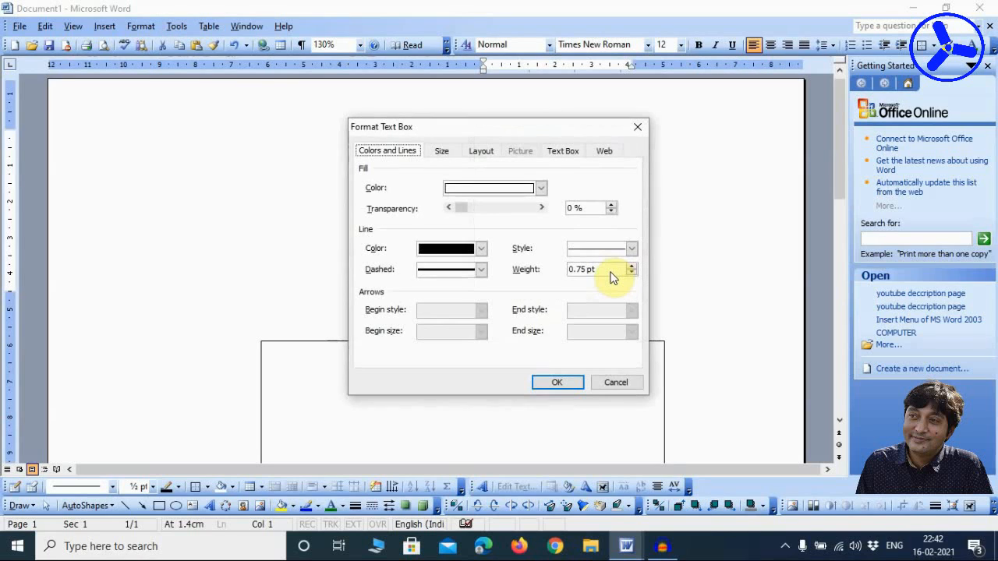
click(538, 189)
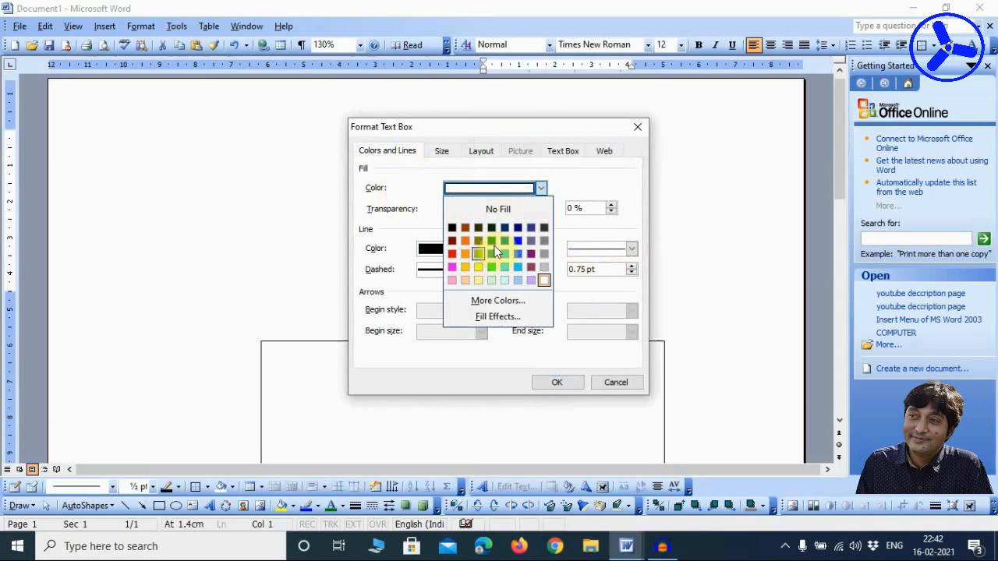
click(521, 246)
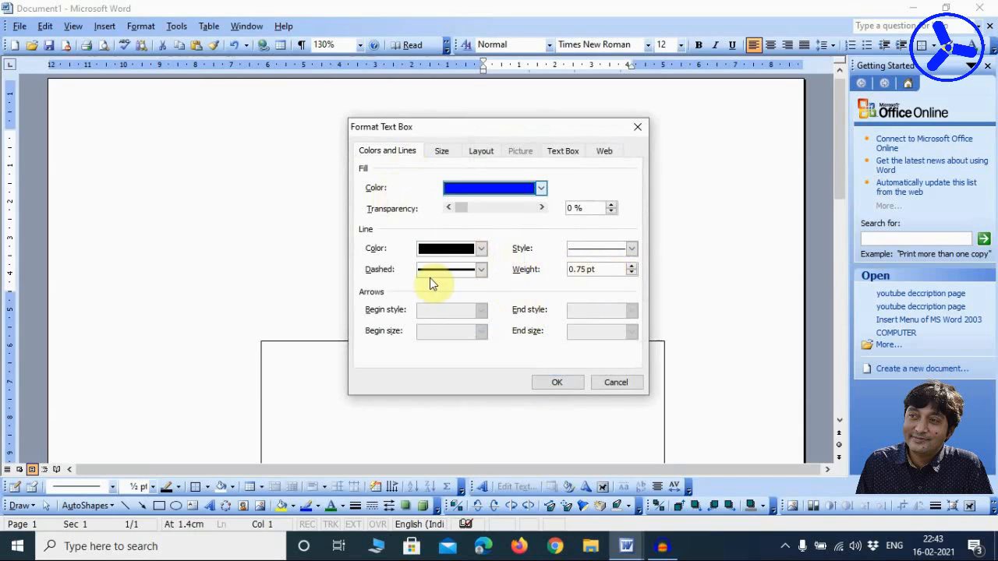
click(555, 380)
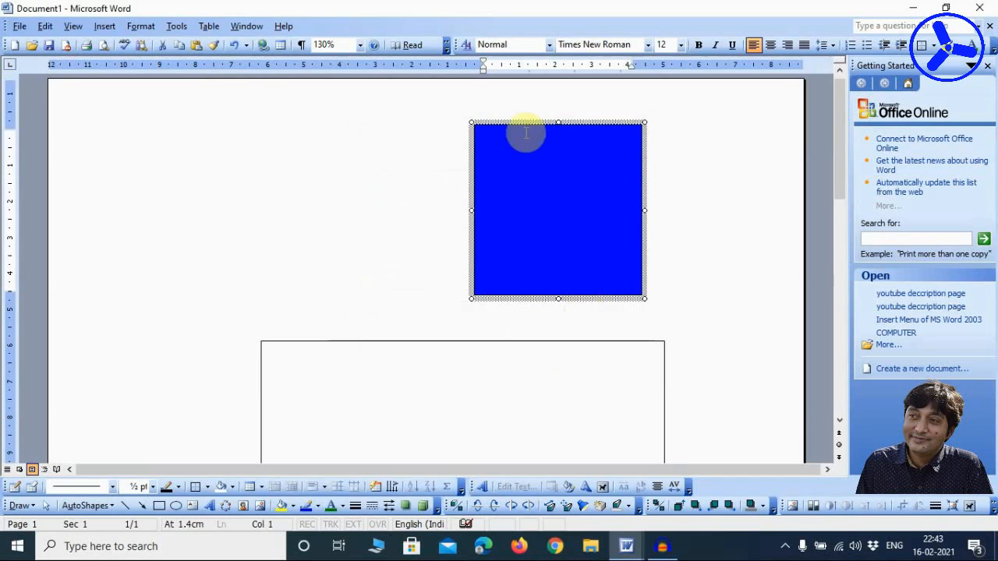
- Change the line color of the blue text box to red in its text box formatting
right_click(529, 125)
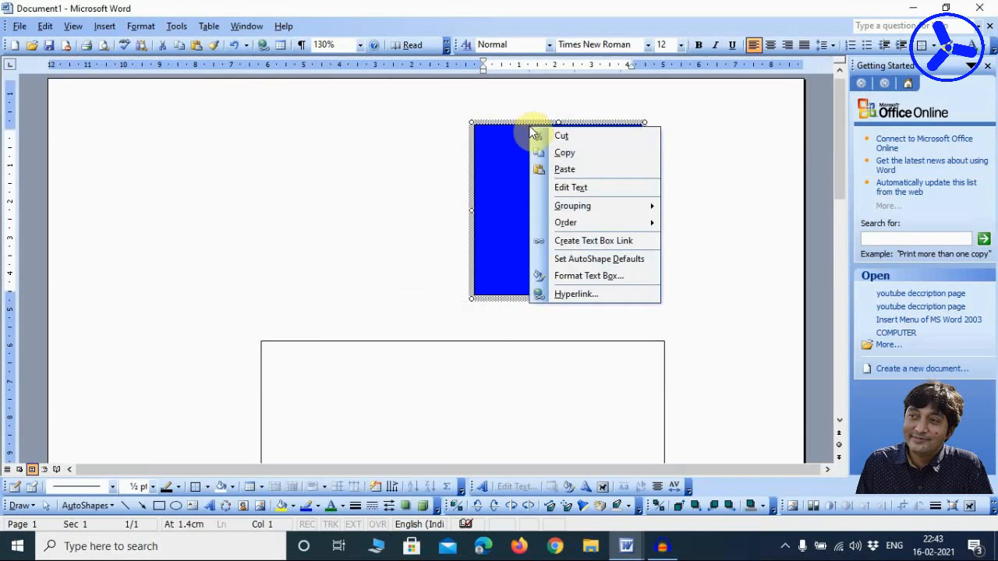
click(551, 273)
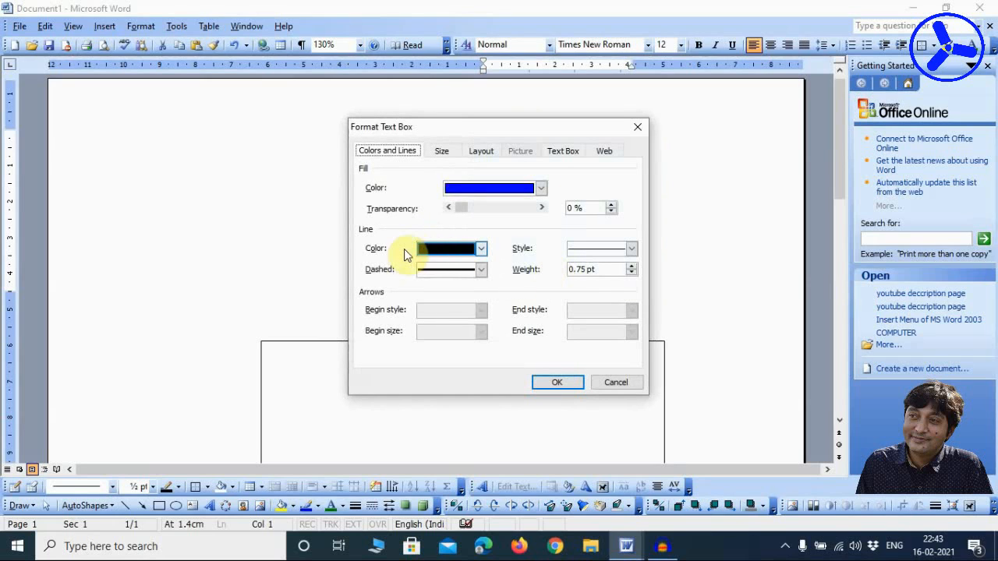
click(433, 250)
click(432, 254)
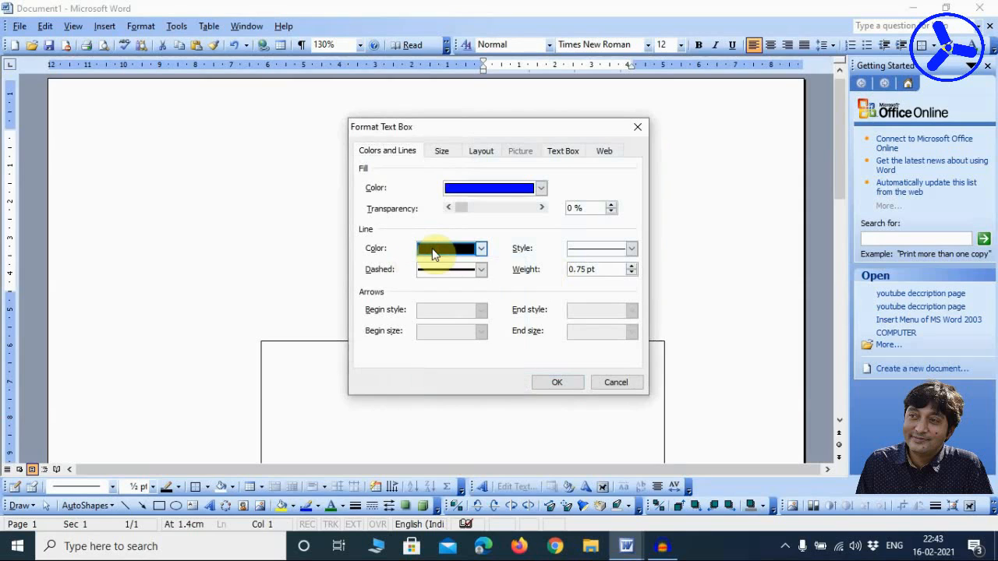
click(433, 253)
click(428, 312)
- Set the text box outline to the solid 6 pt line style and apply the formatting
click(593, 248)
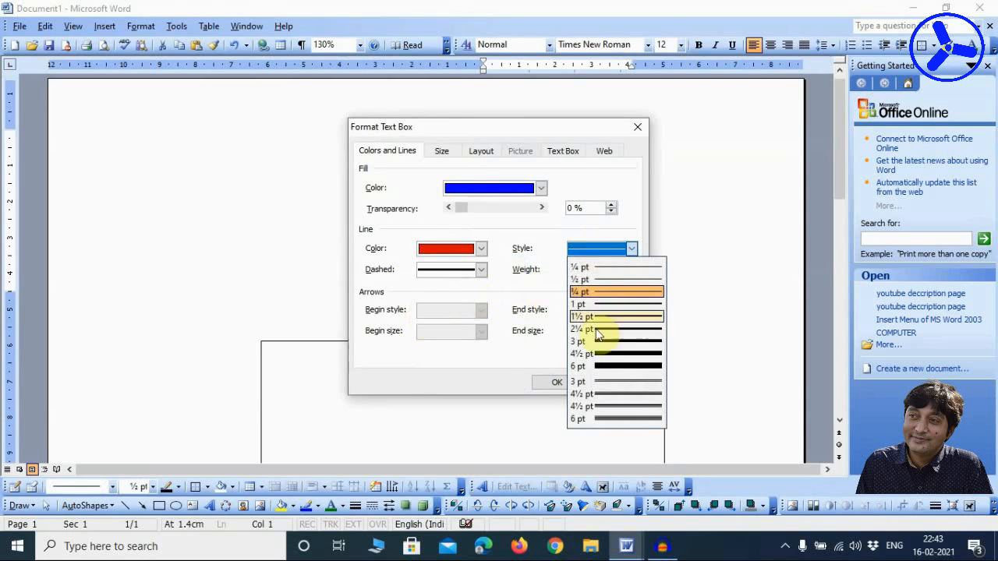
click(598, 368)
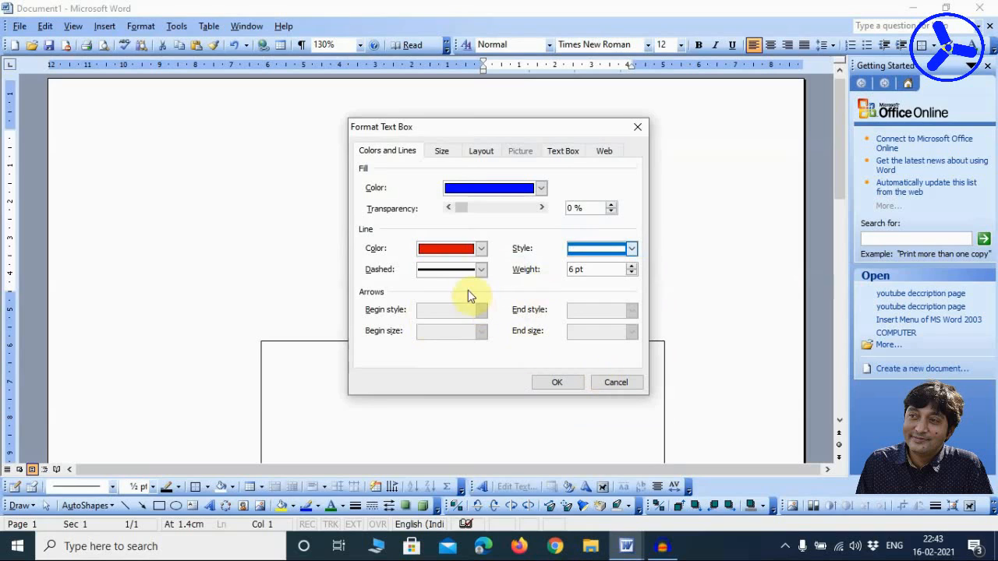
click(477, 270)
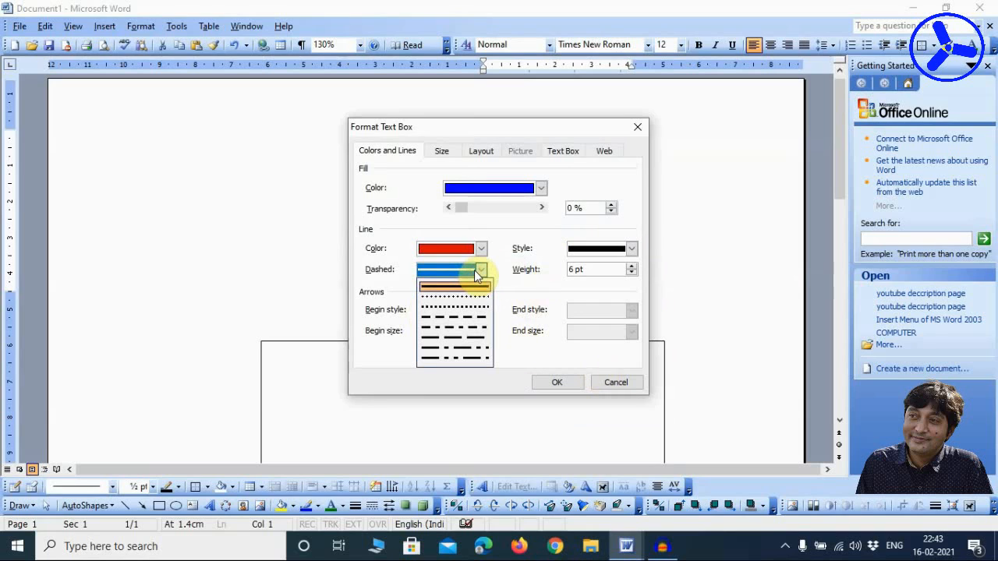
click(474, 270)
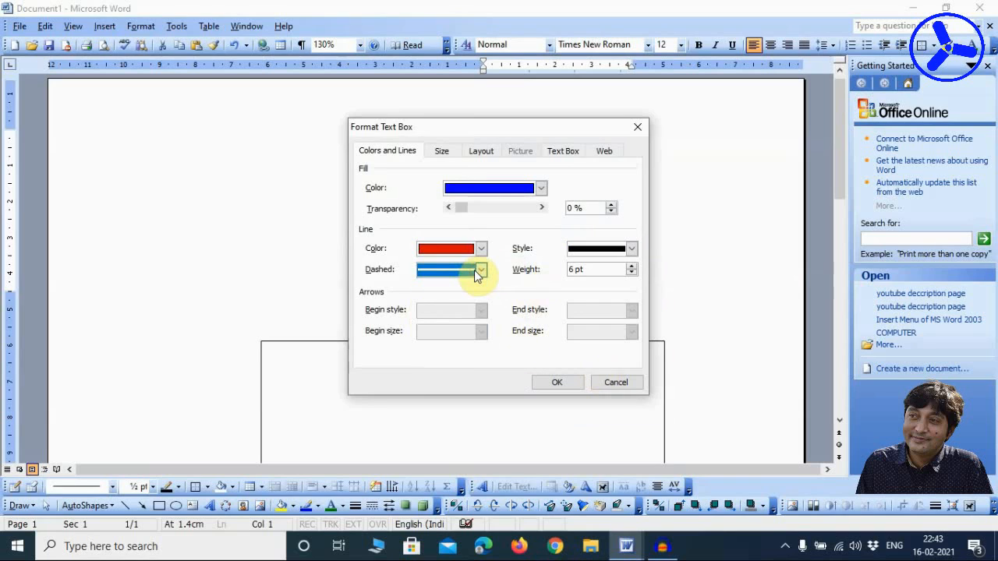
click(549, 382)
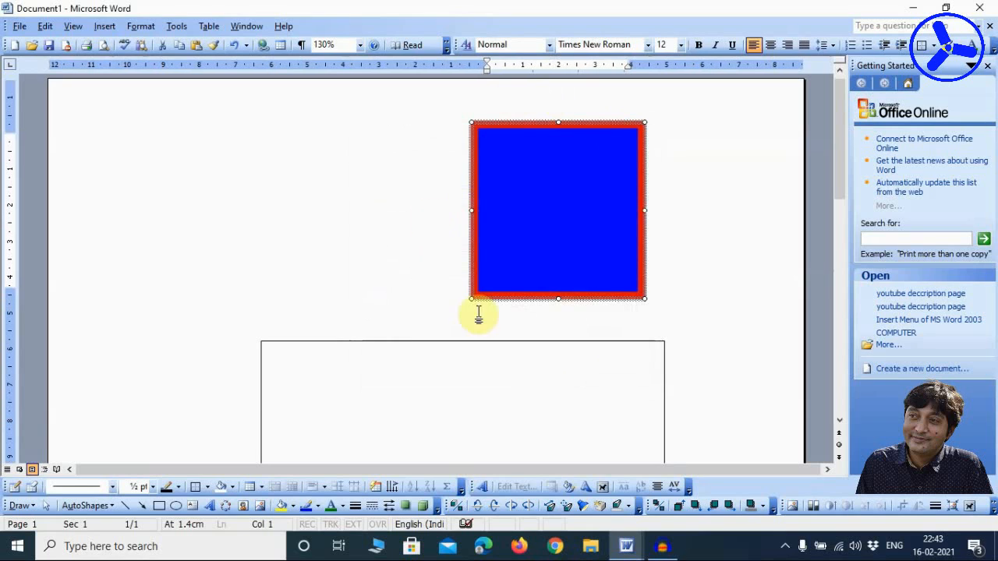
- Resize the blue text box to a height of 5.86 cm and a width of 5.66 cm
right_click(542, 129)
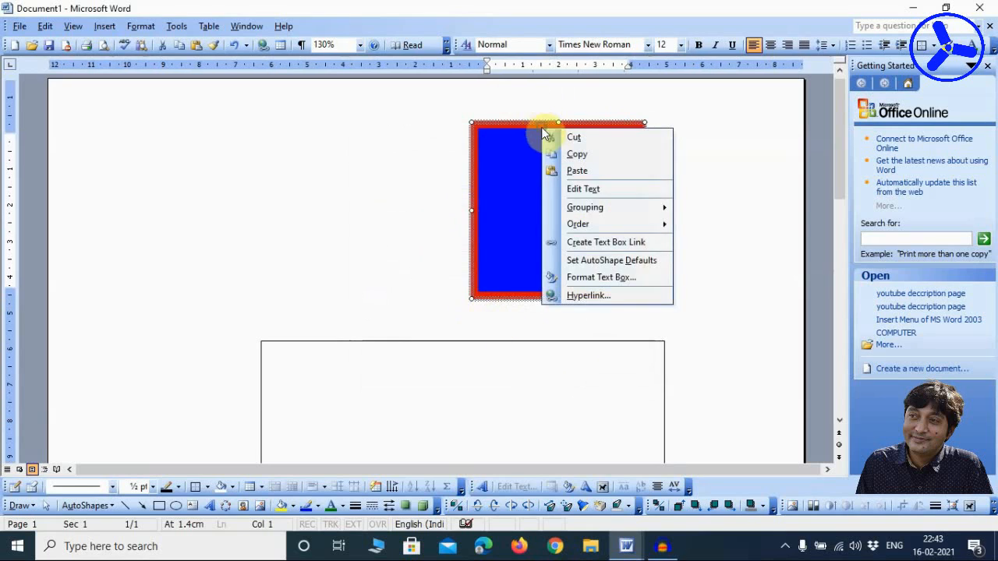
click(567, 282)
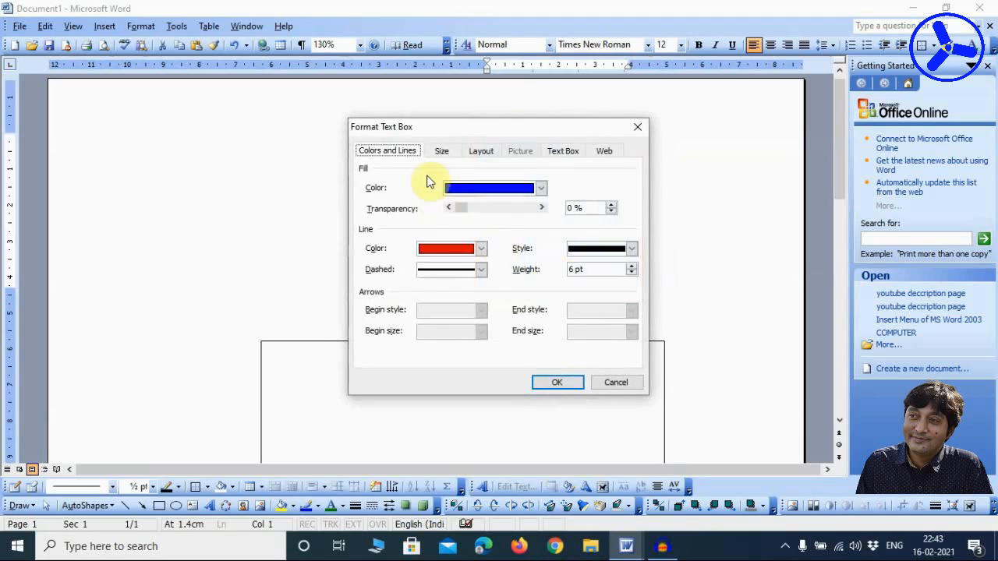
click(441, 153)
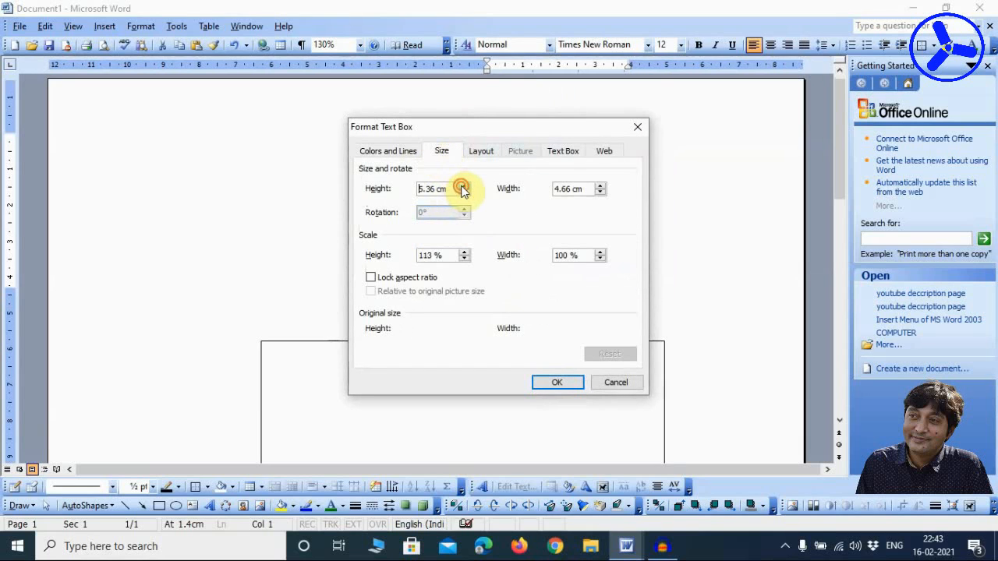
double_click(600, 185)
drag(546, 135, 296, 122)
click(320, 374)
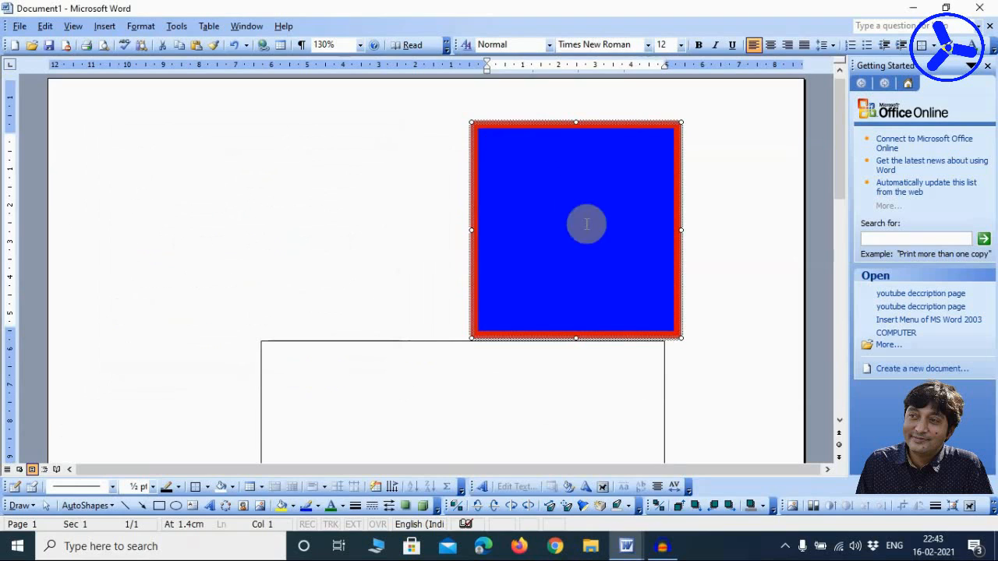
- Set the blue text box's wrapping style to Behind text and move it down so it overlaps the white text box
right_click(590, 127)
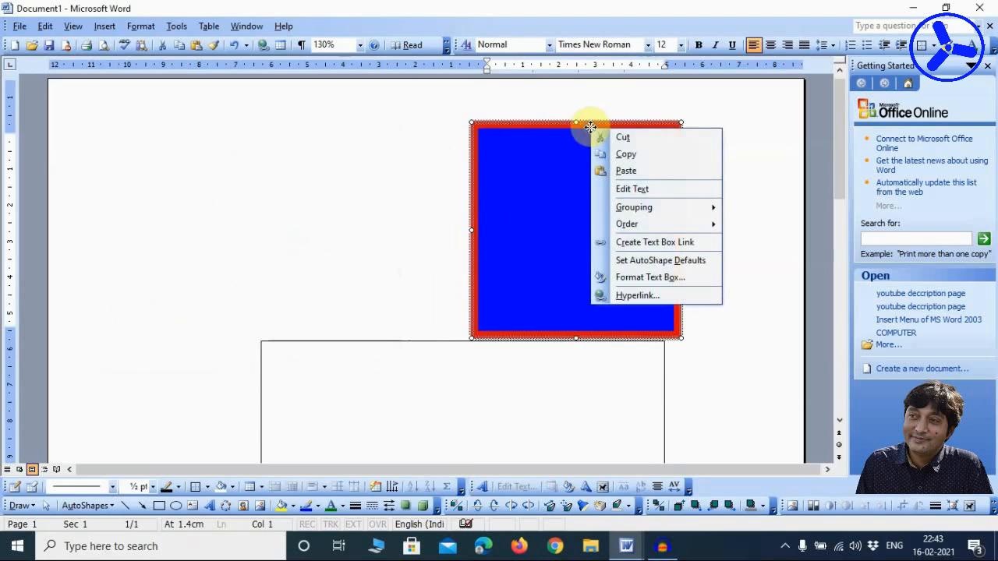
click(643, 278)
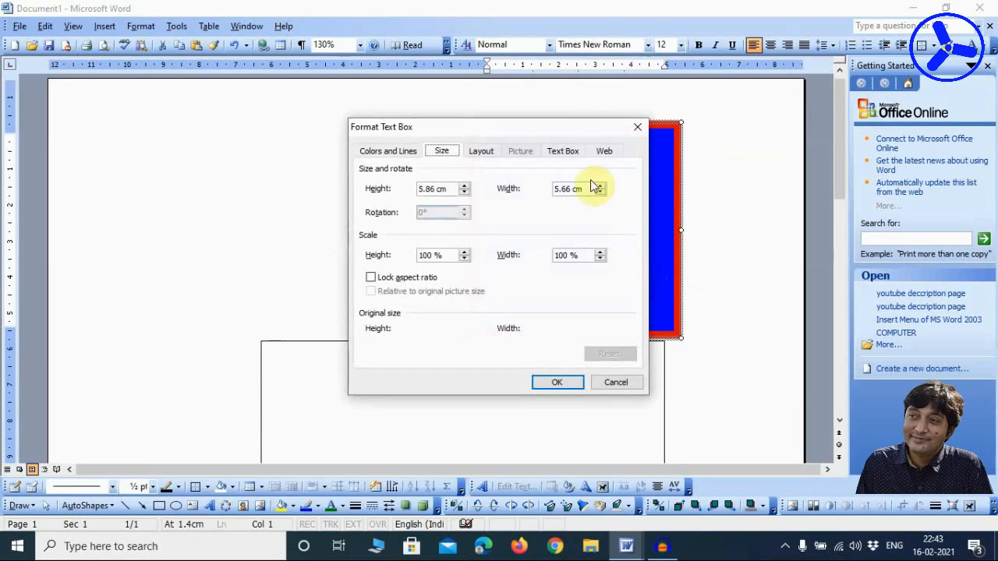
click(482, 151)
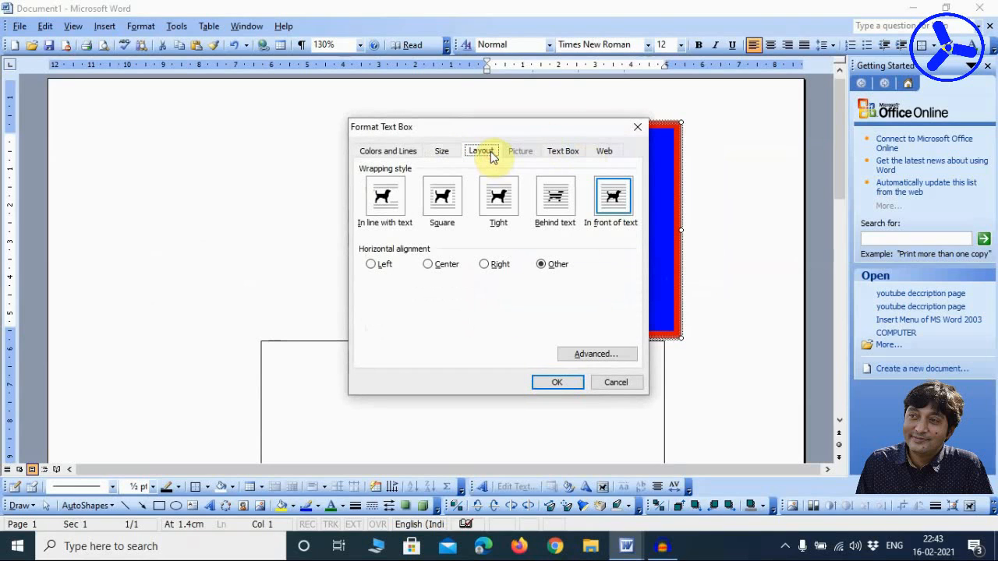
click(558, 204)
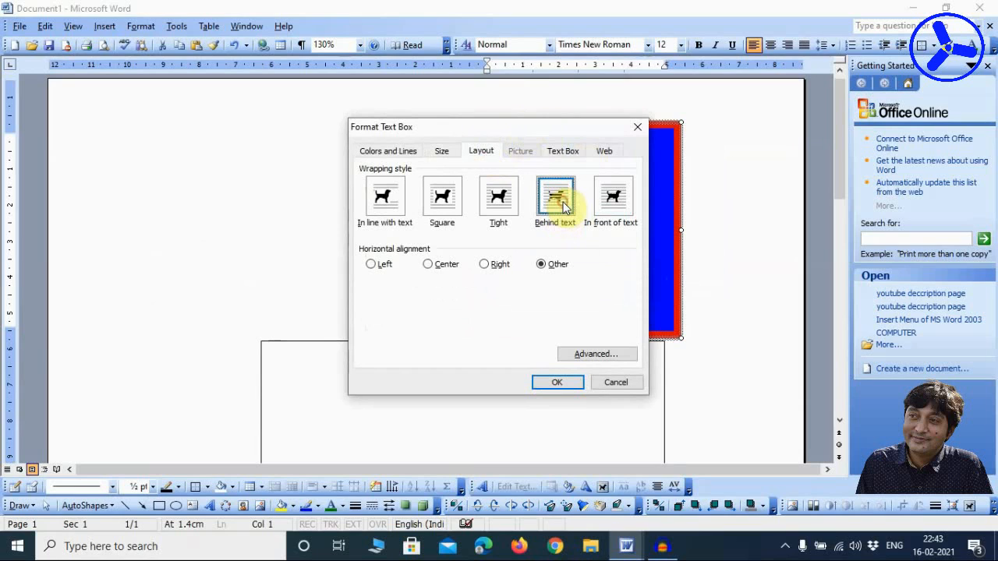
click(556, 382)
drag(574, 131, 529, 279)
scroll(493, 348, down, 3)
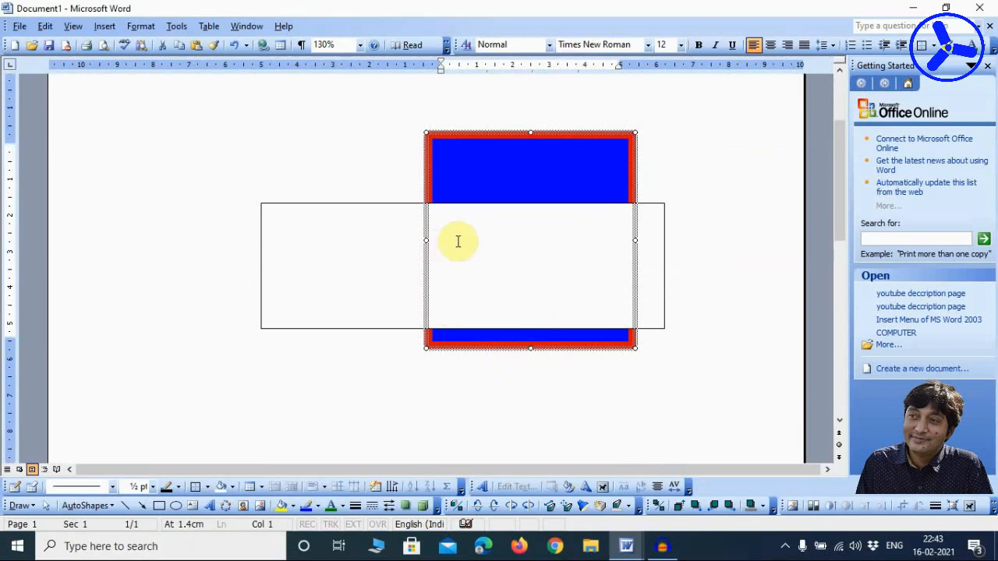
- Fill the white text box with three lines of random uppercase filler text
click(353, 237)
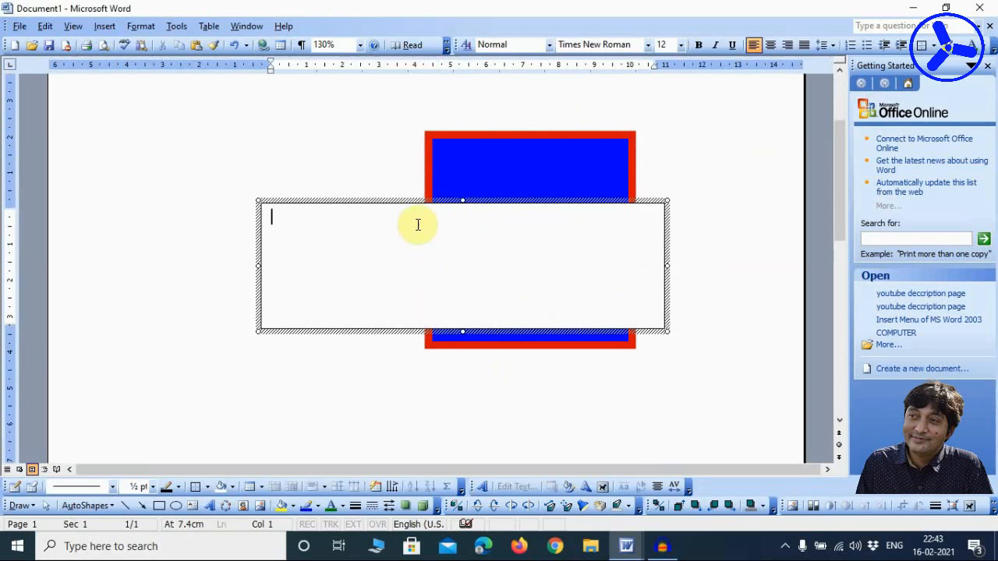
text(LSKEJFKLASJDFKL;JASKL;DJ ASKL;DJKLS;DFJK;LS)
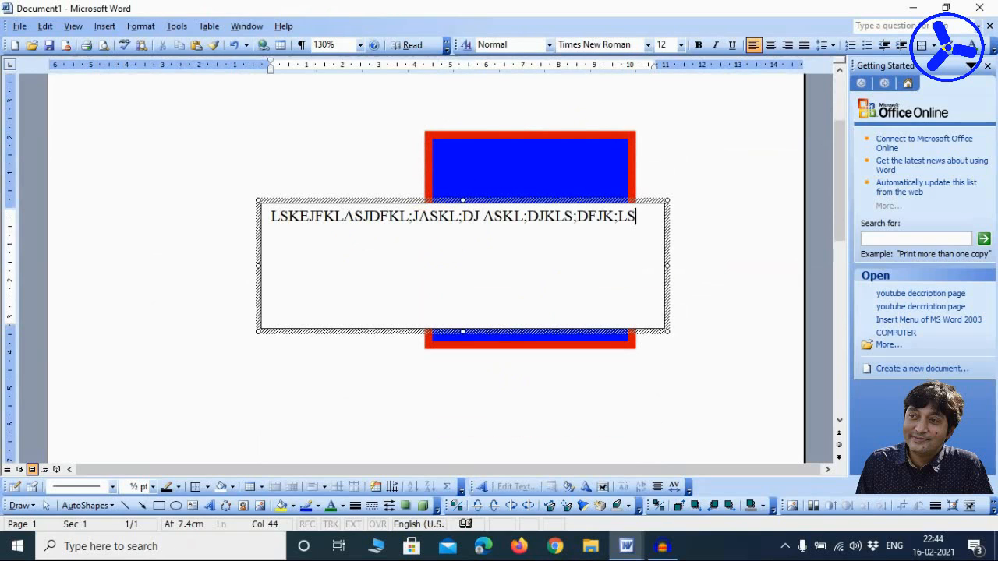
text(DJFK;LSDJ FKL;SJDFKL;J SDKL;FJKSL;DFJ KL;SDJFKL;SDJFK;LSDJFKL;J)
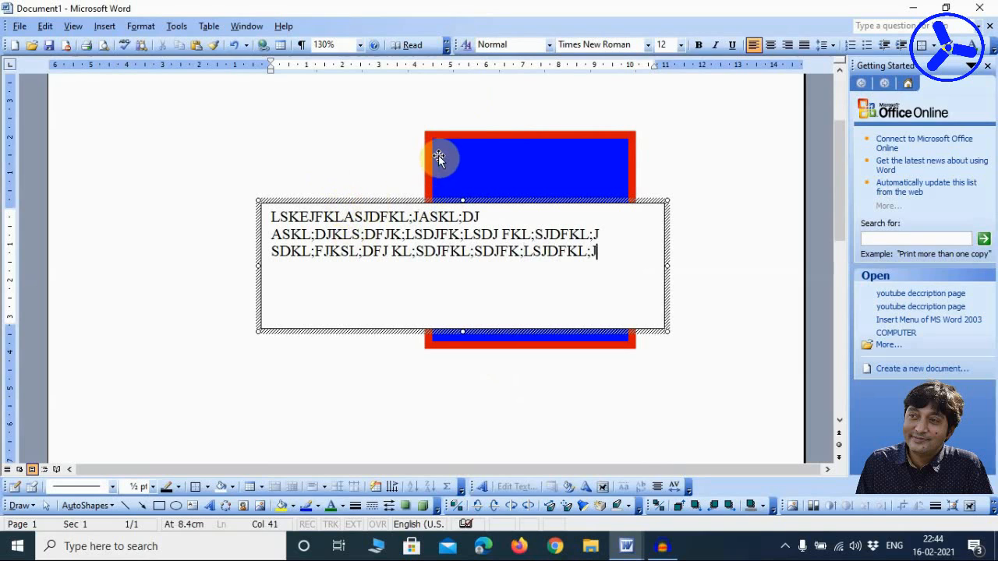
- Set the blue text box's wrapping style to In front of text and apply it
click(470, 139)
right_click(470, 138)
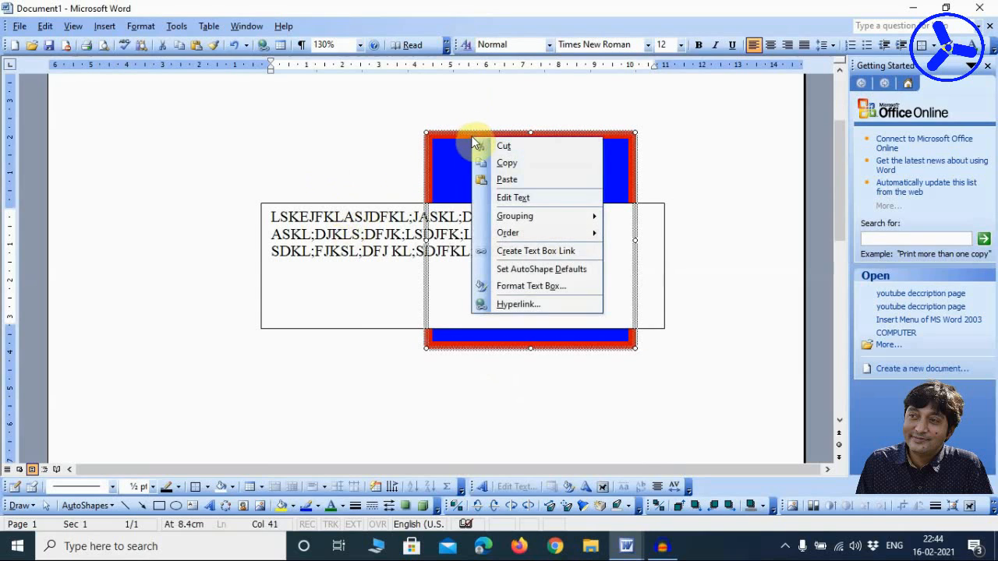
click(511, 285)
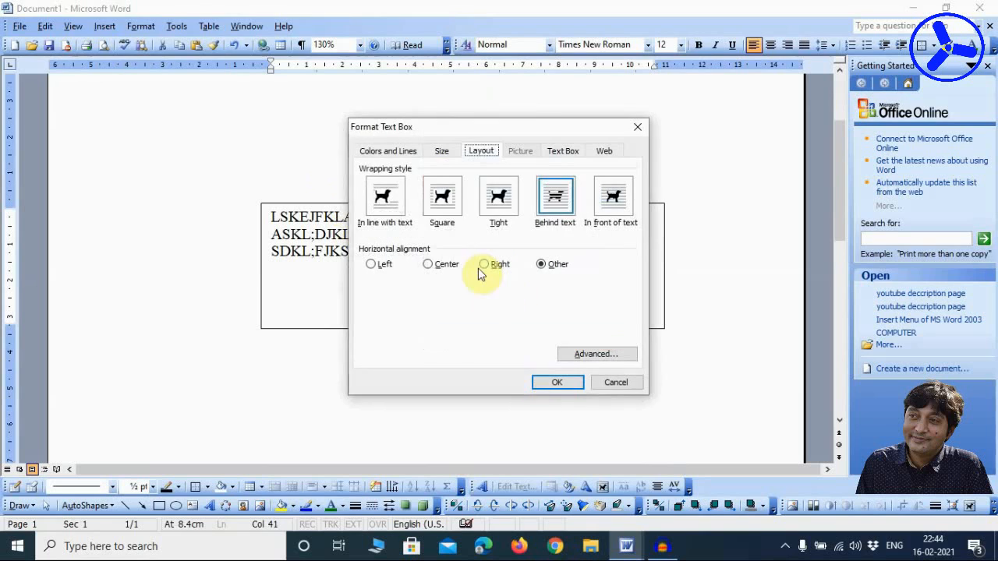
click(615, 197)
click(546, 382)
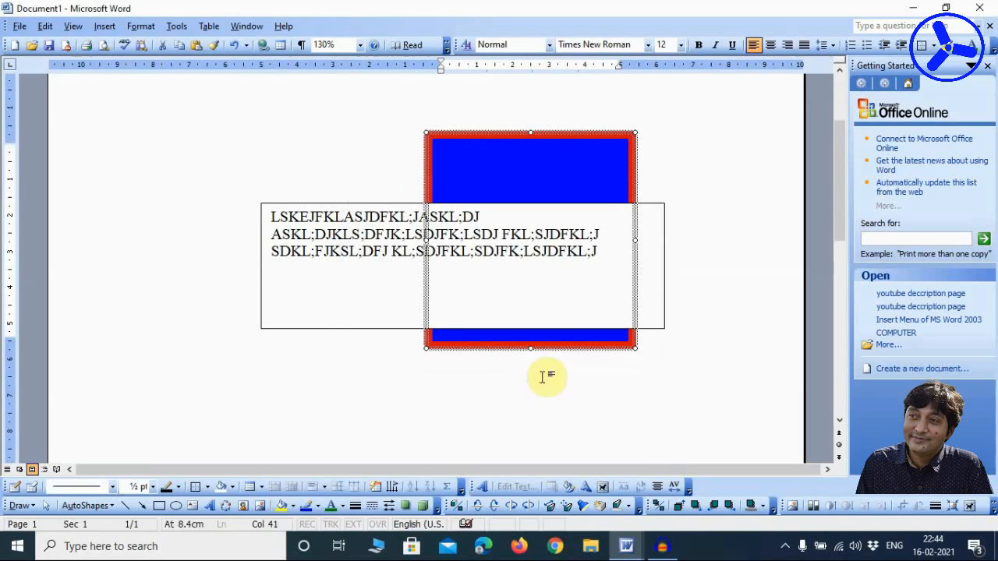
- Examine the Tight, Square and In line with text wrapping styles and the internal margin options of the blue text box without applying changes
right_click(561, 139)
click(584, 287)
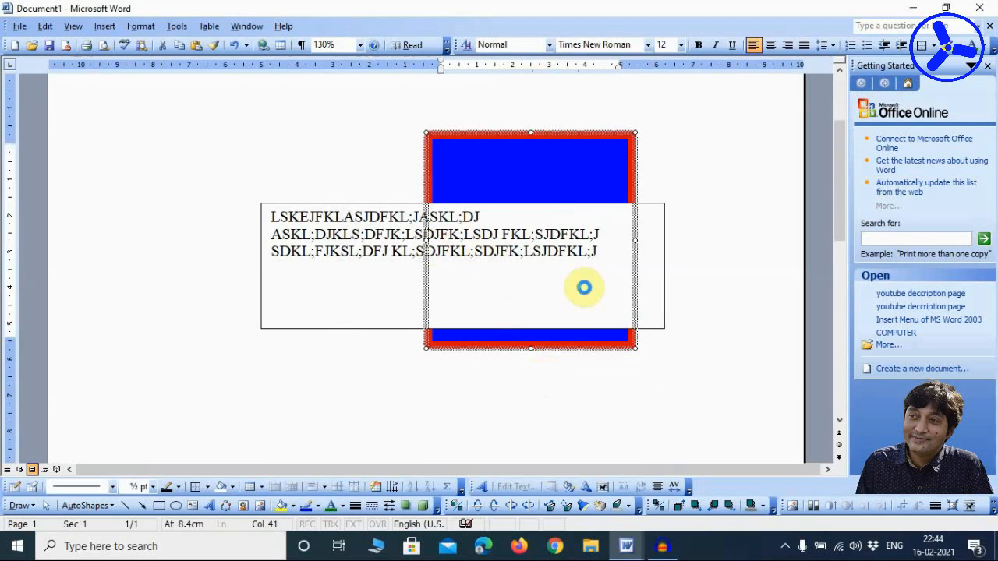
click(497, 198)
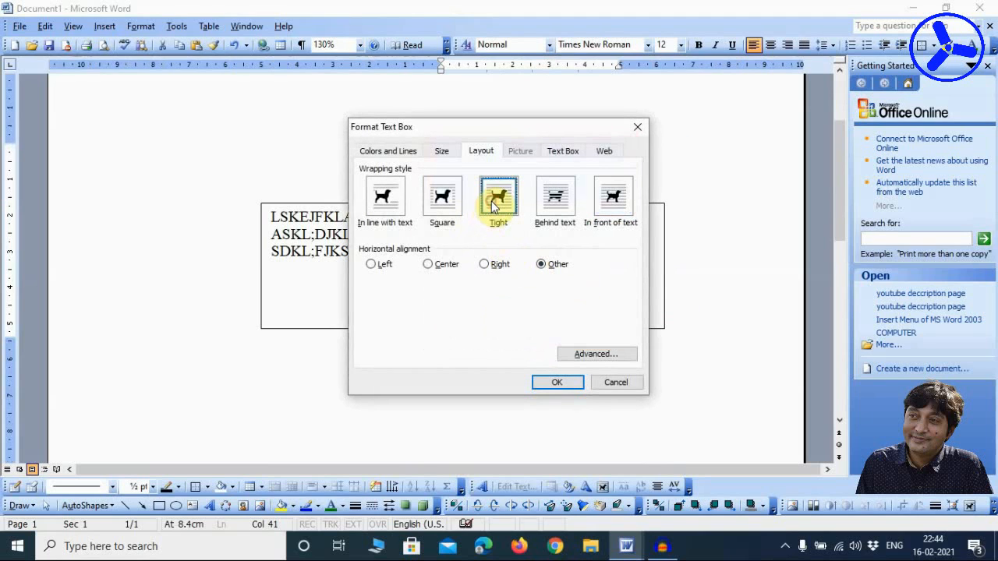
click(441, 204)
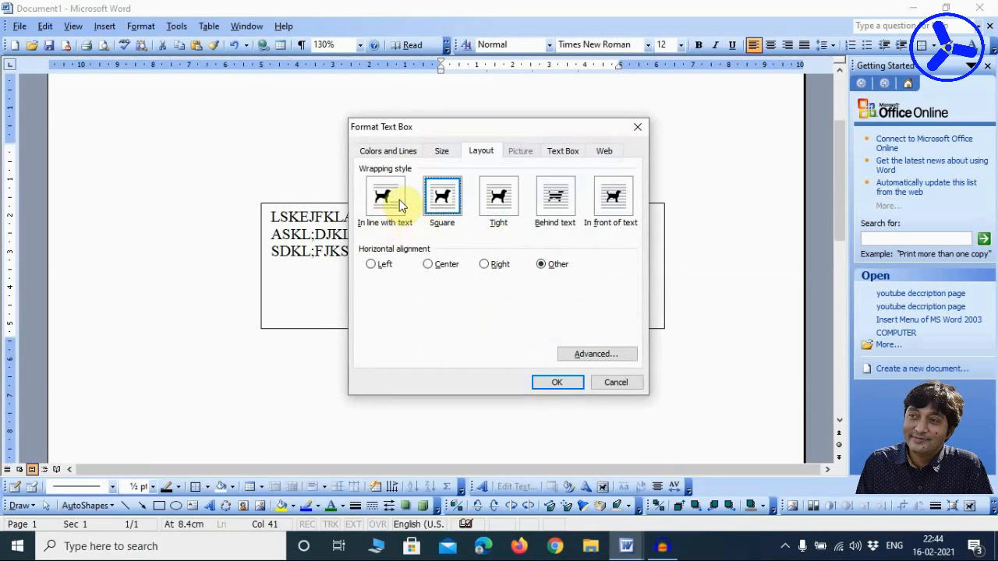
click(400, 200)
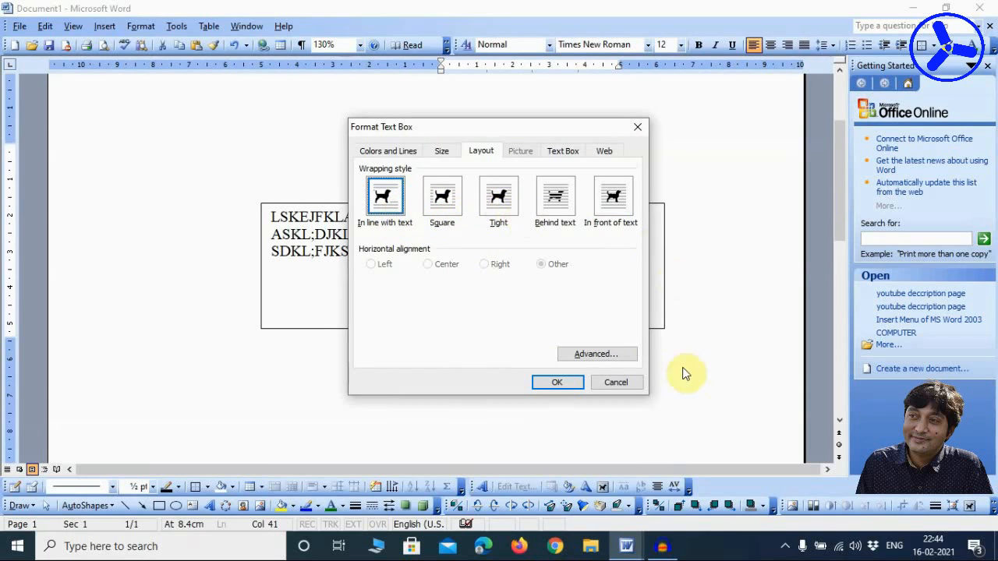
click(571, 155)
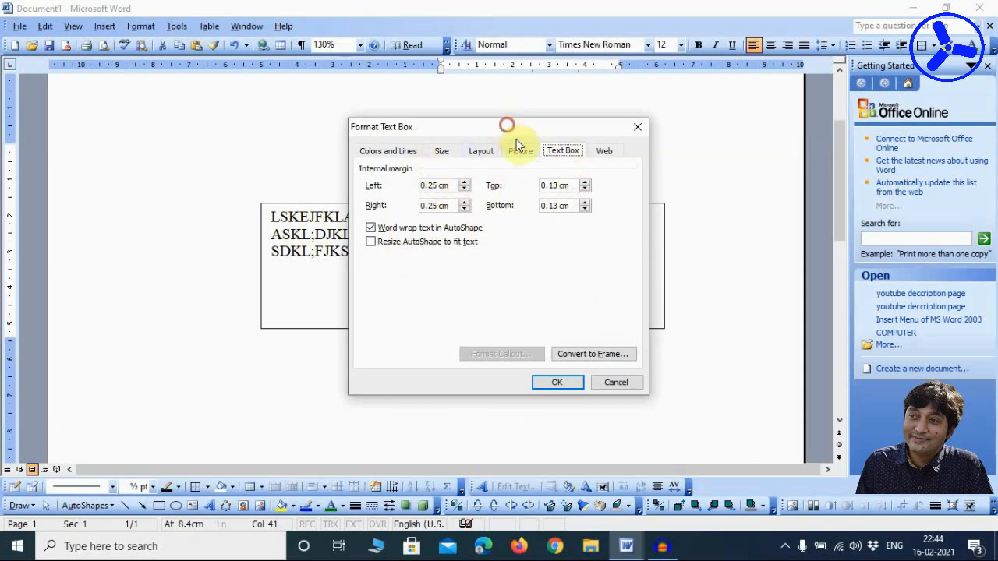
drag(515, 139, 641, 263)
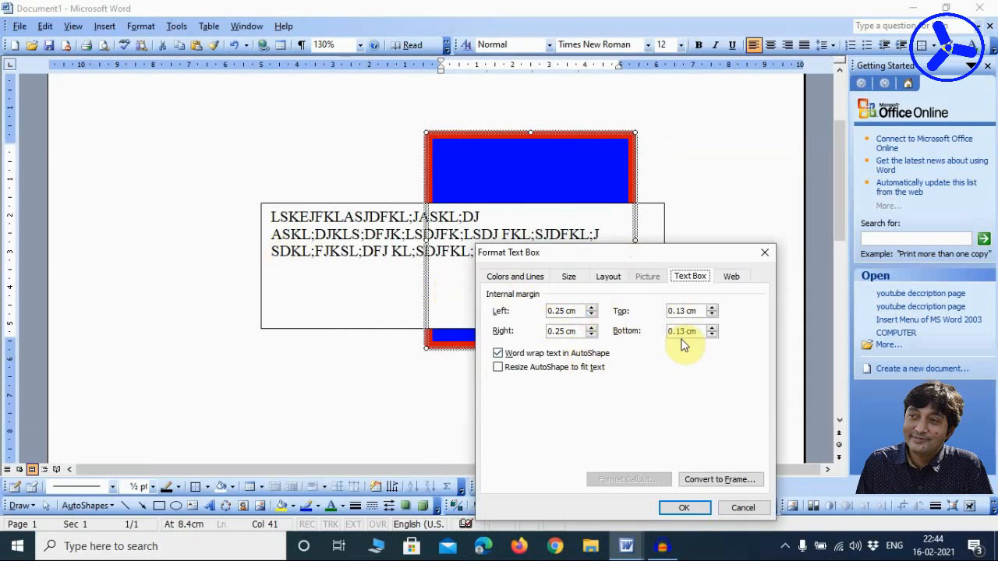
click(762, 257)
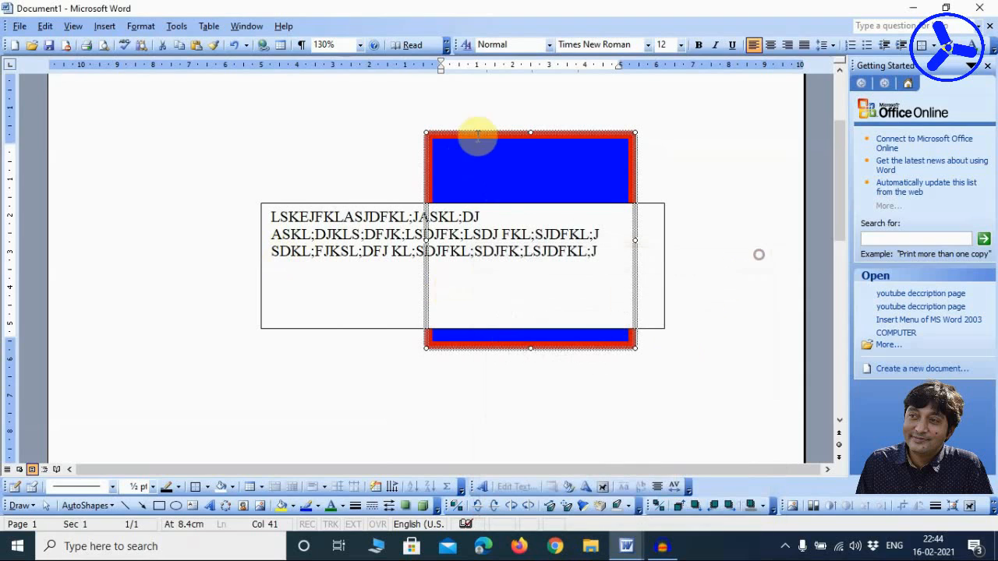
- Move the blue text box toward the page's upper right and enter several lines of random filler text in it
drag(499, 131, 643, 103)
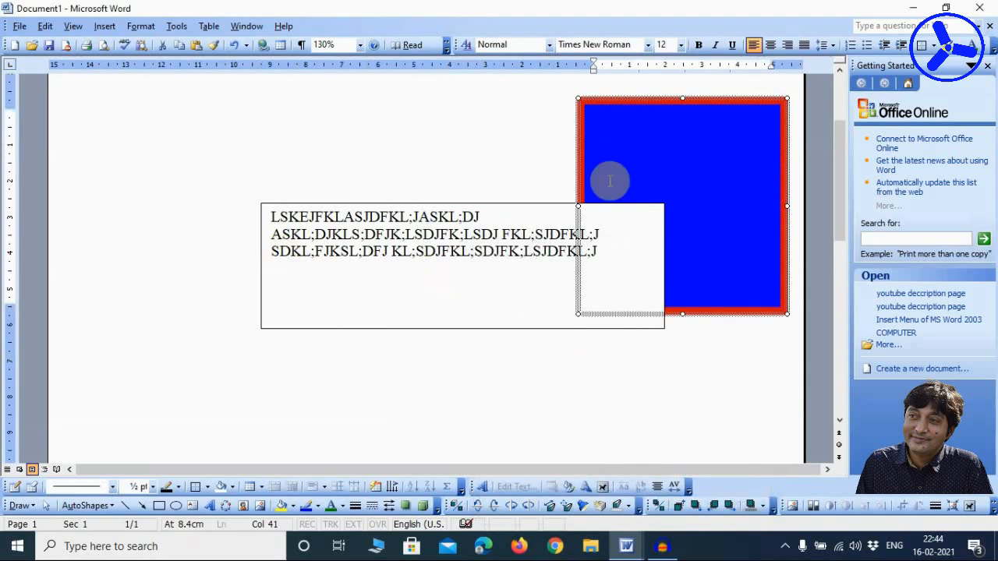
click(606, 145)
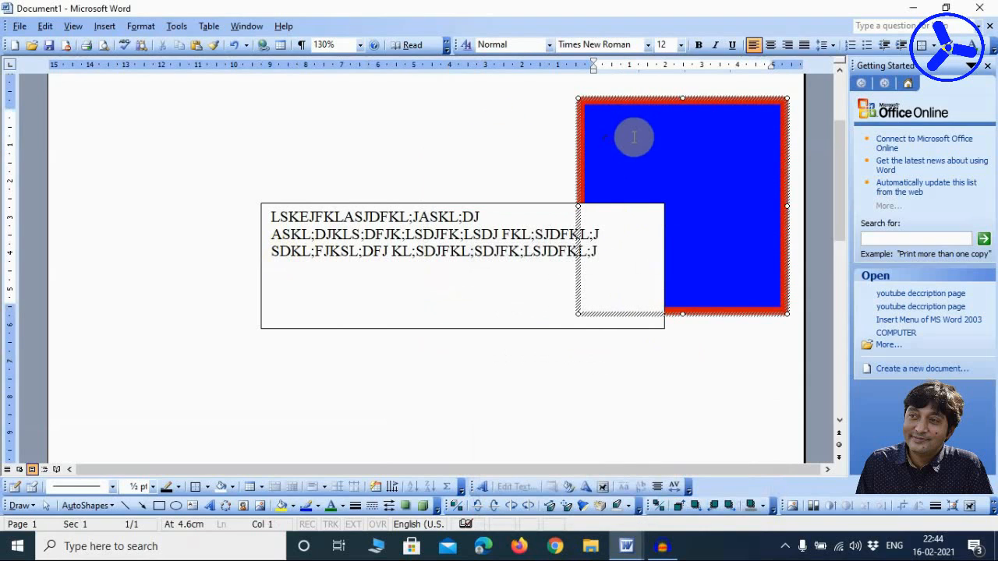
text(,sDKLKJHASKLDJKLASJDKLASJDKLASJDKLJASDKLJASKLDJAKSLDJKLAS)
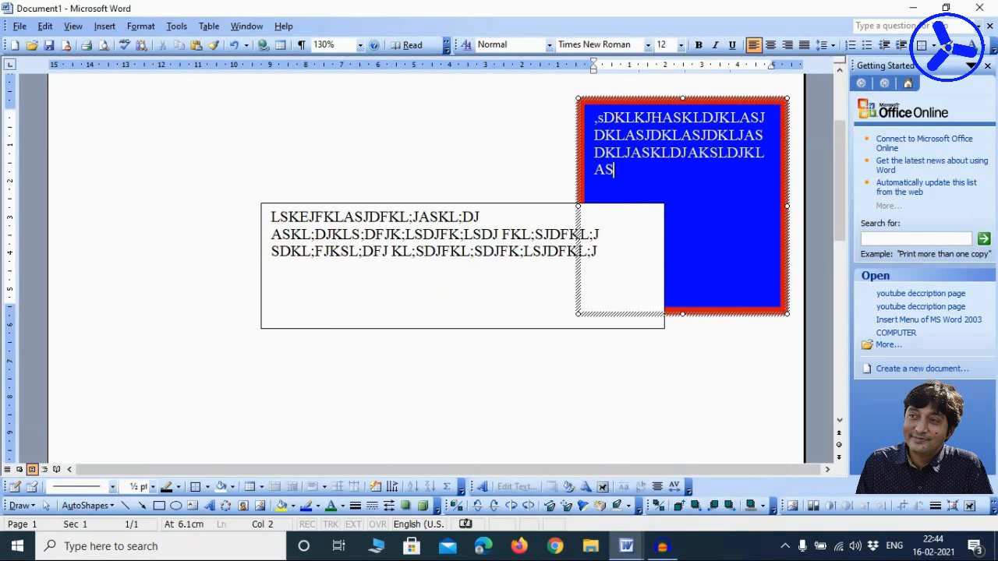
text(DJKLASJDKLASJDKLJASD)
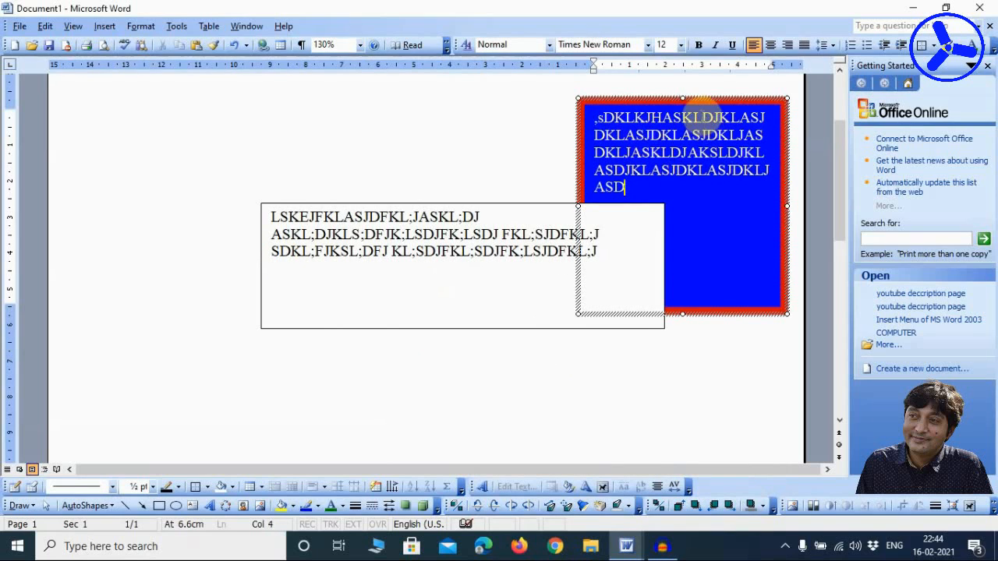
- Set the blue text box's left internal margin to 0.75 cm and apply it
right_click(708, 106)
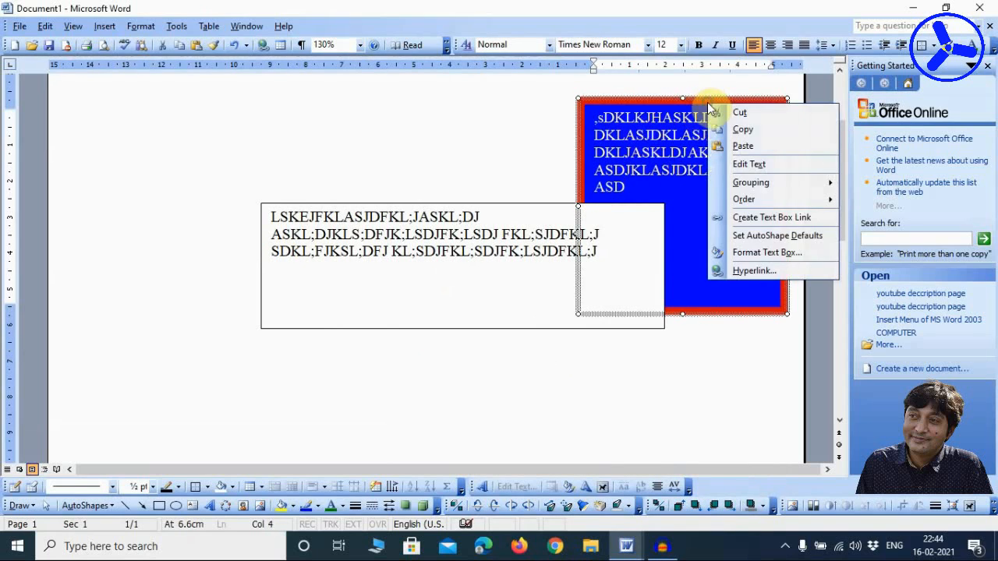
click(753, 252)
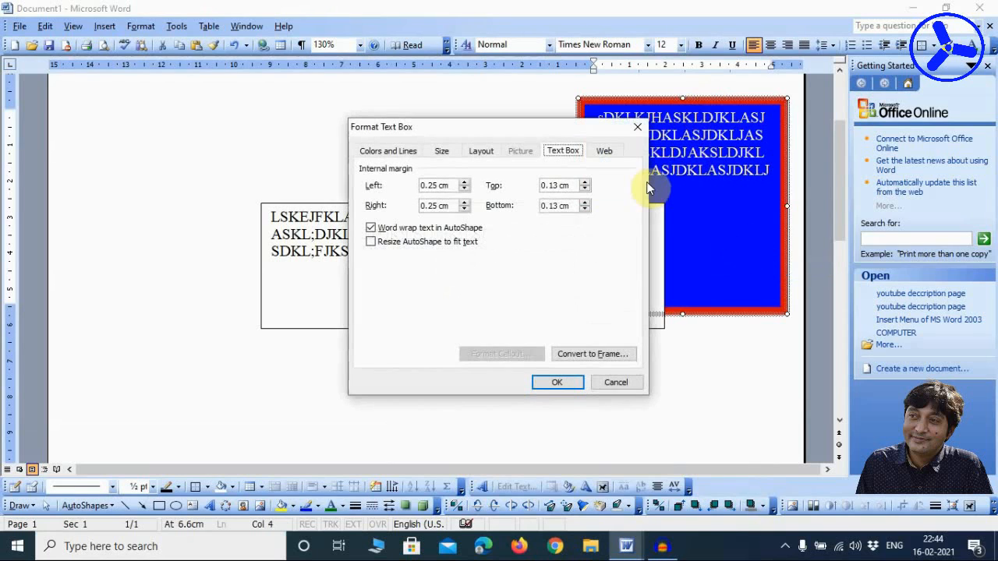
click(465, 184)
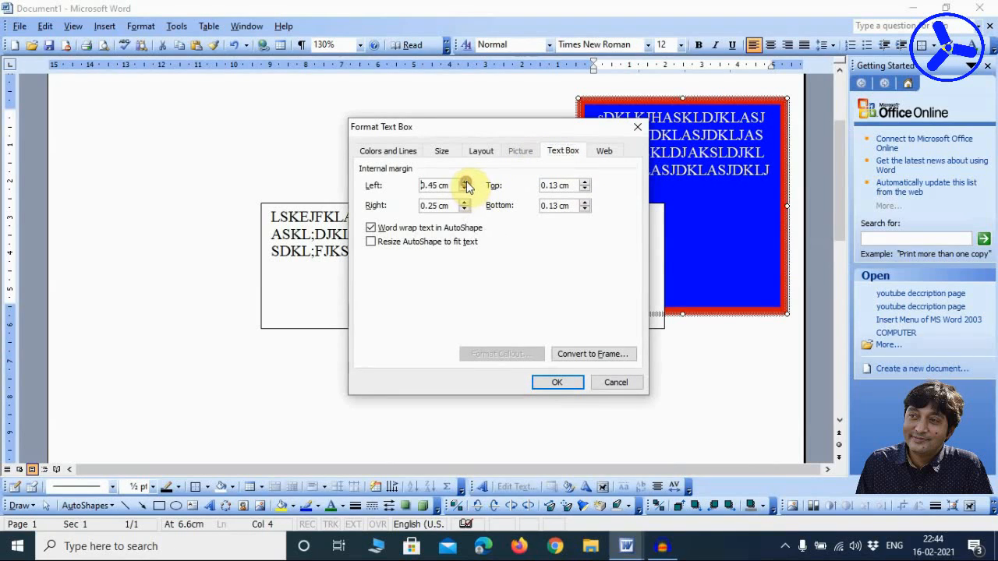
click(556, 382)
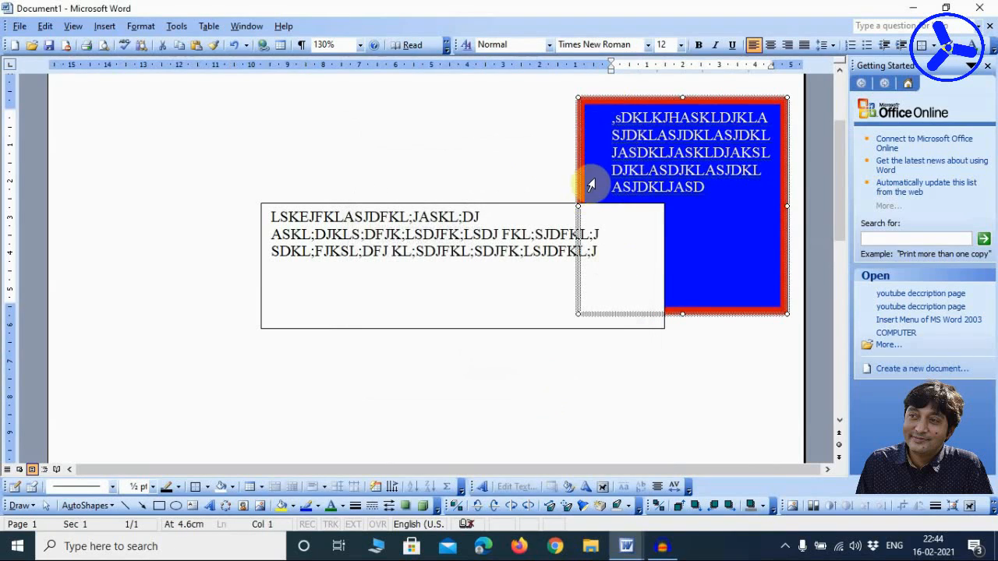
- Check the blue text box's alternative text and convert the text box to a frame, accepting possible formatting loss
right_click(650, 106)
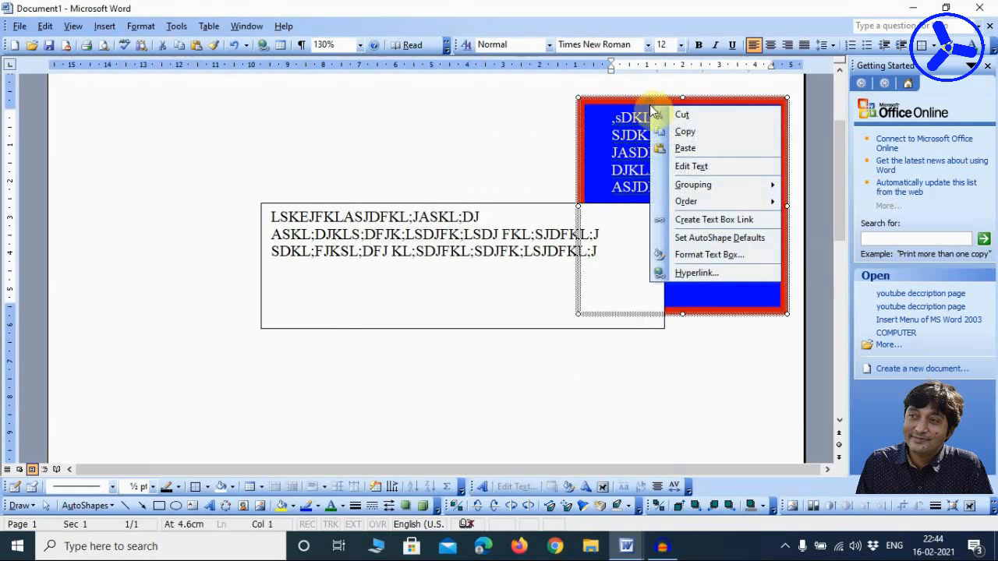
click(677, 253)
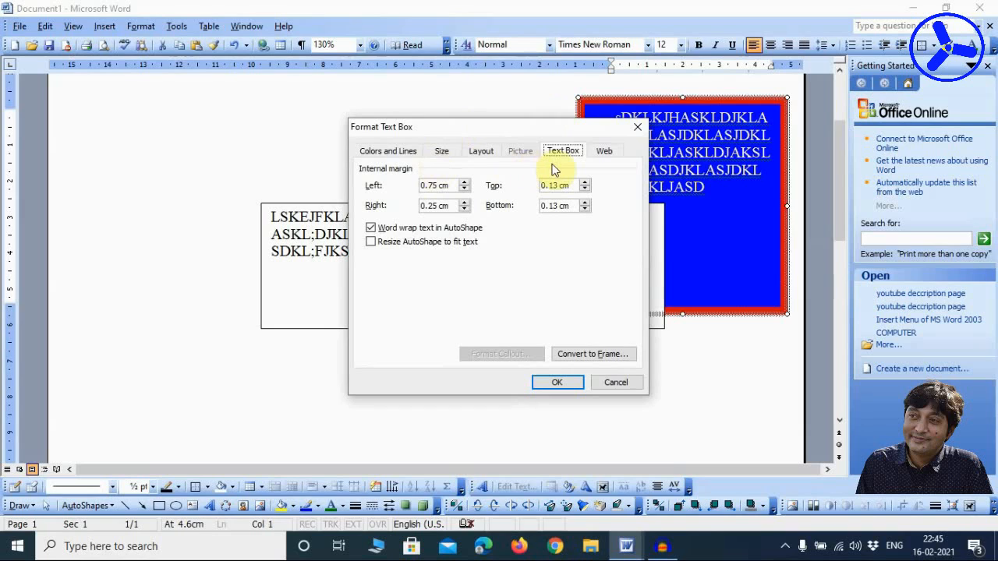
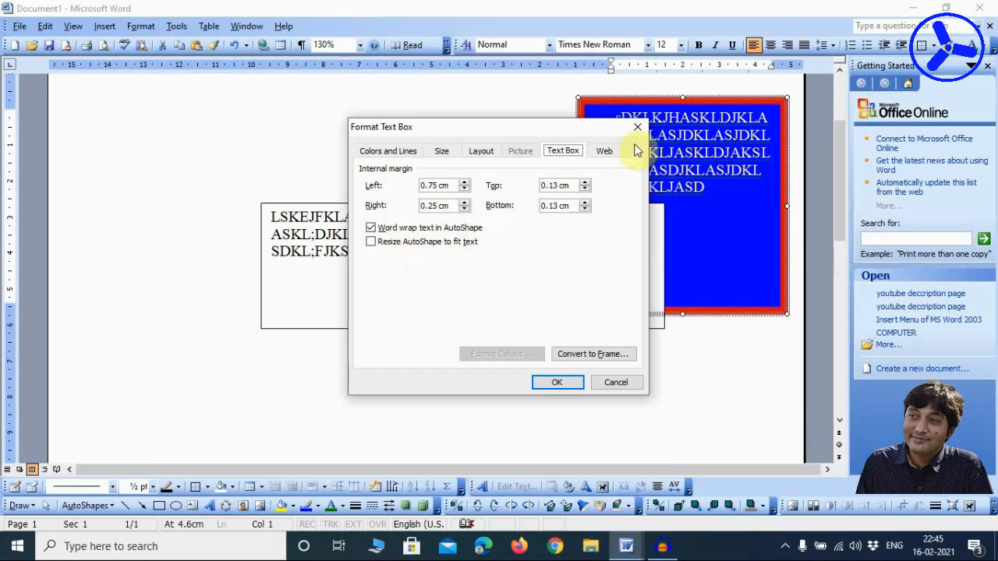
click(609, 153)
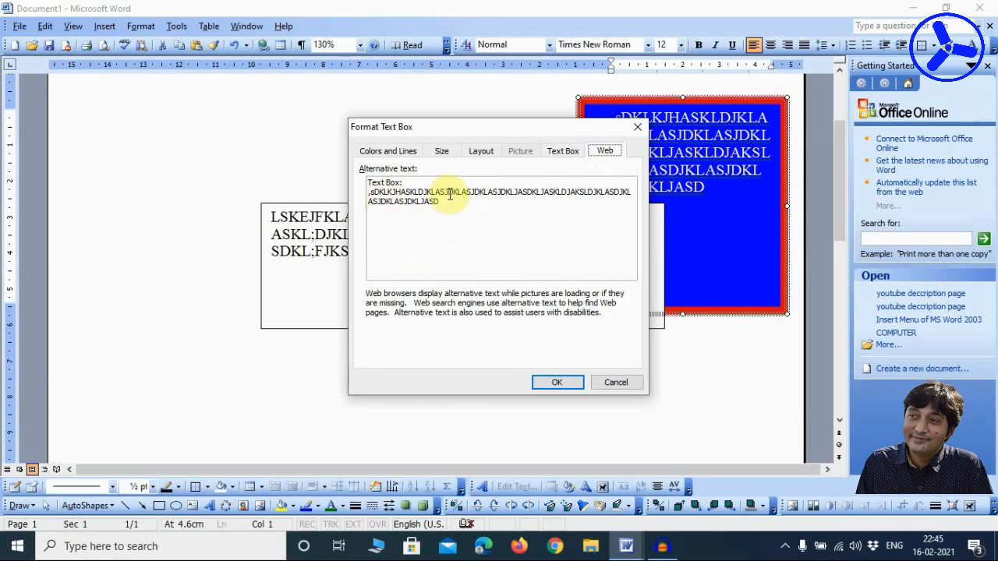
click(580, 153)
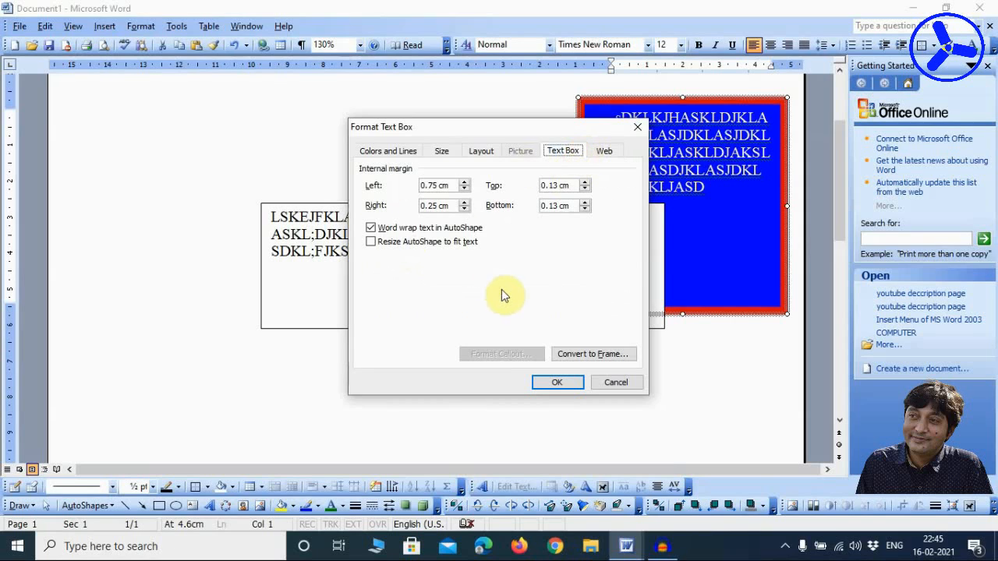
click(600, 359)
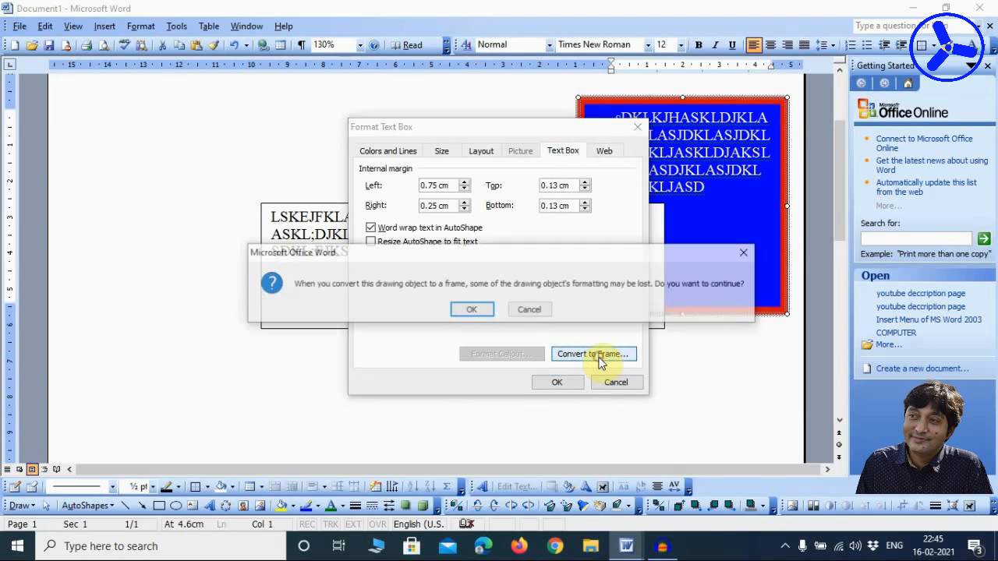
click(476, 306)
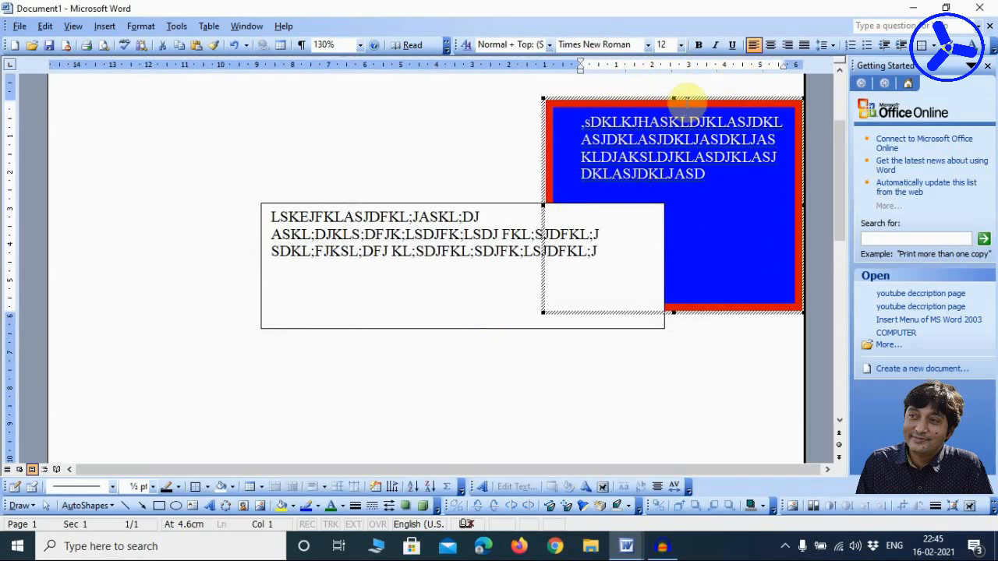
- Delete the blue frame with the red border from the page
key(Delete)
click(733, 97)
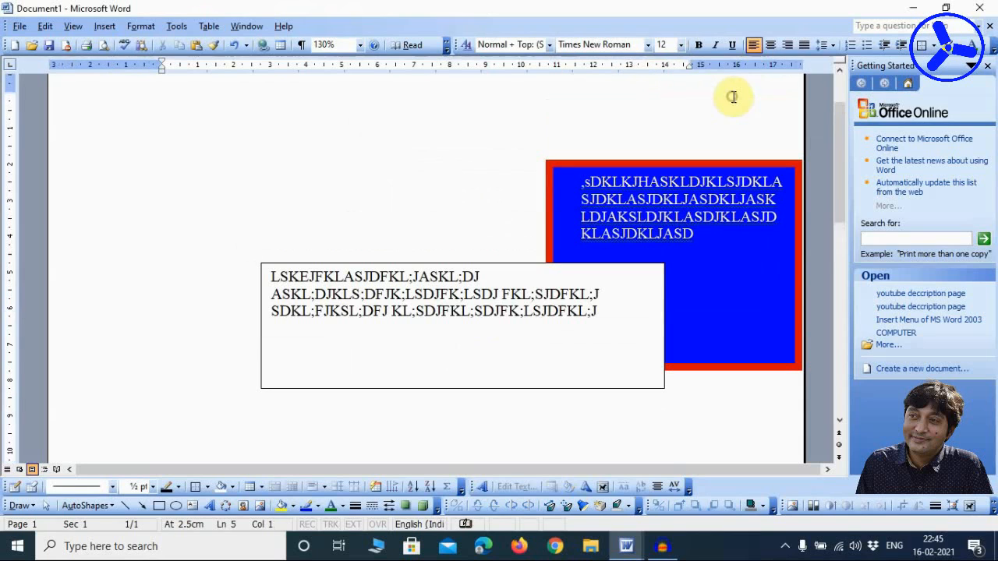
click(720, 162)
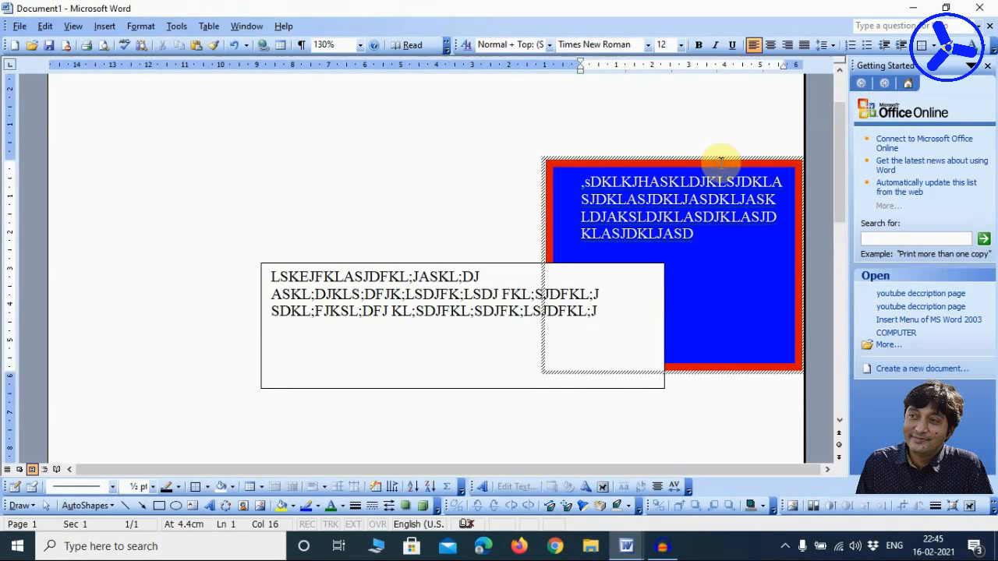
key(Delete)
click(674, 158)
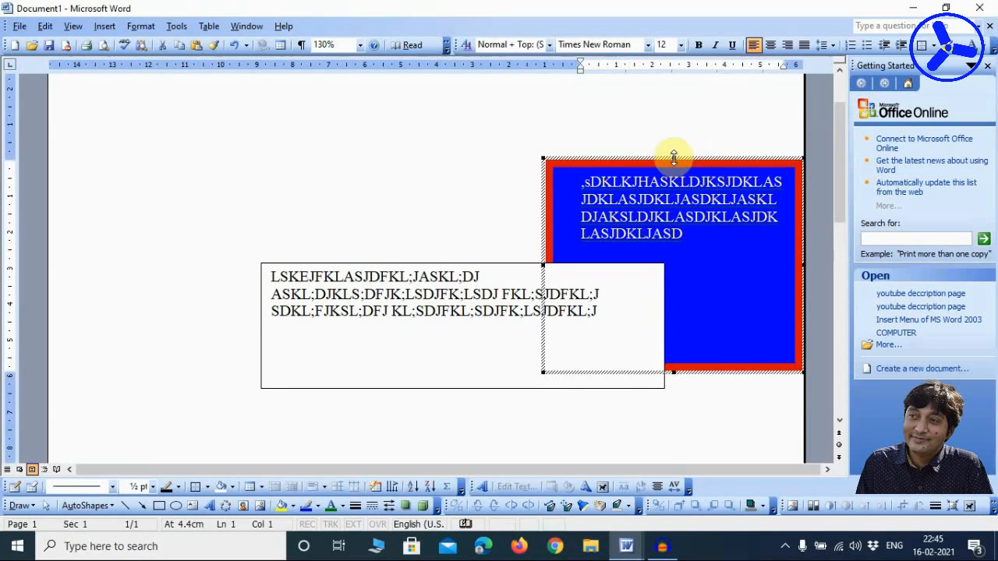
key(Delete)
- Insert a new text box in the blank area below the drawing canvas, roughly square and narrower than the existing box
click(104, 26)
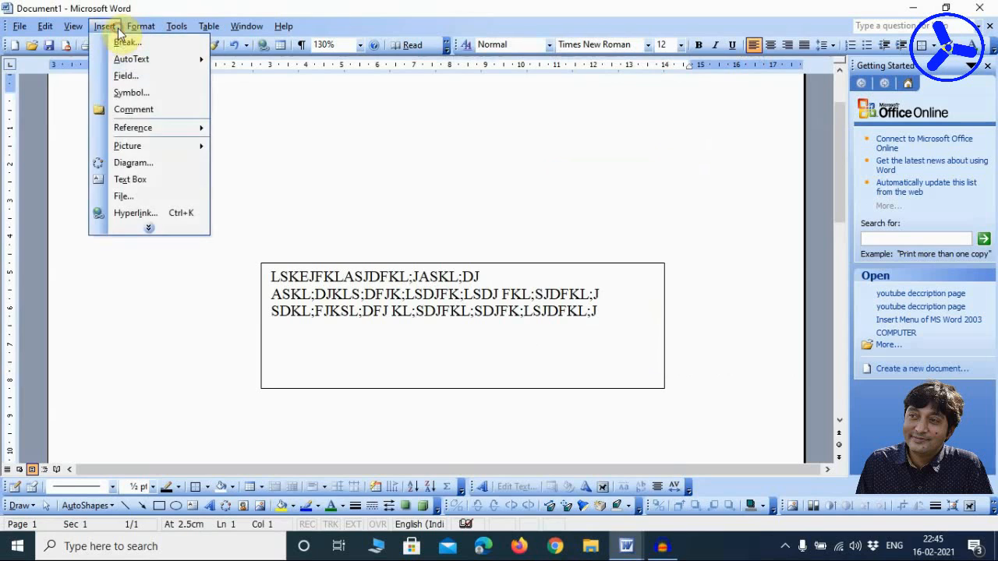
click(122, 180)
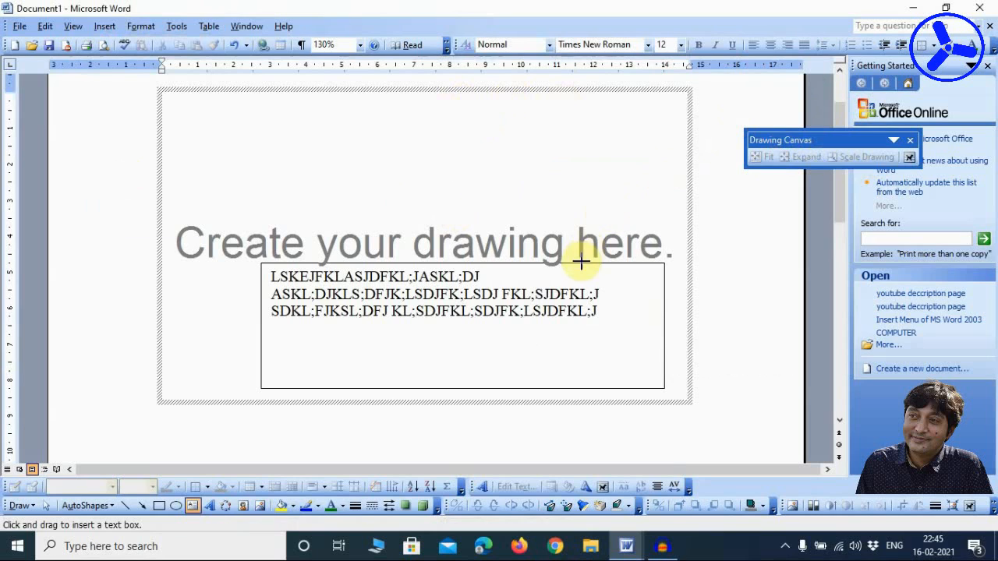
scroll(546, 257, down, 3)
click(265, 309)
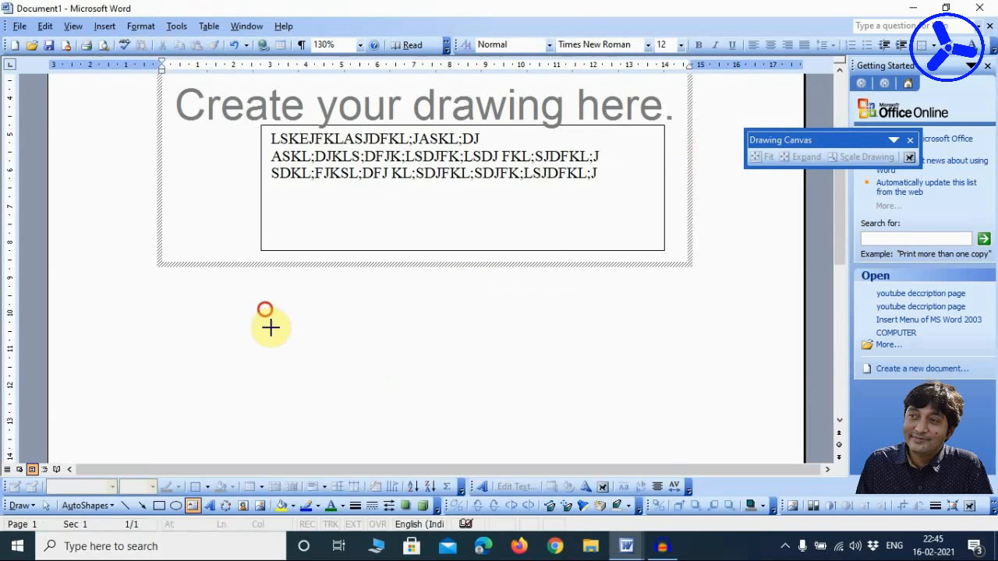
drag(270, 327, 418, 468)
- Delete the old black-outlined text box containing the filler text
scroll(521, 298, up, 6)
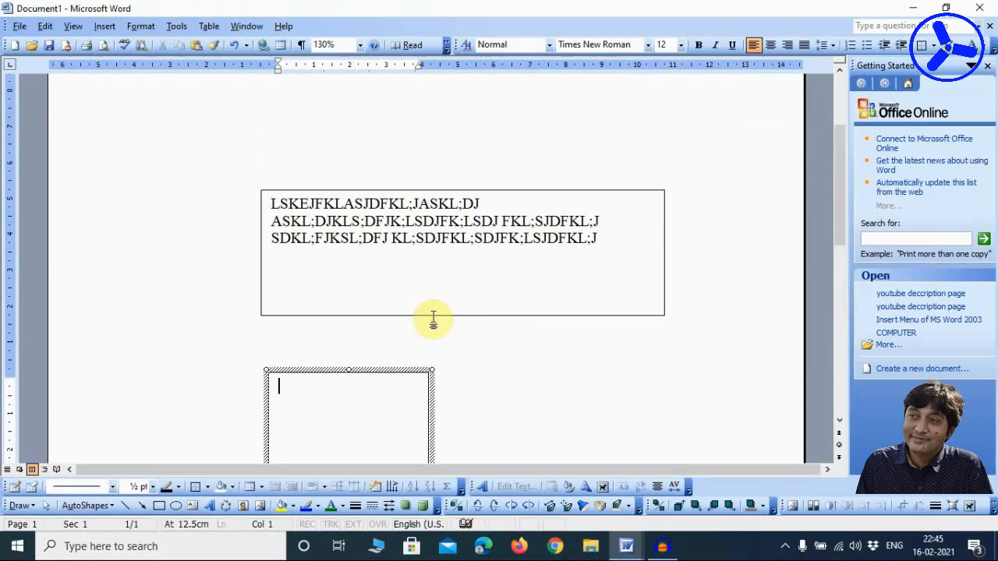
click(437, 190)
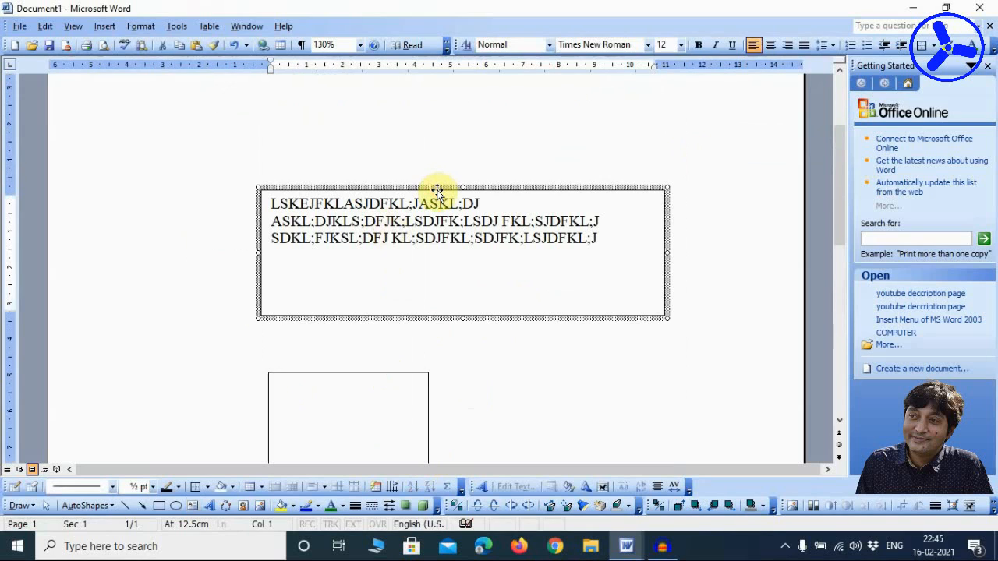
key(Delete)
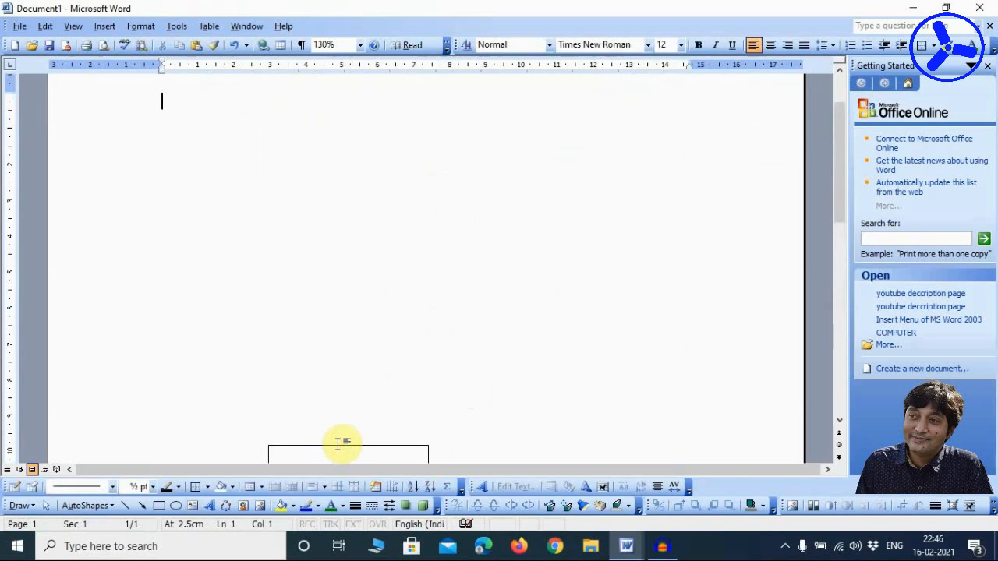
- Reshape the remaining text box so it sits higher on the page as a roughly 4 cm square, and place the cursor inside
click(339, 448)
click(343, 194)
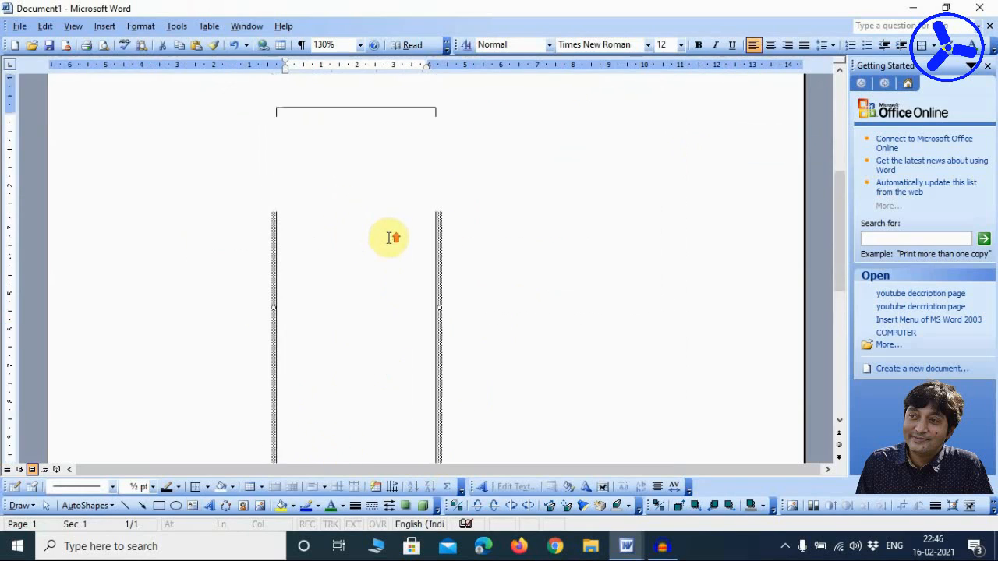
scroll(418, 280, down, 2)
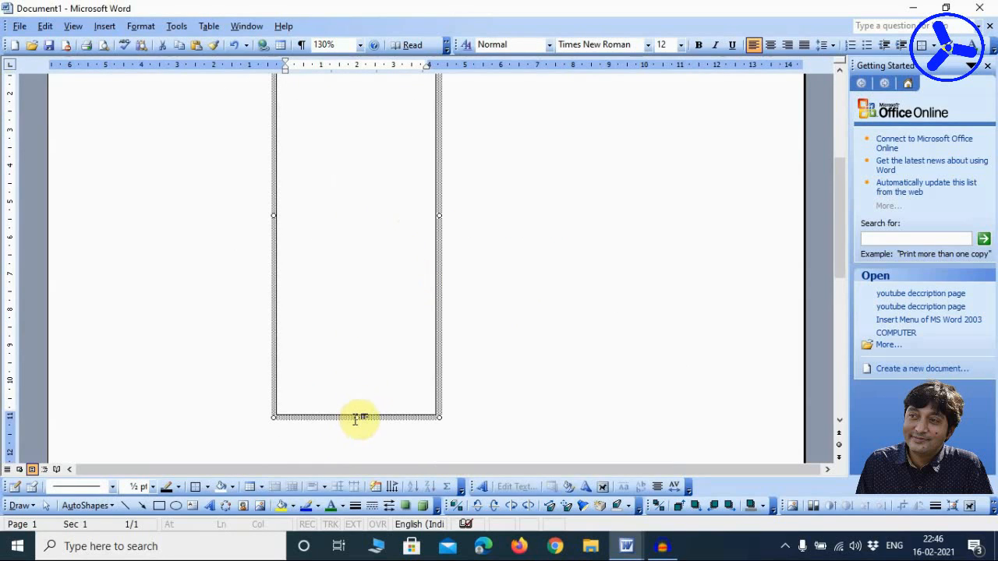
drag(355, 419, 414, 177)
scroll(417, 183, up, 3)
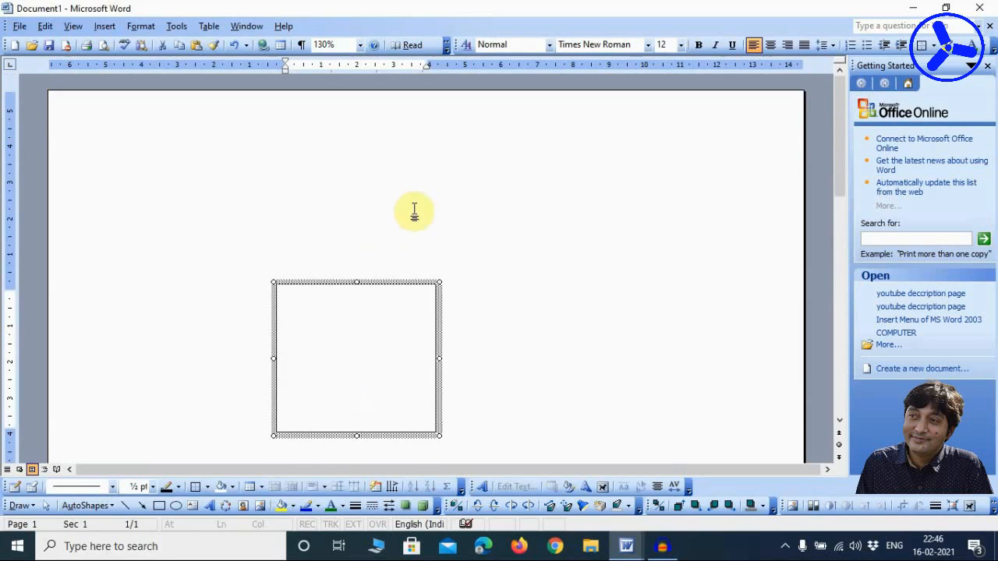
scroll(414, 212, down, 1)
scroll(340, 325, down, 1)
click(329, 228)
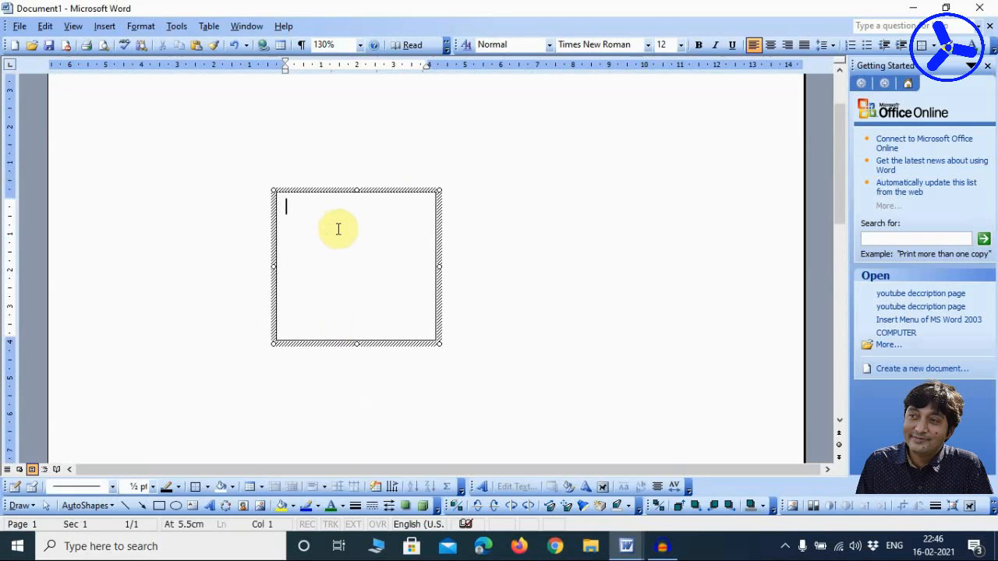
click(141, 26)
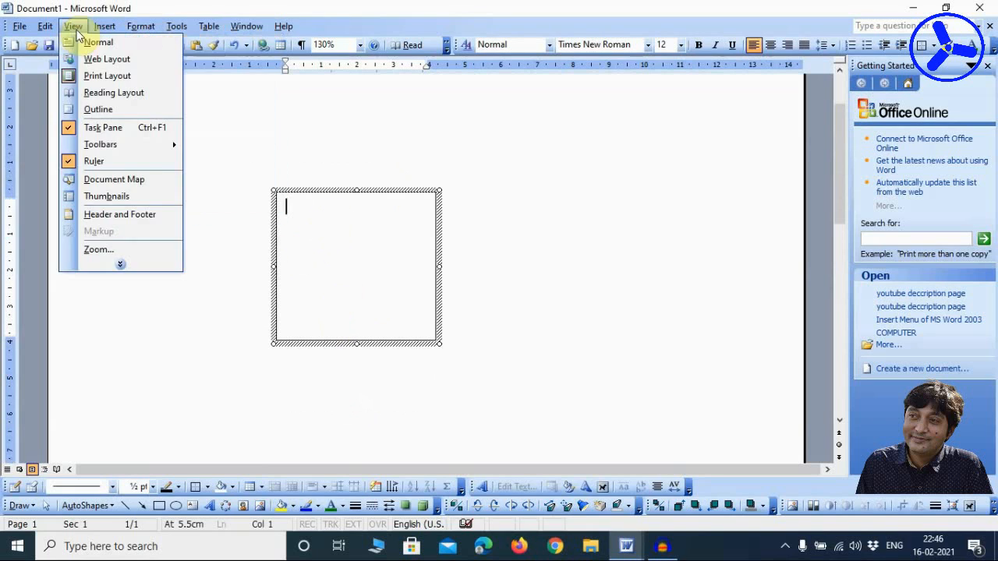
mouse_move(104, 25)
click(148, 229)
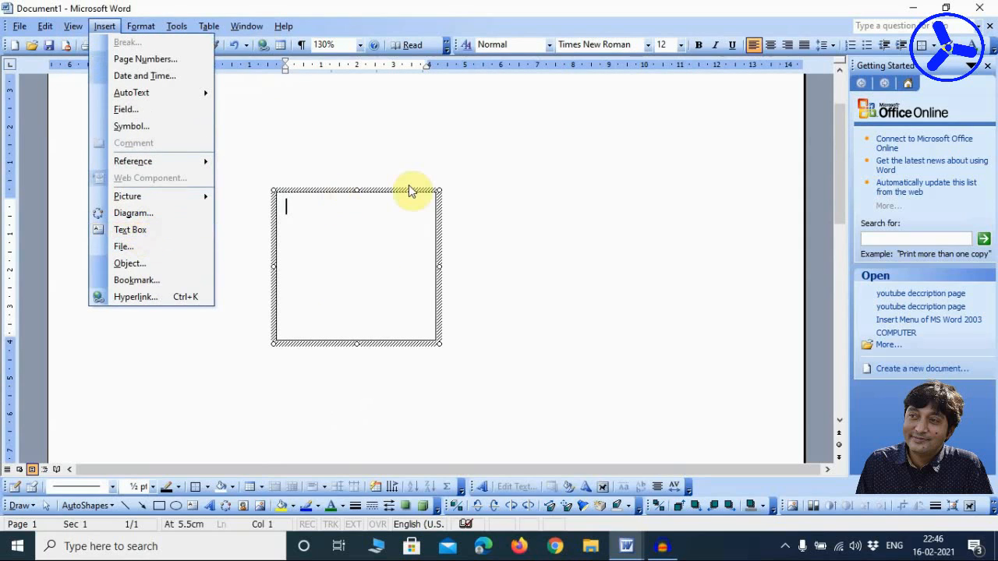
- Move the empty text box toward the page's upper left, enlarge it, and place the cursor inside
click(350, 196)
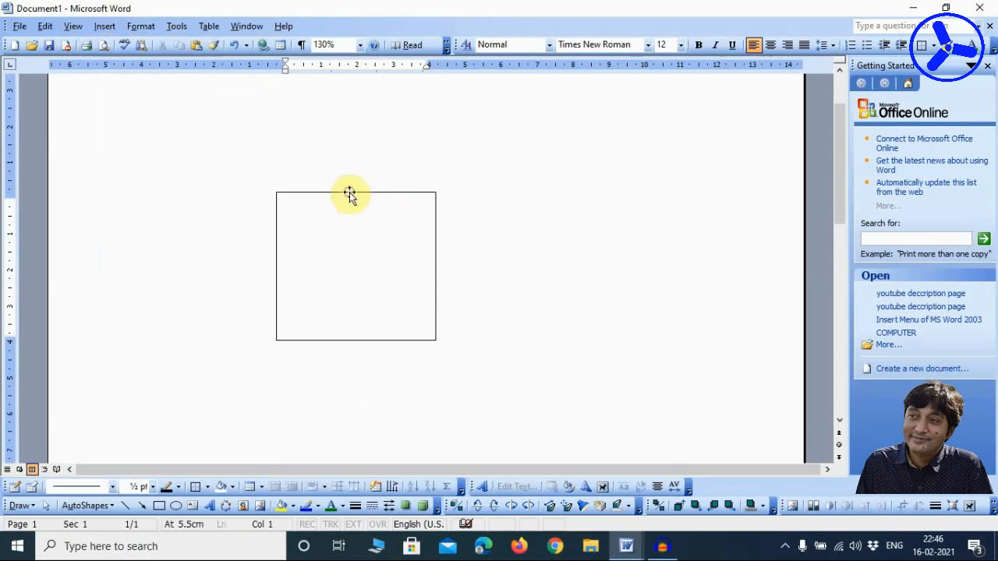
drag(350, 192, 206, 147)
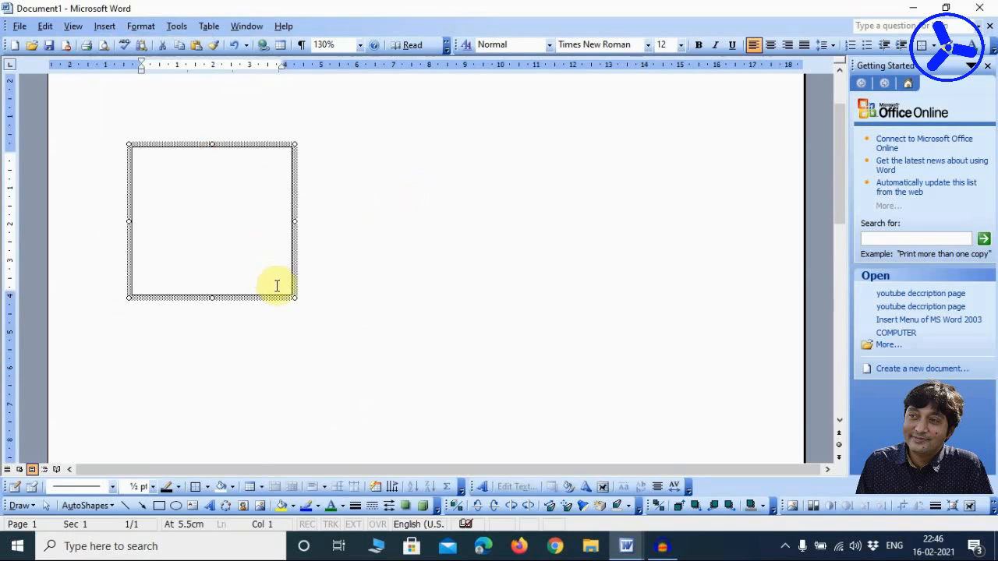
drag(293, 297, 323, 337)
click(200, 162)
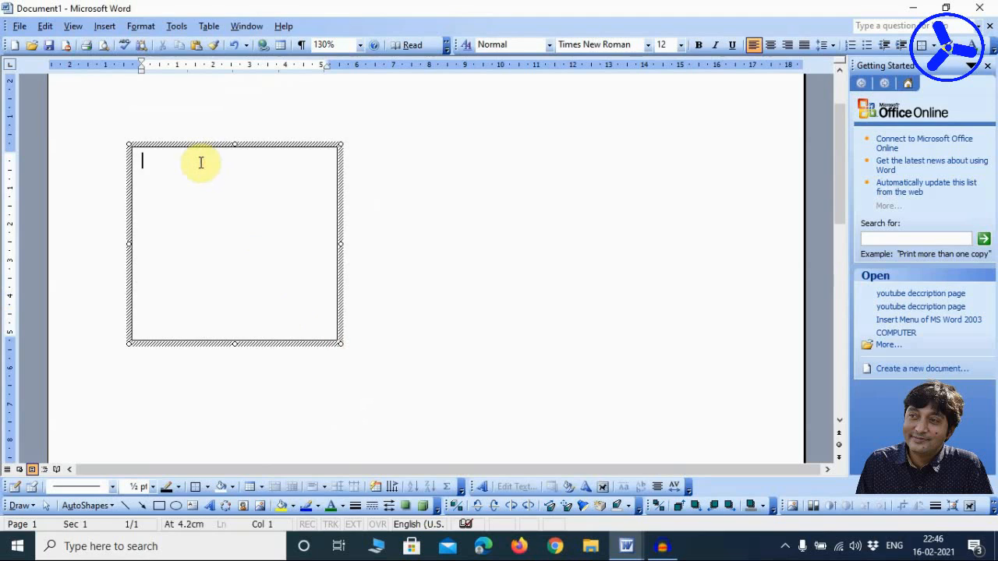
- Insert a table with 7 columns and 7 rows inside the text box
click(210, 28)
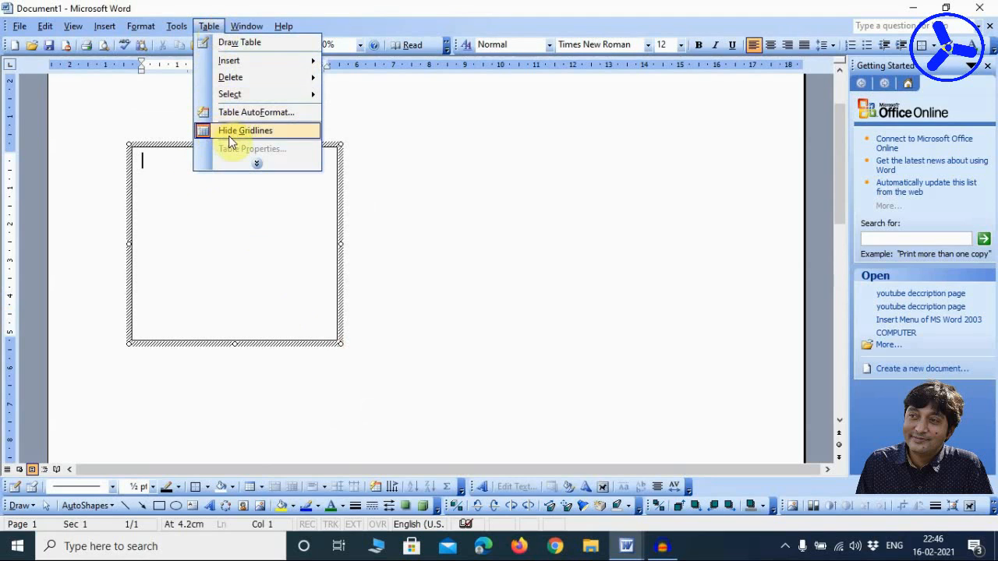
click(255, 44)
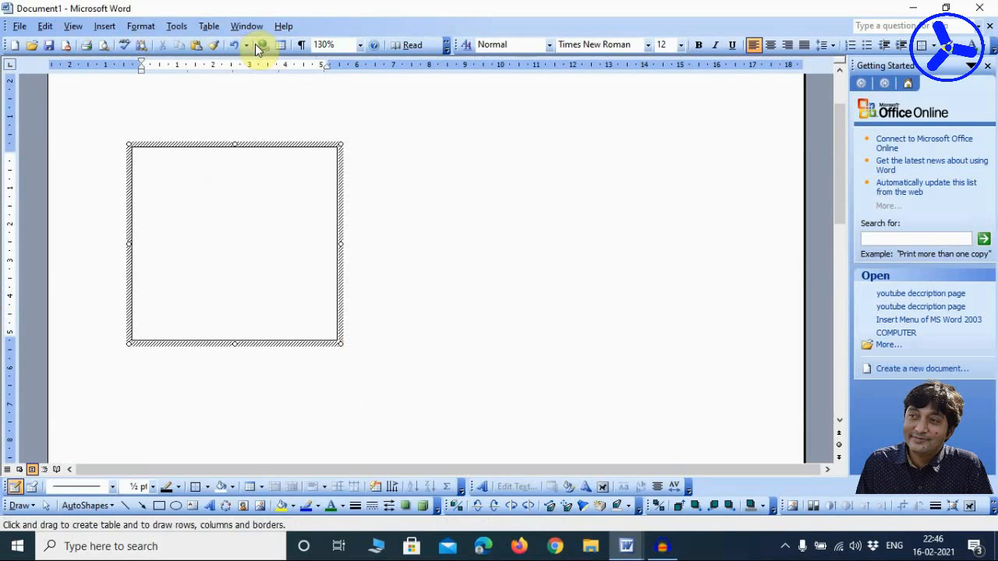
click(205, 28)
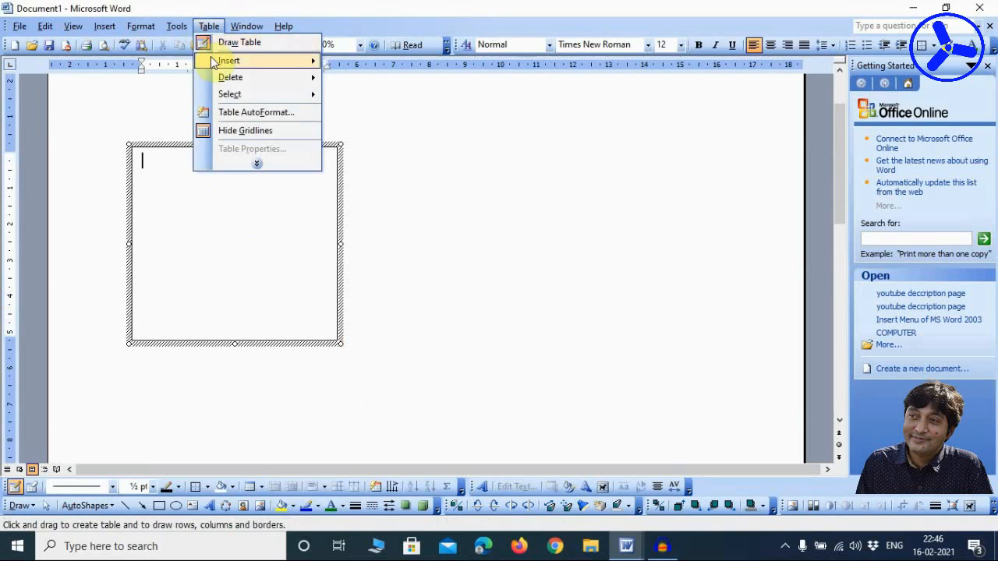
mouse_move(218, 62)
click(347, 62)
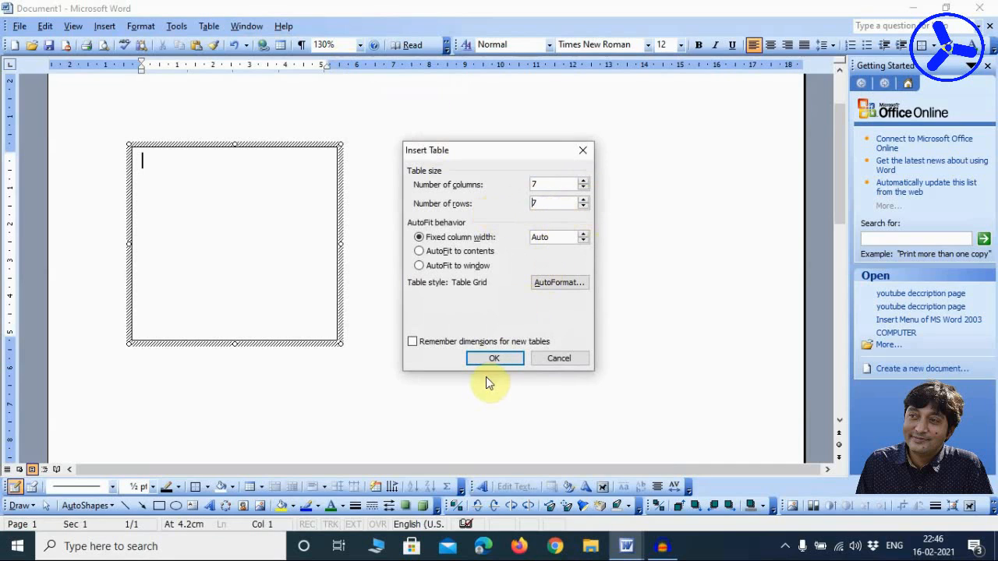
click(494, 359)
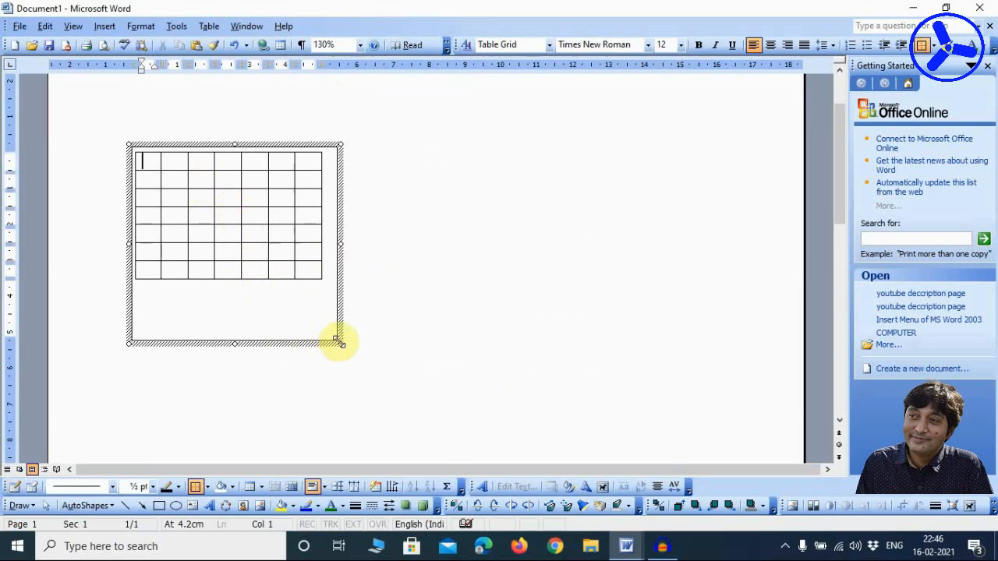
- Enlarge the text box and its table to about 8 cm wide, and move them closer to the page's upper-left corner
drag(337, 343, 332, 286)
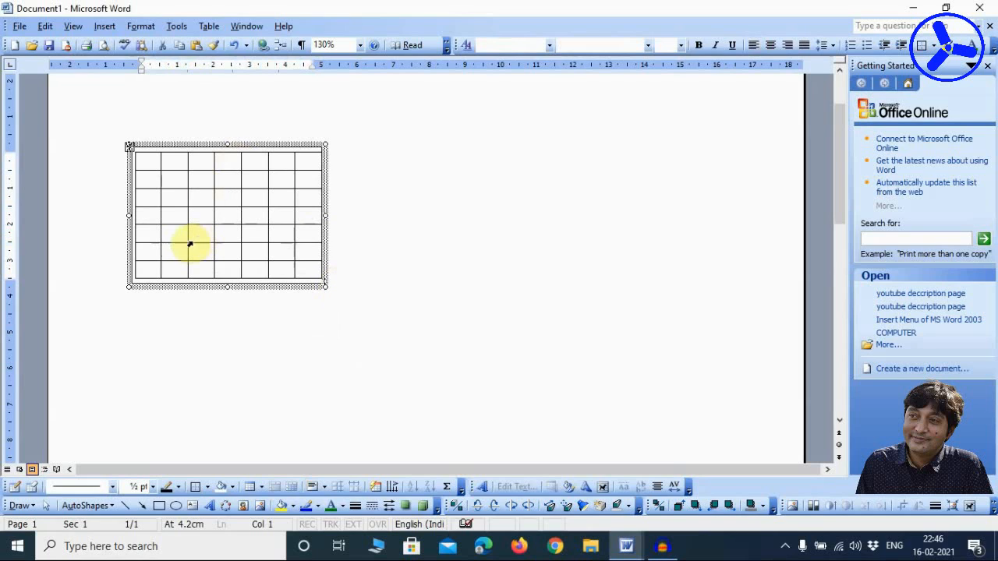
drag(326, 285, 418, 370)
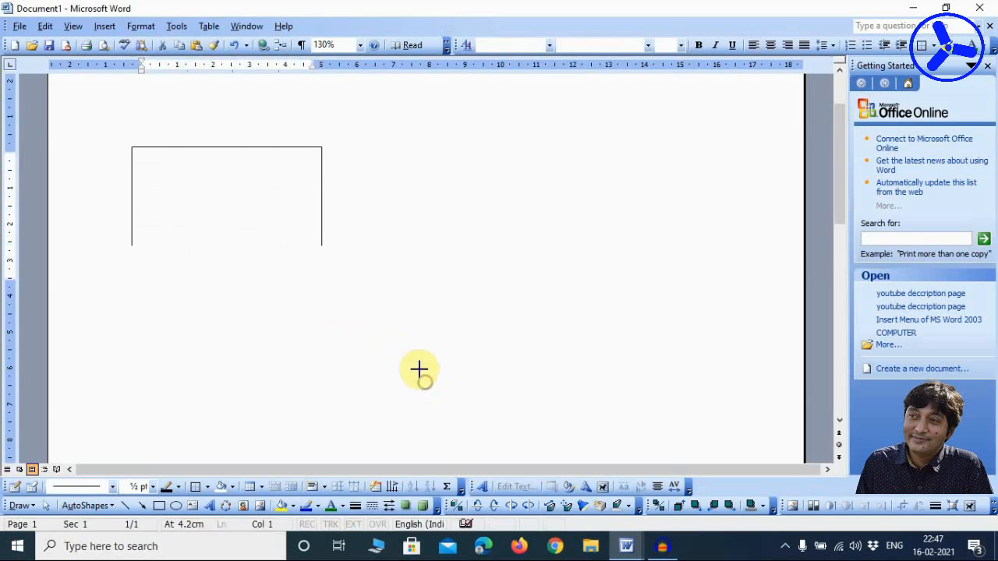
right_click(314, 143)
drag(314, 287, 440, 391)
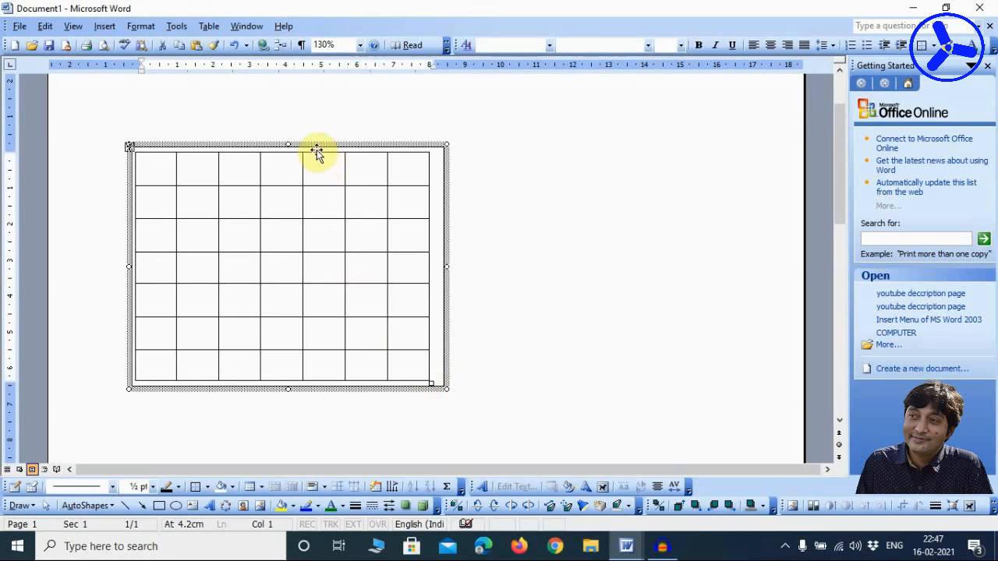
drag(316, 150, 323, 116)
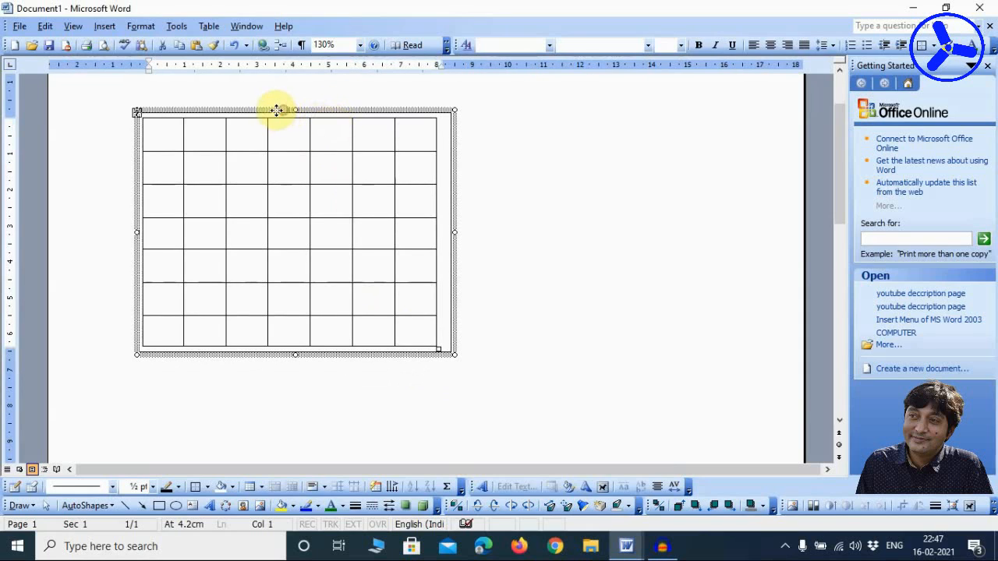
drag(276, 111, 254, 101)
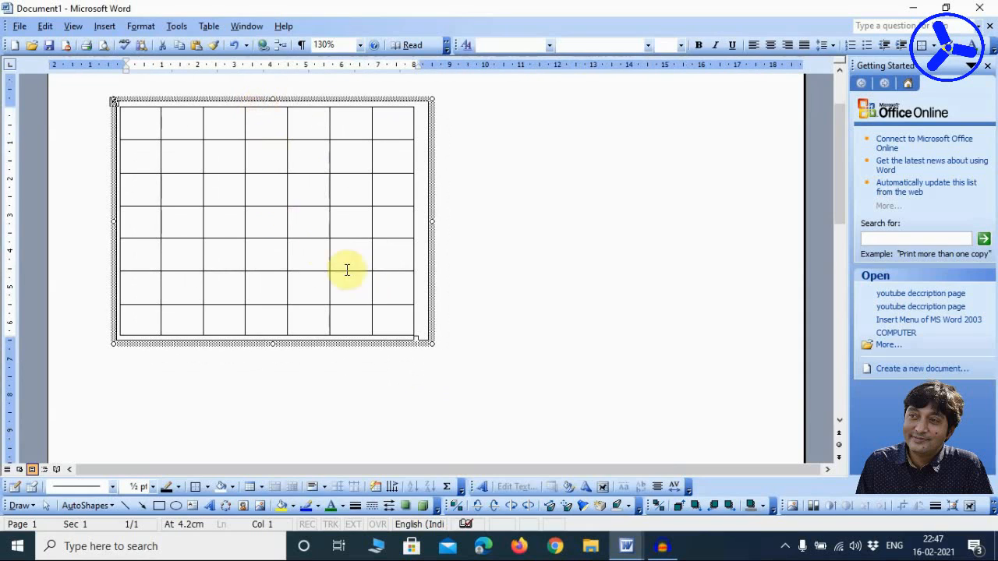
- Set the outline colour of the text box around the table to red
click(319, 507)
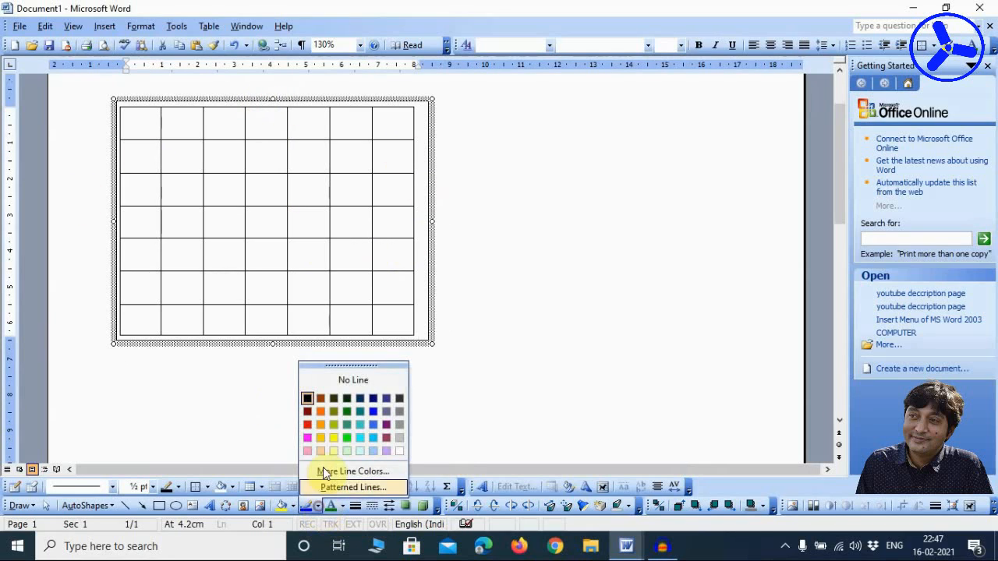
click(312, 423)
click(575, 364)
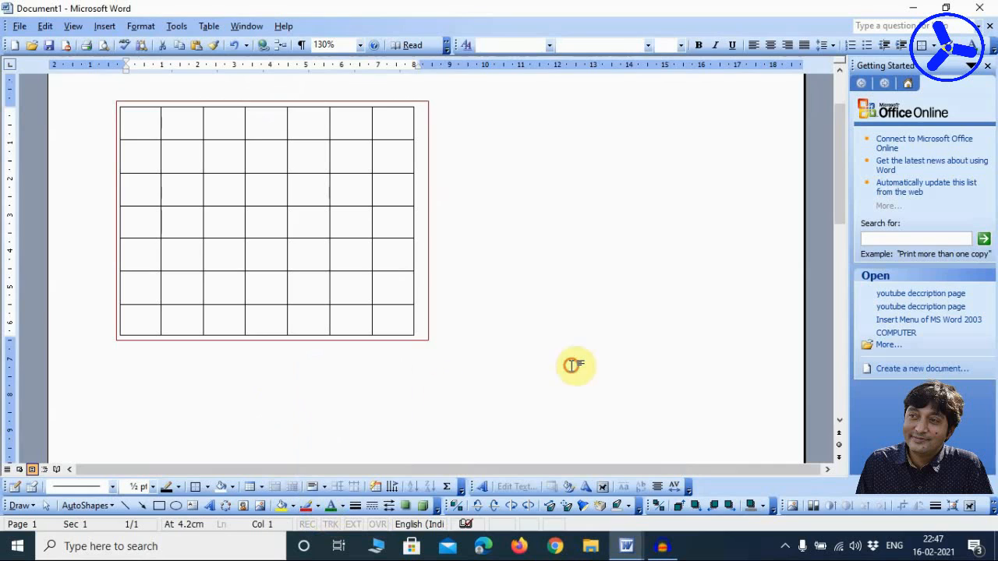
- Remove the text box's outline with No Line so that only the table's own borders show
click(375, 102)
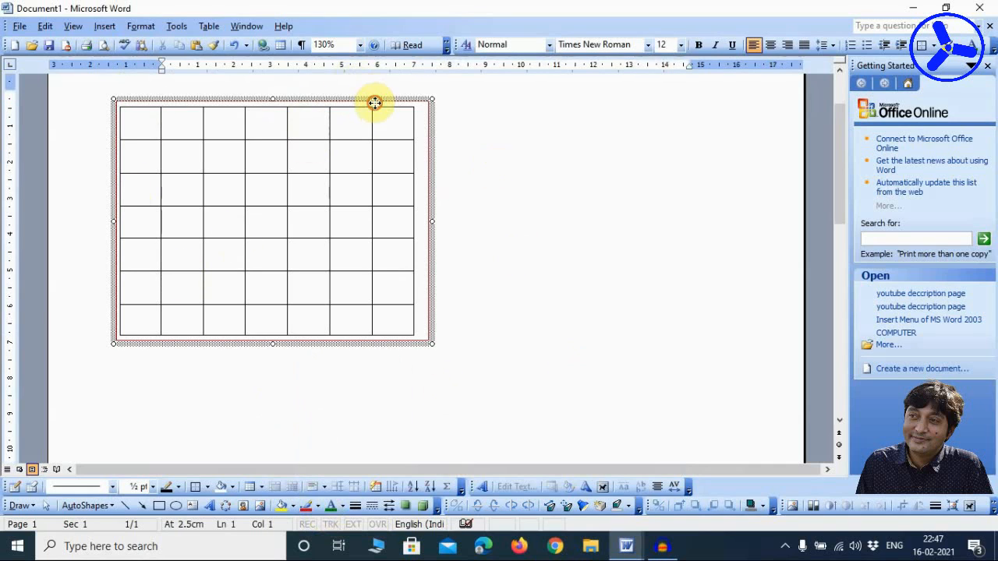
click(319, 507)
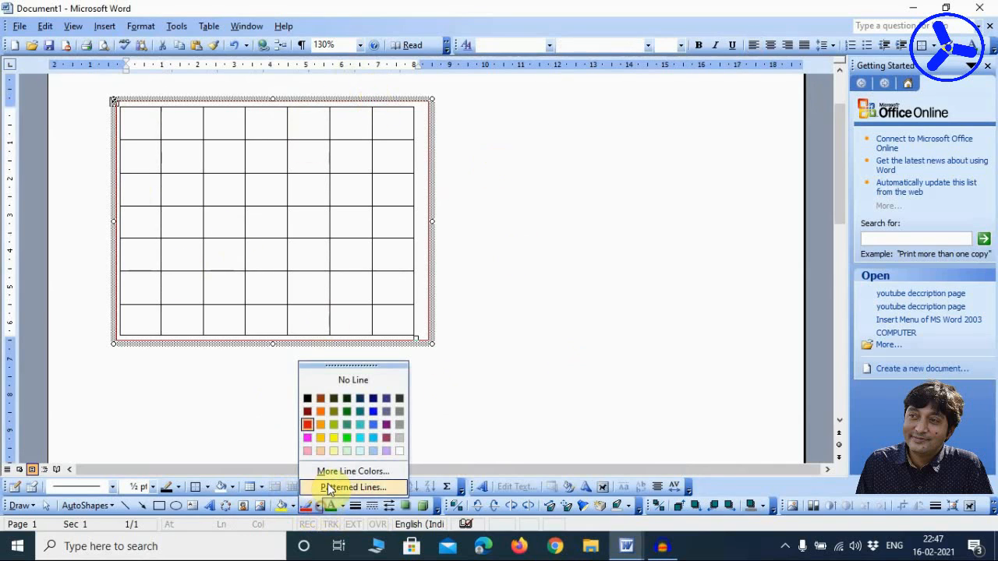
click(355, 379)
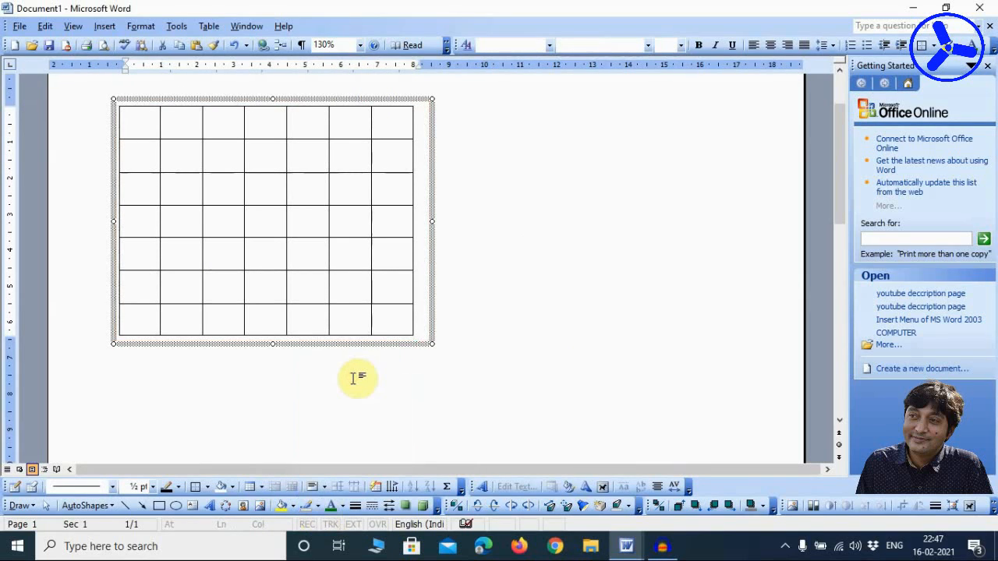
click(543, 176)
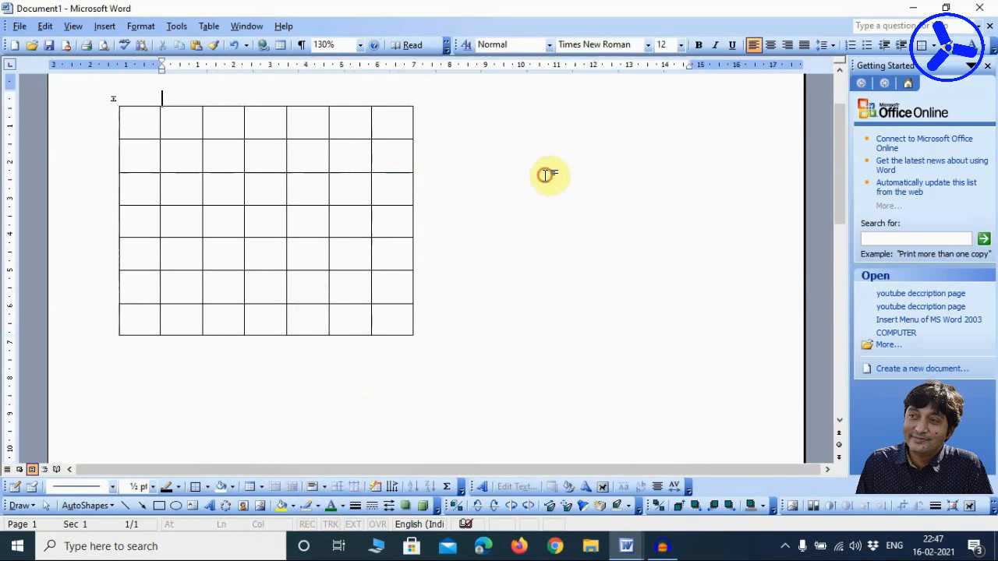
click(396, 104)
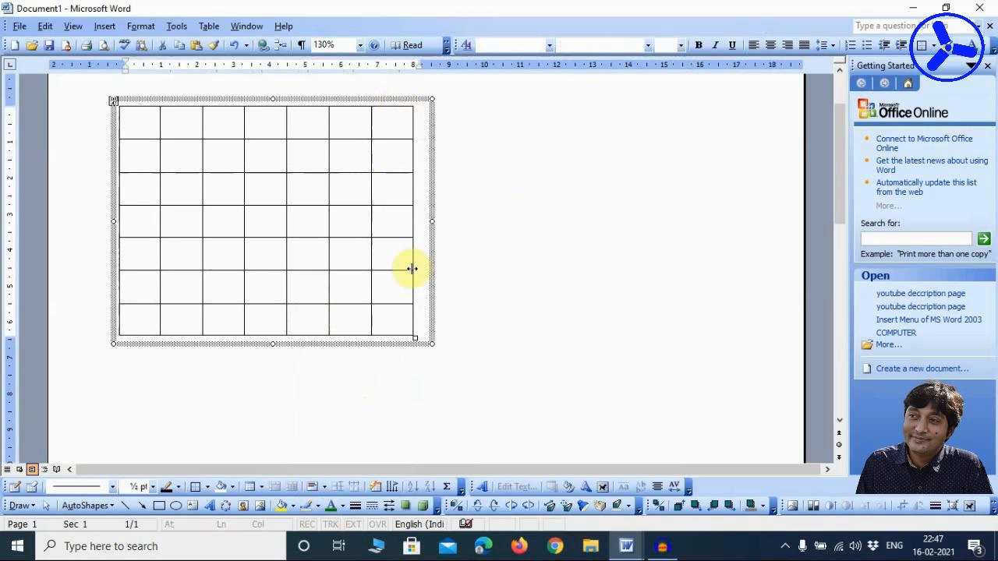
- Shrink the table to about 6.5 cm wide and reduce its text box to fit closely around it
drag(413, 339, 354, 252)
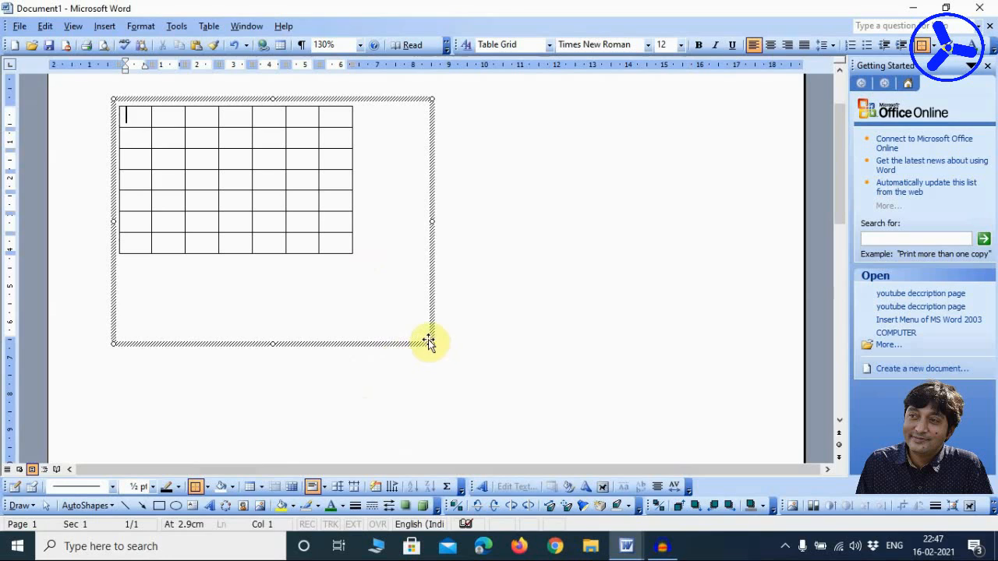
drag(430, 339, 361, 264)
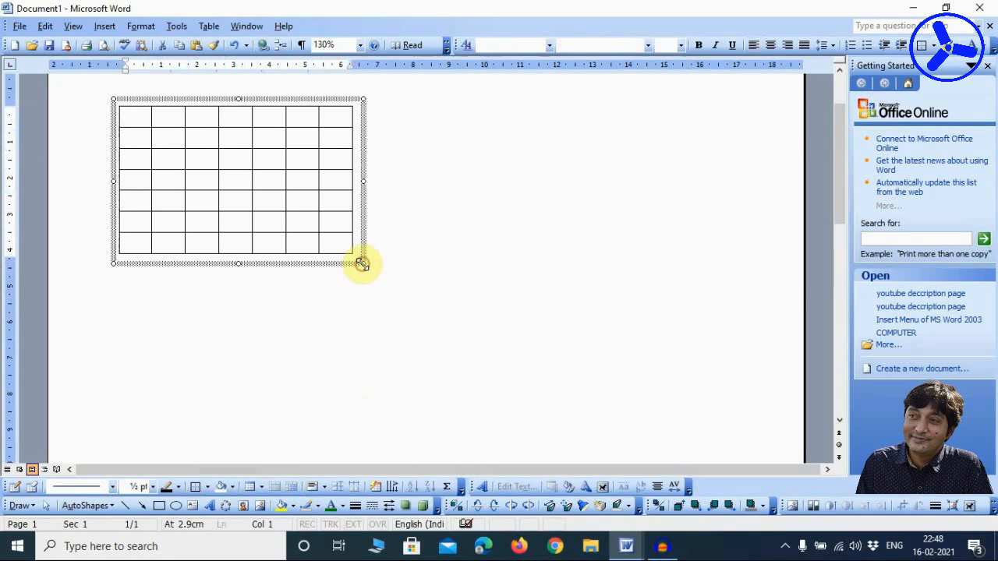
- Copy the text box with its table and paste a duplicate onto the same page
right_click(290, 101)
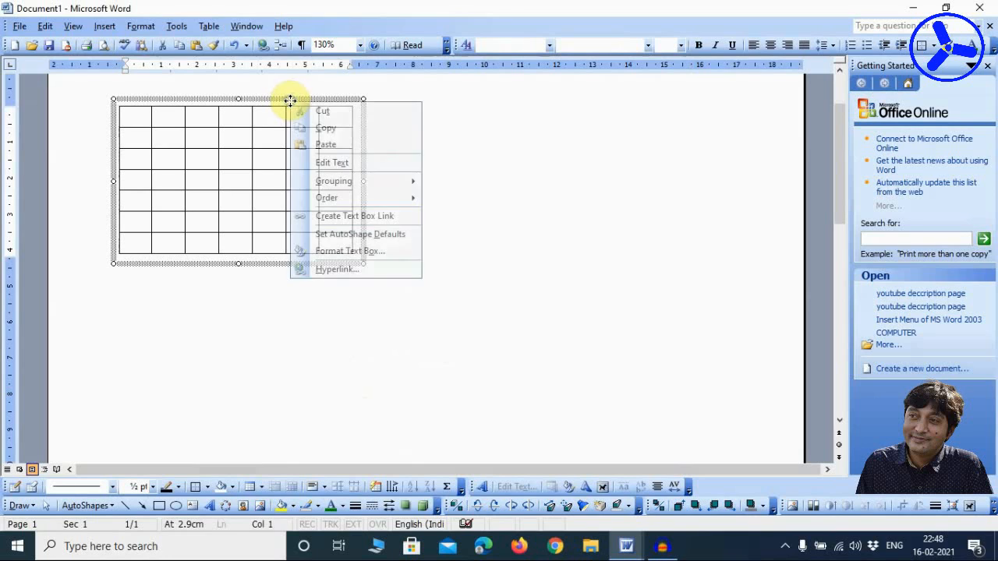
click(323, 130)
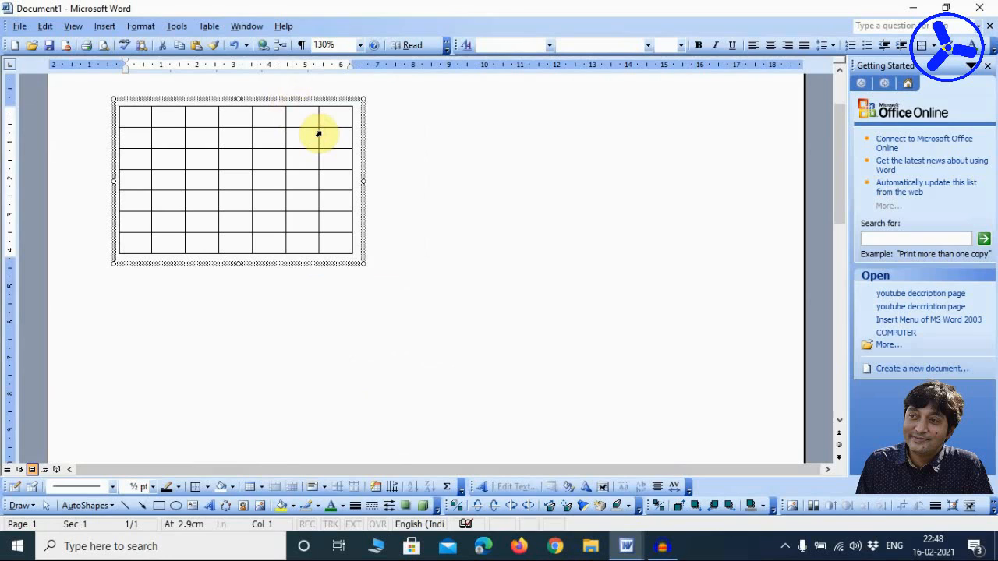
click(461, 148)
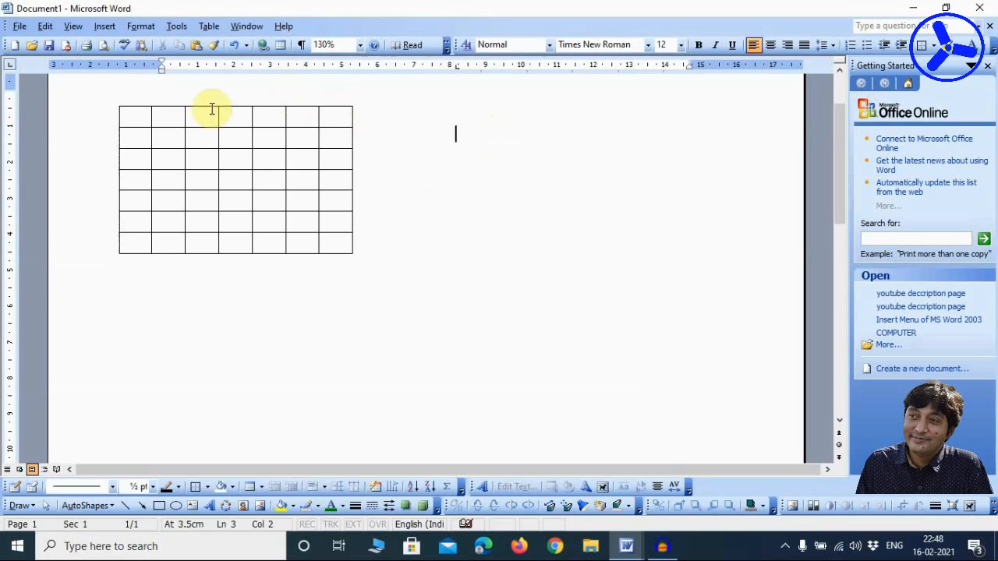
right_click(457, 133)
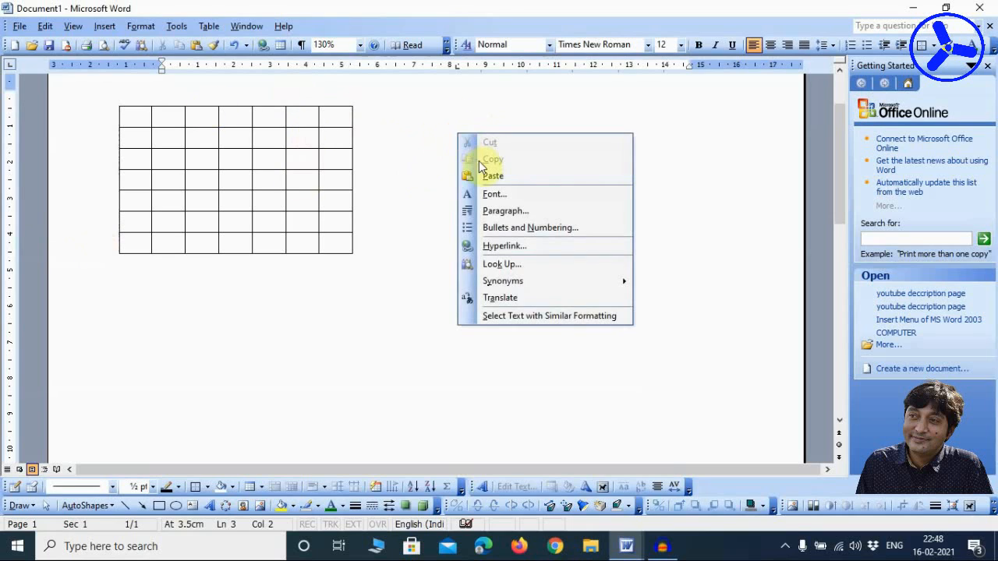
click(500, 176)
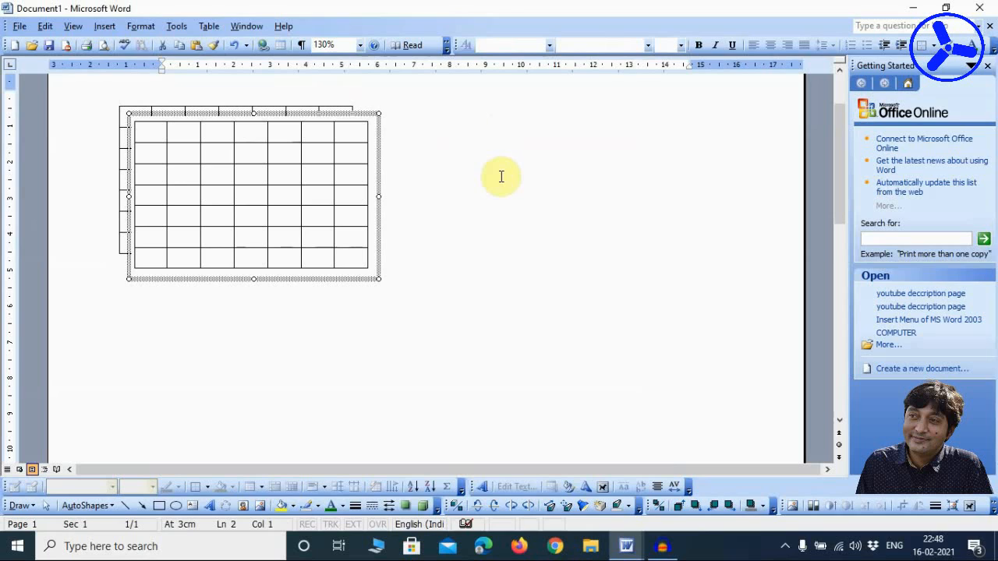
- Move the duplicated text box to the right of the original, level with its top edge and with a gap between the tables
key(Up)
key(Up)
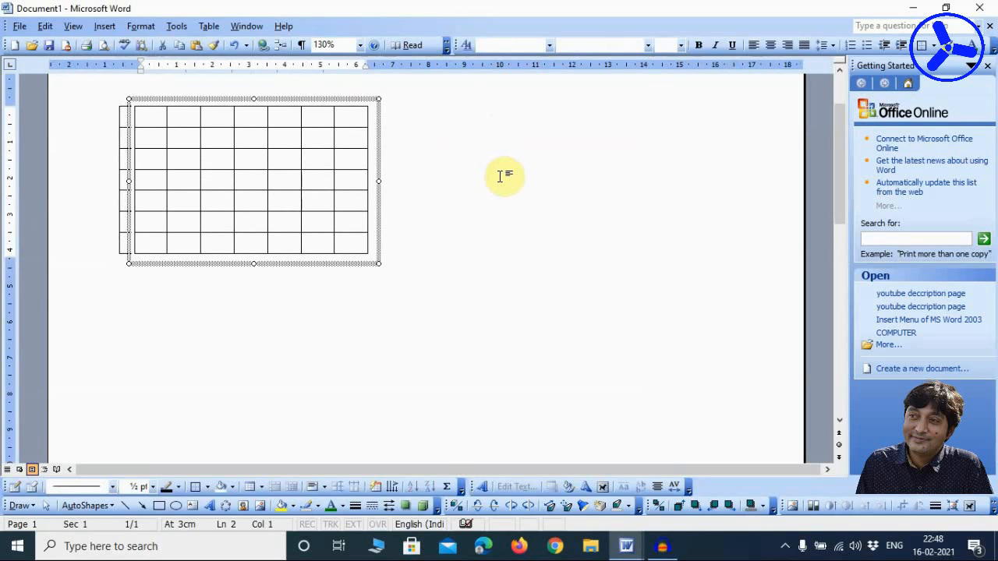
key(Right)
key(Right)
key(Right)
key(Right)
key(Right)
key(Right)
key(Right)
key(Right)
key(Right)
key(Right)
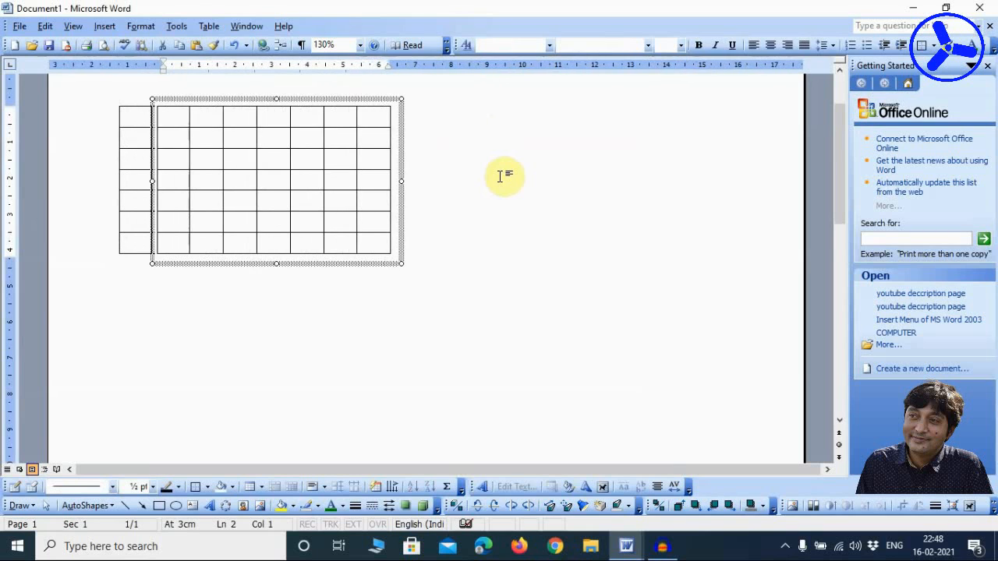
key(Right)
key(Right)
key(Right)
key(Right)
key(Right)
key(Right)
key(Right)
key(Right)
key(Right)
key(Right)
key(Right)
key(Right)
key(Right)
key(Right)
key(Right)
key(Right)
key(Right)
key(Right)
key(Right)
key(Right)
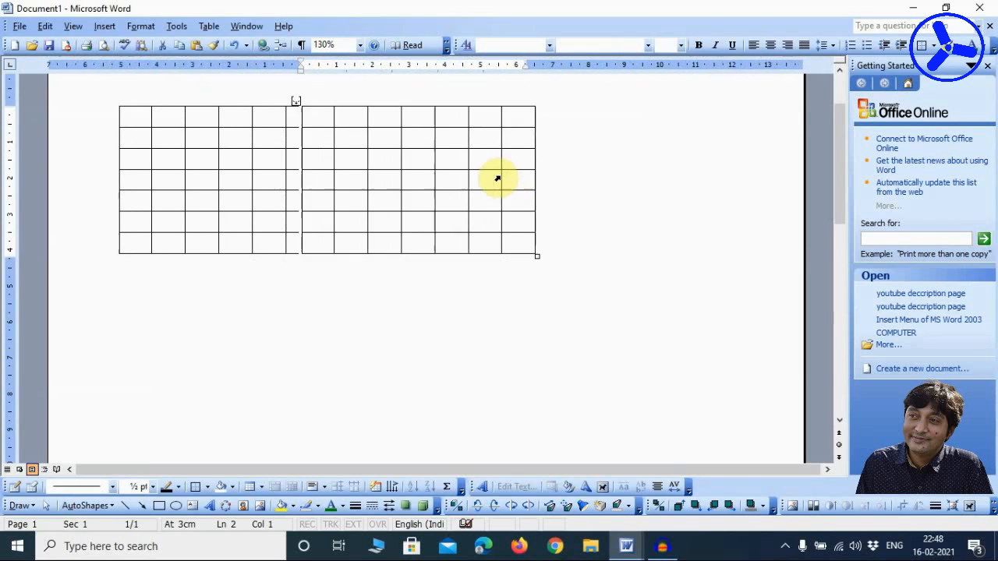
key(Left)
key(Left)
key(Left)
key(Left)
key(Left)
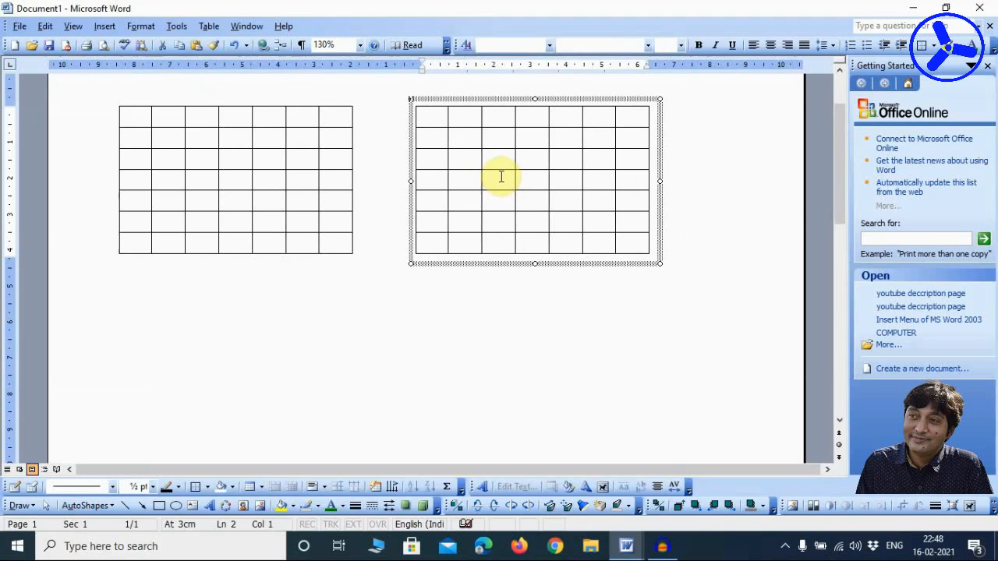
key(Right)
key(Right)
key(Right)
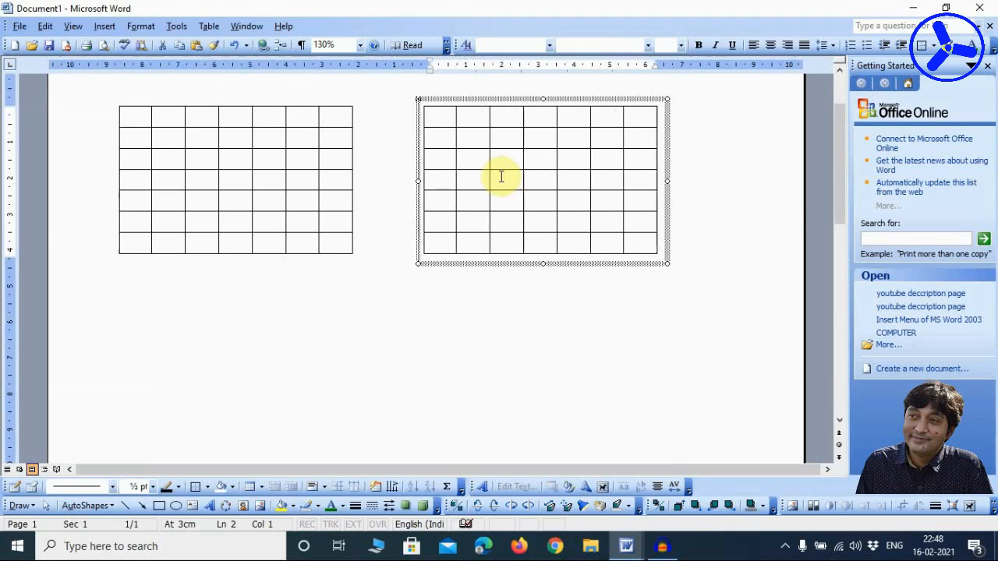
- Move the original table's text box slightly to the right, closer to the duplicate, and deselect it
click(338, 105)
click(355, 102)
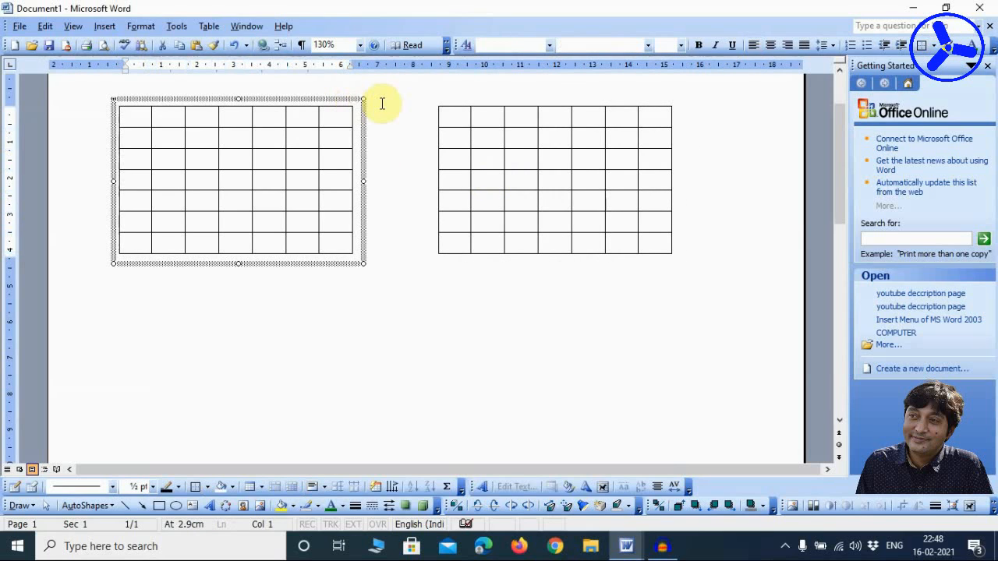
key(Right)
key(Right)
key(Right)
key(Right)
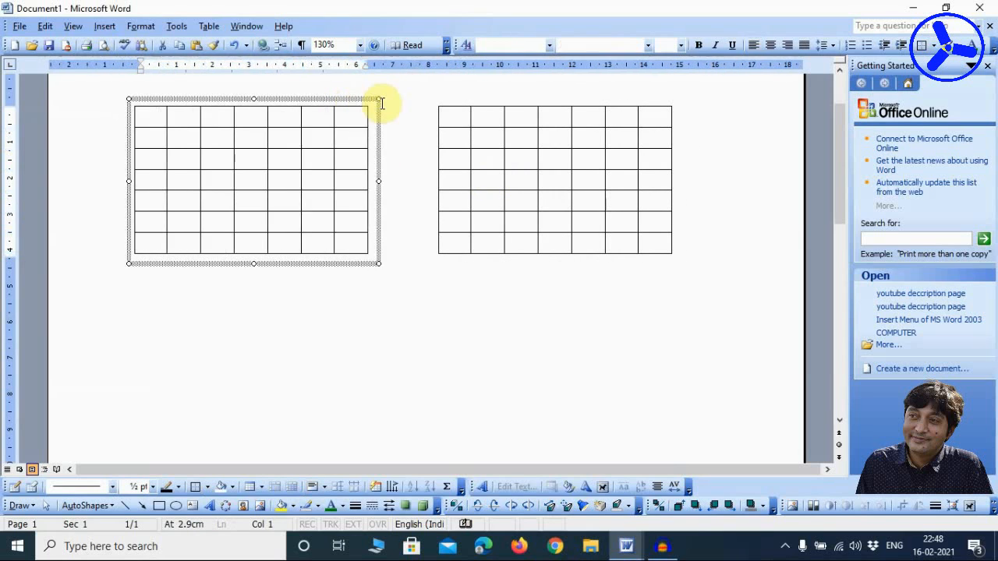
click(457, 390)
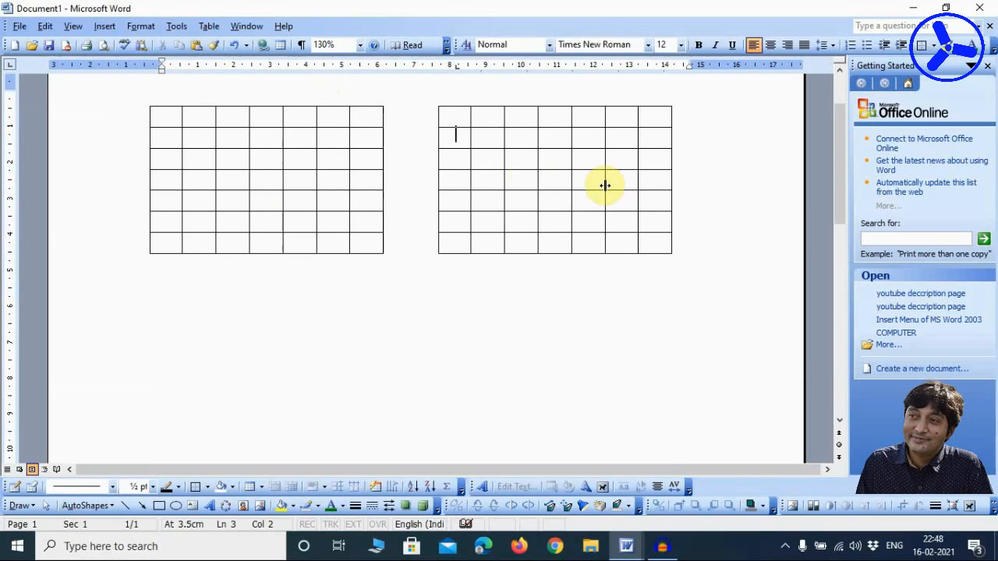
- Select both table text boxes together, copy them, and paste the pair onto the page
shift+click(348, 104)
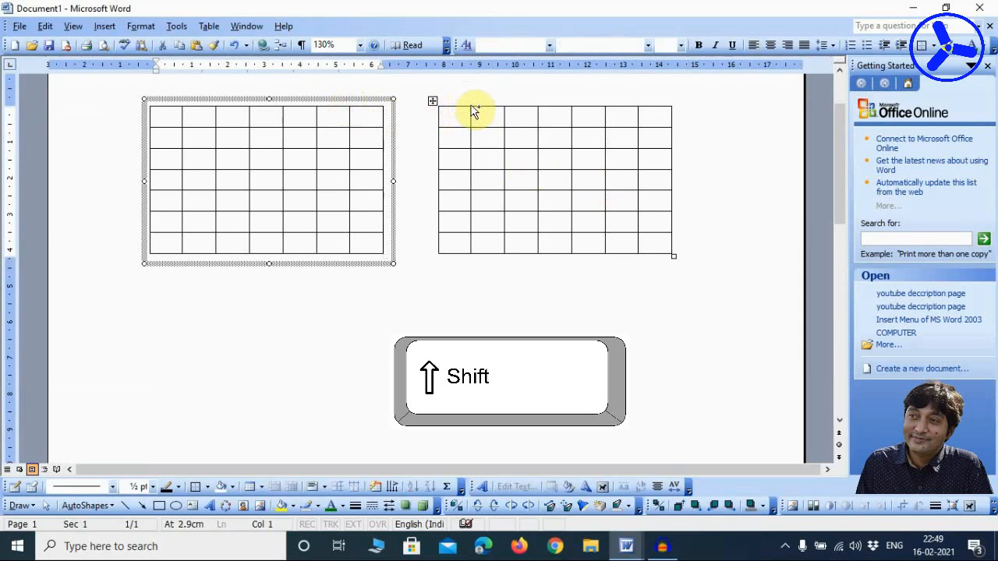
key(ctrl)
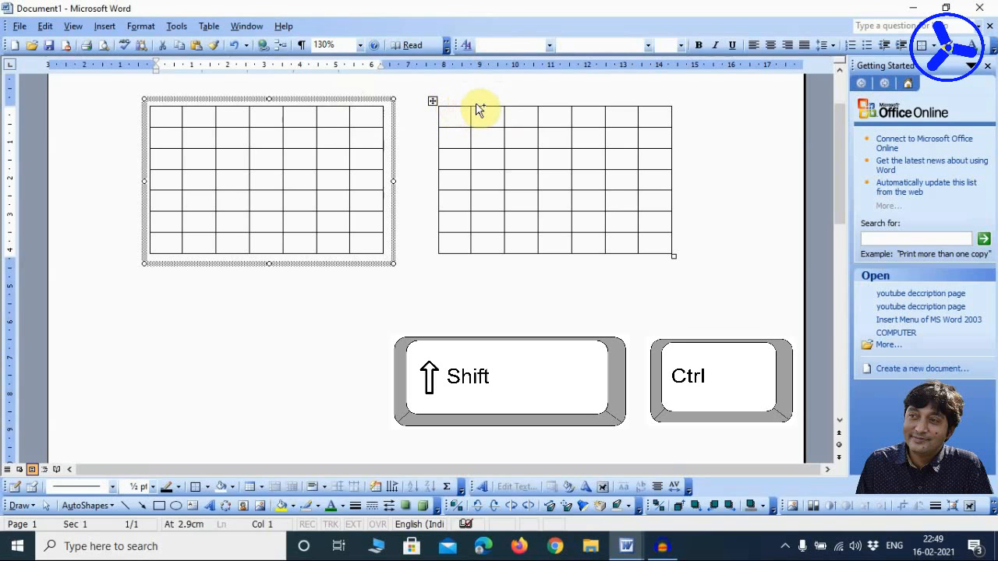
shift+click(477, 106)
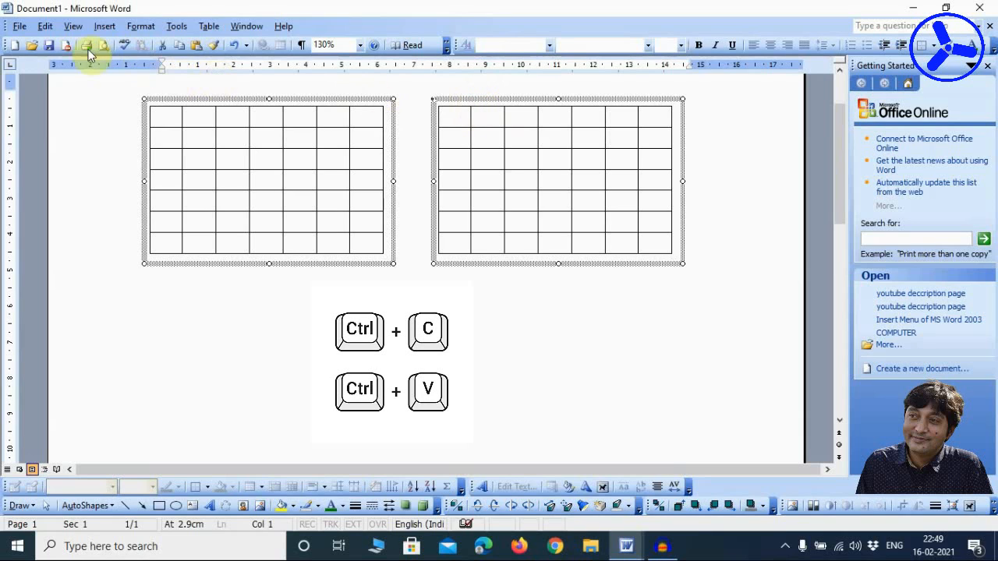
click(45, 26)
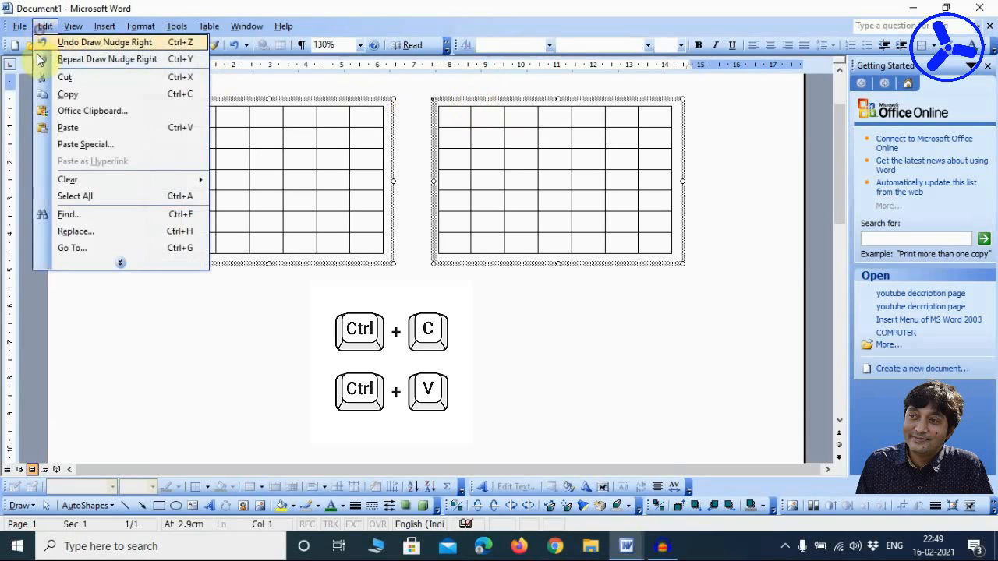
click(62, 95)
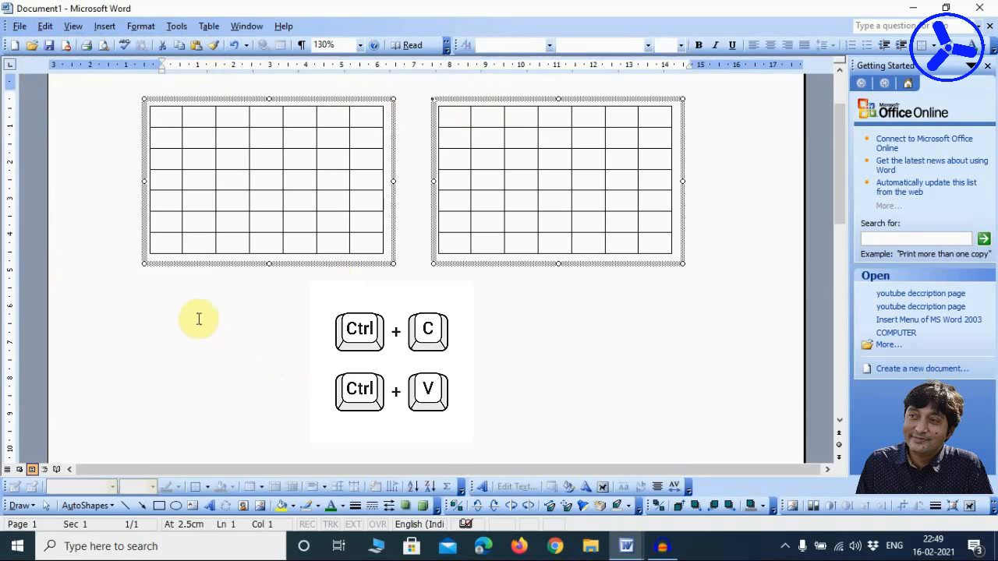
click(156, 305)
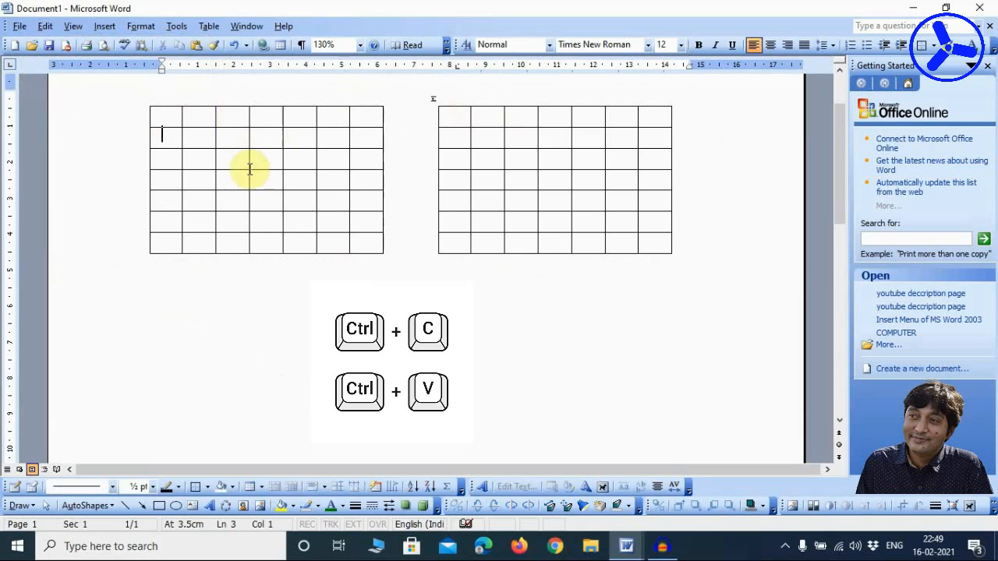
click(169, 289)
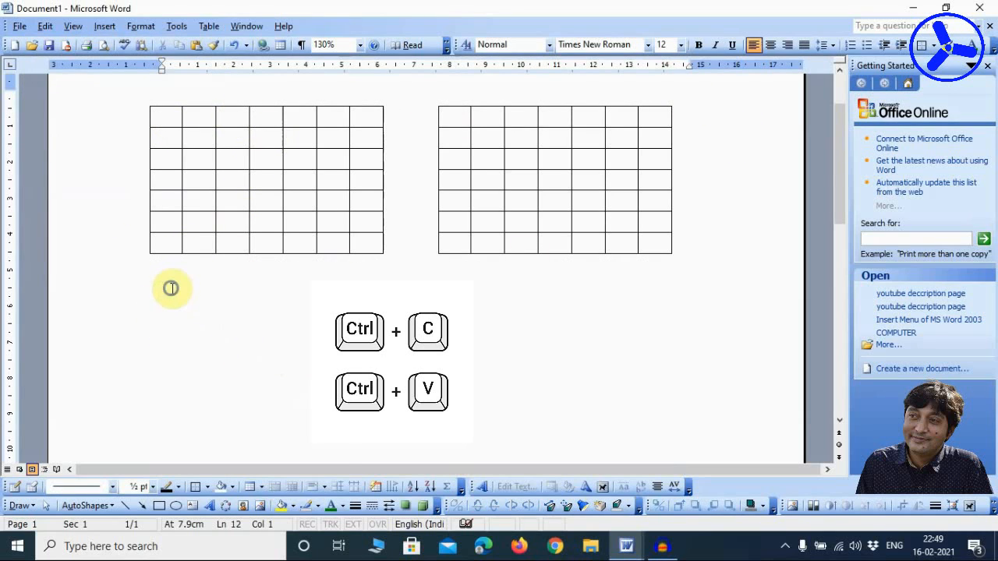
right_click(171, 288)
click(207, 332)
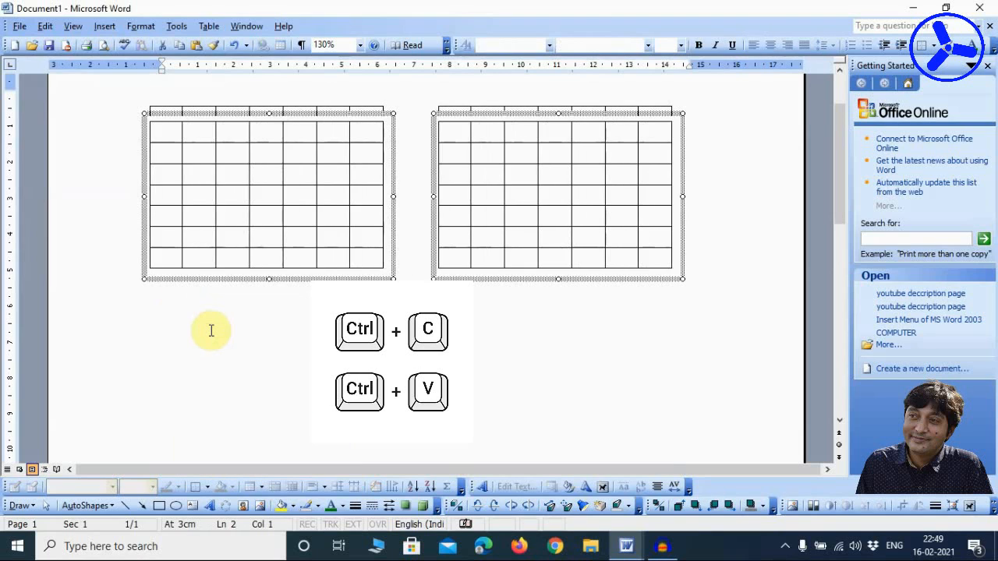
- Move the pasted pair of text boxes straight down below the first pair, leaving a gap between the rows, and deselect them
key(Down)
key(Down)
key(Down)
key(Down)
key(Down)
key(Down)
key(Down)
key(Down)
key(Down)
key(Down)
key(Down)
key(Down)
key(Down)
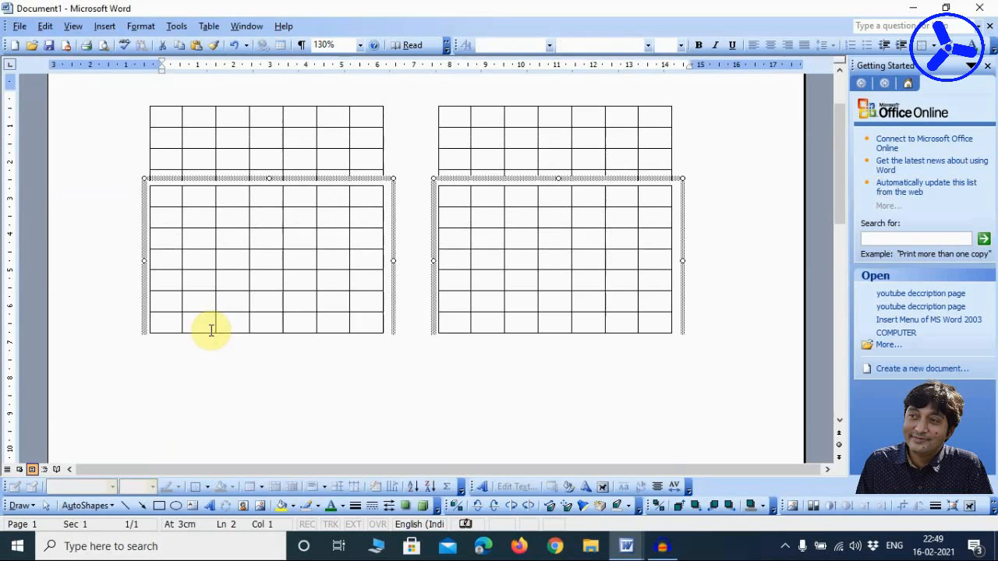
key(Down)
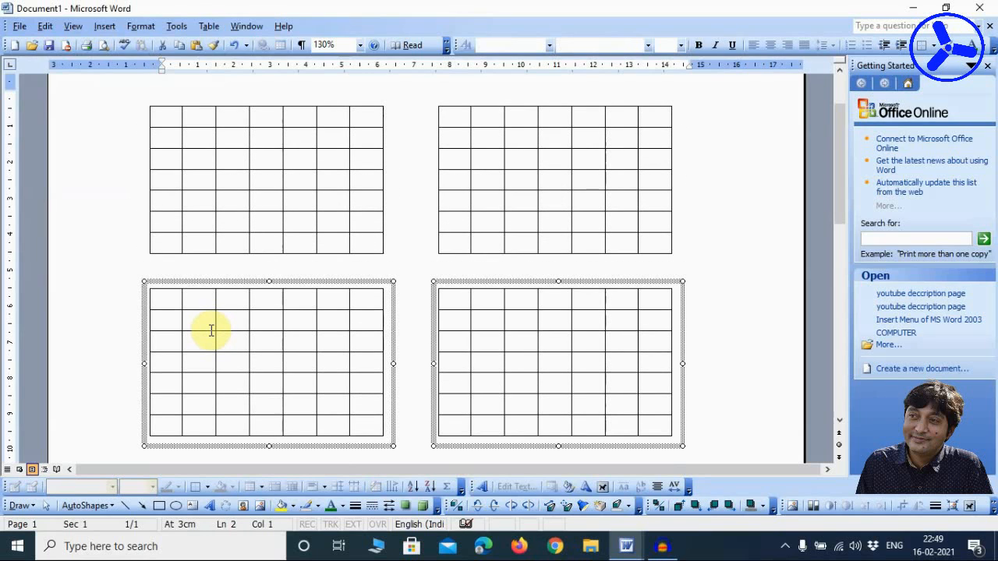
key(Down)
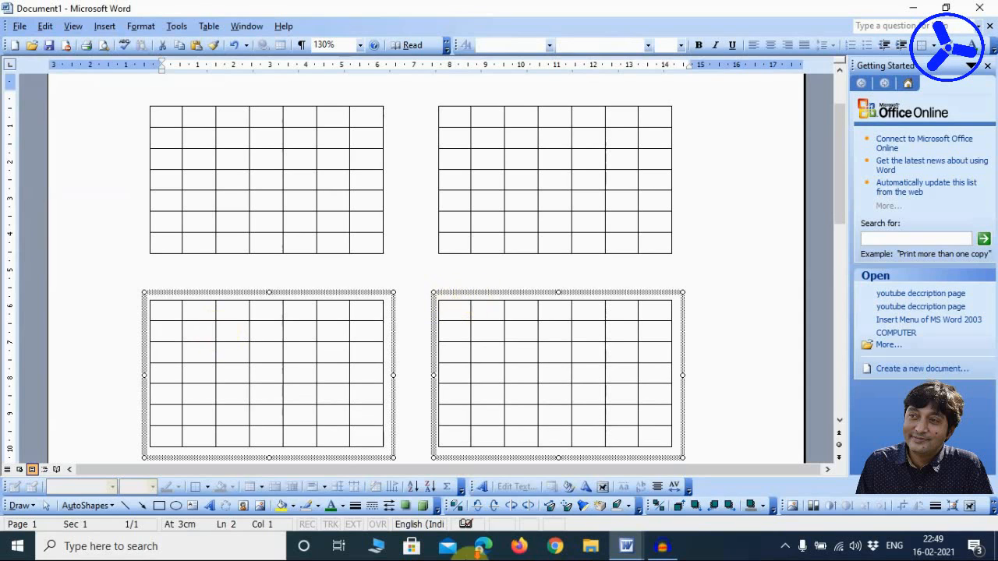
scroll(580, 276, down, 5)
scroll(581, 277, down, 2)
scroll(581, 277, up, 8)
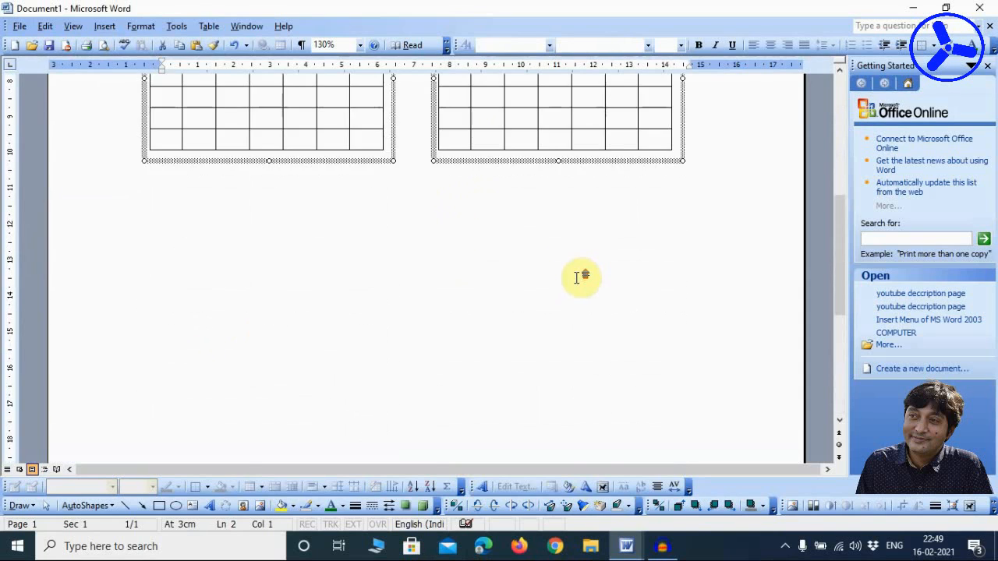
scroll(577, 277, down, 2)
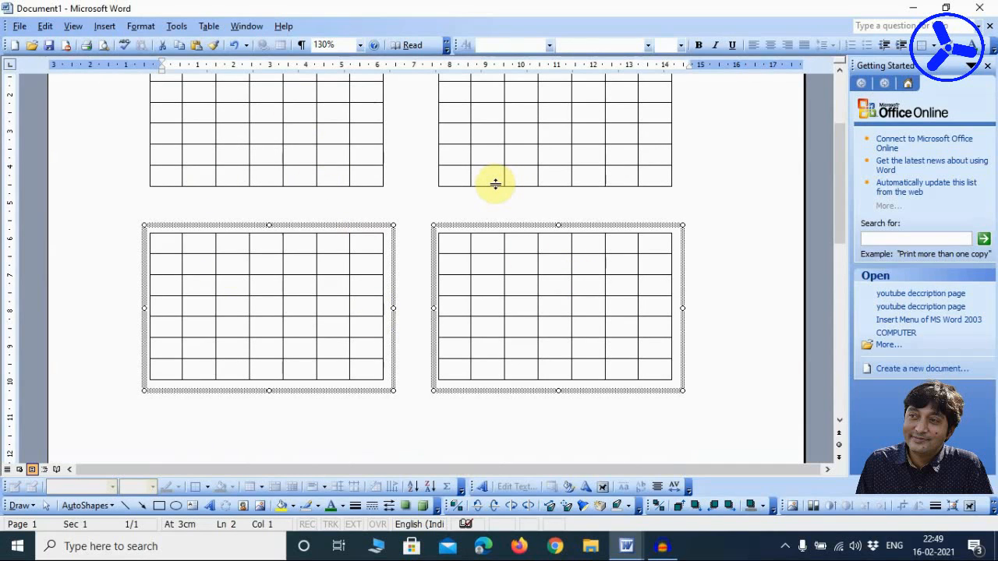
click(702, 203)
- Select all four table text boxes in both rows together and copy them
scroll(586, 234, up, 3)
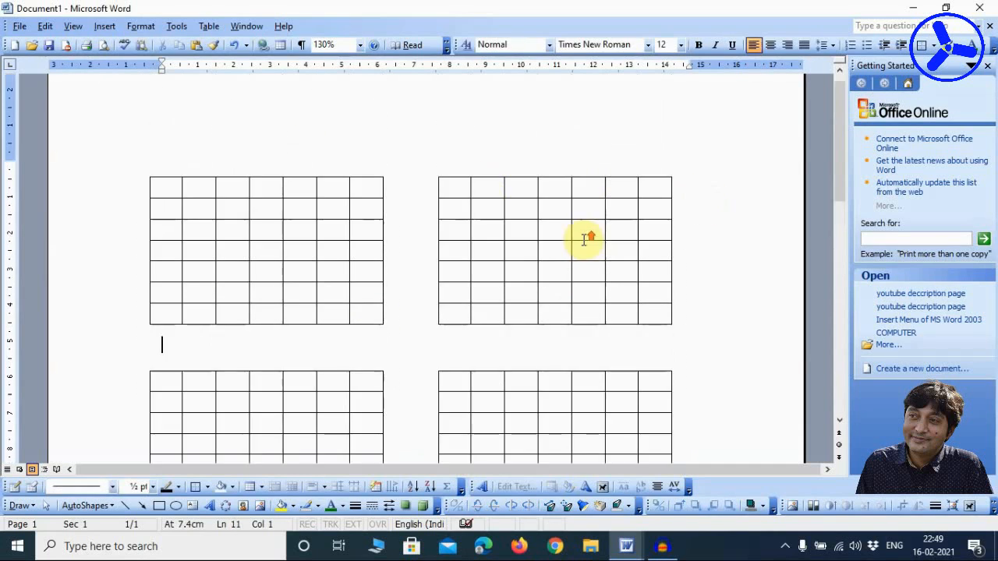
click(284, 175)
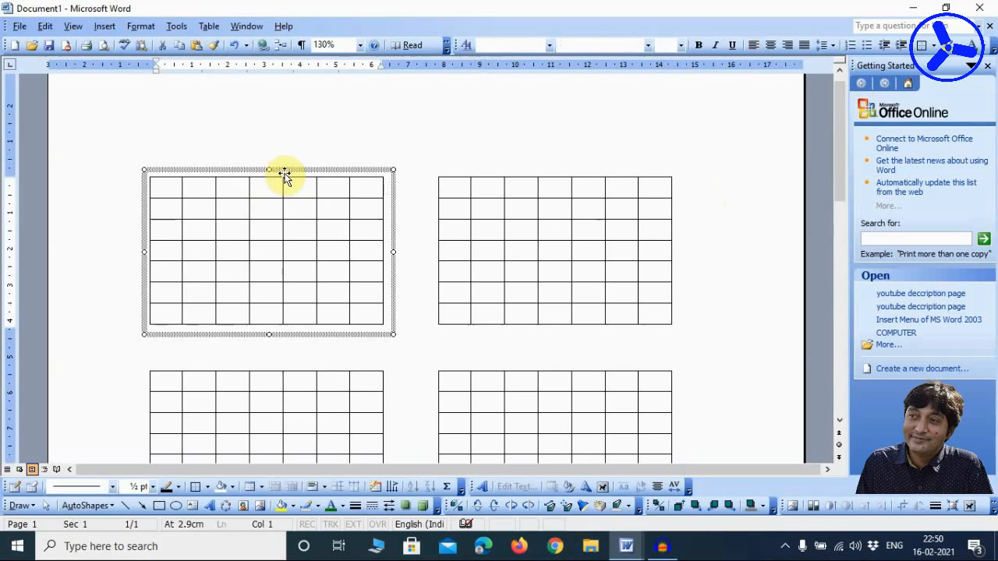
shift+click(499, 179)
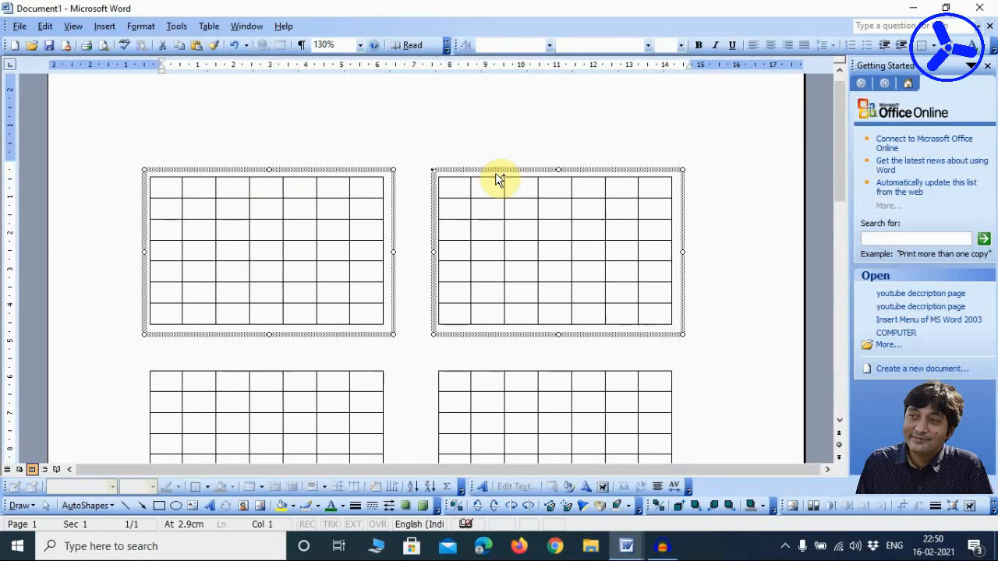
shift+click(292, 374)
scroll(292, 368, down, 5)
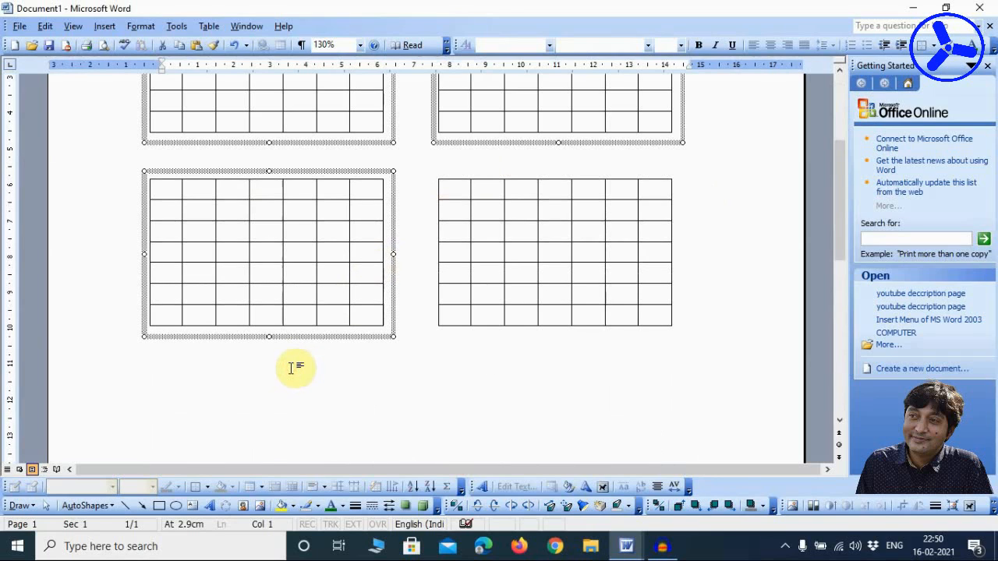
shift+click(484, 183)
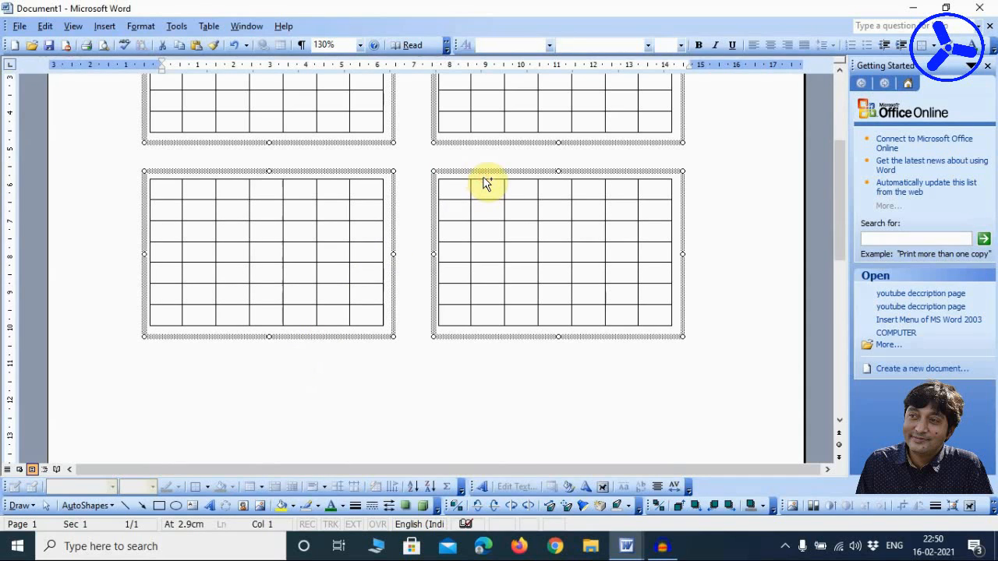
scroll(484, 183, up, 4)
scroll(484, 183, down, 2)
scroll(485, 179, up, 3)
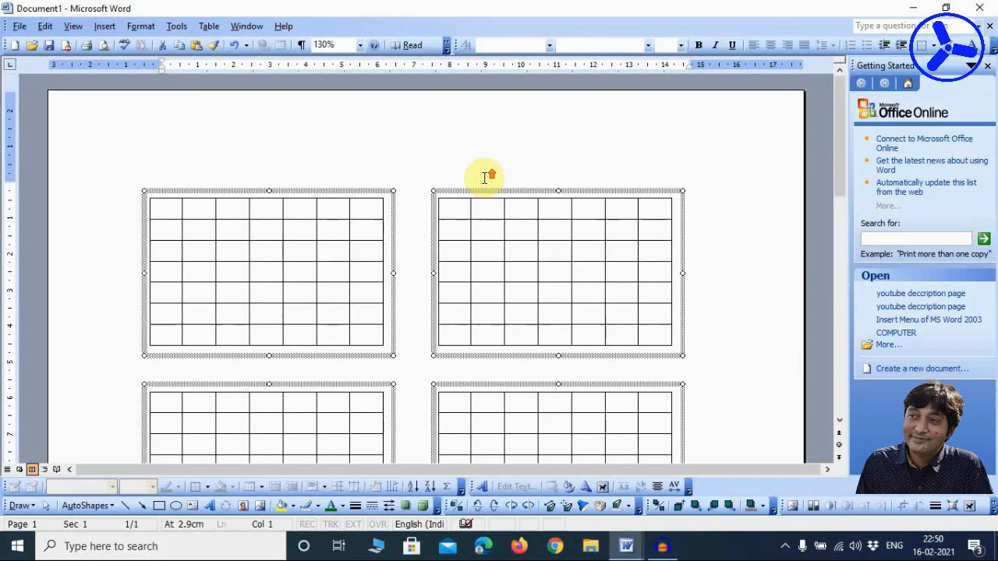
scroll(485, 178, down, 2)
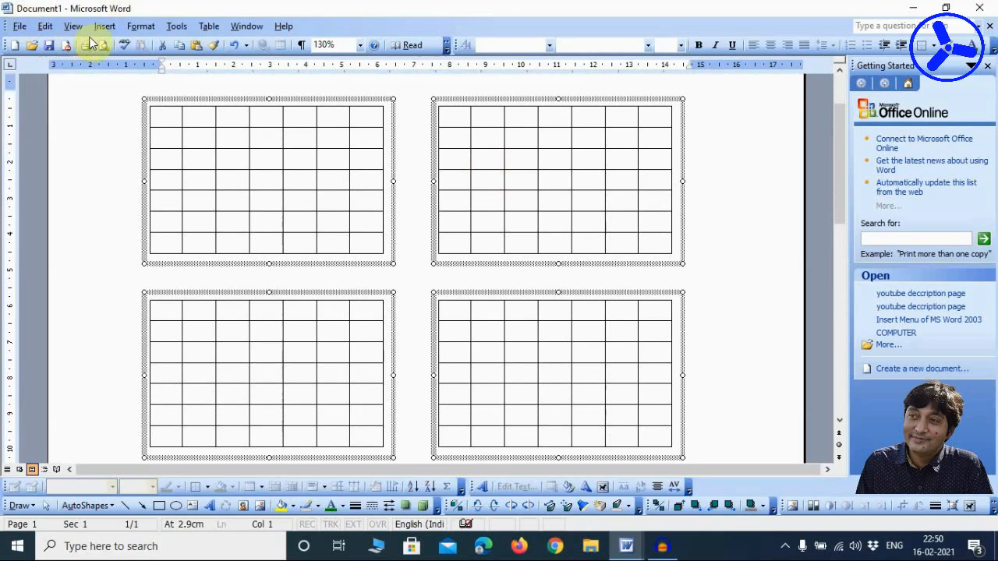
click(39, 31)
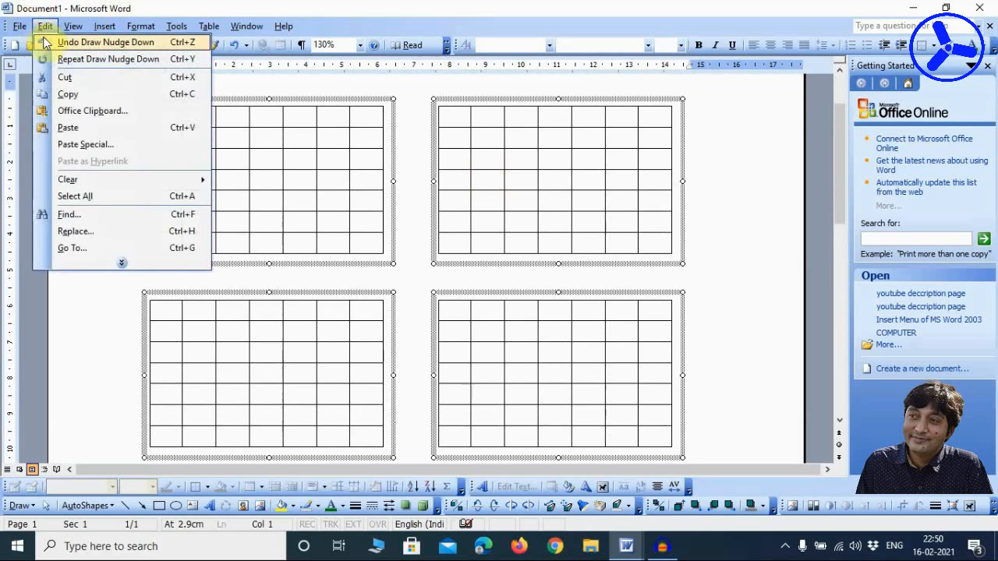
click(71, 93)
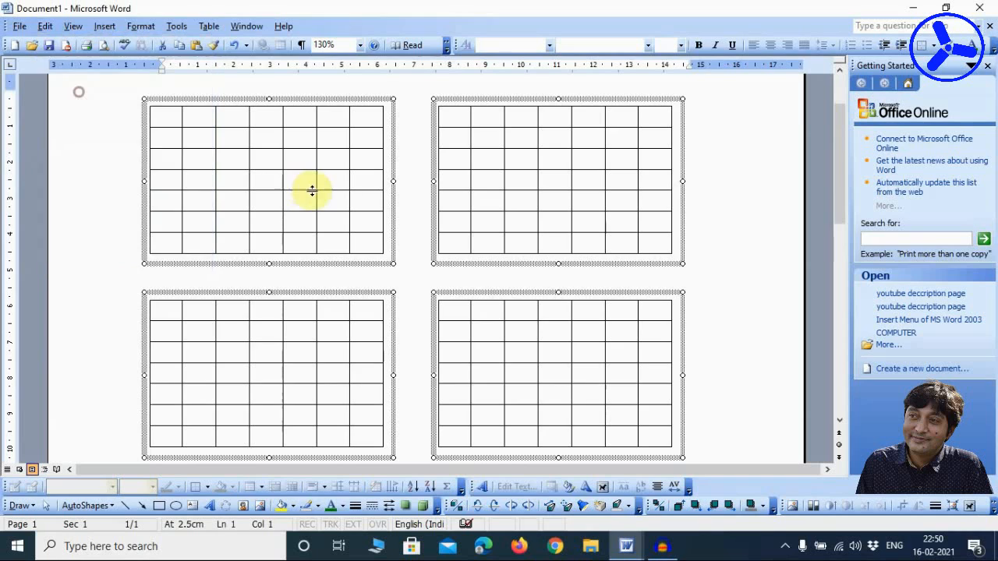
- Place the insertion point in the blank area below the second row of tables and paste the four copied text boxes
scroll(316, 194, down, 8)
click(154, 143)
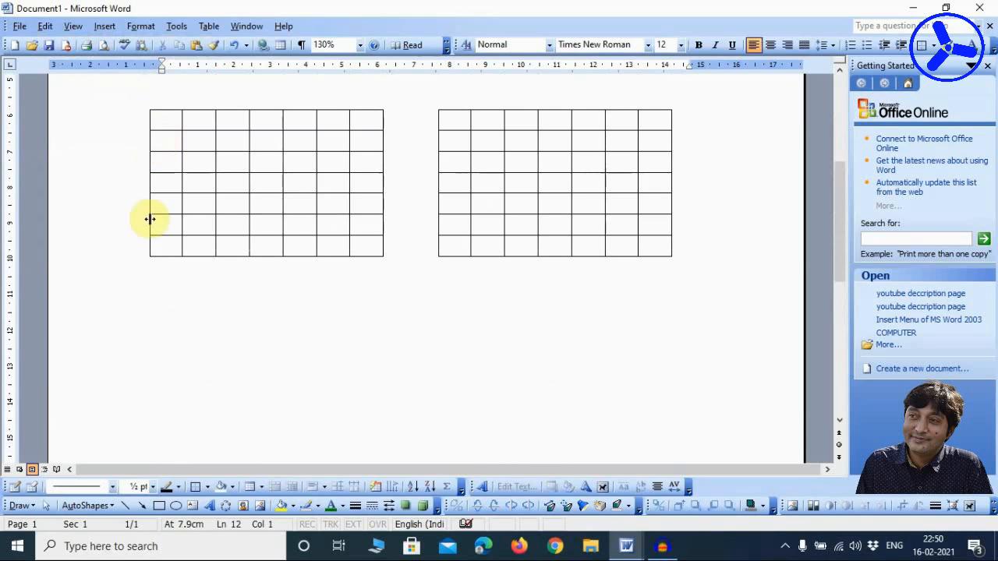
scroll(156, 227, down, 3)
scroll(140, 119, up, 3)
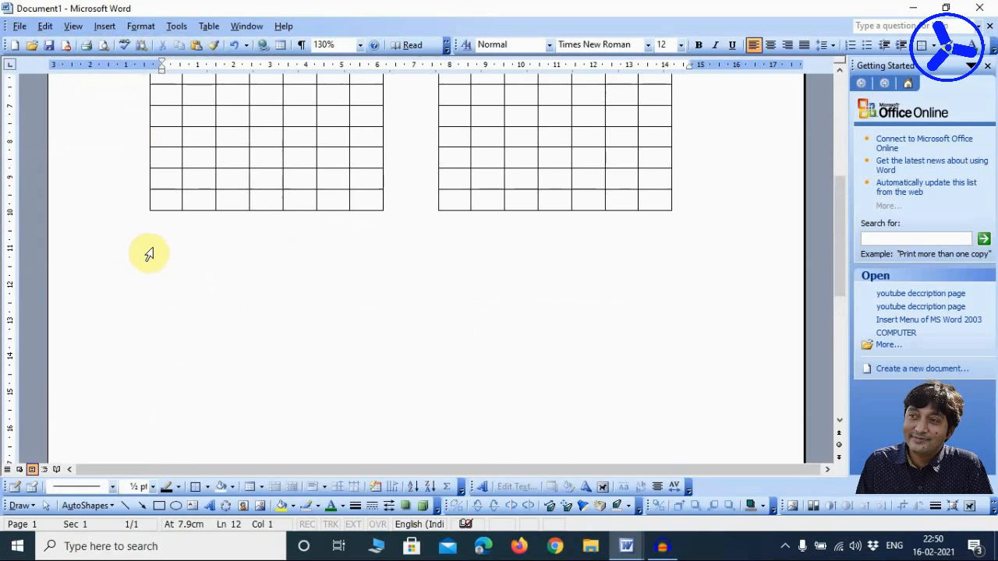
double_click(167, 248)
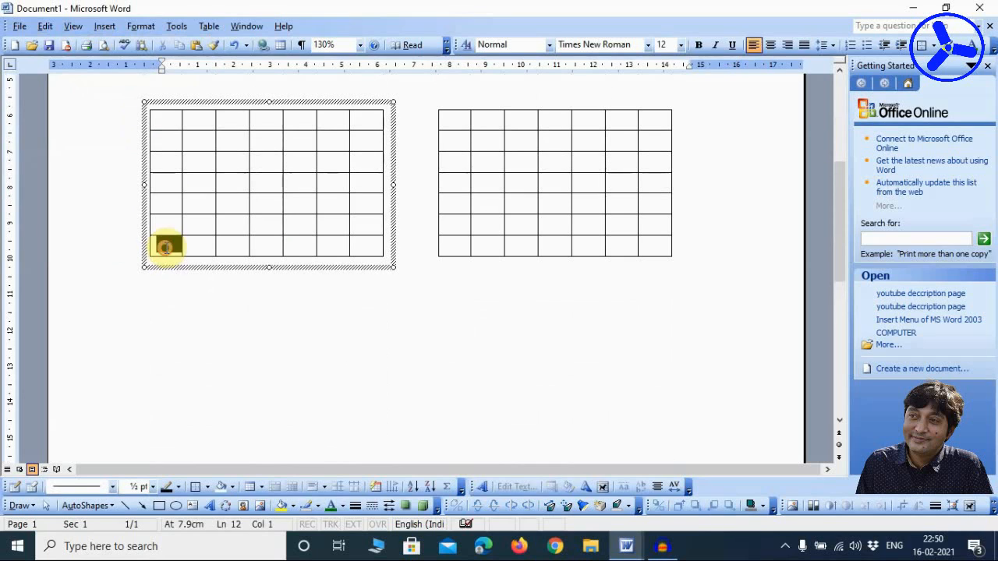
click(165, 302)
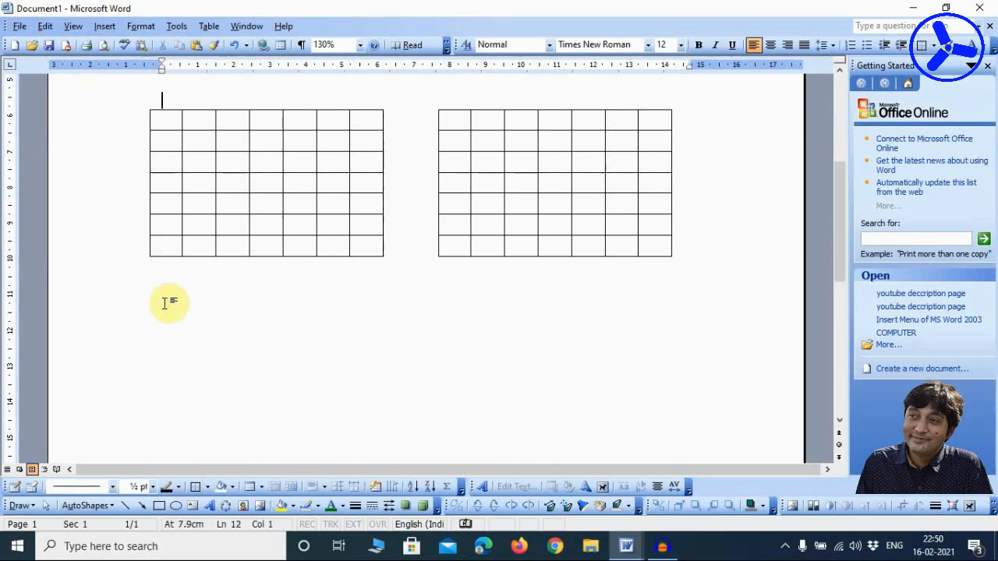
double_click(164, 303)
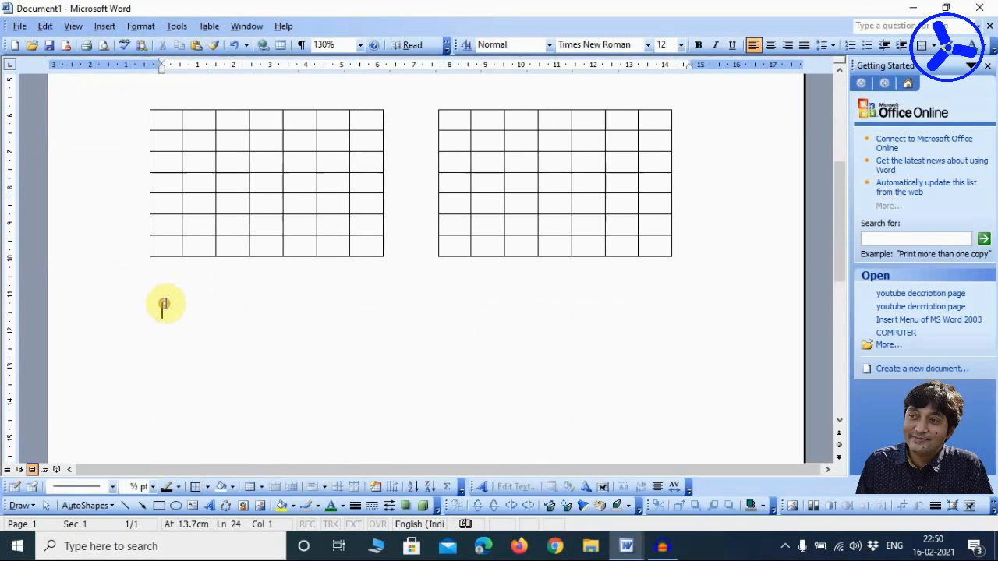
right_click(203, 321)
click(234, 364)
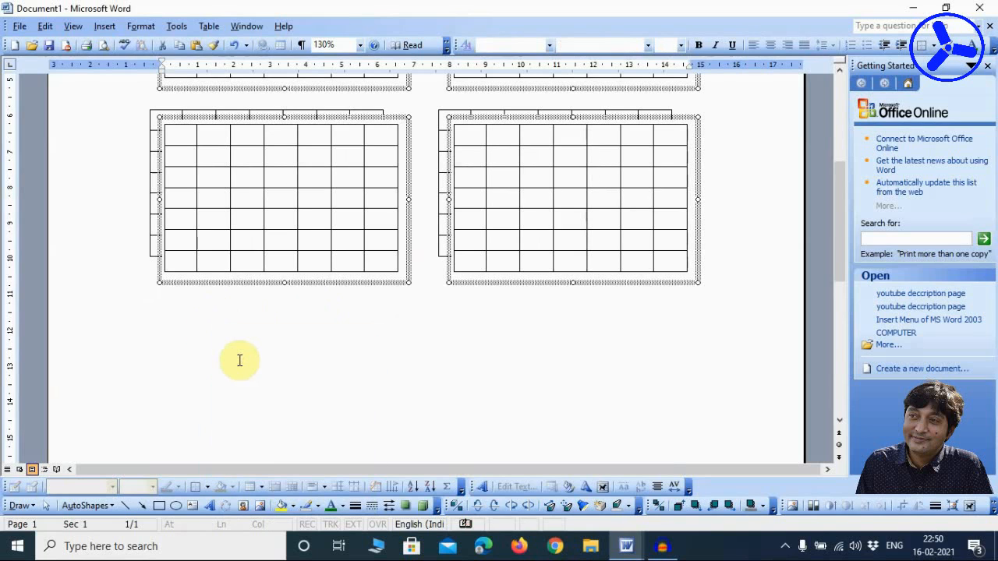
- Move the four pasted text boxes straight down below the second row, leaving an even gap between rows, and deselect them
scroll(240, 360, up, 5)
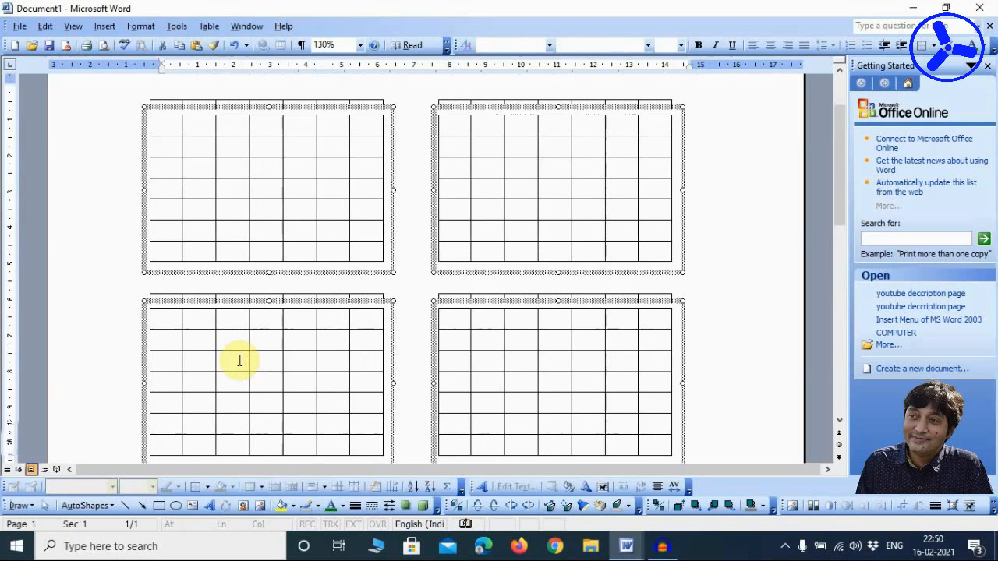
key(Down)
key(Down)
key(Down)
key(Down)
key(Down)
key(Down)
key(Down)
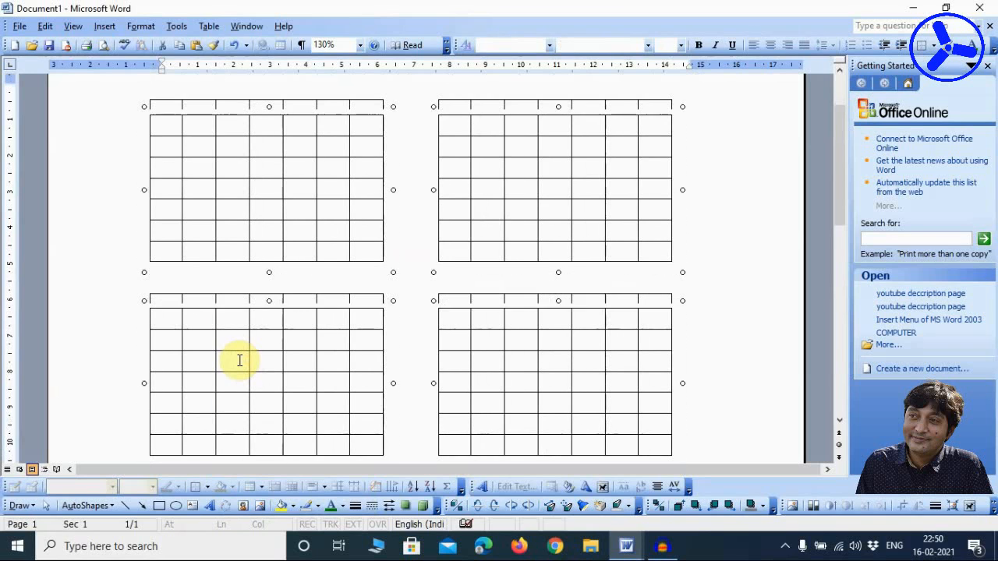
key(Down)
key(Down)
key(Down)
key(Down)
key(Down)
key(Down)
key(Down)
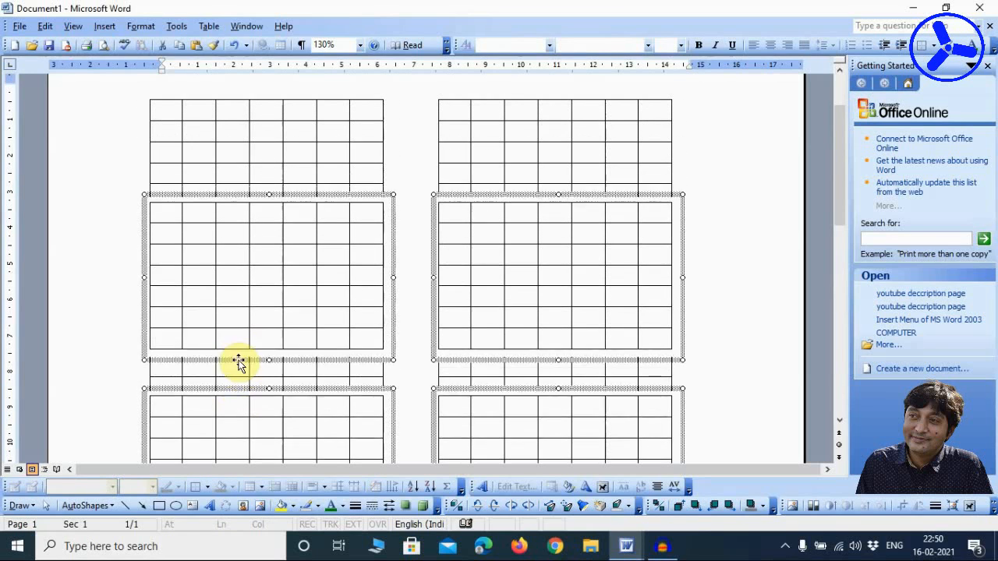
key(Down)
key(Down)
key(Down)
key(Down)
key(Down)
key(Down)
key(Down)
key(Down)
key(Down)
key(Down)
key(Down)
key(Down)
key(Down)
key(Down)
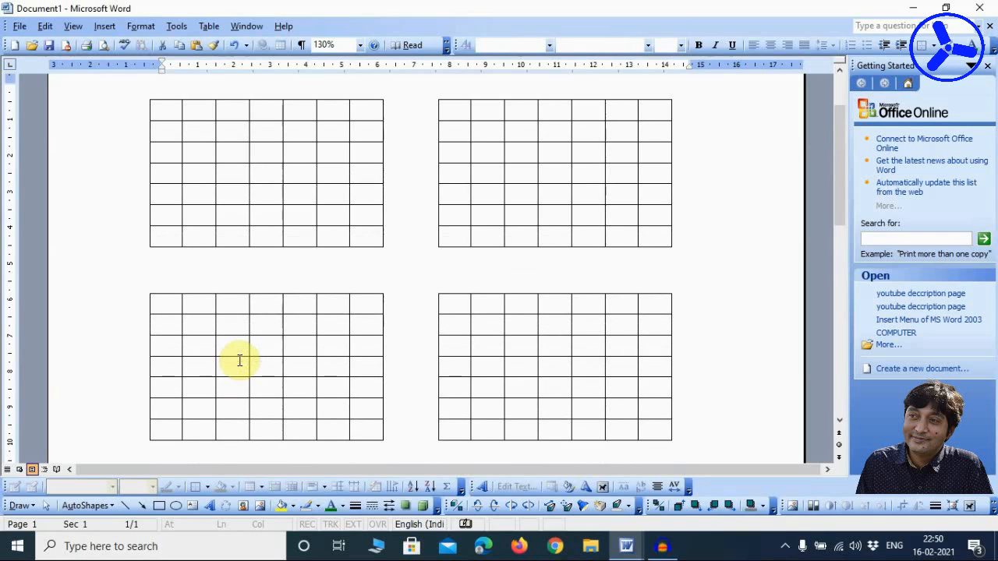
scroll(284, 345, down, 3)
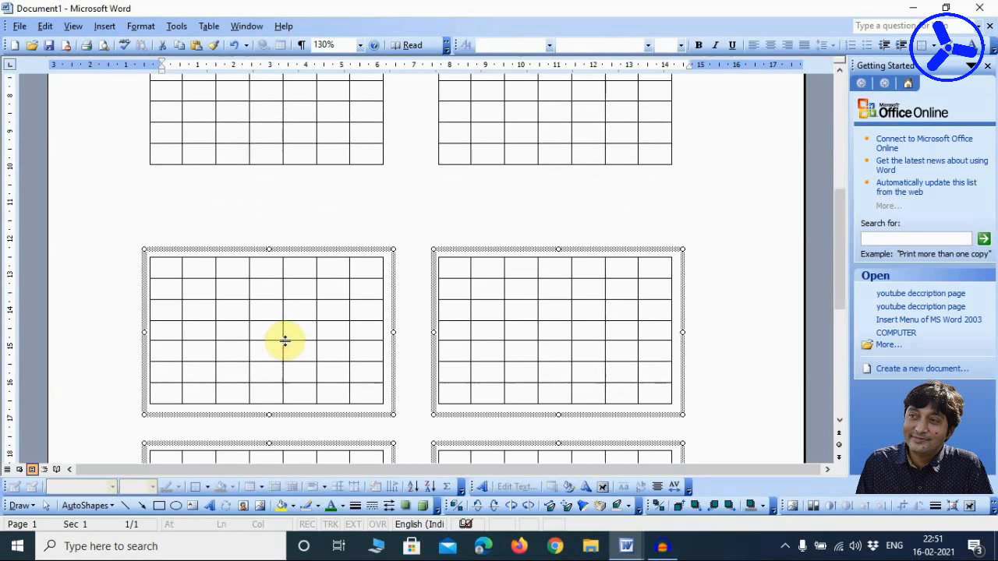
key(Up)
key(Up)
key(Up)
key(Up)
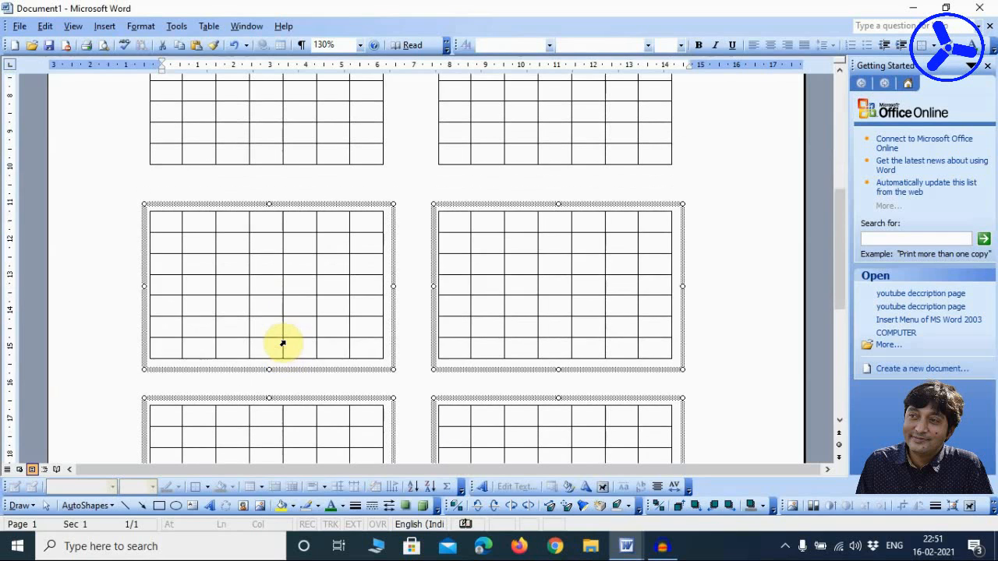
click(700, 164)
- Review the grid of tables on the whole page in print preview, and return to editing
scroll(708, 165, down, 8)
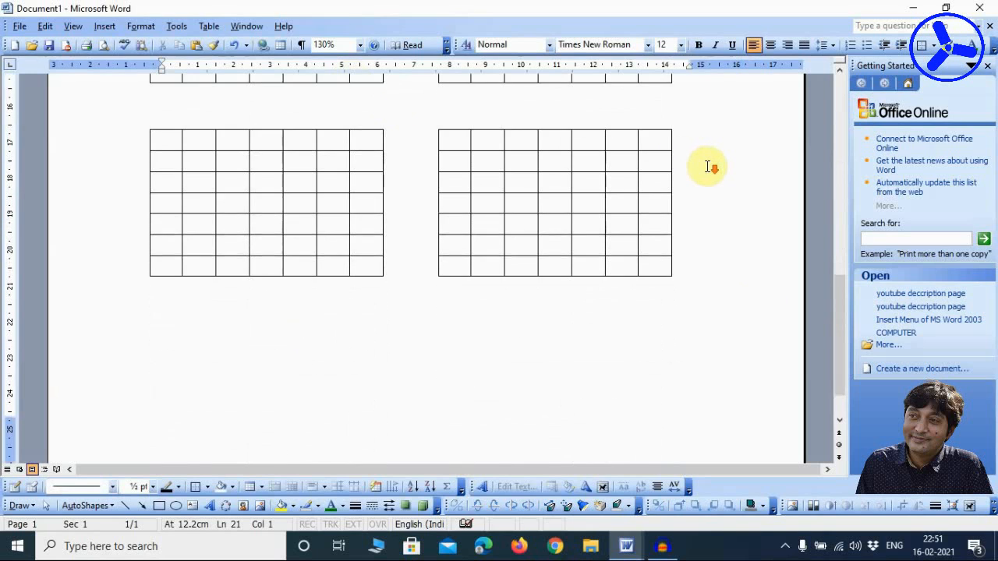
scroll(695, 160, up, 7)
scroll(205, 134, down, 2)
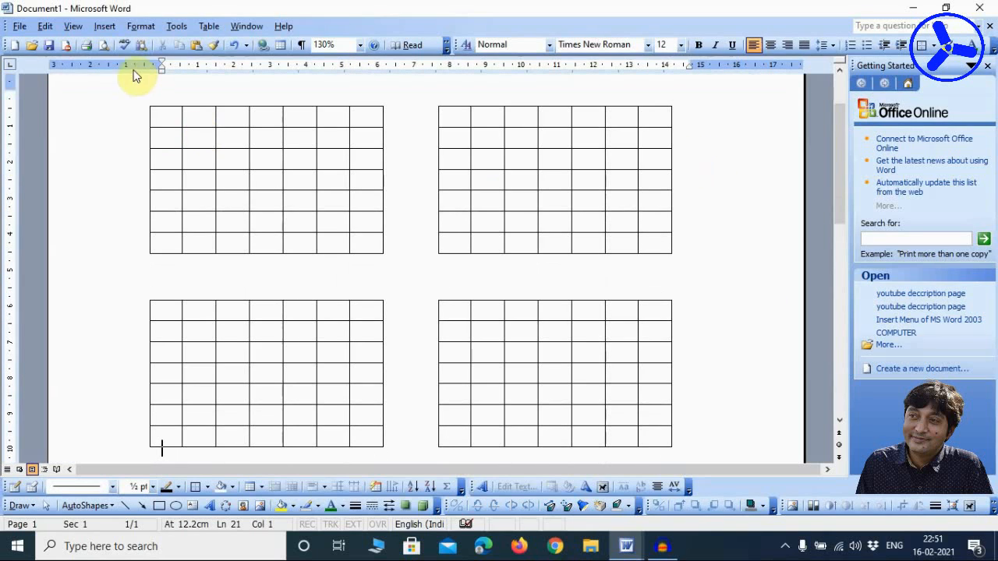
click(107, 46)
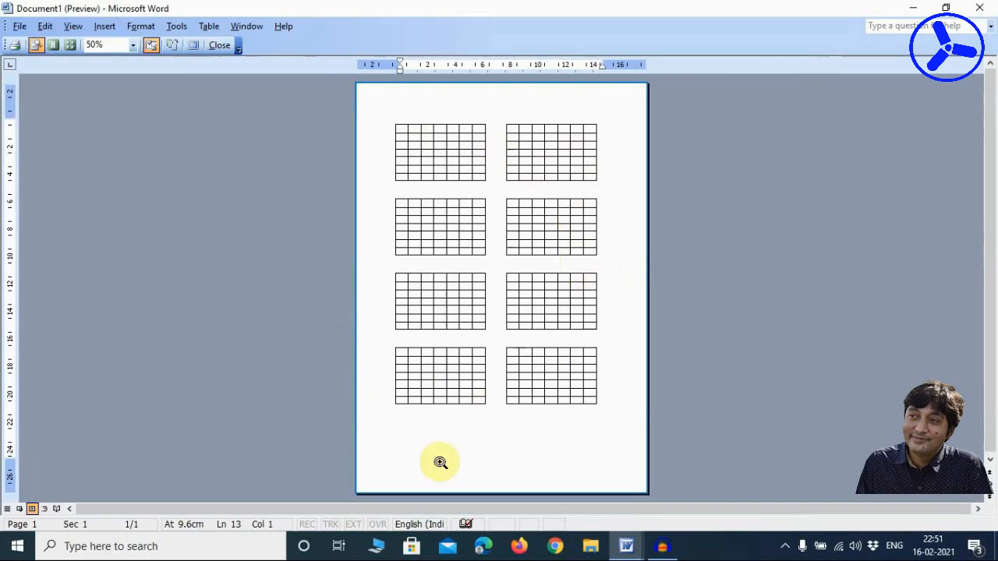
click(218, 44)
- Insert a text box about 8 cm wide and 8 cm high near the upper left of the blank page
scroll(541, 381, up, 2)
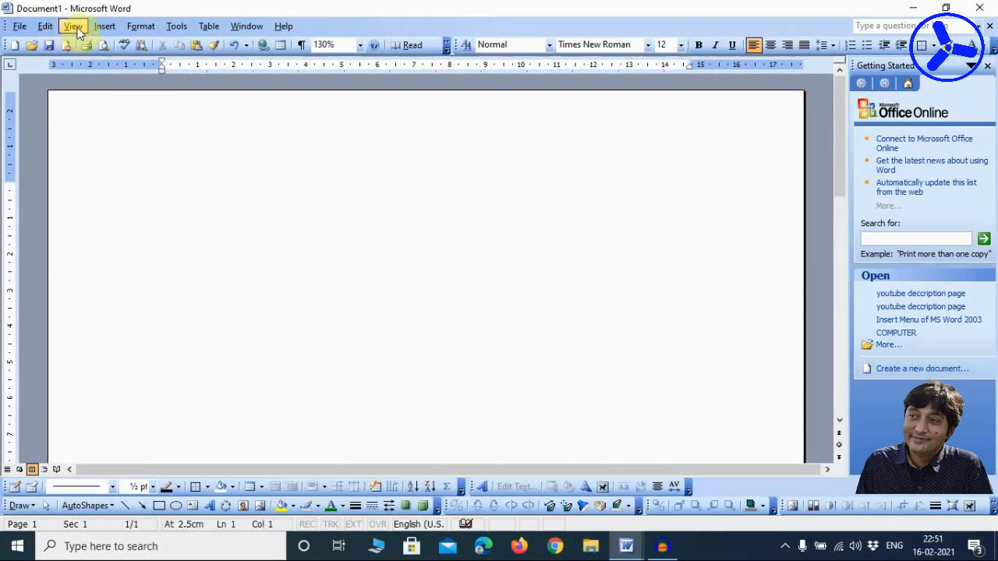
click(105, 25)
click(117, 181)
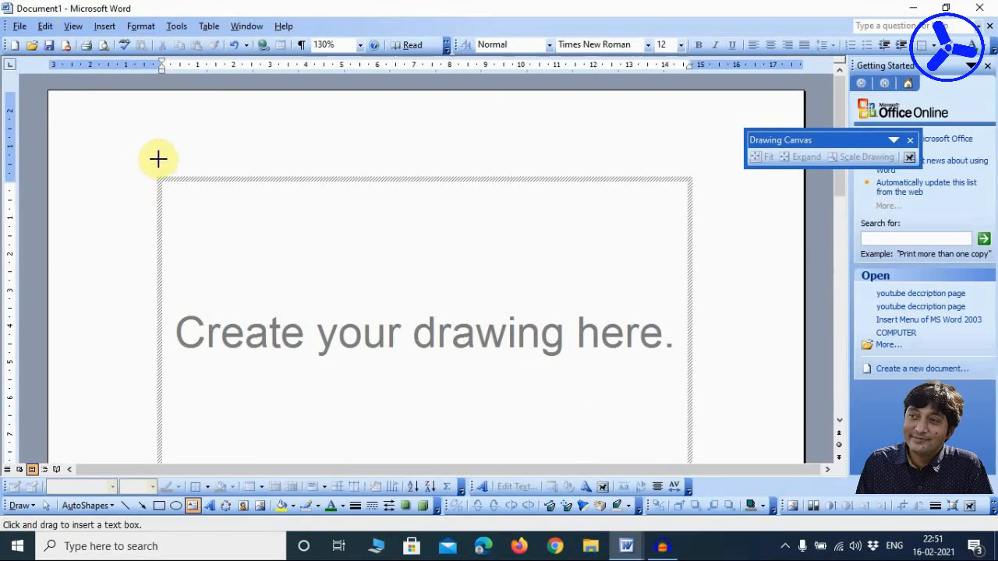
drag(163, 159, 452, 455)
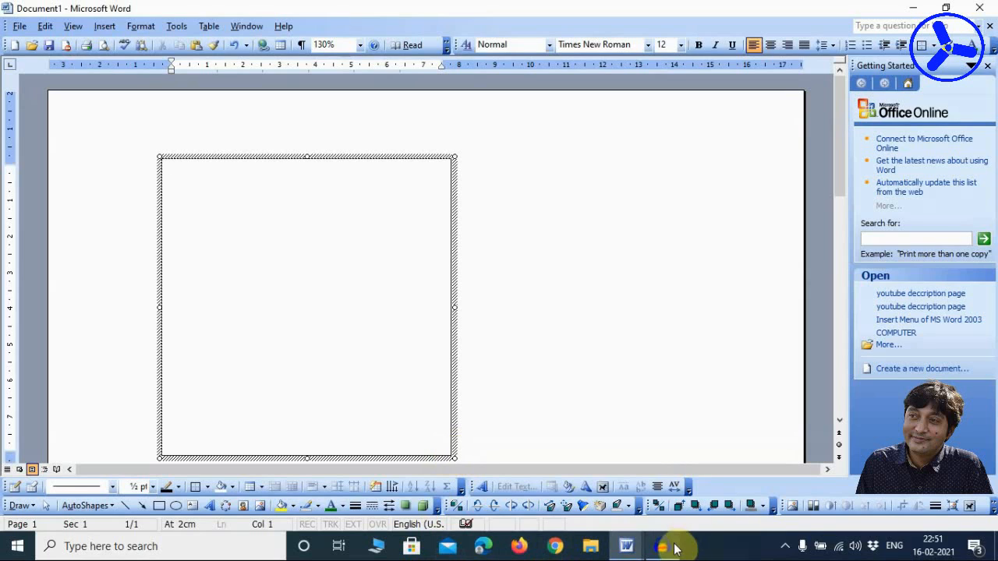
- Switch to Document2 and copy the whole money receipt, from its title through the payment mode line
click(626, 546)
click(661, 494)
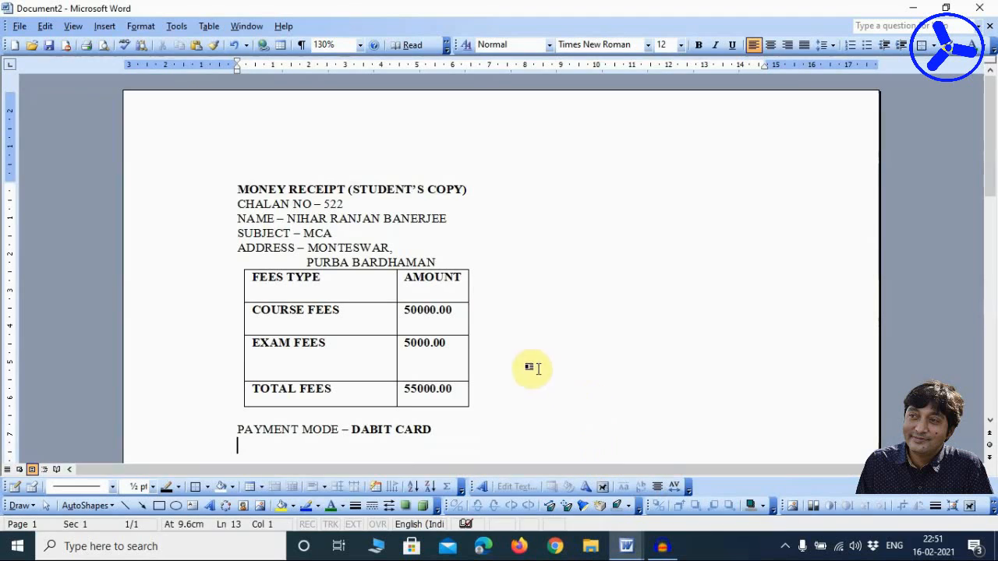
mouse_move(243, 189)
mouse_down()
mouse_move(273, 248)
mouse_move(402, 421)
mouse_move(424, 436)
mouse_up()
key(ctrl+c)
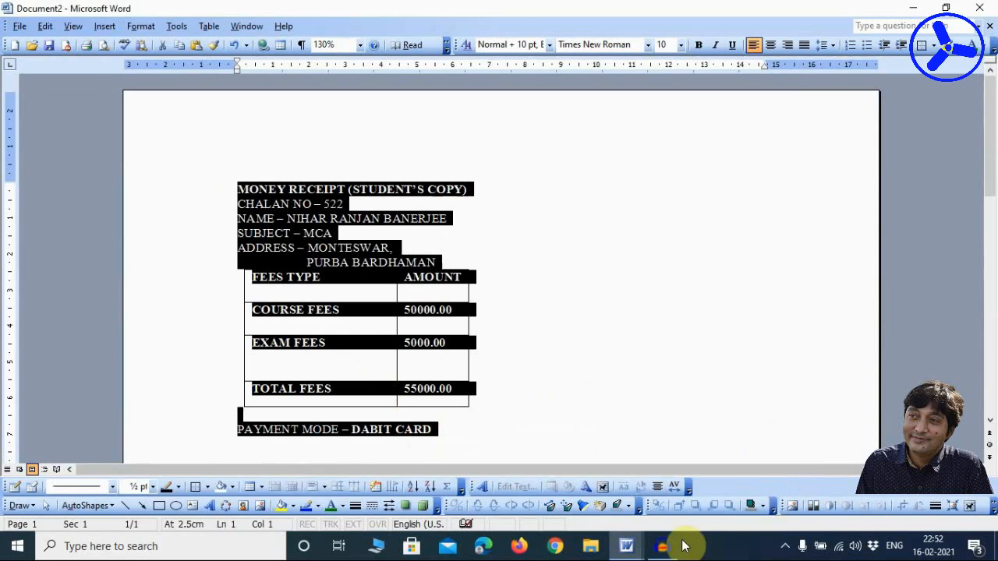
- Paste the copied receipt into the text box in Document1 and shrink the box to fit closely around it
click(627, 546)
click(514, 493)
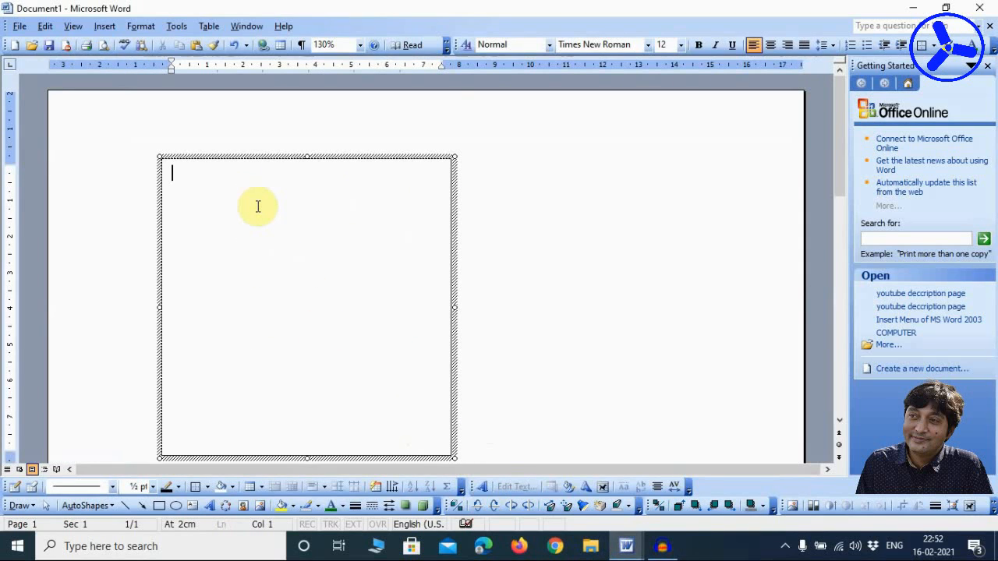
key(ctrl+v)
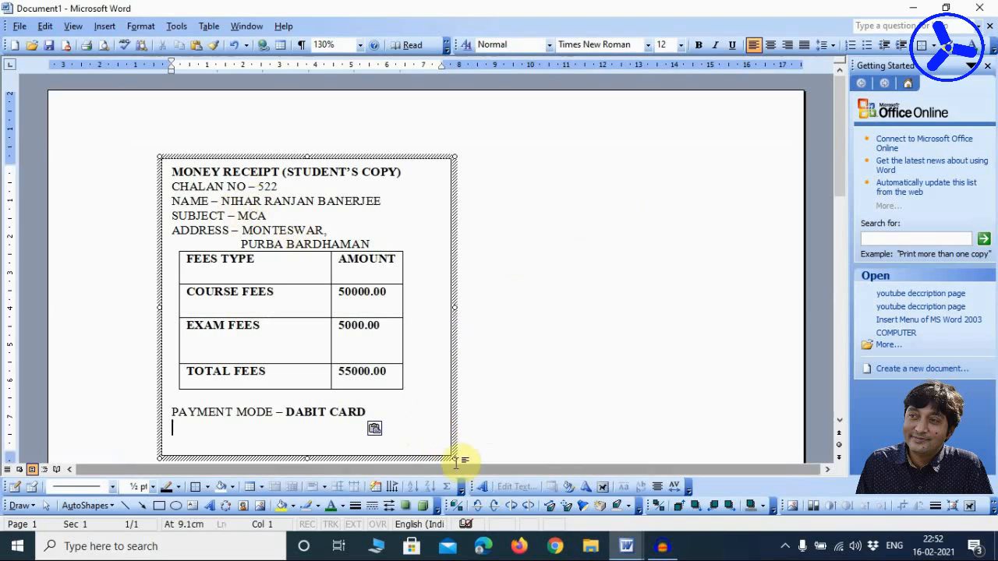
drag(453, 457, 410, 414)
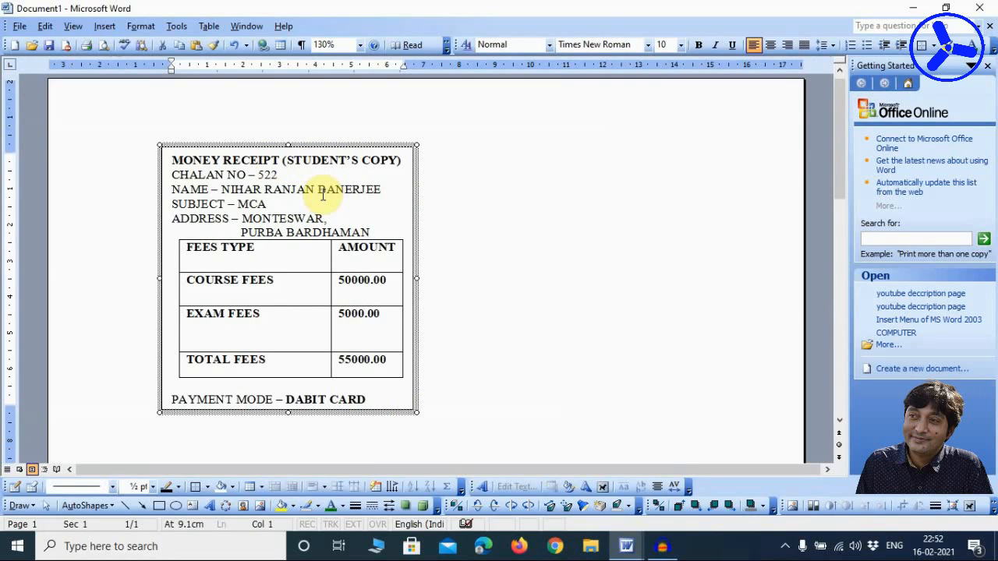
- Center the receipt's title and chalan number lines within the text box
drag(283, 170, 187, 161)
click(769, 44)
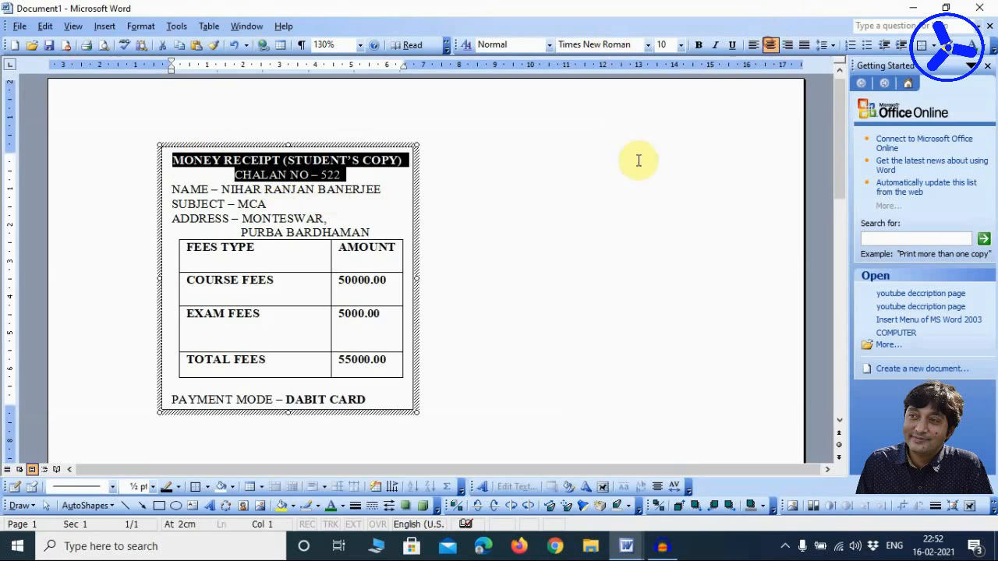
click(493, 268)
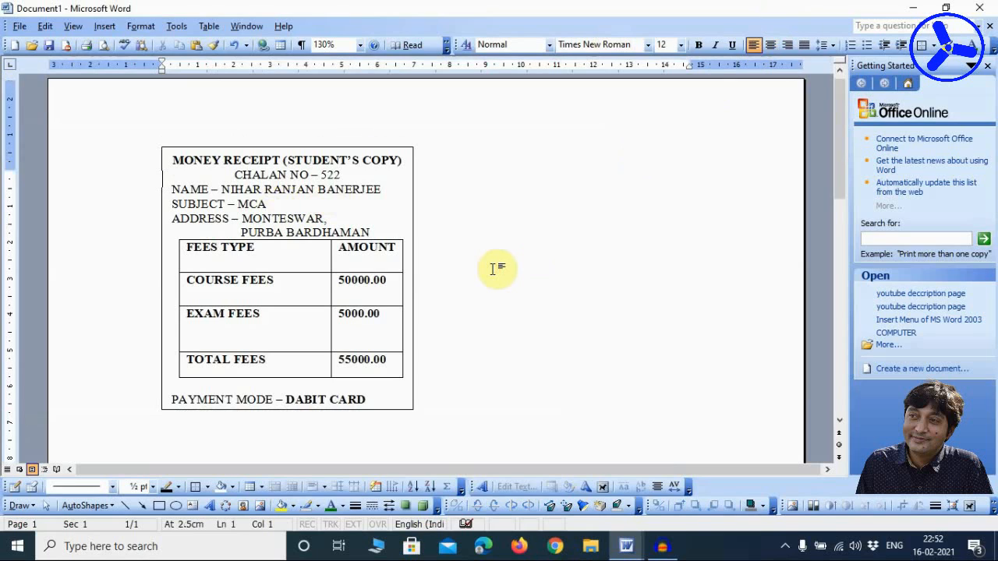
- Fill the money receipt text box with an aqua background colour
click(409, 150)
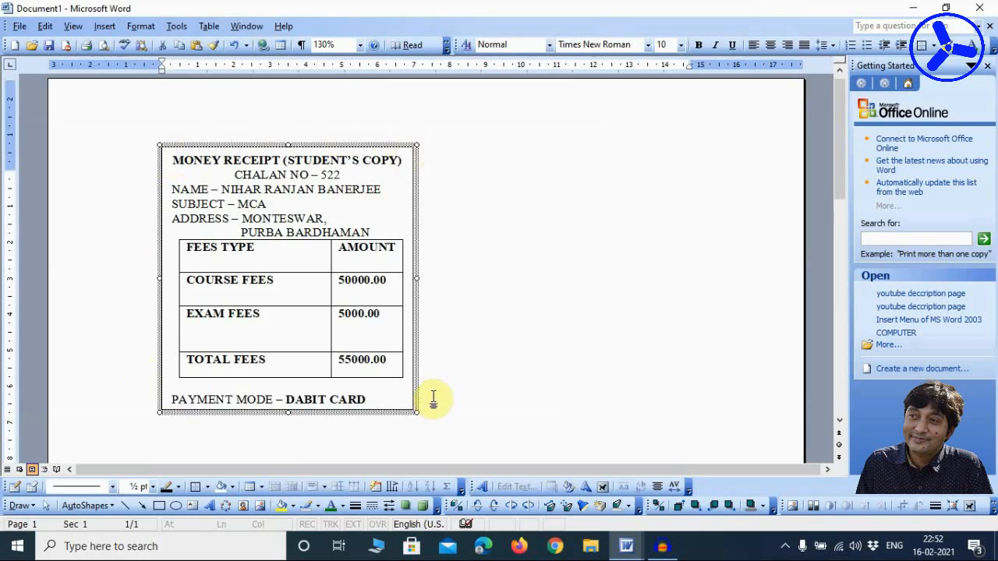
click(318, 507)
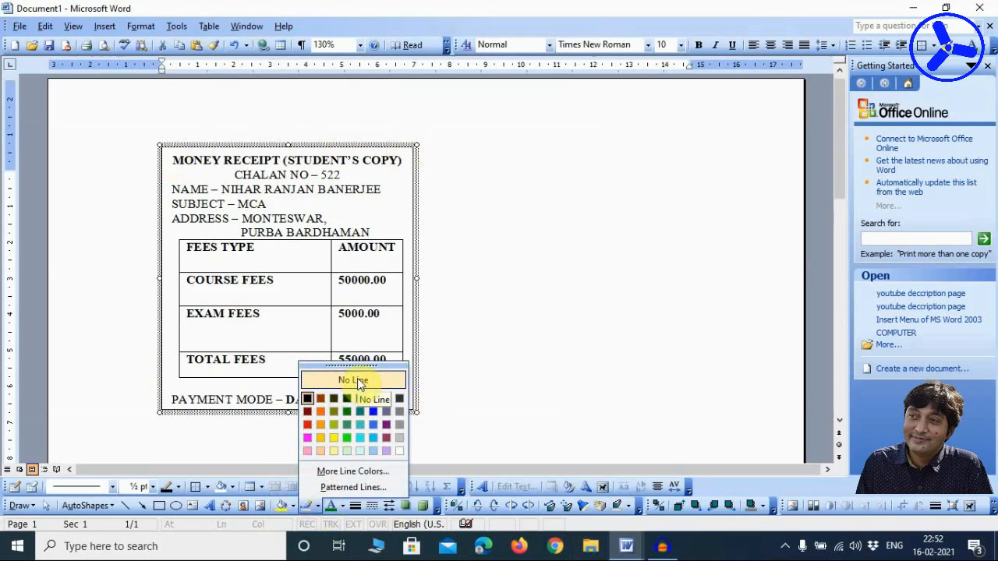
click(288, 510)
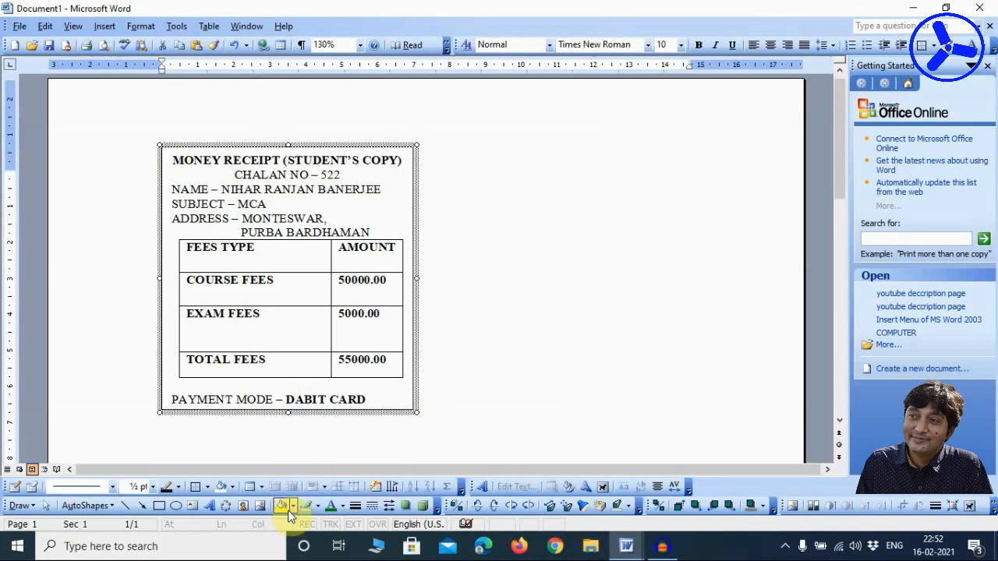
click(293, 507)
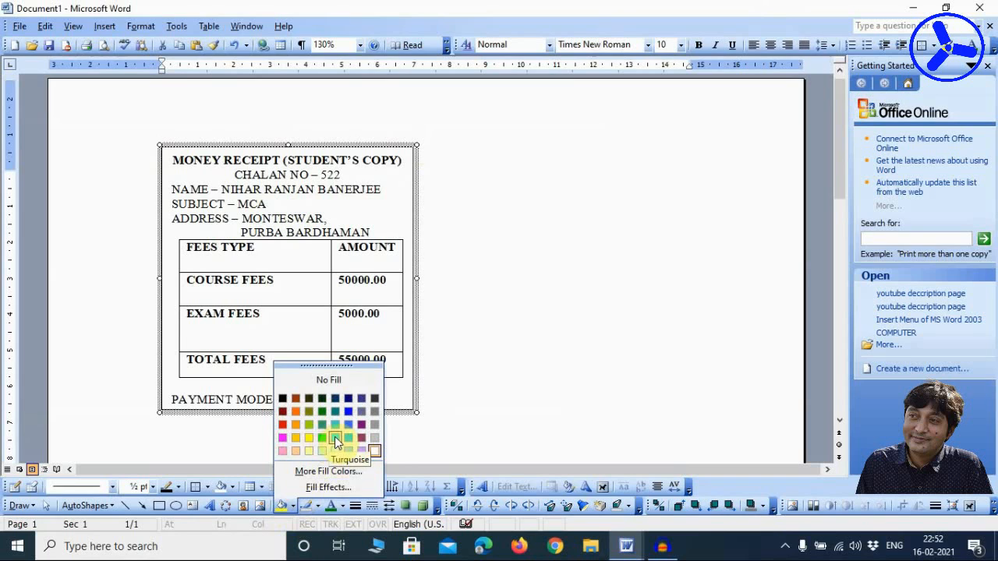
click(335, 423)
click(526, 343)
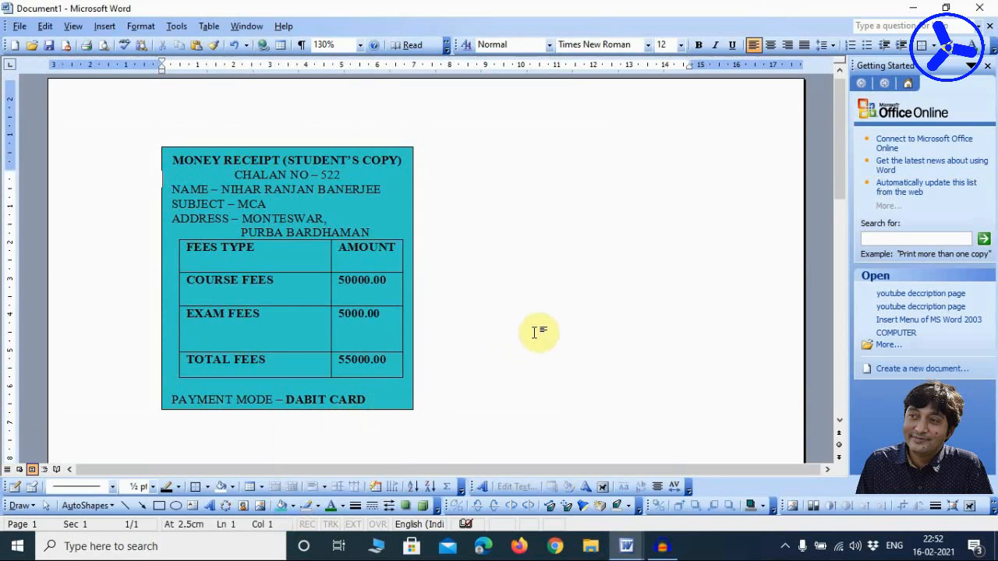
- Copy the filled receipt text box and paste a duplicate onto the page
click(408, 149)
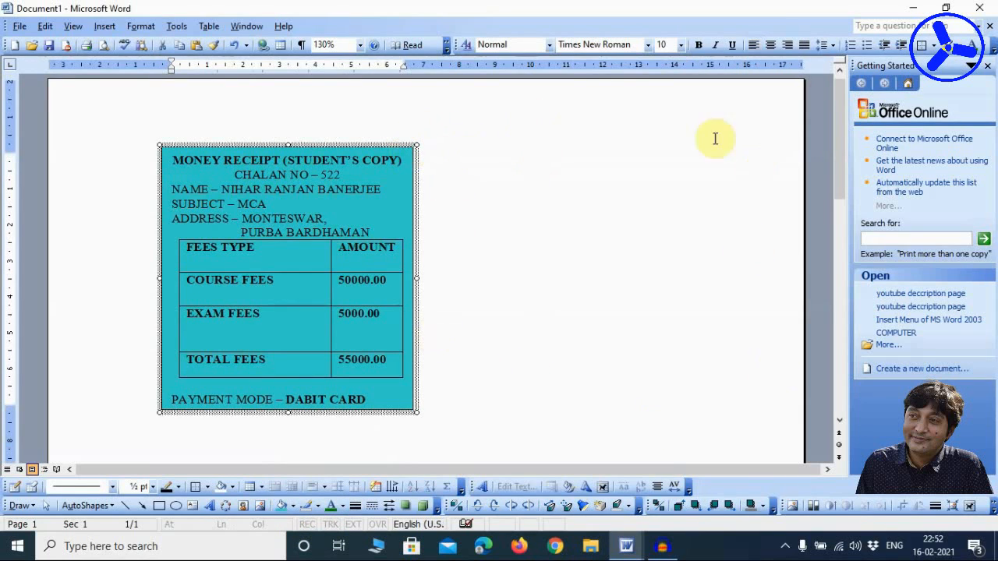
right_click(375, 144)
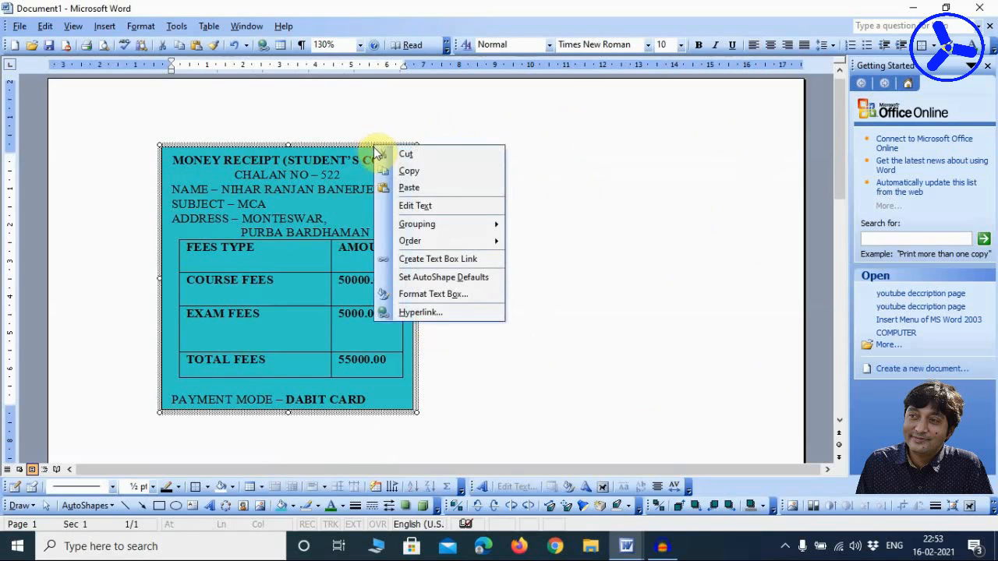
click(412, 172)
click(455, 156)
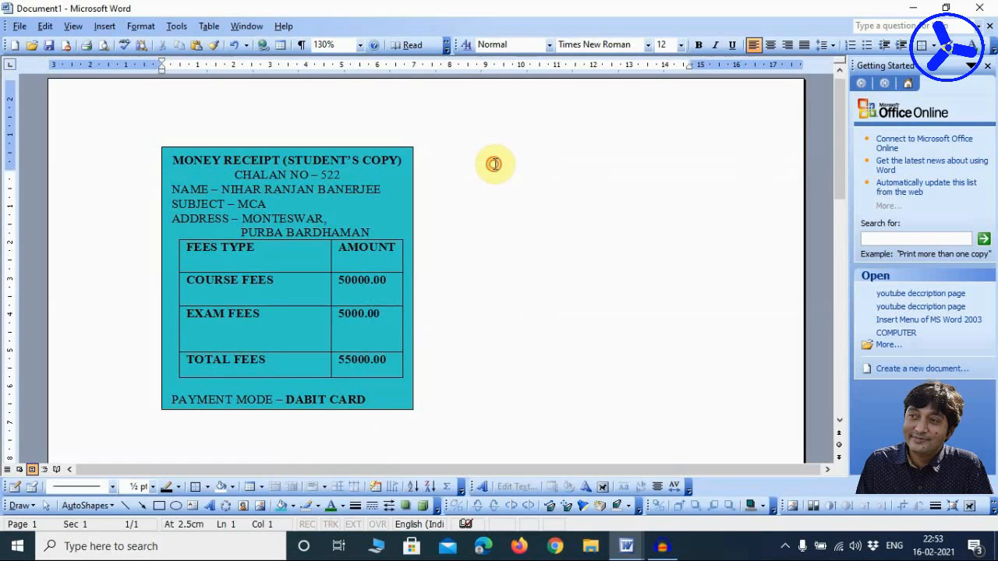
scroll(334, 344, down, 2)
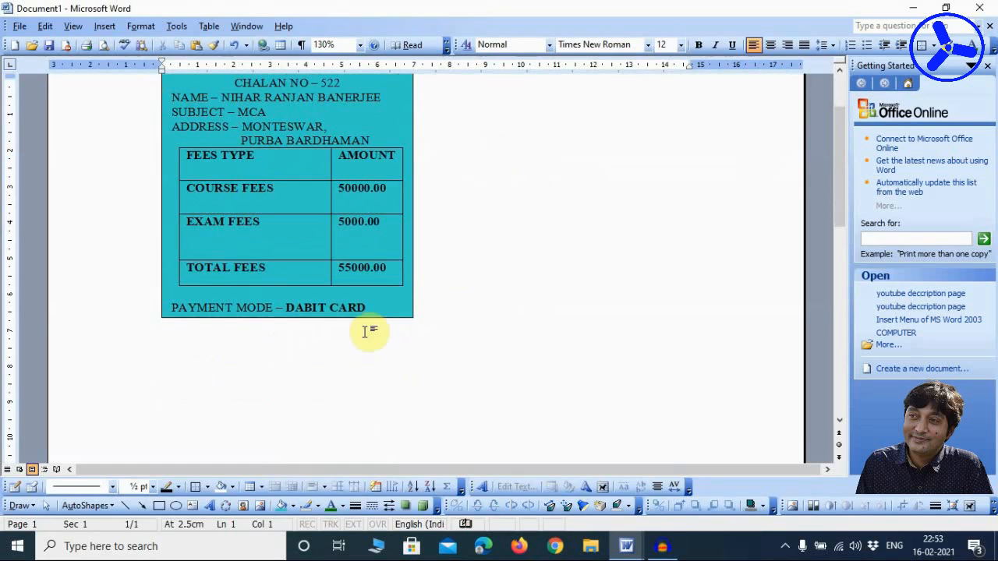
scroll(457, 308, up, 2)
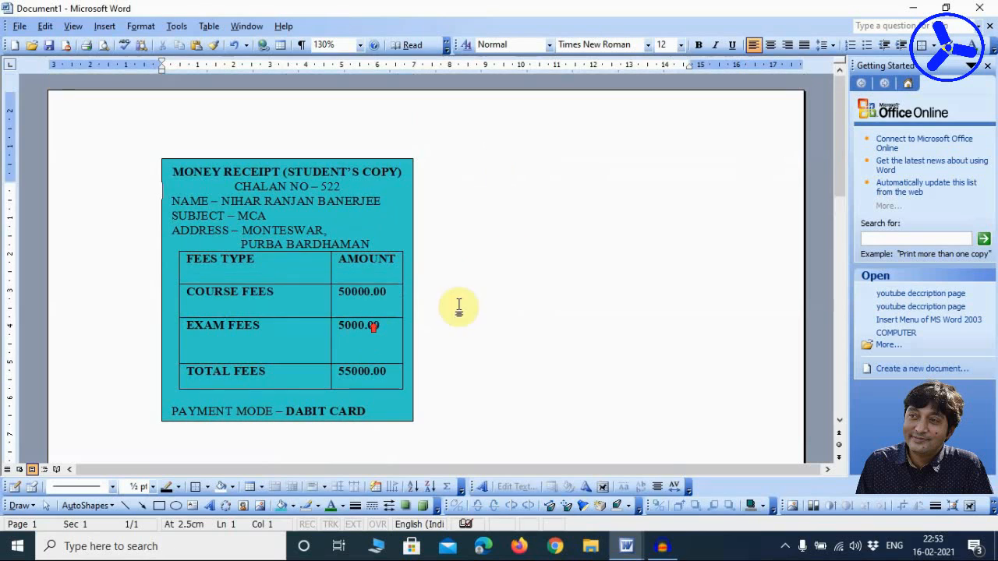
right_click(496, 167)
click(535, 211)
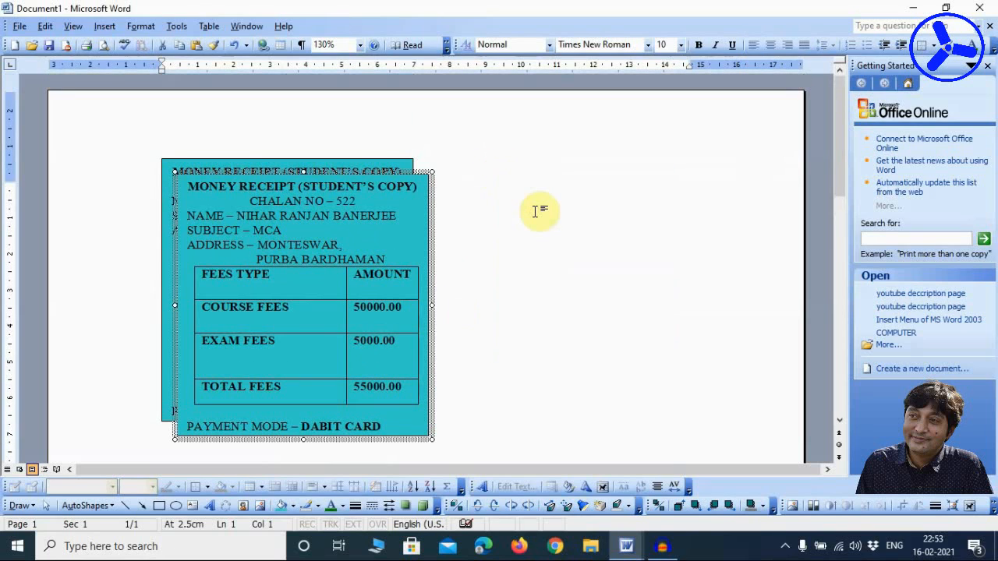
- Move the duplicate receipt beside the original, aligned with its upper edge and separated by a narrow gap
key(Up)
key(Up)
key(Up)
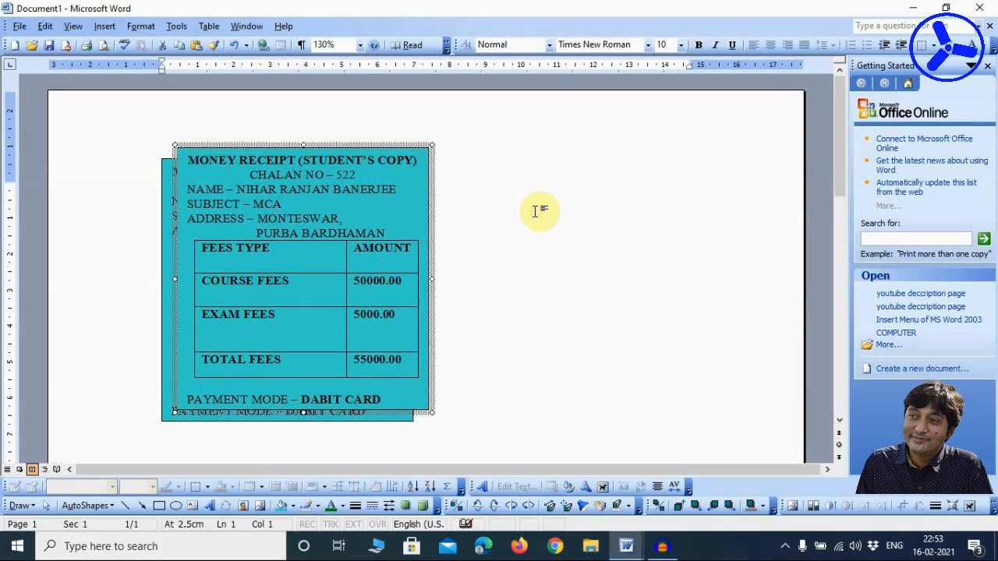
key(Down)
key(Right)
key(Right)
key(Right)
key(Right)
key(Right)
key(Right)
key(Right)
key(Right)
key(Right)
key(Right)
key(Right)
key(Right)
key(Right)
key(Right)
key(Right)
key(Right)
key(Right)
key(Right)
key(Right)
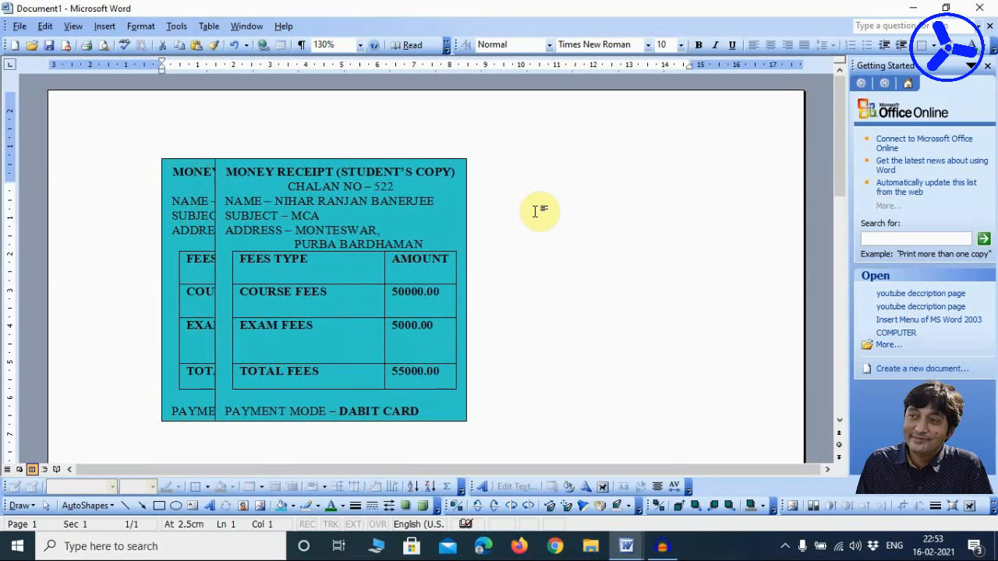
key(Right)
key(Right)
key(Right)
key(Right)
key(Right)
key(Right)
key(Right)
key(Right)
key(Right)
key(Right)
key(Right)
key(Right)
key(Right)
key(Right)
key(Right)
key(Right)
key(Right)
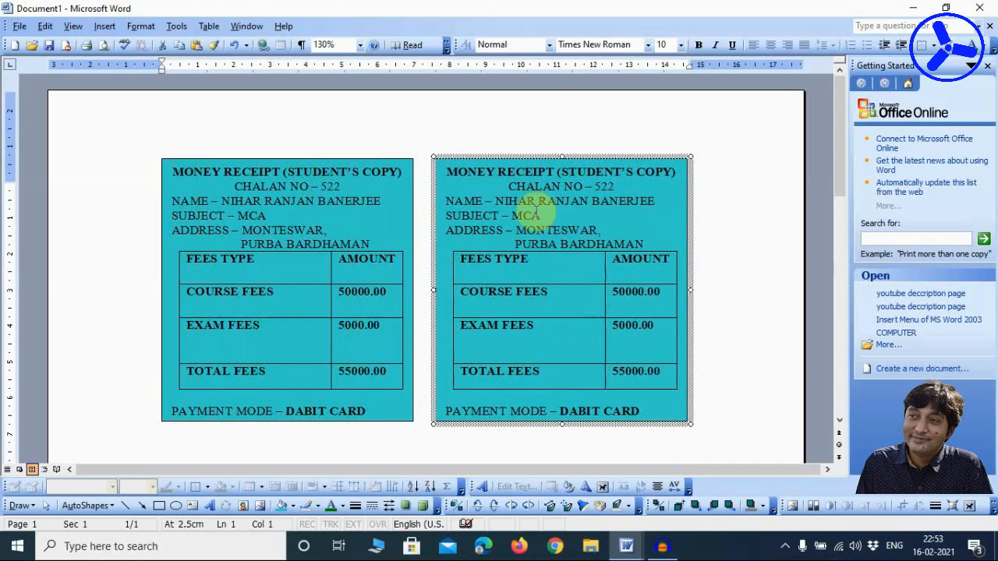
key(Left)
key(Right)
key(Left)
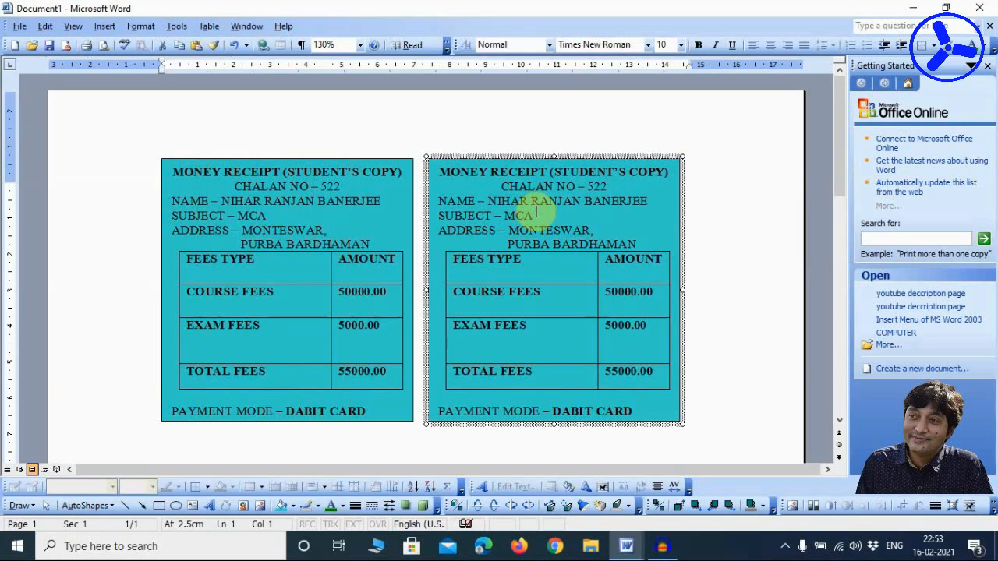
- Change the duplicate receipt's title to MONEY RECEIPT (OFFICE COPY)
click(613, 171)
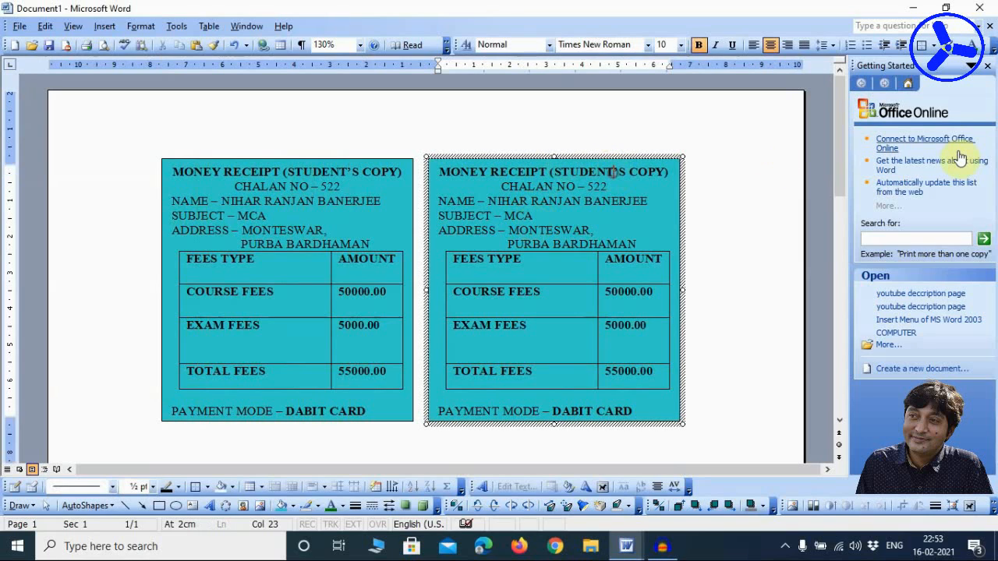
key(BackSpace)
key(BackSpace)
key(BackSpace)
key(BackSpace)
key(BackSpace)
key(BackSpace)
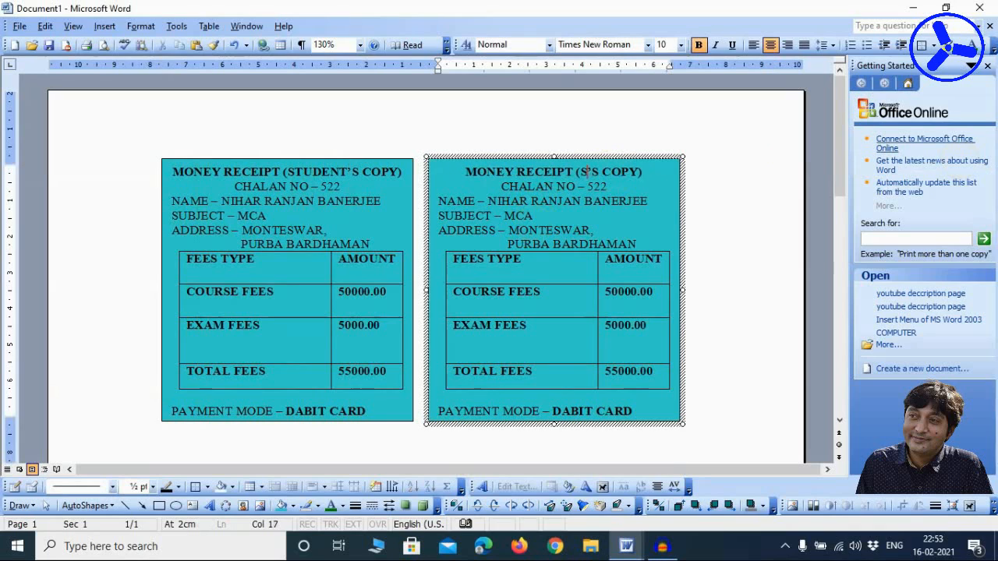
key(BackSpace)
text(OFFICER)
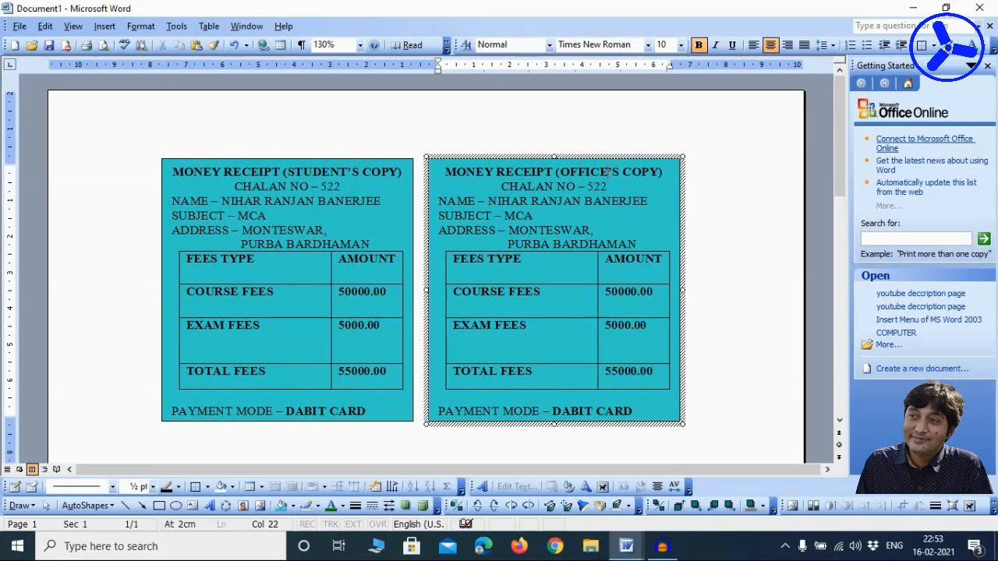
key(Delete)
key(Delete)
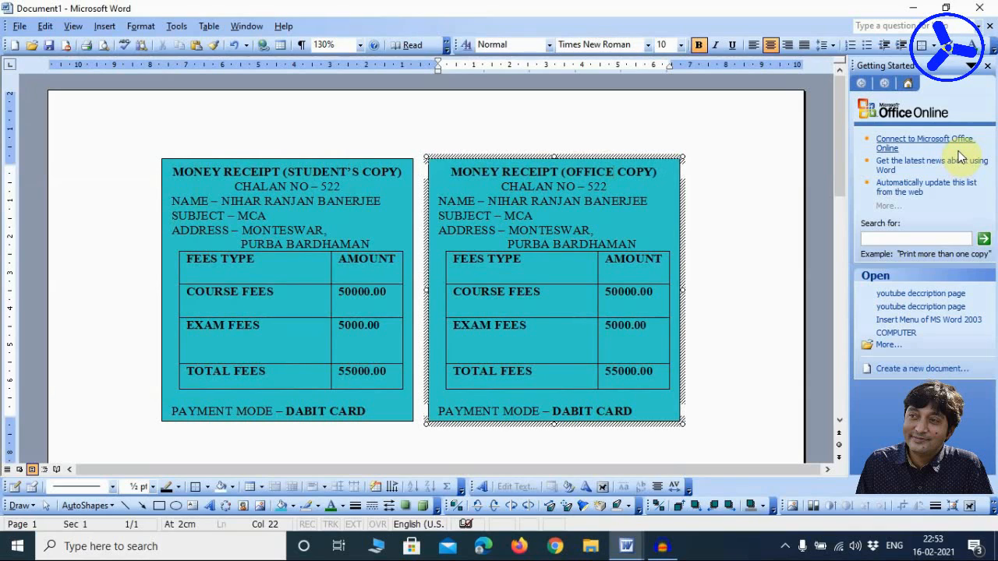
click(761, 168)
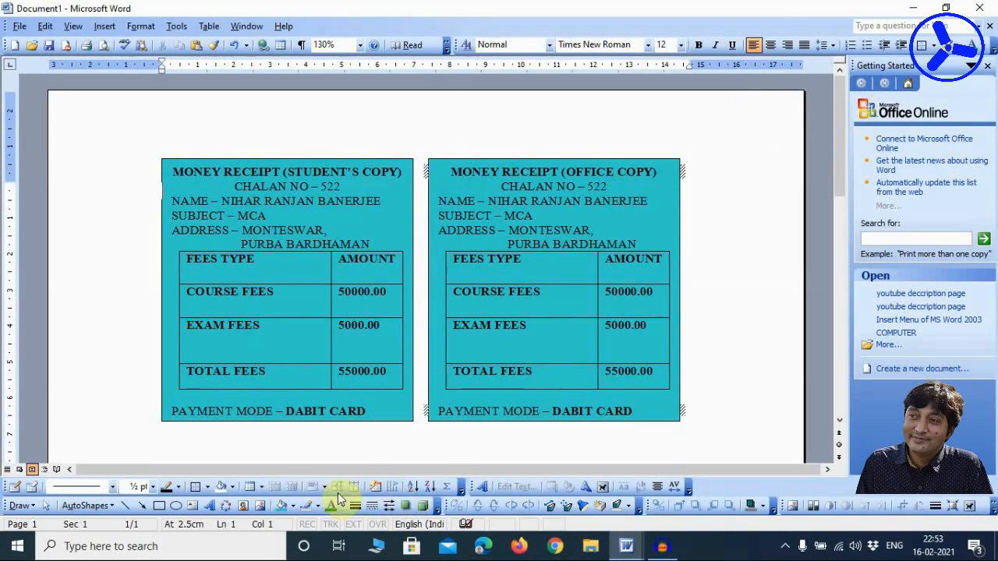
- Draw a vertical line in the gap between the two receipts and adjust it to span exactly their height
click(125, 507)
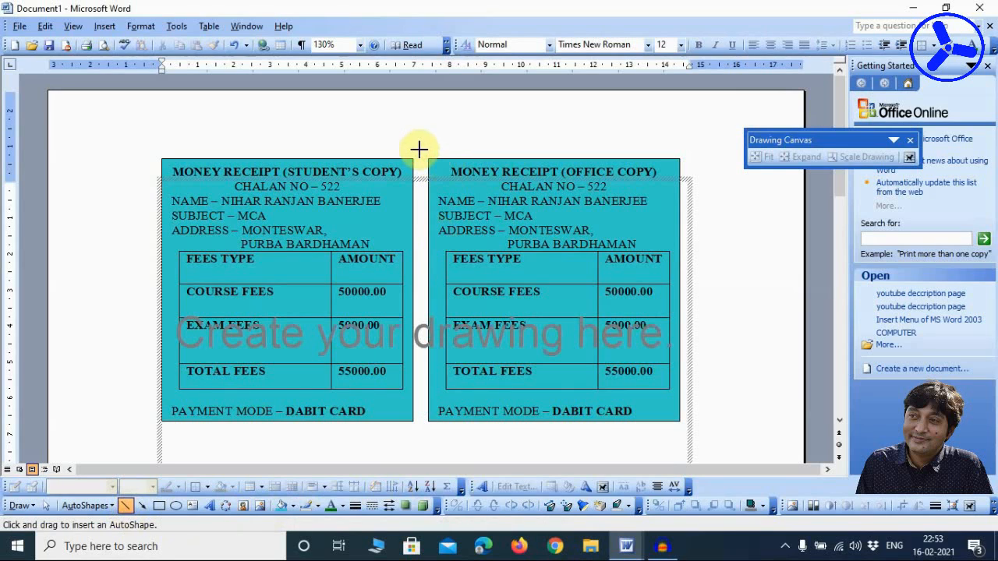
drag(419, 148, 425, 424)
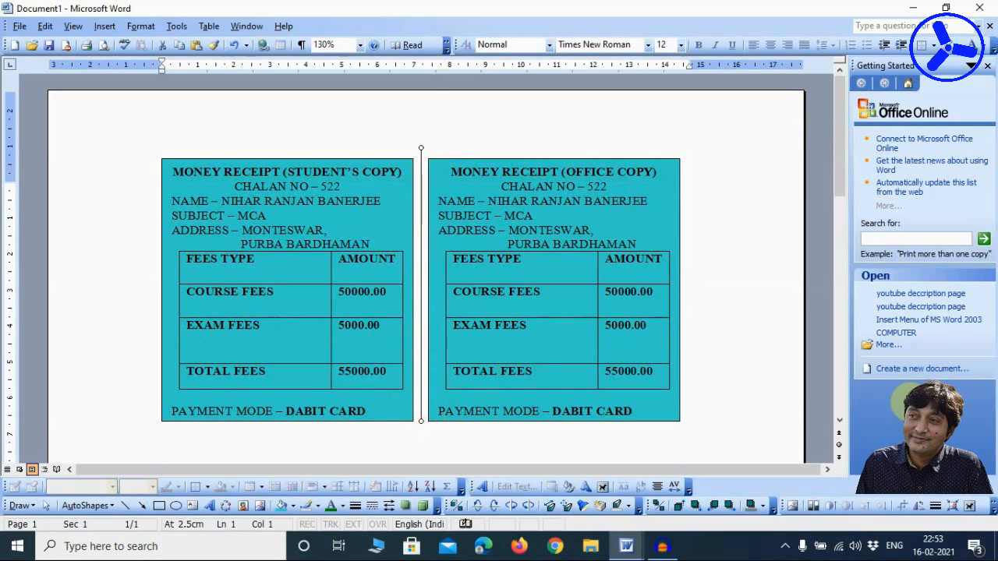
key(Down)
key(Down)
key(Up)
key(Up)
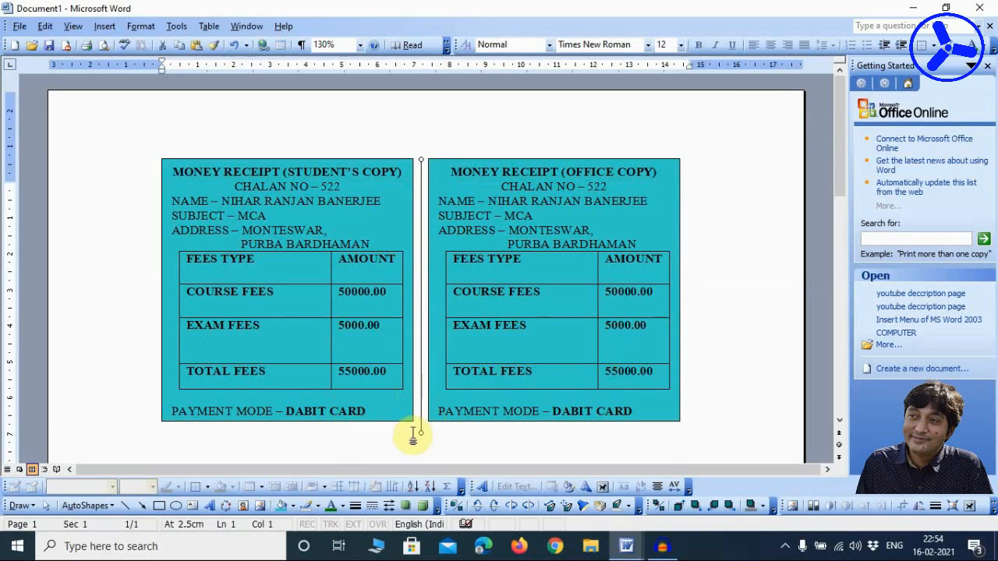
drag(422, 432, 421, 421)
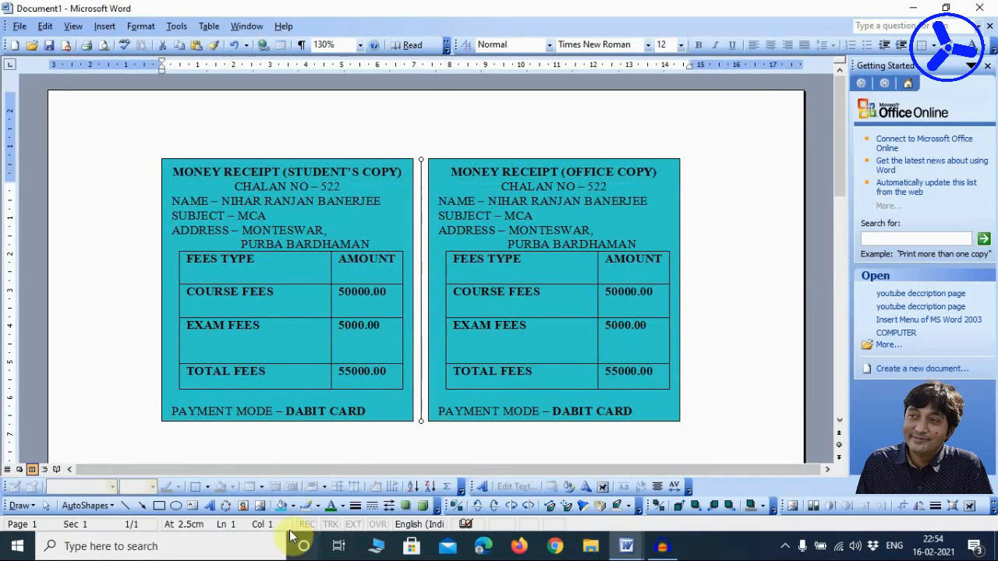
- Thicken the dividing line between the receipts and give it a round-dot dash style
click(355, 506)
click(379, 390)
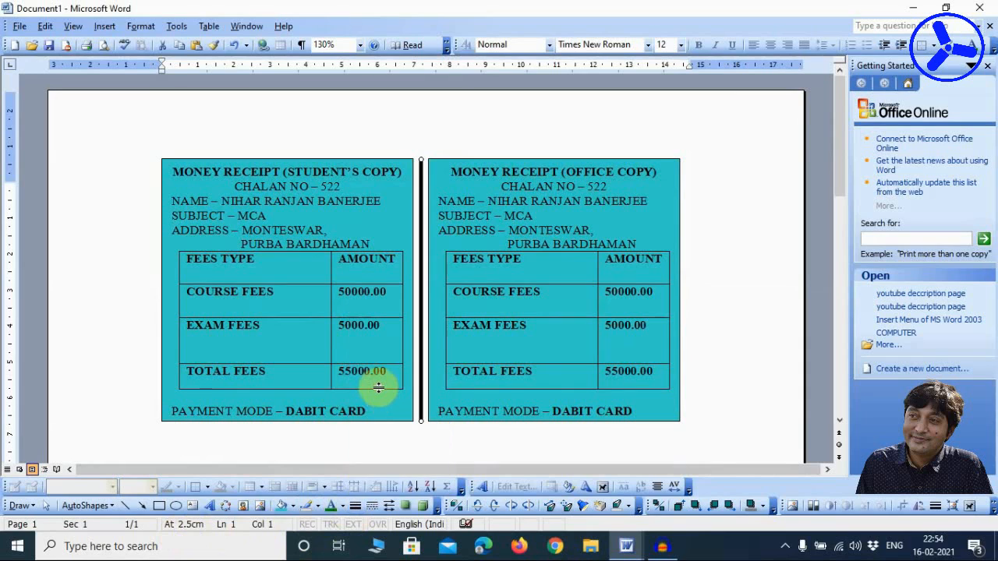
click(376, 502)
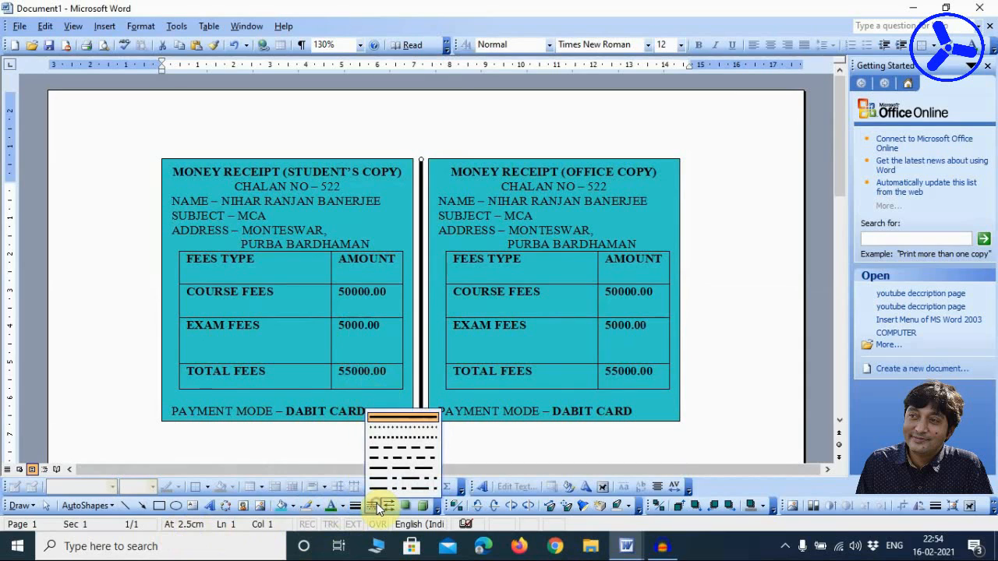
click(390, 437)
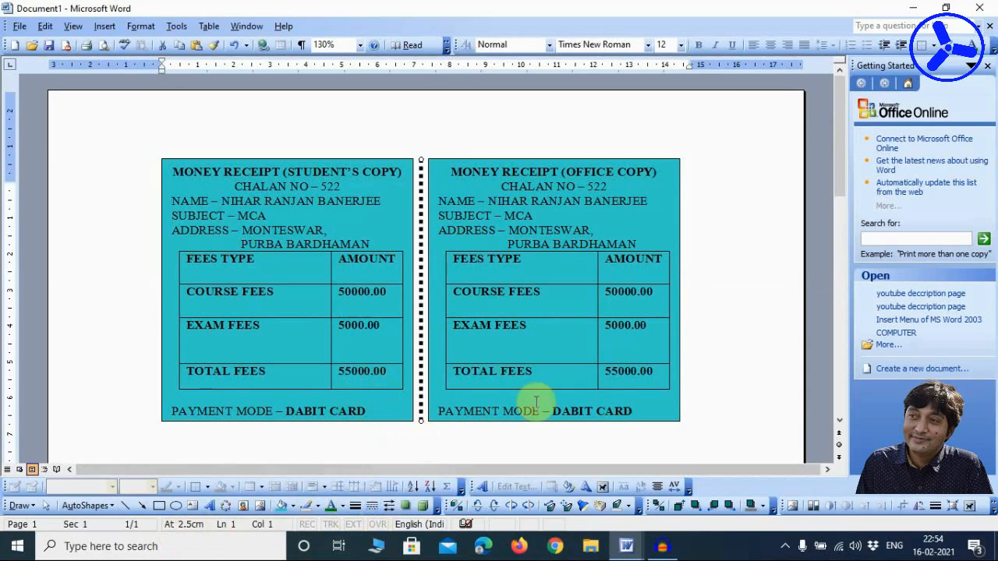
click(377, 503)
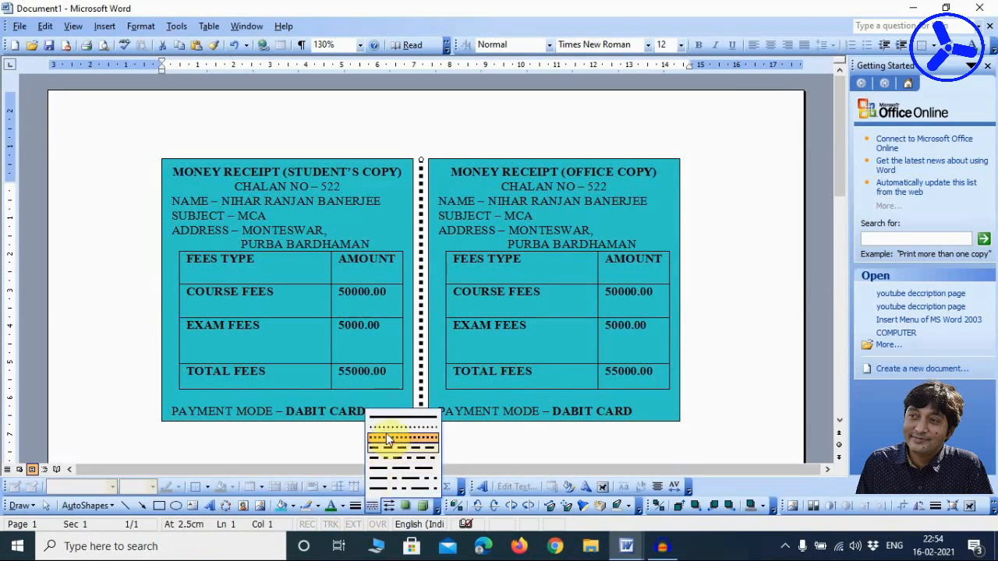
click(385, 429)
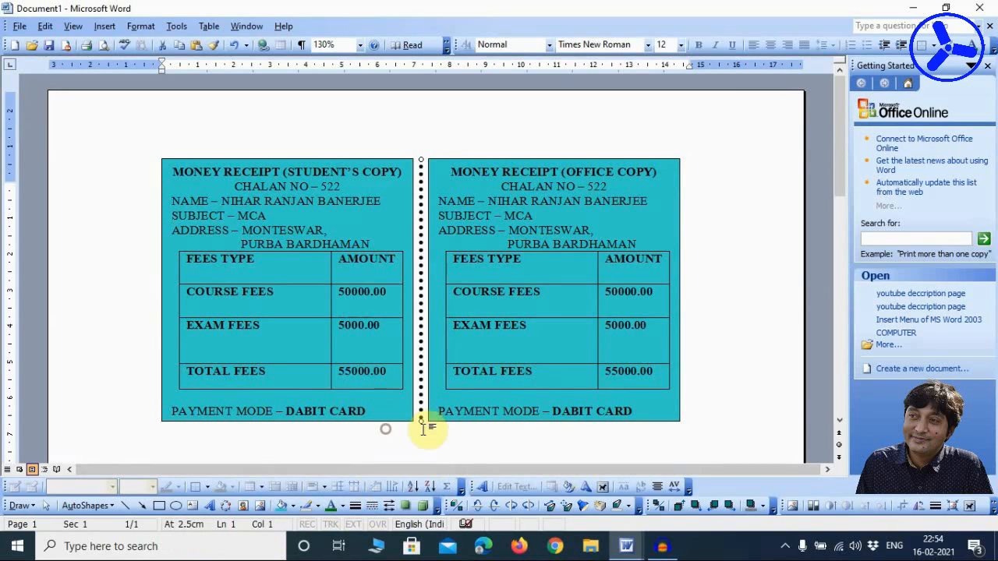
click(718, 270)
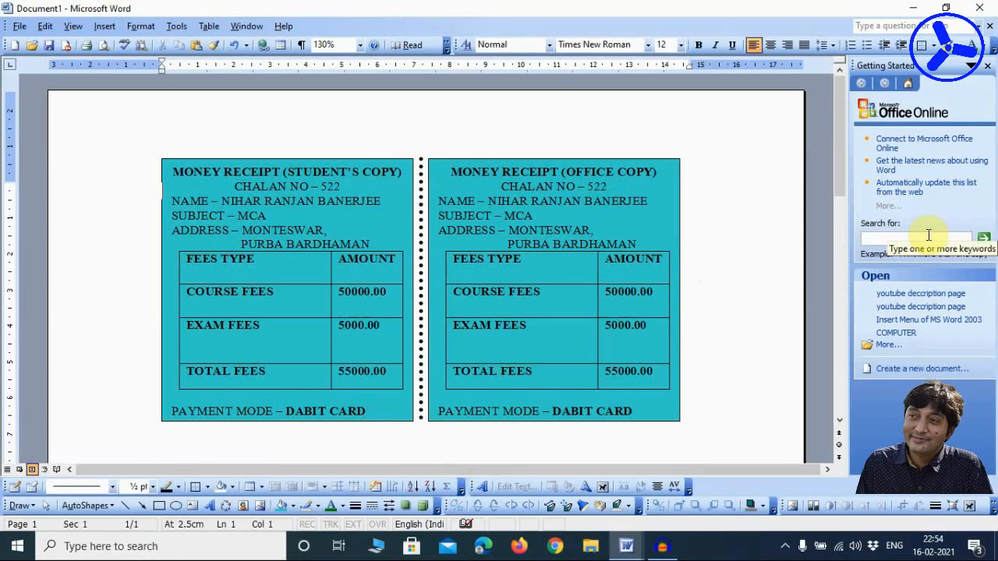
- Insert a text box about 1.7 cm wide and 1.9 cm high in the empty area below the receipts
click(105, 26)
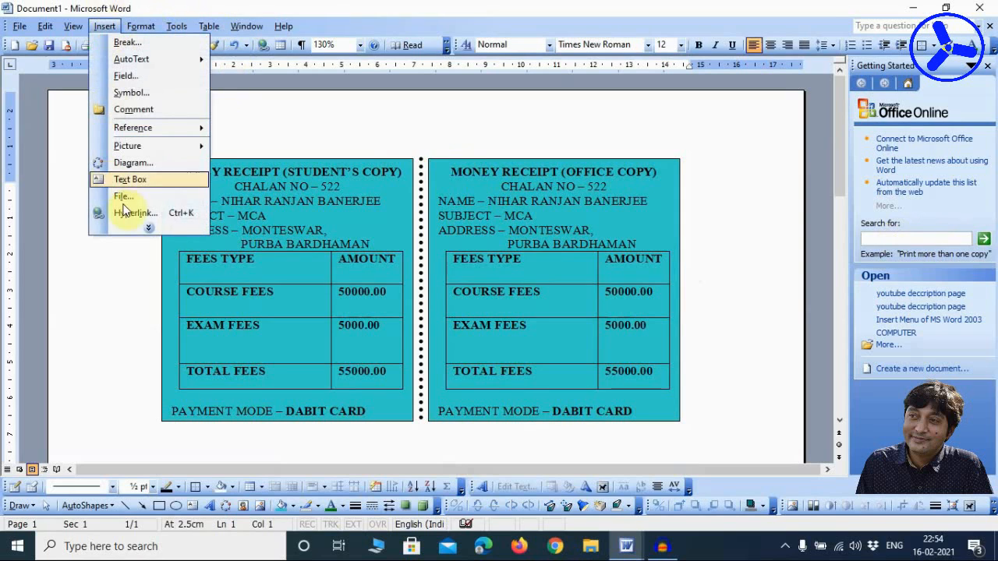
mouse_move(145, 229)
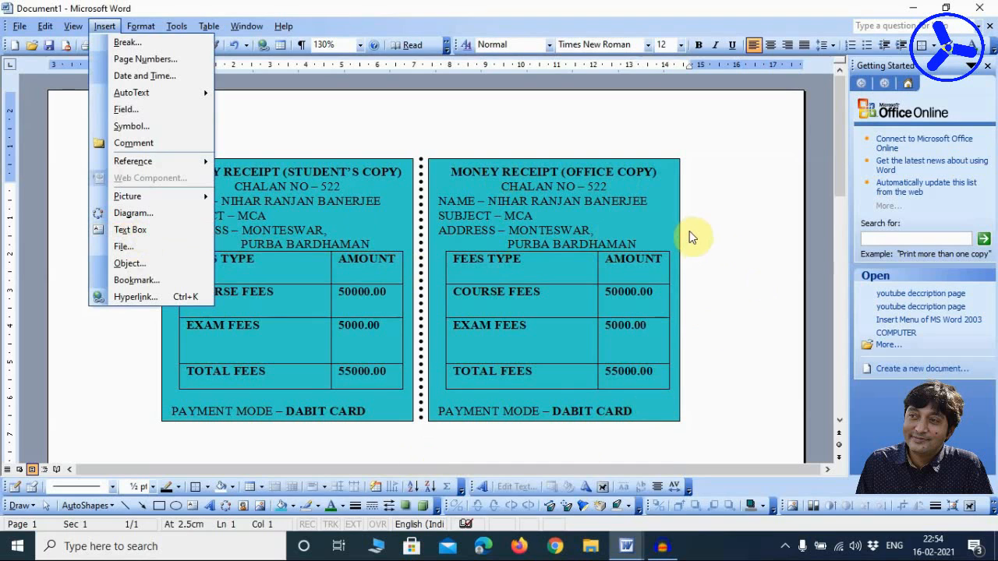
scroll(690, 234, down, 3)
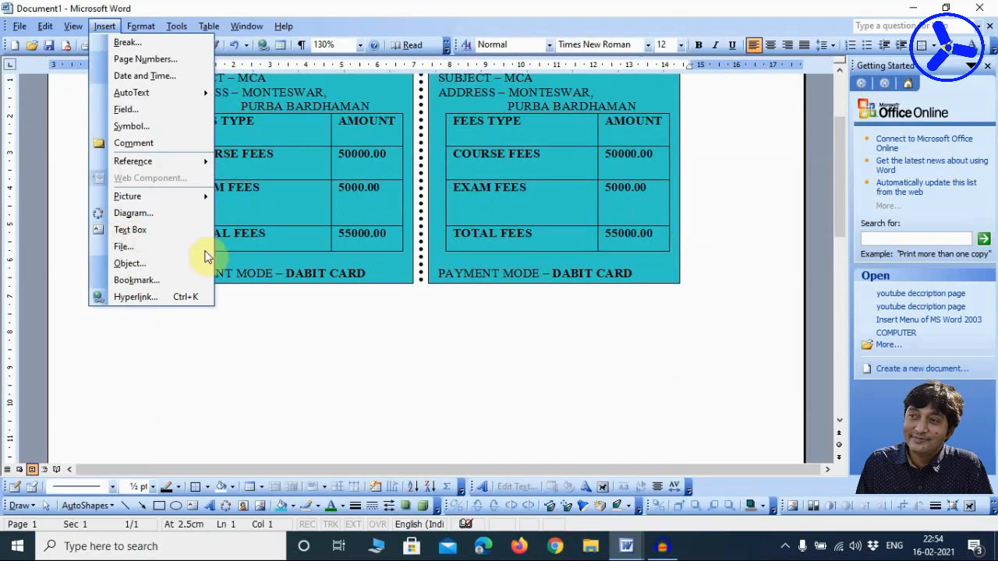
click(131, 230)
scroll(397, 280, down, 3)
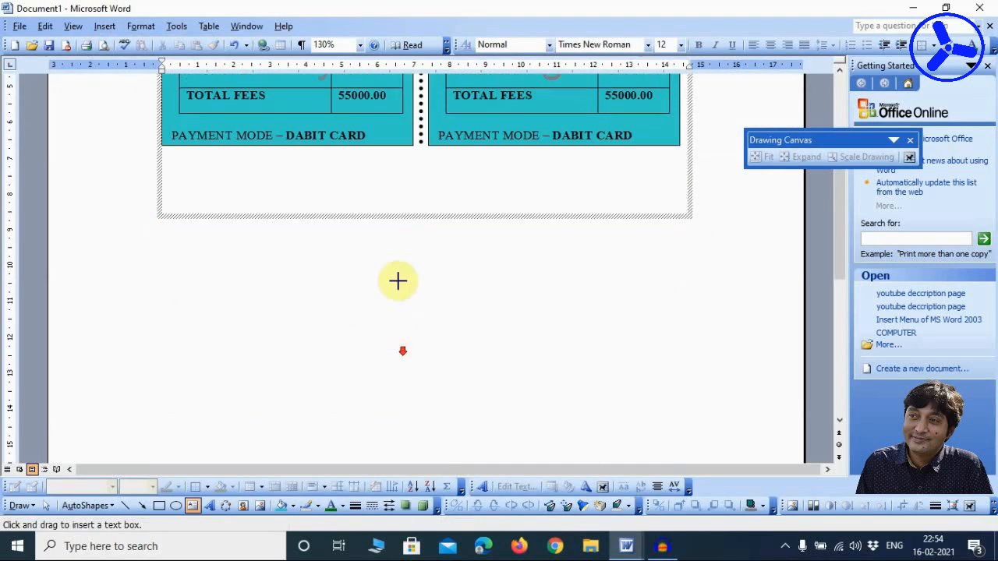
mouse_move(399, 259)
mouse_down()
mouse_move(441, 345)
mouse_move(470, 354)
mouse_move(458, 326)
mouse_up()
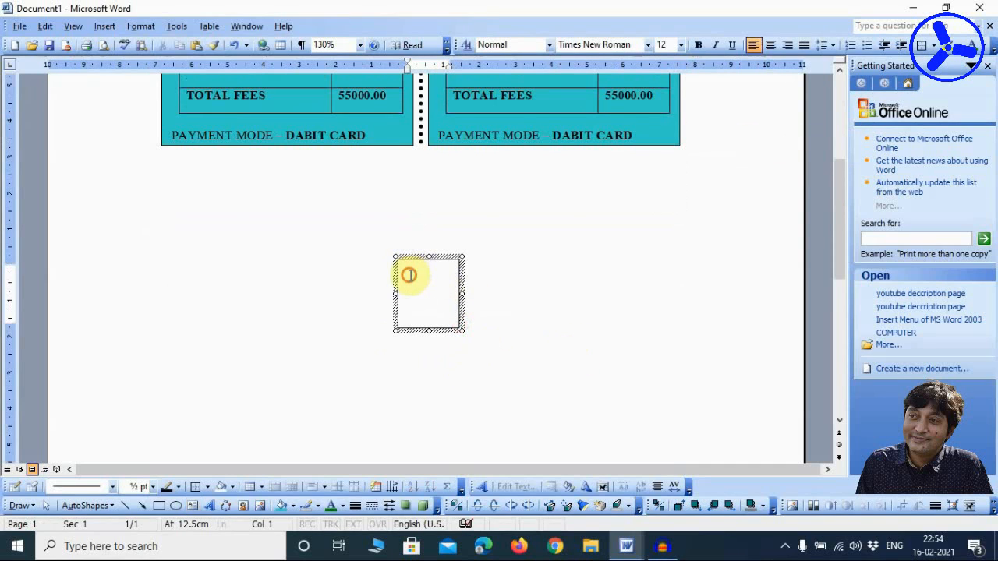
- Insert a photo from an image file into the small empty text box below the receipts
click(108, 28)
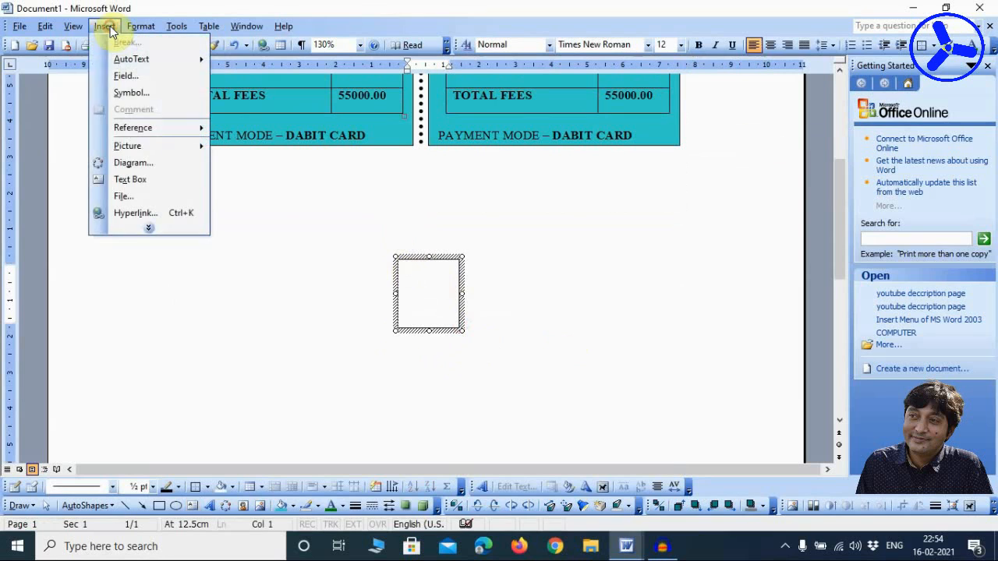
mouse_move(127, 146)
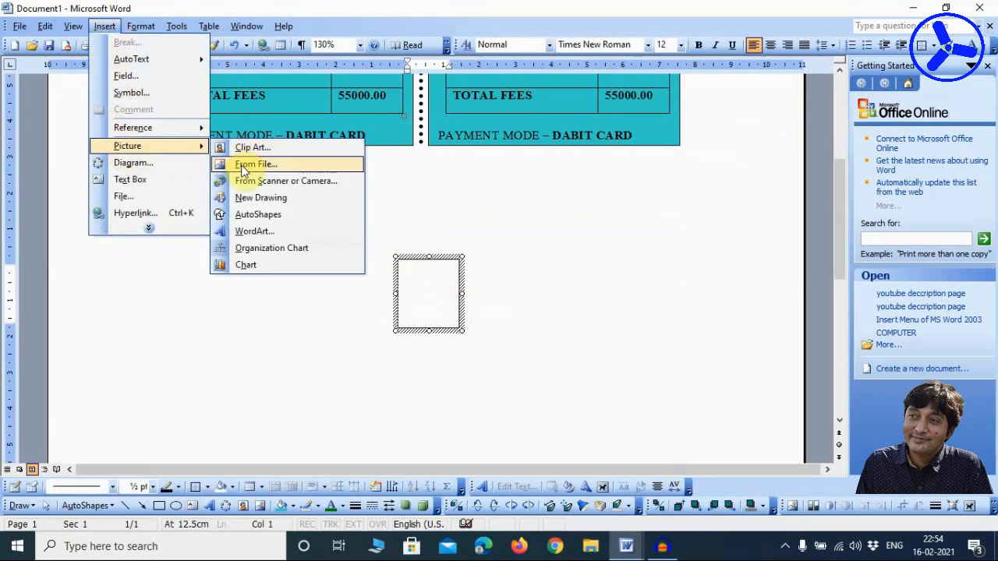
click(243, 166)
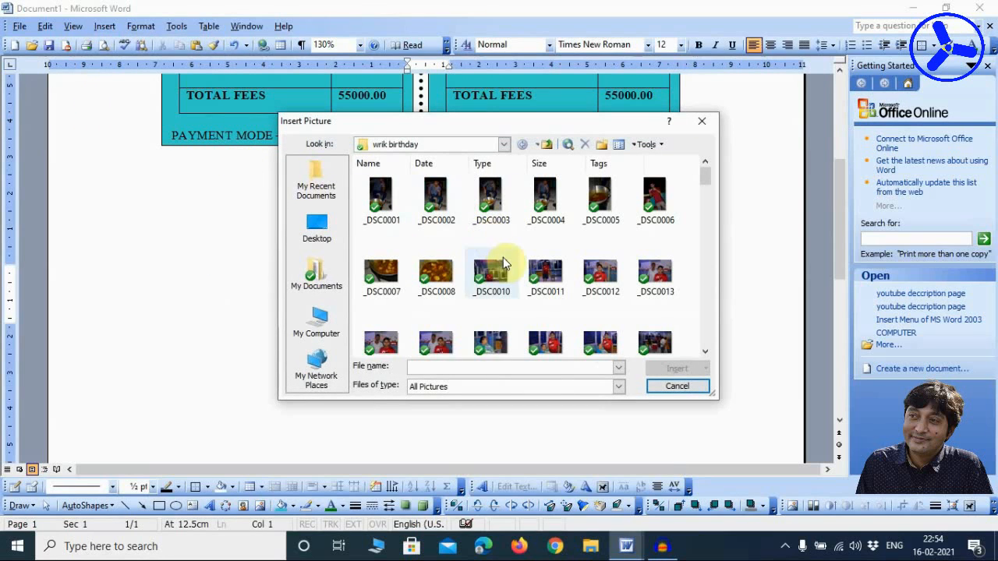
click(503, 264)
scroll(514, 269, down, 9)
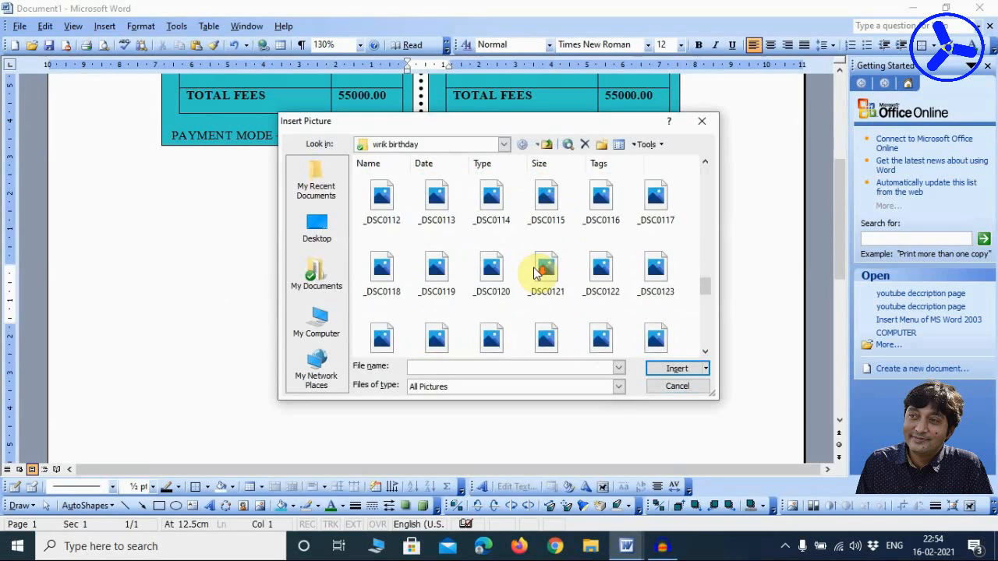
scroll(535, 271, down, 5)
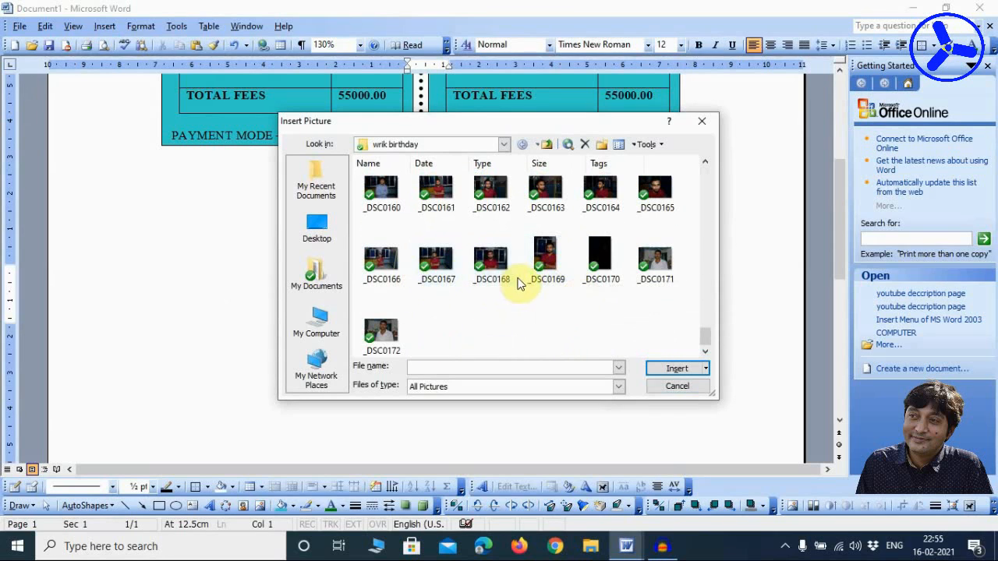
click(542, 261)
click(677, 369)
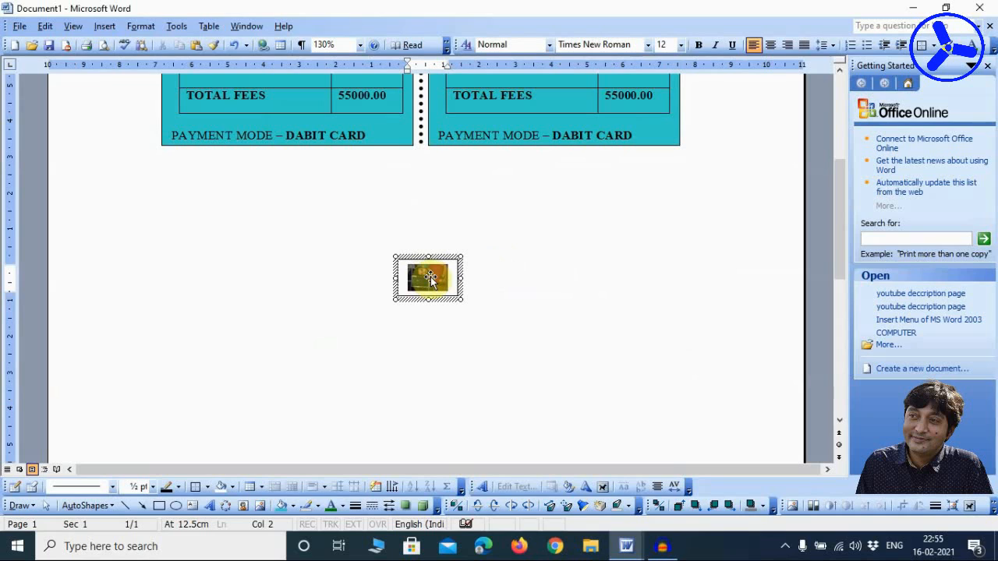
- Try placing the photo's text box beside the address on the office copy receipt, and delete it
right_click(431, 280)
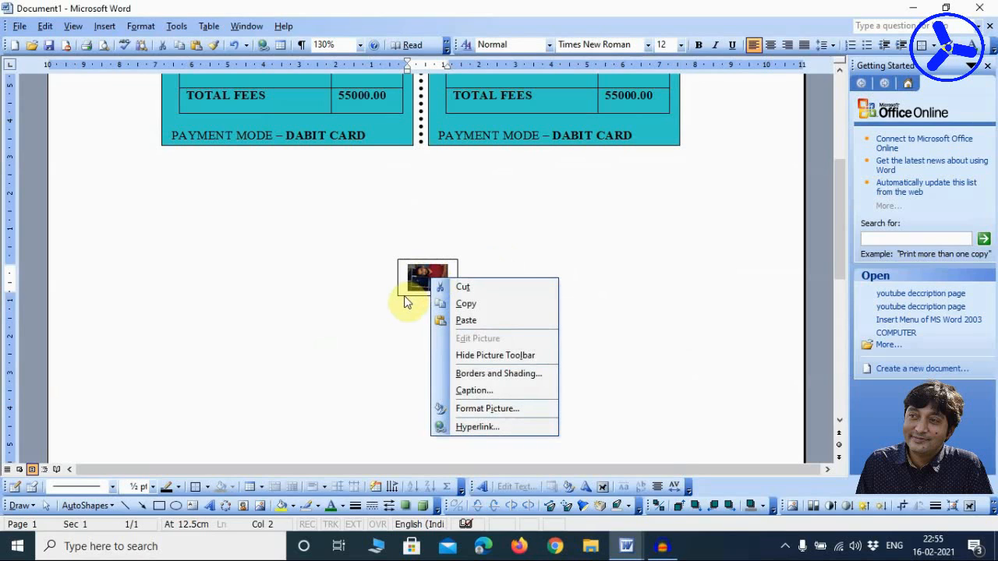
click(406, 296)
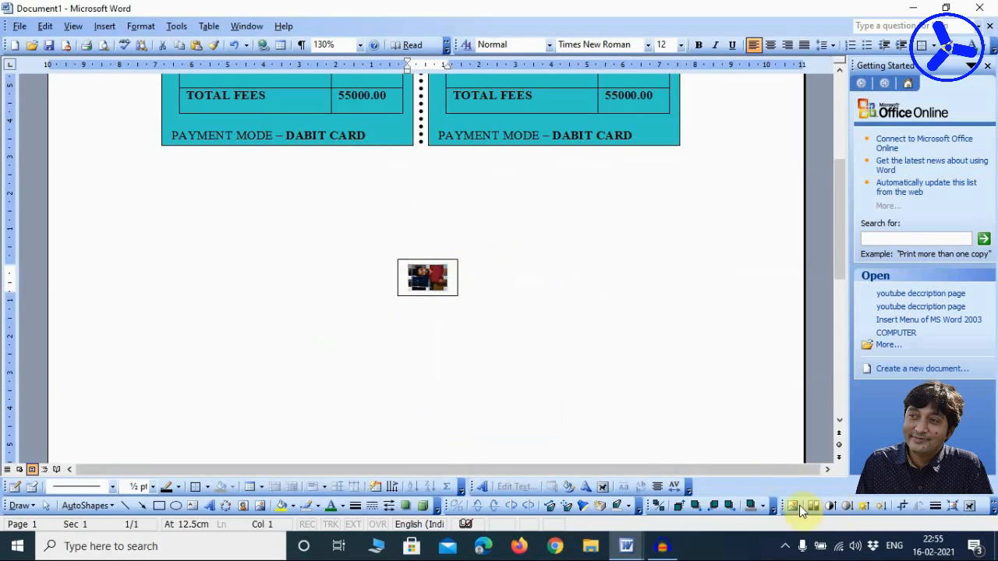
click(440, 262)
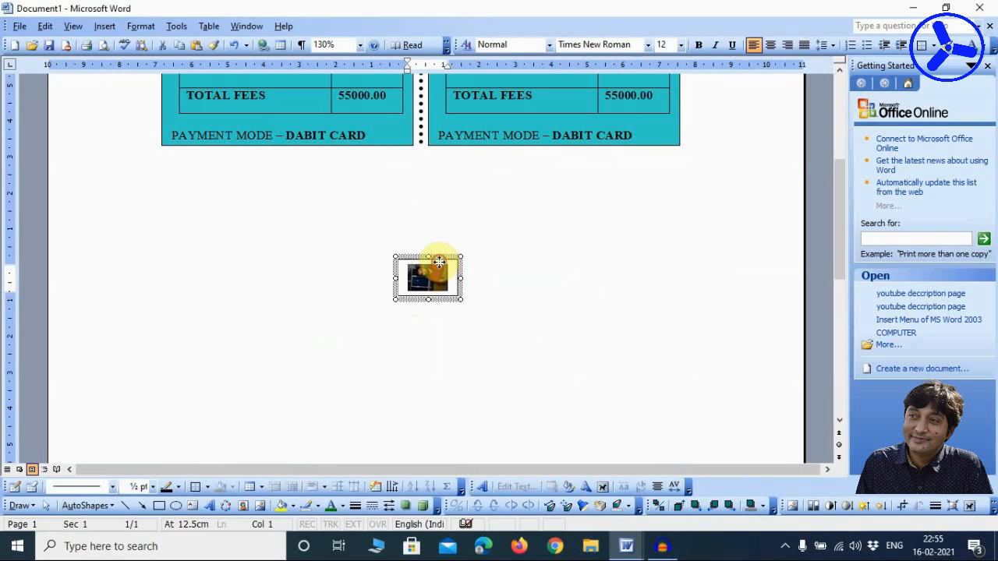
drag(440, 262, 581, 129)
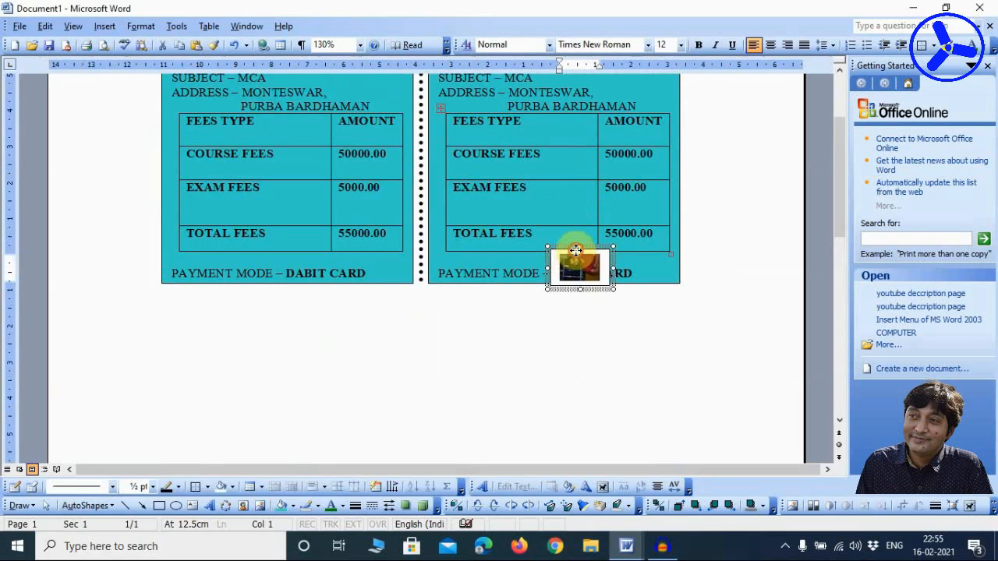
drag(585, 162, 619, 102)
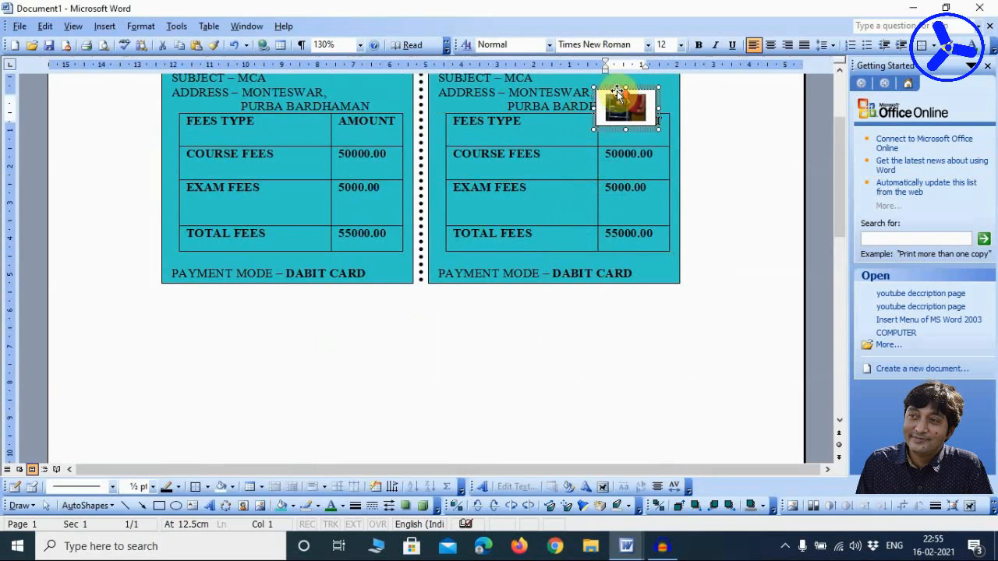
scroll(623, 185, up, 3)
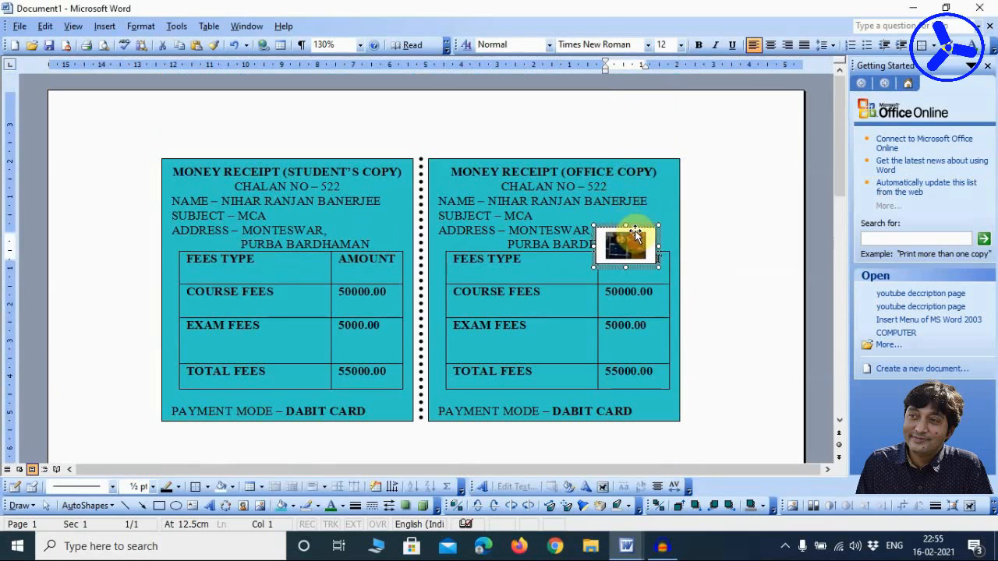
drag(635, 227, 642, 215)
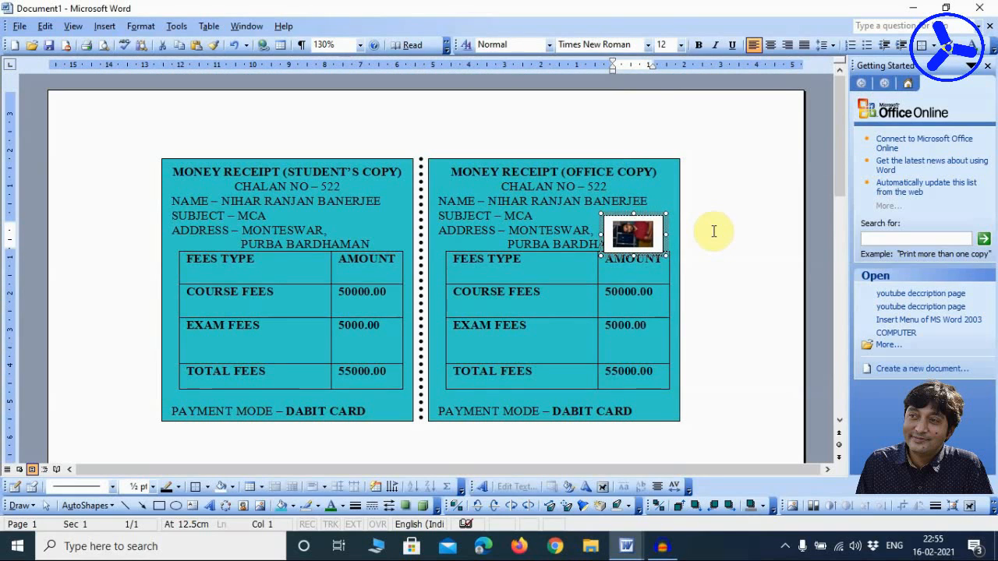
key(Delete)
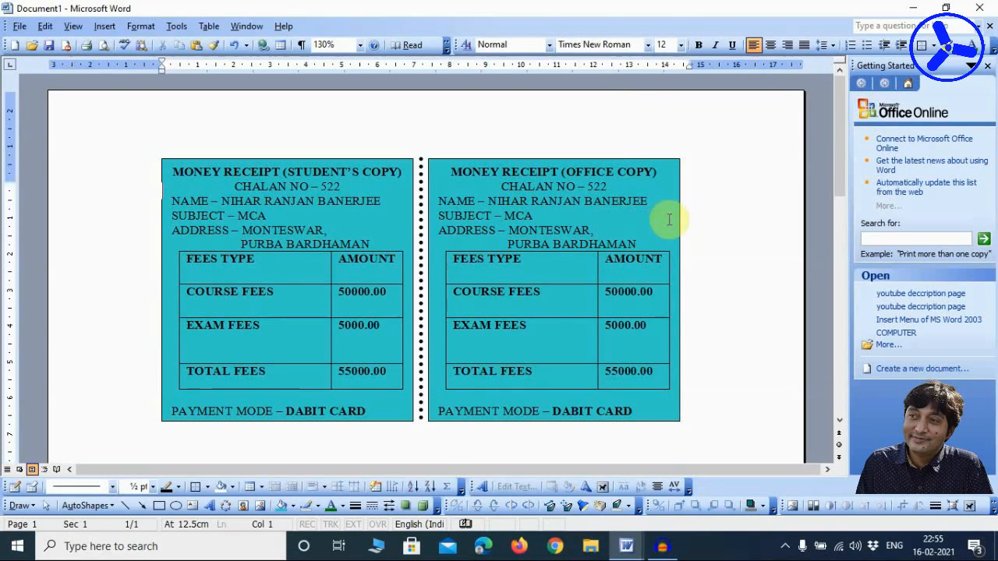
- Begin inserting another text box into the document
click(107, 28)
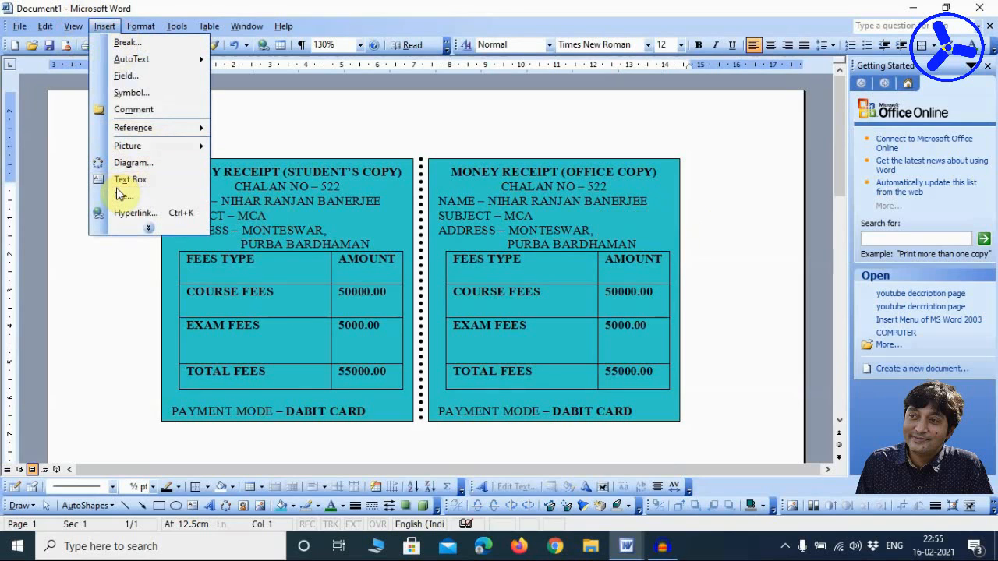